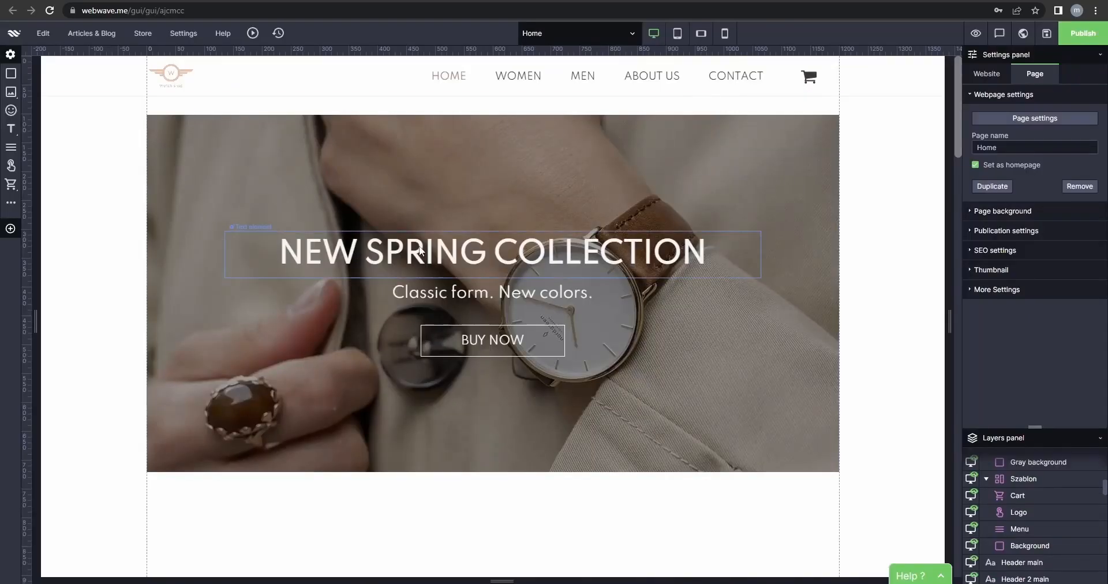
Look through the home page from the spring collection banner down to the bestseller products and back
scroll(395, 251, "down", 1)
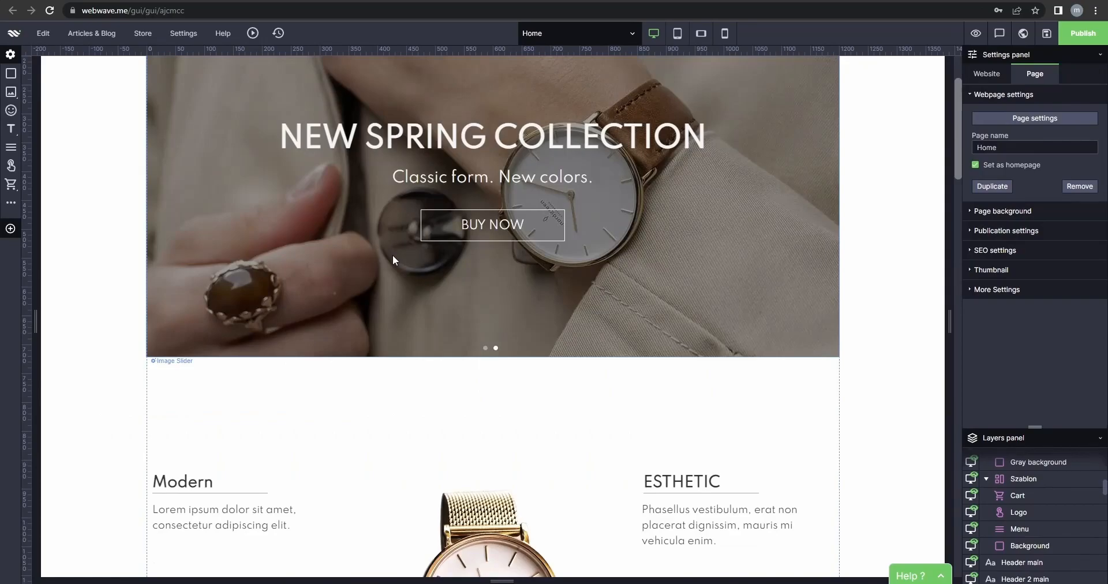
scroll(537, 323, "down", 2)
scroll(588, 381, "down", 1)
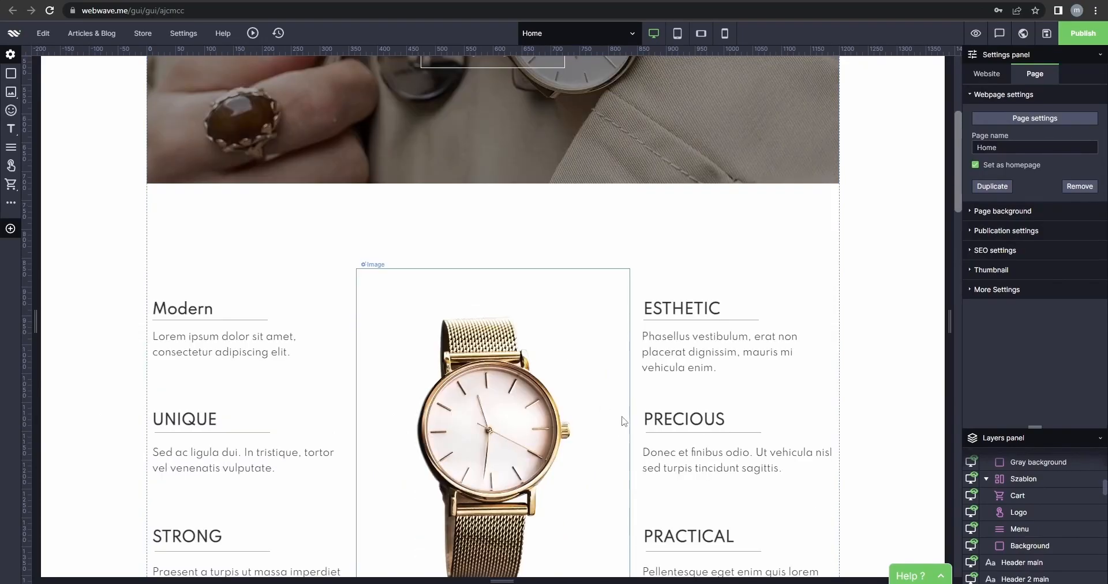
scroll(525, 362, "down", 12)
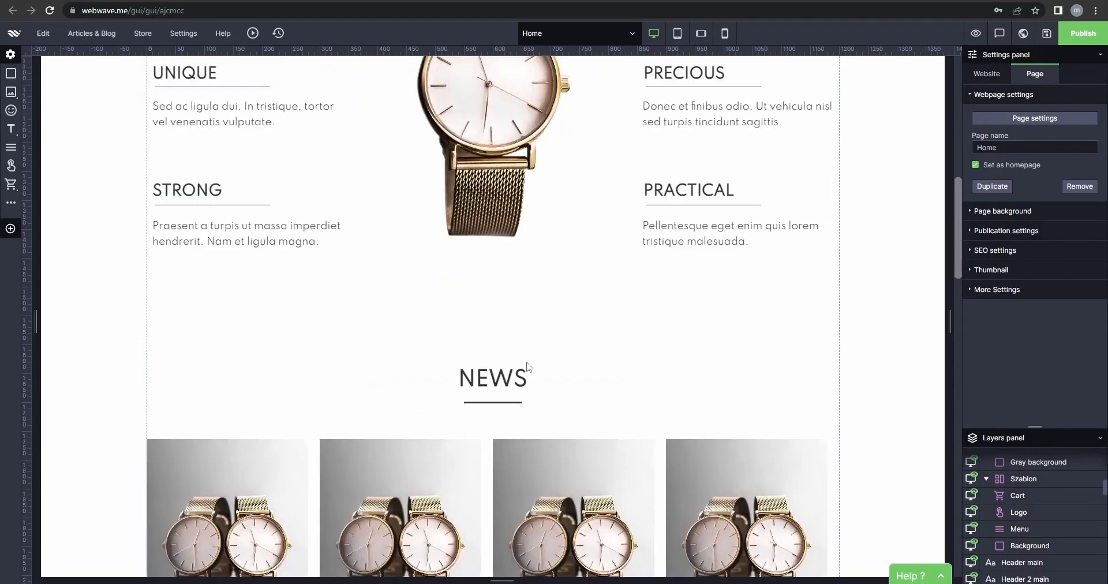
scroll(529, 365, "down", 15)
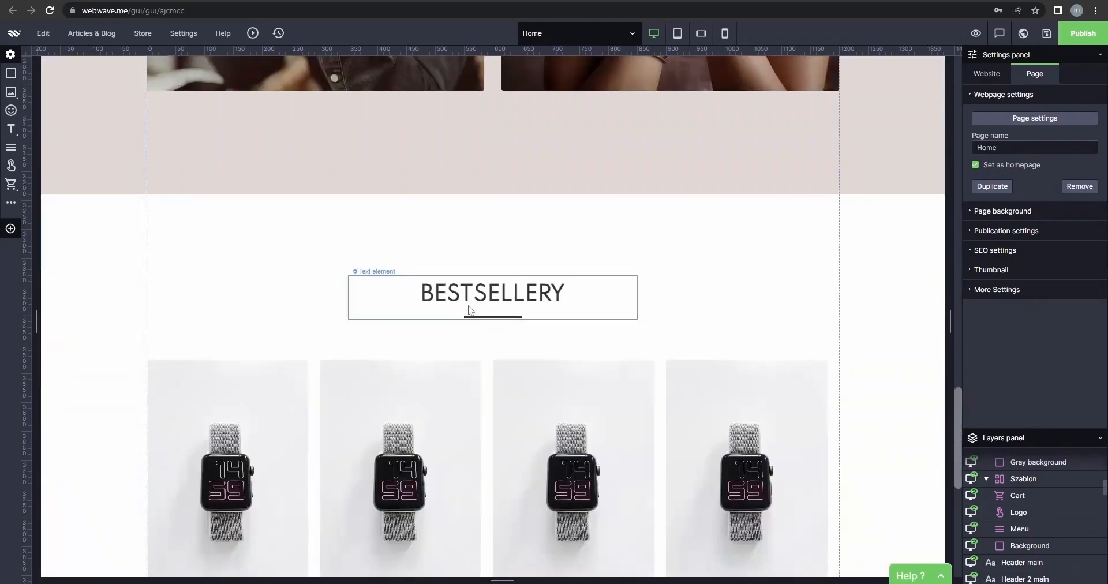
scroll(479, 332, "up", 10)
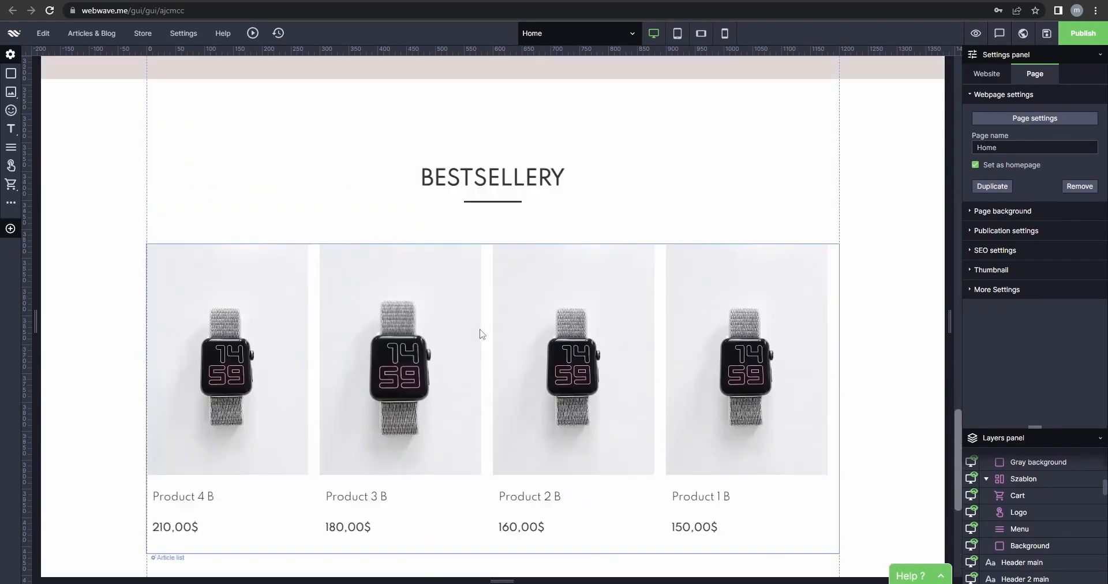
scroll(483, 336, "up", 12)
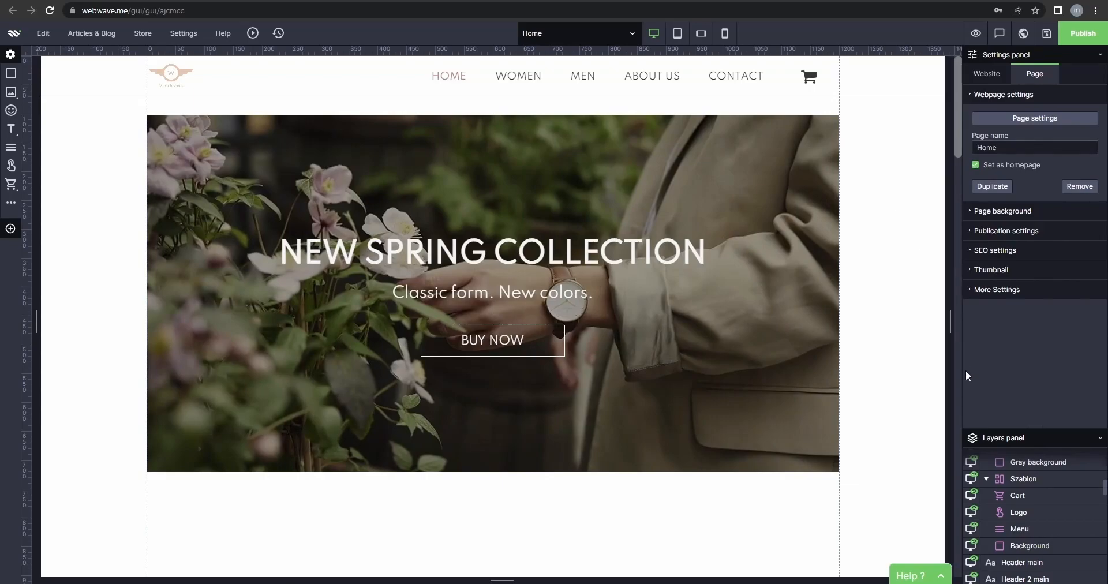
Undock the layers list over the canvas, then return it to its docked place
left_click_drag(1037, 435, 764, 235)
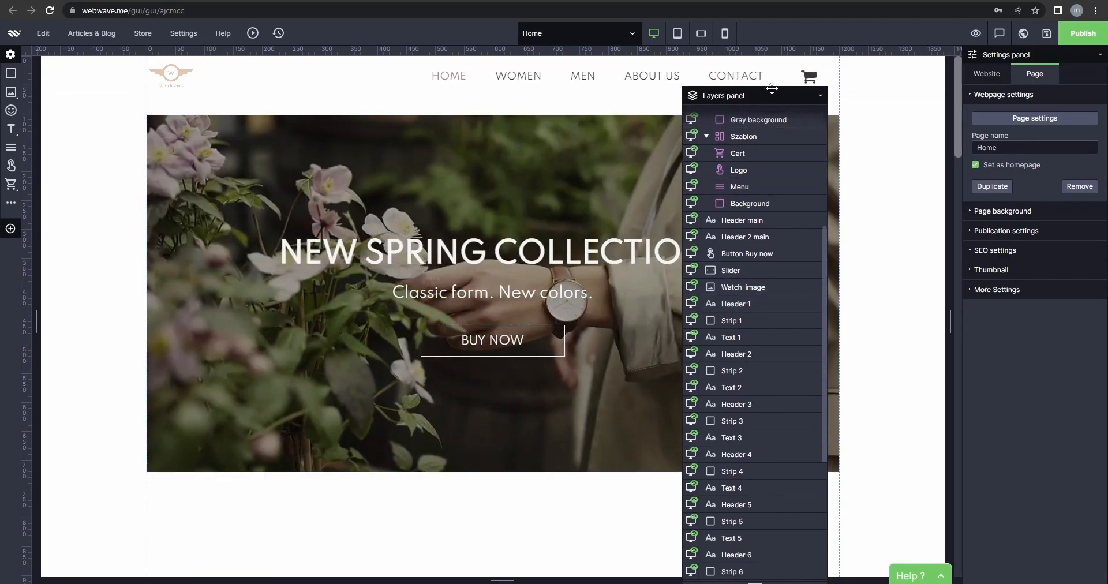
left_click_drag(783, 111, 1043, 479)
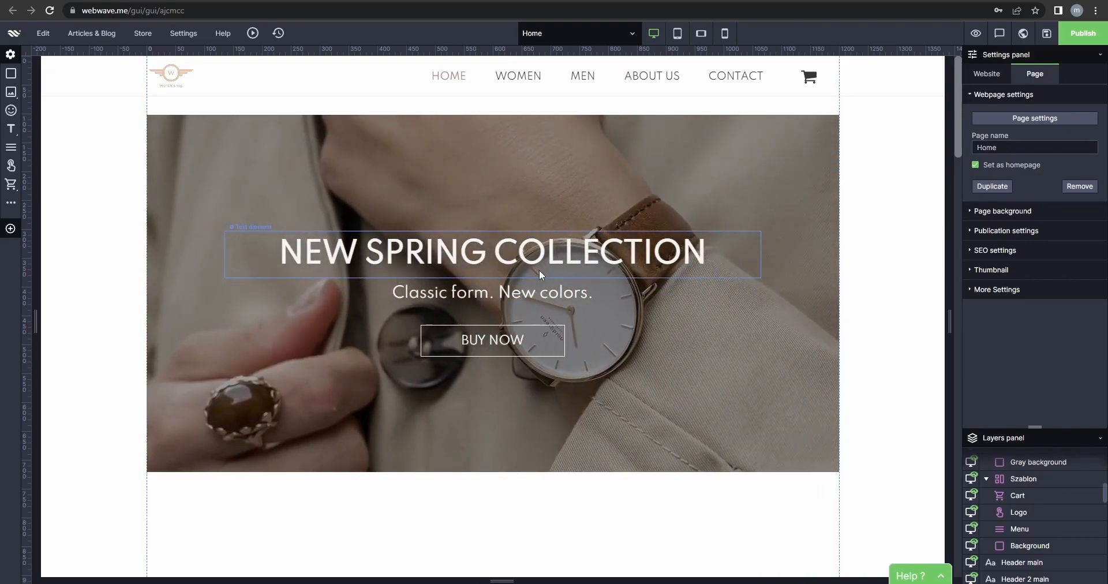
Add a rectangle about 354 by 284 px and move it into the empty area below the watch image
left_click(13, 79)
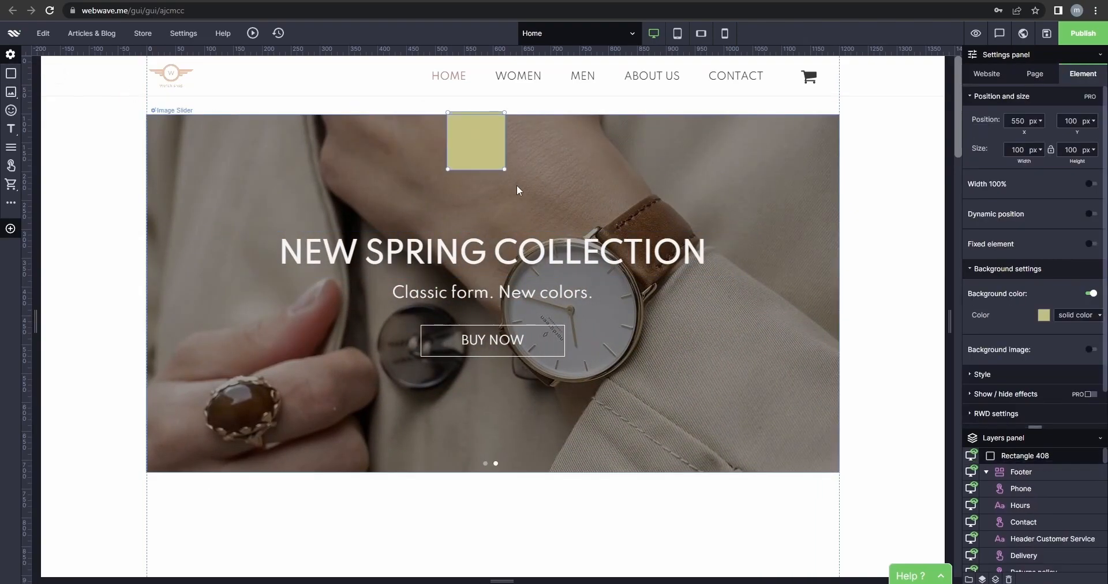
left_click_drag(522, 172, 669, 272)
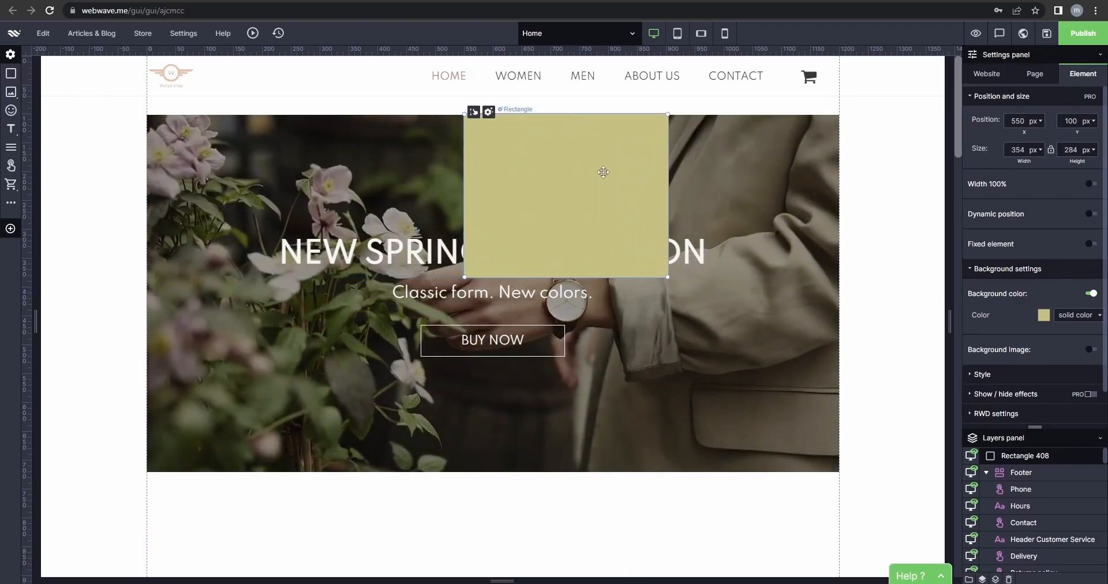
left_click_drag(606, 171, 497, 462)
scroll(497, 462, "down", 4)
left_click_drag(487, 289, 506, 432)
scroll(506, 431, "down", 8)
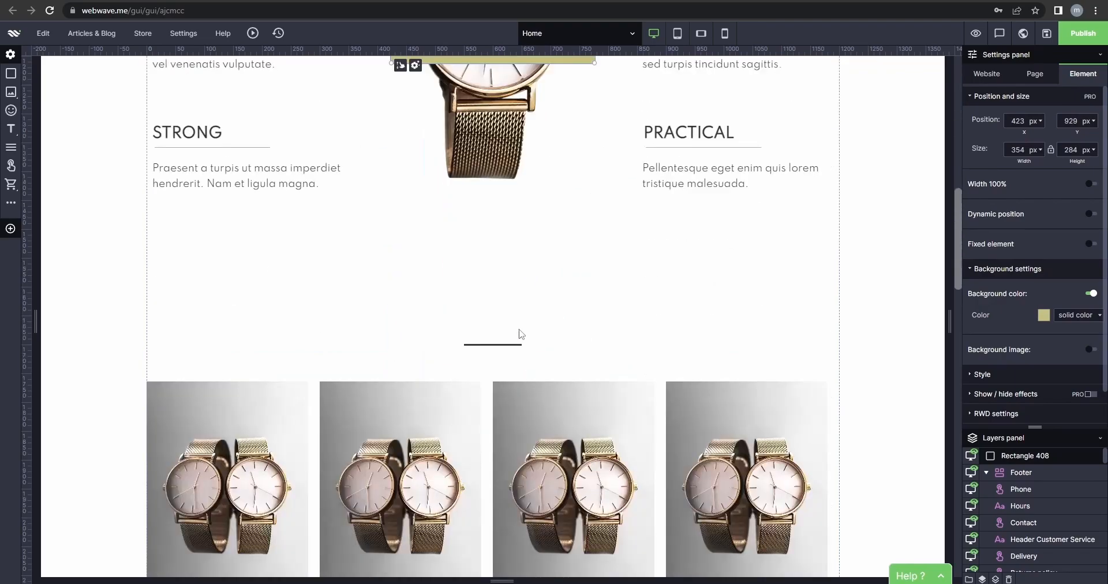
scroll(520, 347, "up", 3)
left_click_drag(514, 206, 498, 456)
scroll(697, 430, "down", 1)
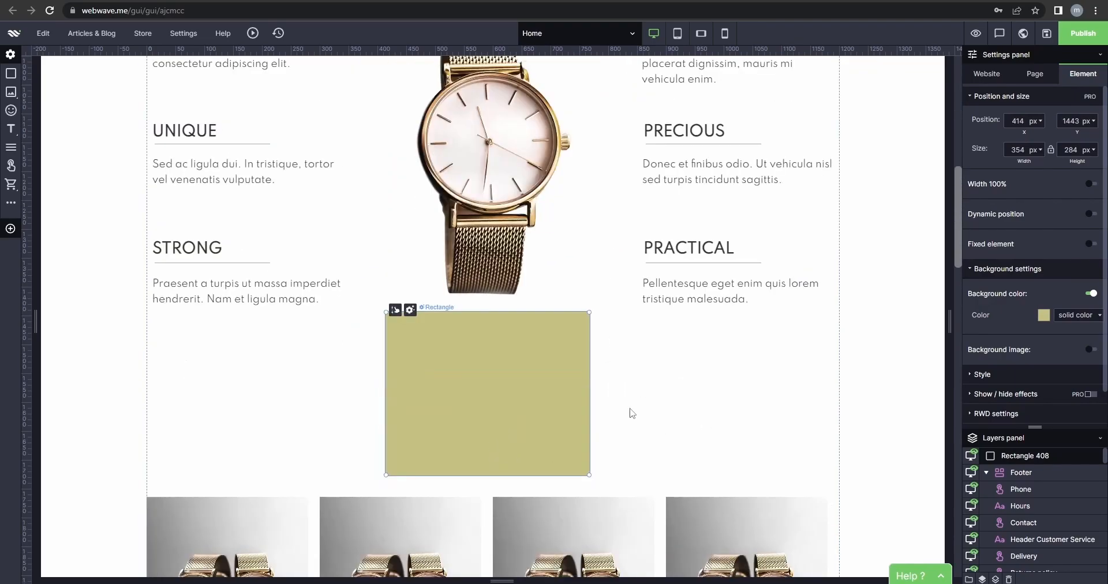
Enlarge the rectangle to about 378 by 321 px and centre it below the watch at about X 411, Y 1491
left_click_drag(585, 472, 602, 492)
left_click_drag(540, 405, 535, 431)
left_click(696, 397)
left_click(523, 405)
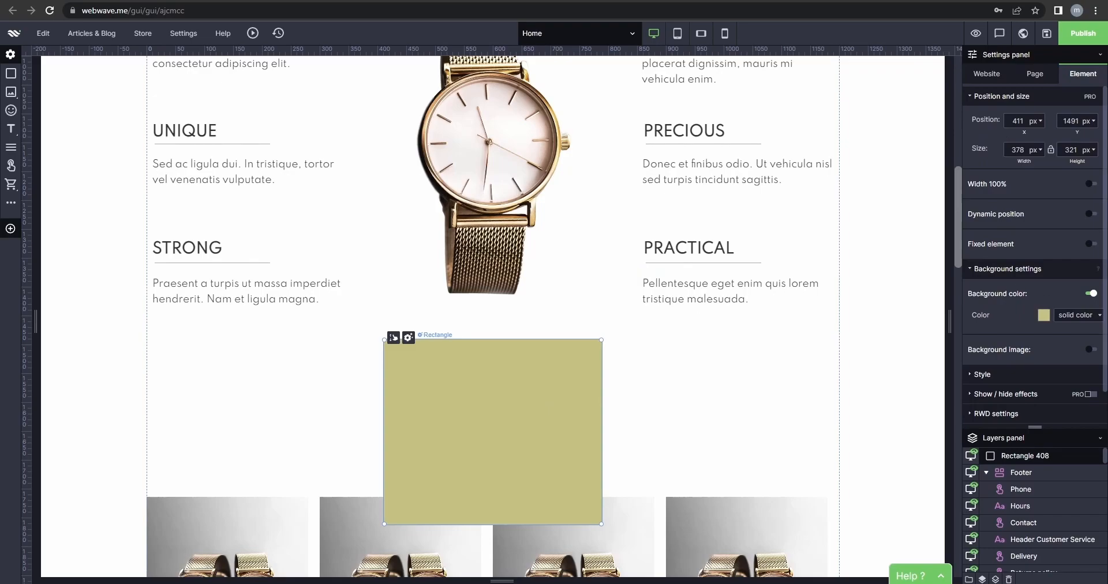
Set the rectangle's solid background colour to the recently used light greyish pink, e0d8d7
left_click(1044, 314)
left_click(950, 464)
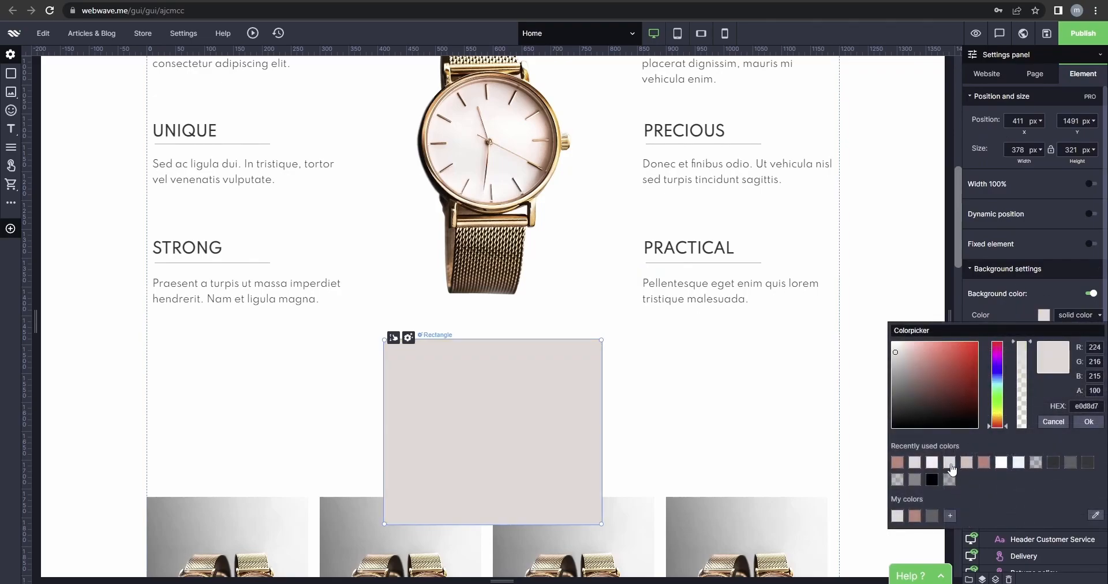
left_click(967, 464)
left_click(950, 464)
left_click(1097, 428)
Add an extensive text element, narrow it to about 381 px and place it over the rectangle at about X 422, Y 1537
mouse_move(14, 130)
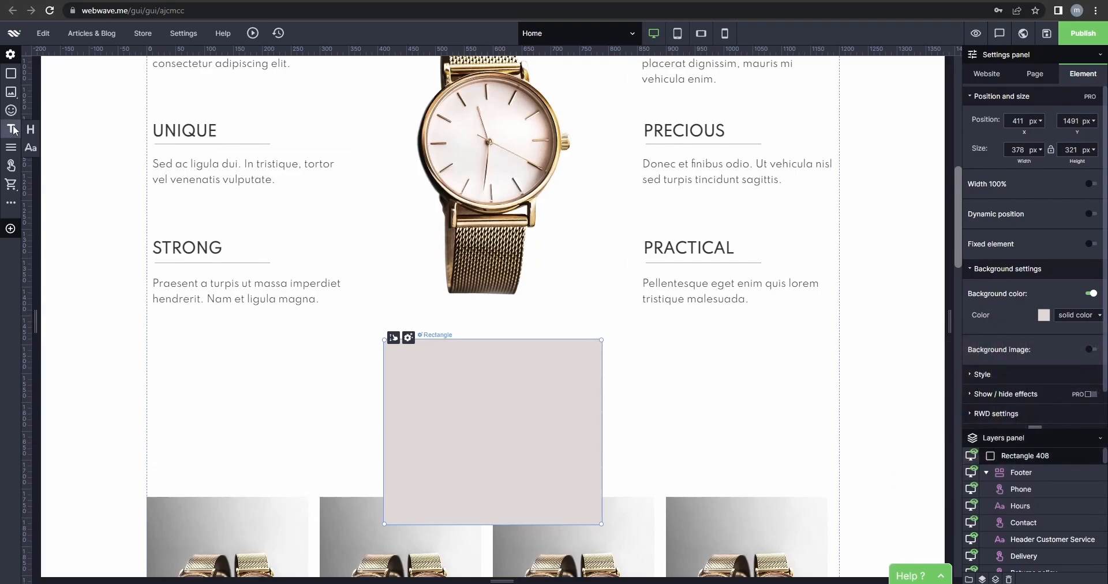
left_click(31, 152)
left_click_drag(545, 172, 570, 408)
left_click_drag(679, 433, 577, 437)
left_click_drag(480, 400, 514, 416)
Replace the placeholder with the paragraph from "Lorem ipsum dolor sit amet" to "dictum enim." and resize the text element to about 319 by 226 px
double_click(512, 440)
left_click_drag(492, 470, 394, 378)
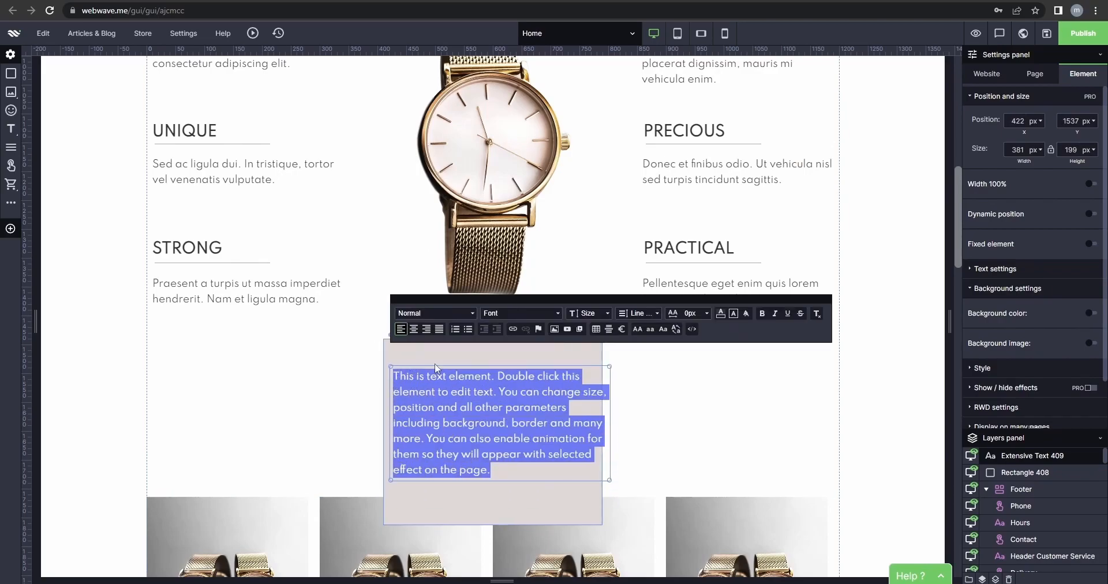
type("Lorem ipsum dolor sit amet, consectetur adipiscing elit. Curabitur in magna ante. Cras pellentesque, leo a rhoncus lacinia, magna urna lobortis ex, in tempor mi tellus ac nisl. Cras eu nisi interdum, pharetra ante sit amet, dictum enim.")
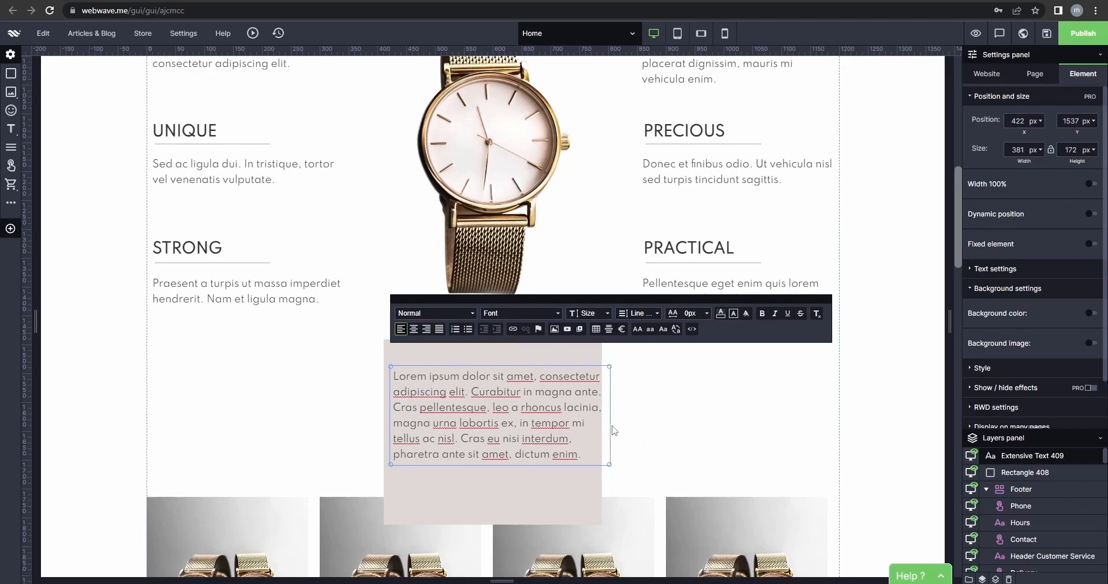
left_click(631, 472)
left_click_drag(613, 460, 574, 496)
left_click_drag(508, 442, 524, 447)
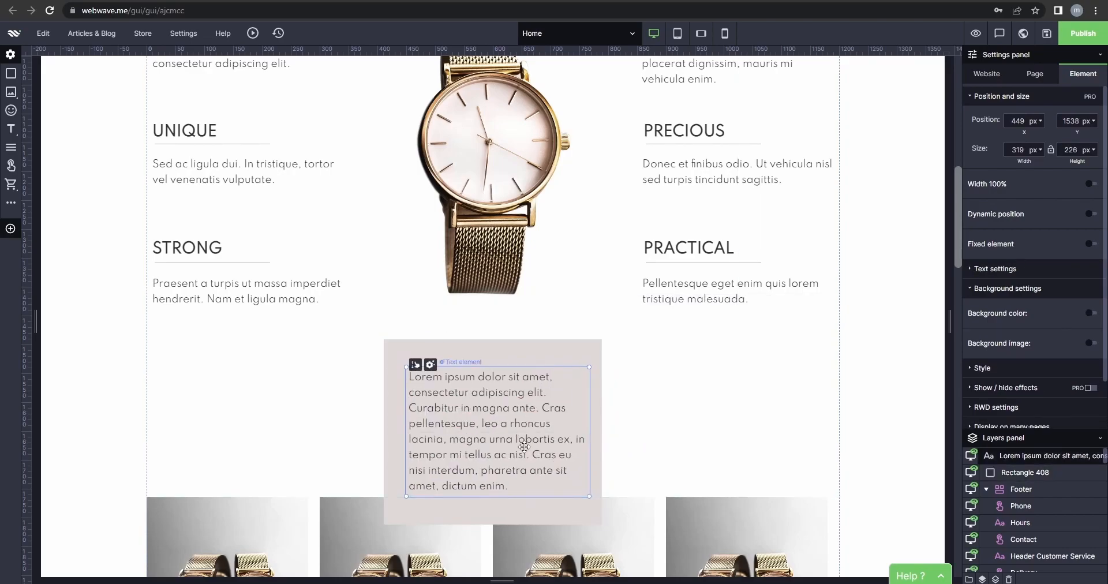
Centre-align the whole paragraph and move its text element to the middle of the rectangle, at about X 441, Y 1538
double_click(524, 446)
left_click_drag(509, 486, 407, 374)
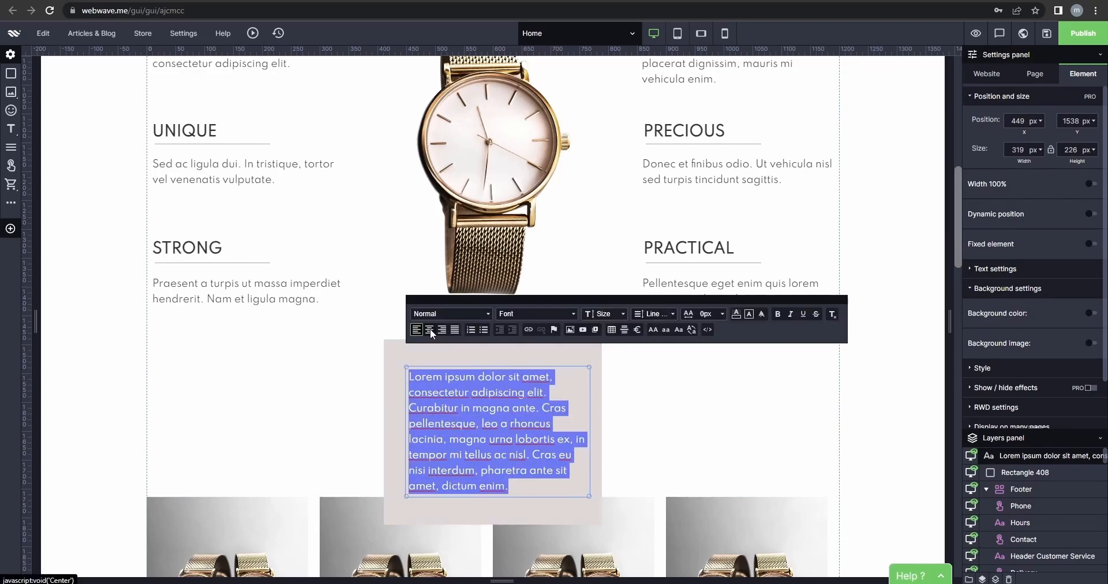
left_click(430, 330)
key("Escape")
left_click(511, 399)
mouse_move(510, 400)
left_mouse_down()
mouse_move(505, 427)
mouse_move(507, 402)
left_mouse_up()
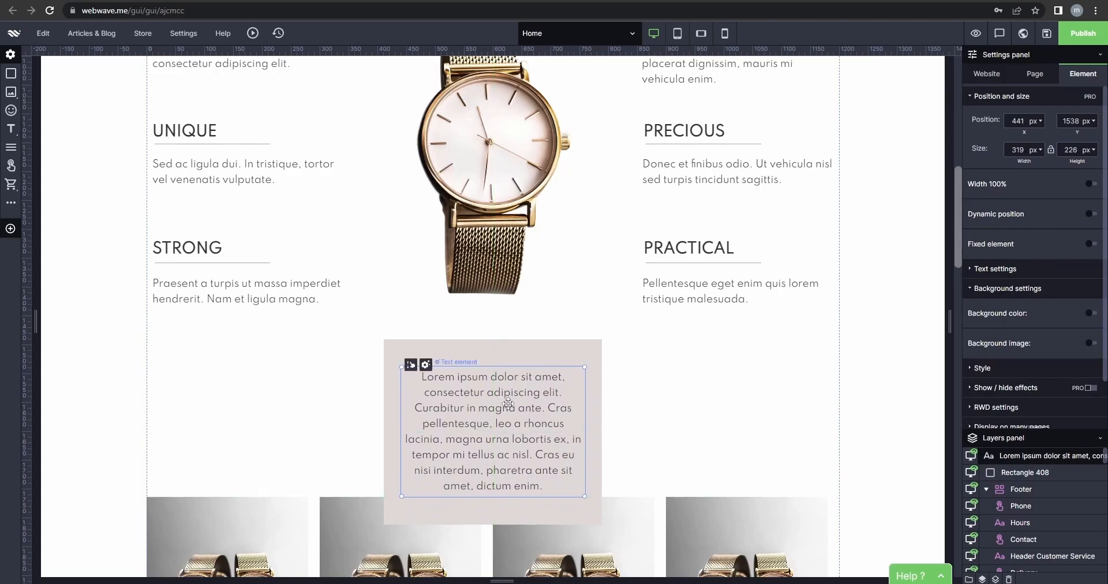
left_click(640, 382)
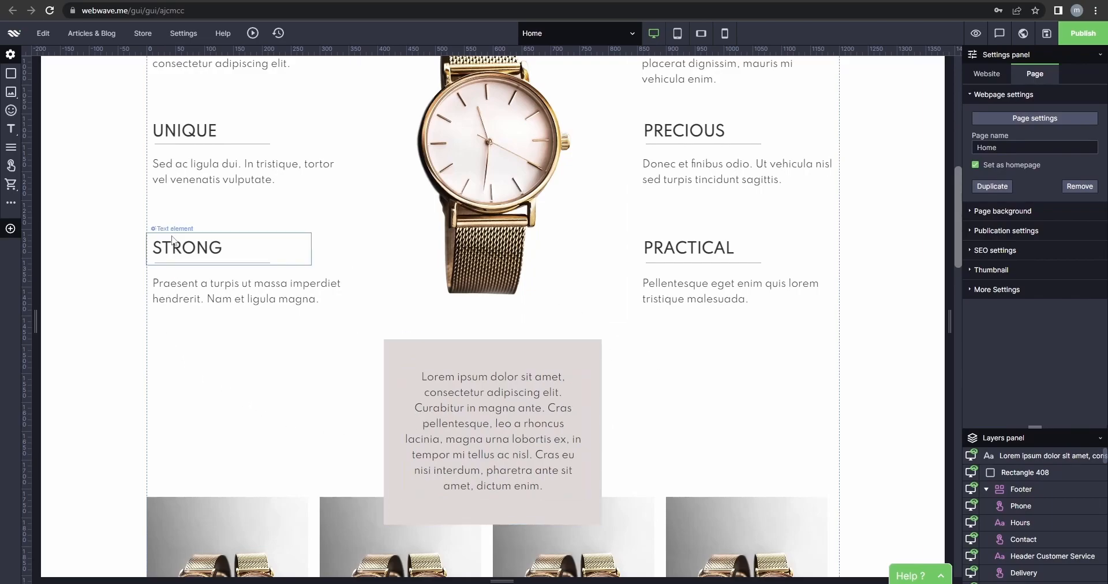
Add an icon to the page, searching the icon bank for "close" and choosing close-circle-sharp
left_click_drag(11, 116, 485, 278)
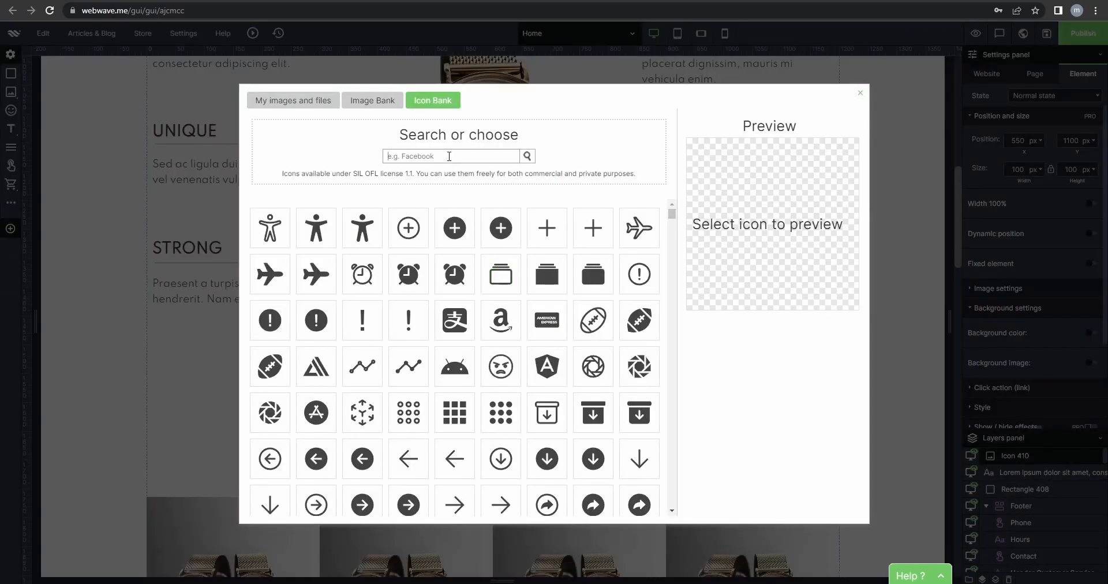
type("close")
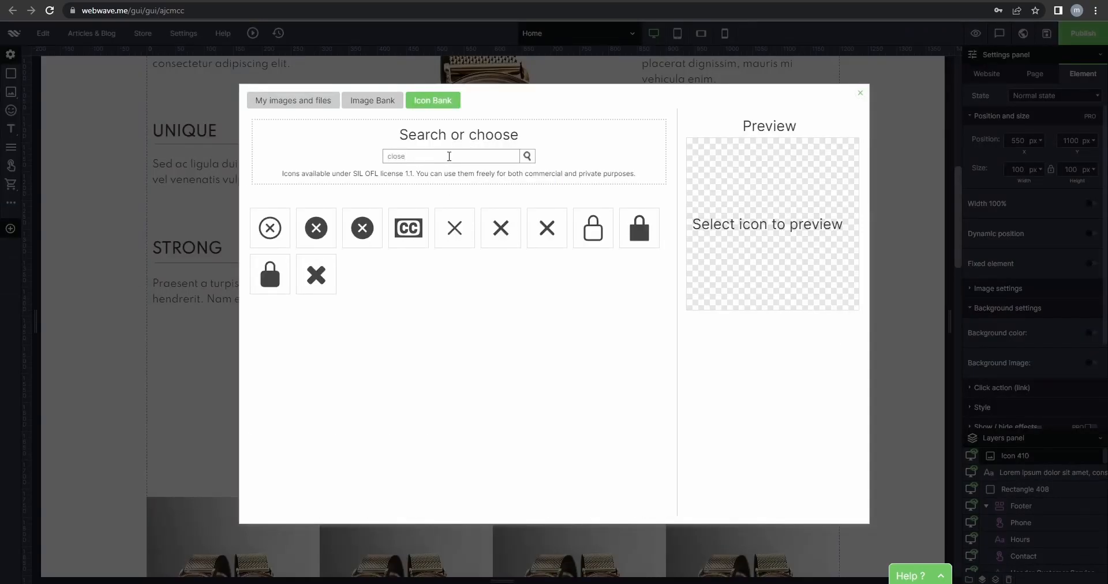
left_click(321, 234)
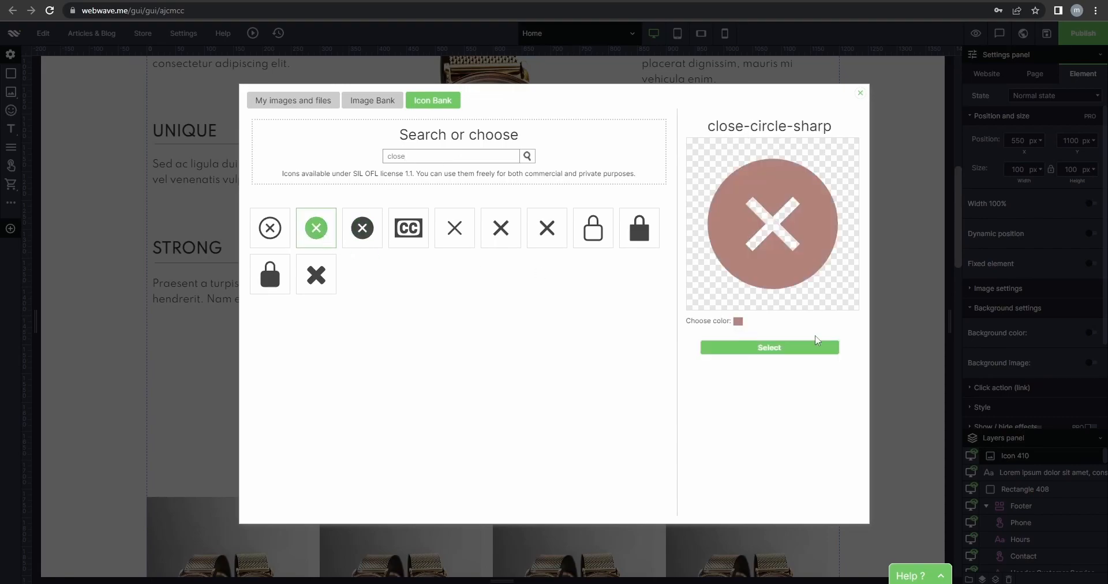
left_click(739, 321)
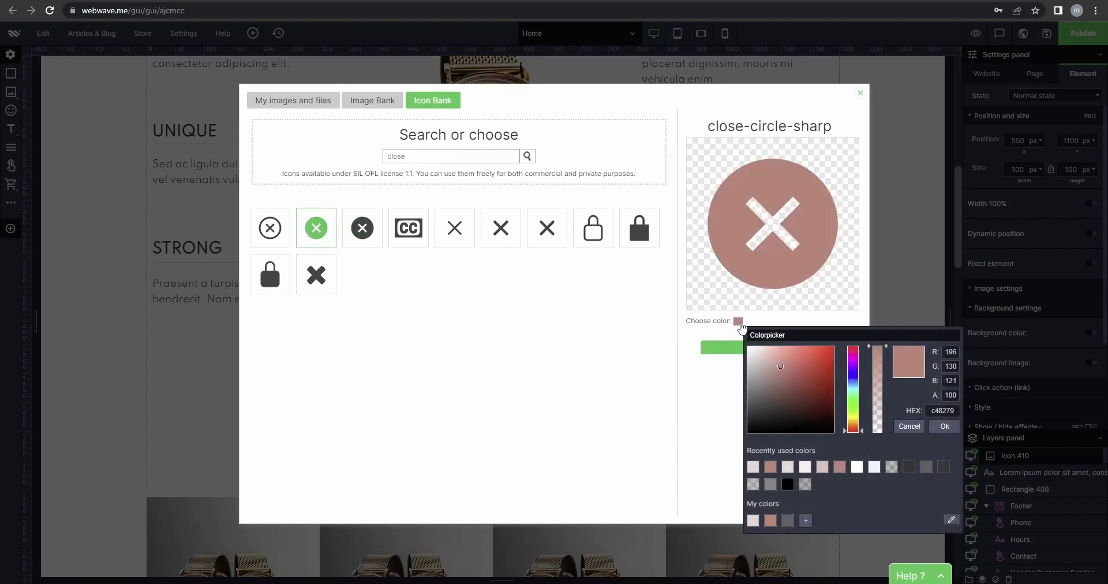
left_click(741, 324)
left_click(774, 347)
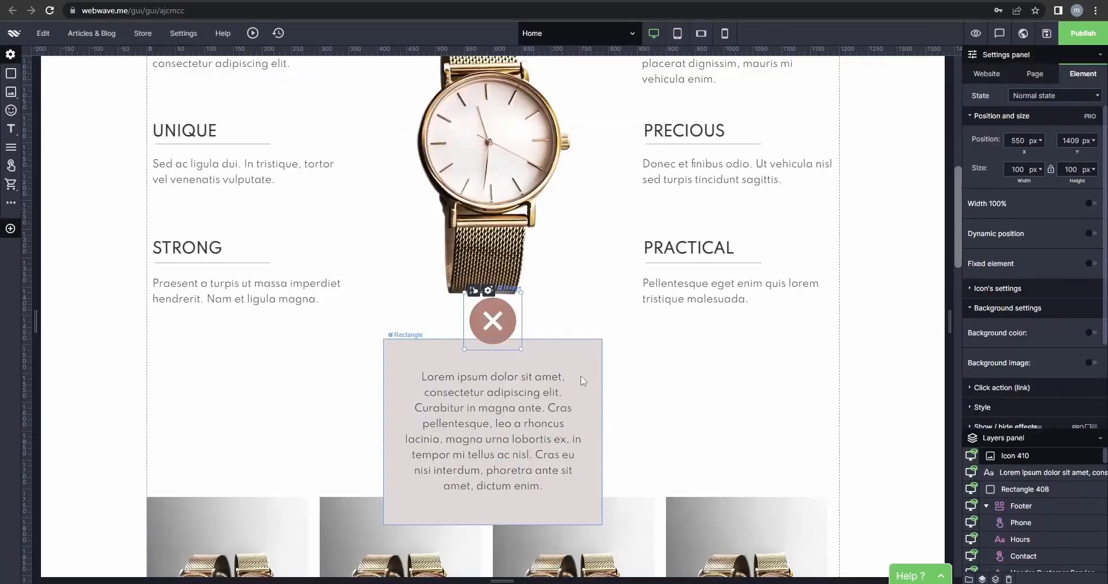
Move the close icon to the rectangle's upper-right corner and shrink it to about 57 by 71 px
left_click_drag(502, 313, 582, 358)
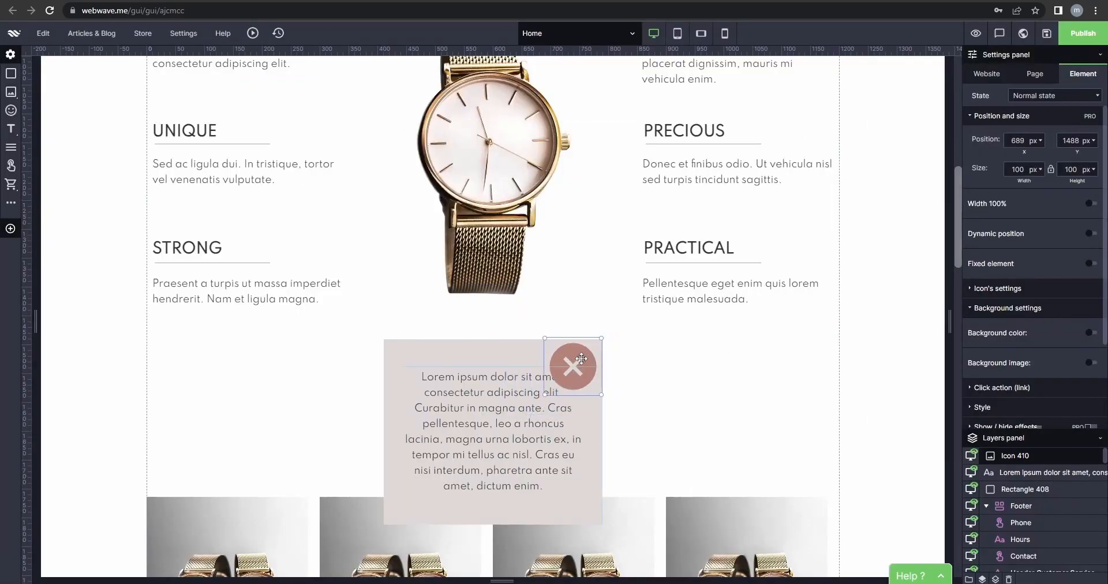
left_click_drag(545, 395, 590, 365)
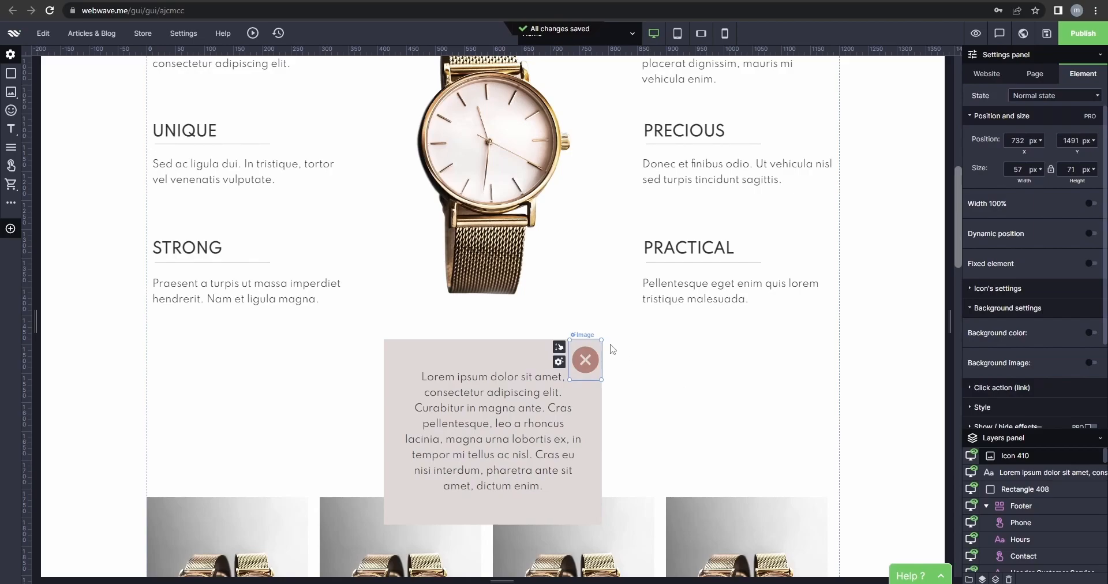
Set the close icon's size to 70 by 70 px and shift it back inside the rectangle's right edge
double_click(1017, 170)
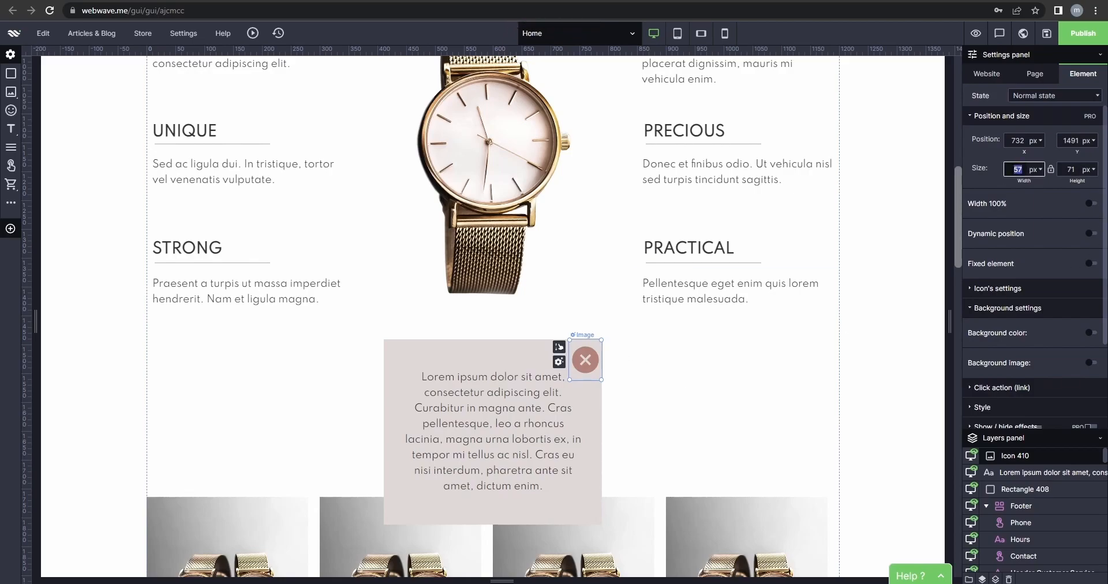
key("Tab")
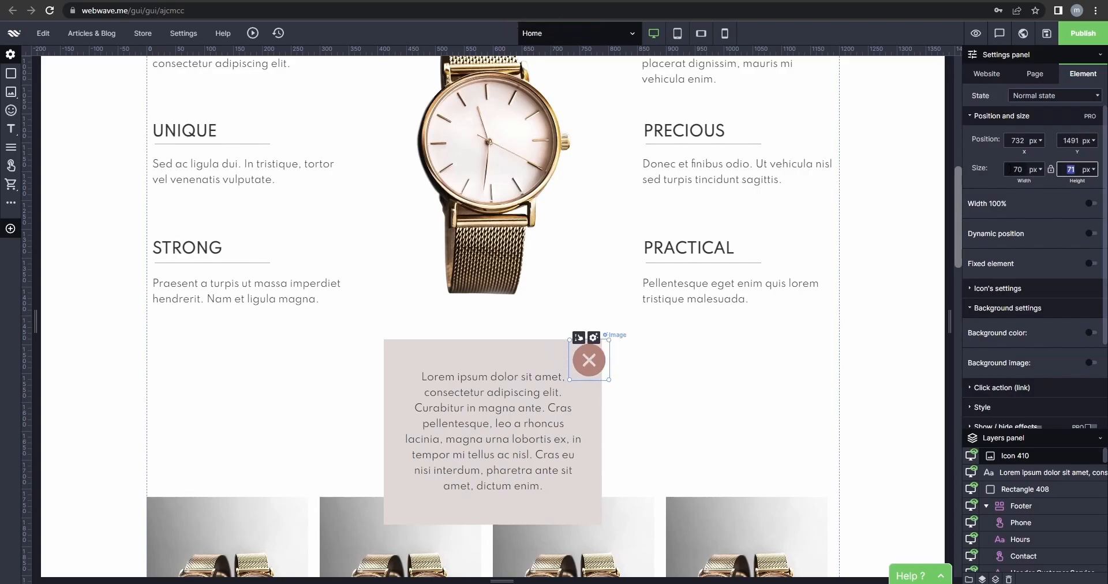
type("70")
left_click(647, 370)
left_click(591, 370)
left_click_drag(591, 370, 583, 369)
Set the close icon's size to 50 by 50 px and align it with the rectangle's upper-right corner
double_click(1011, 172)
type("50")
left_click(1073, 170)
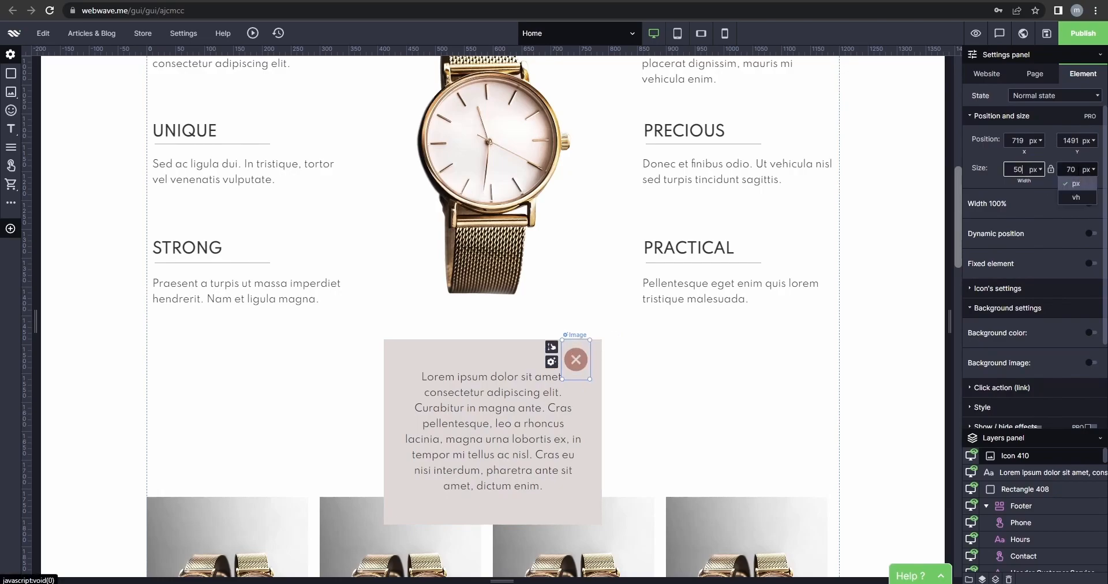
double_click(1072, 170)
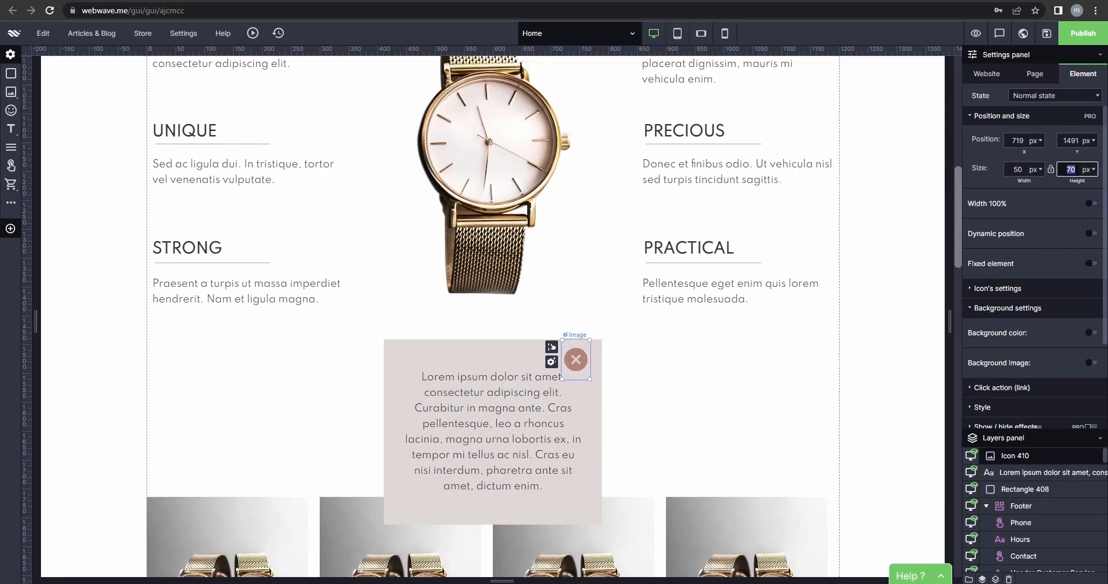
left_click(826, 339)
left_click_drag(583, 361, 594, 361)
left_click(671, 375)
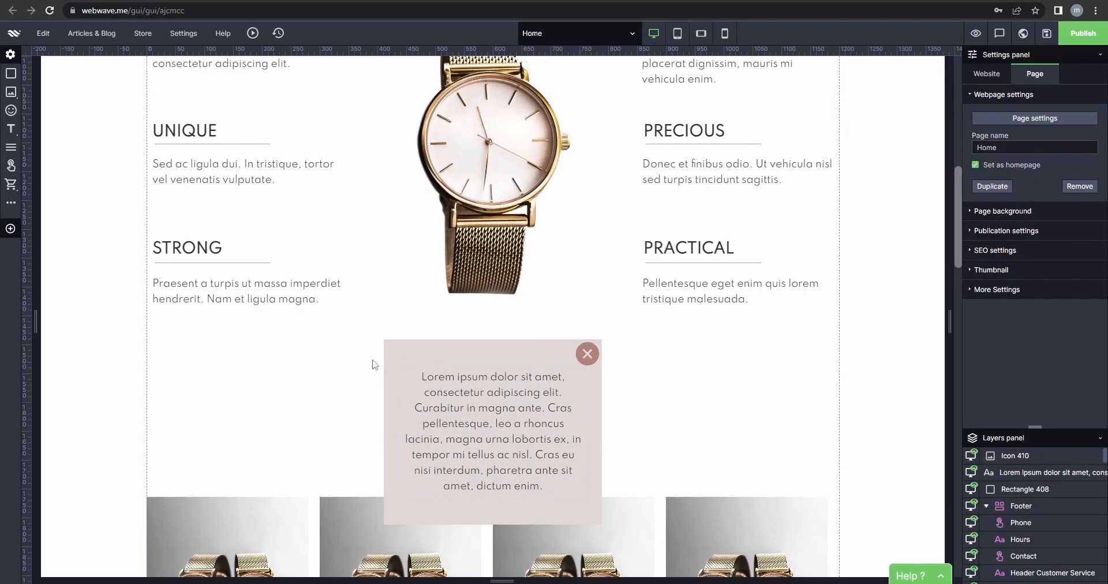
left_click(439, 378)
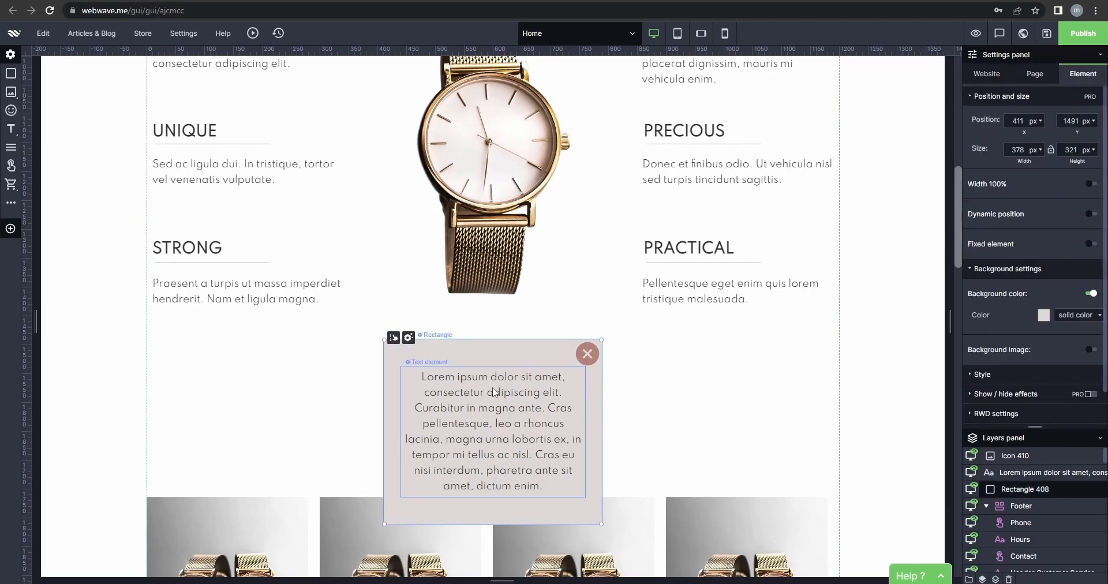
left_click(495, 392, "shift")
left_click(588, 354, "shift")
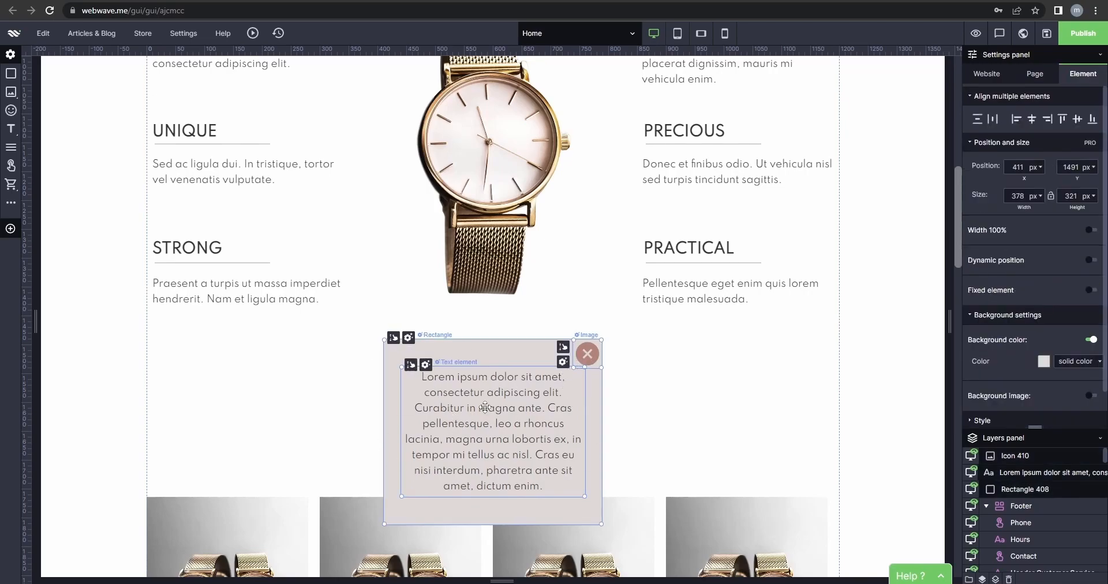
left_click(652, 415)
left_click_drag(651, 415, 507, 347)
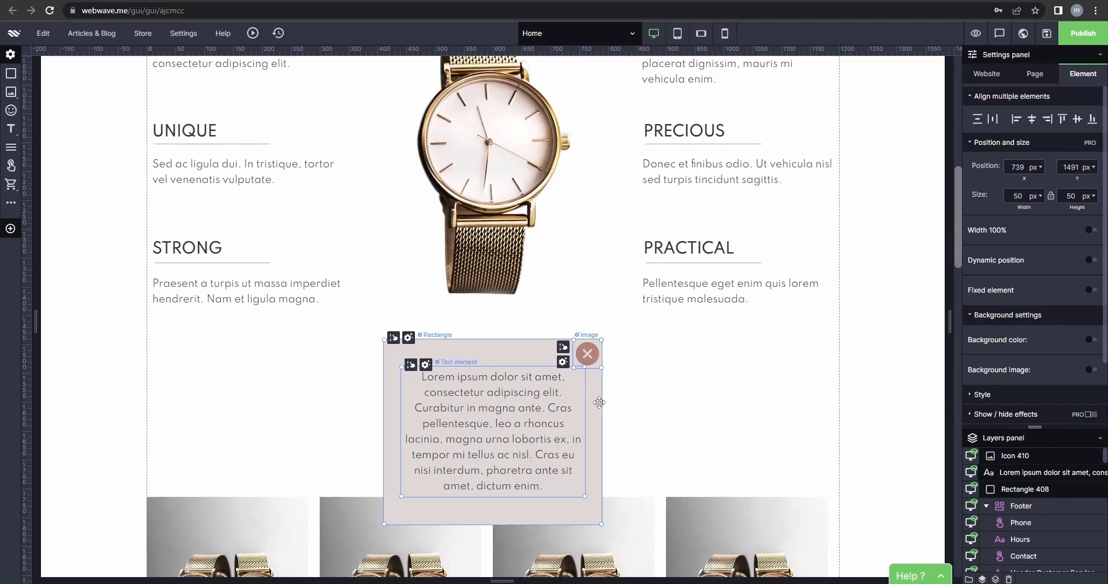
left_click(656, 383)
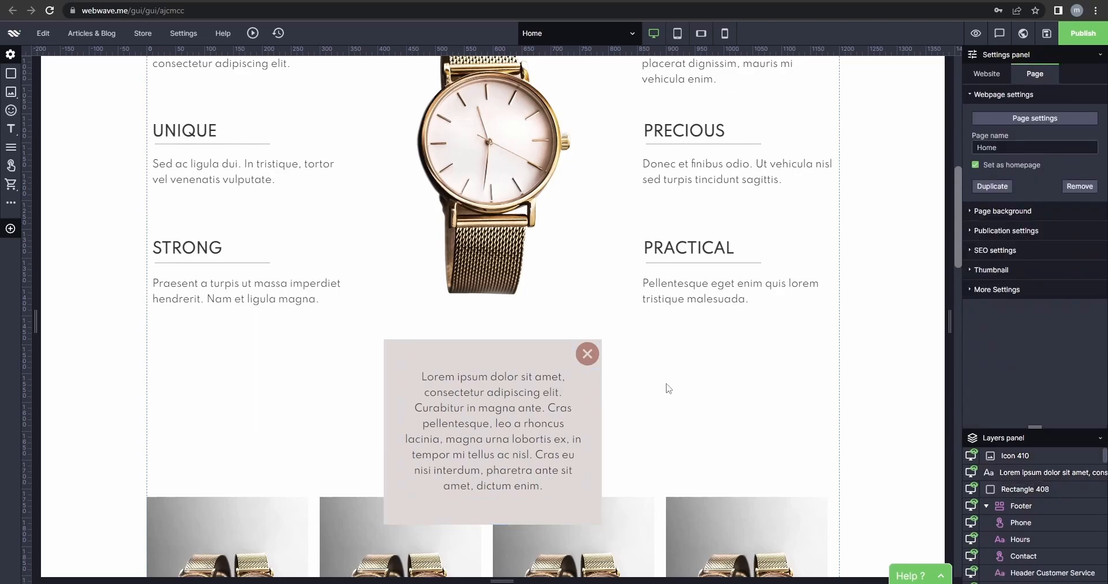
Group the rectangle, paragraph and close icon into one group and hide that group in the desktop view
left_click(1041, 491)
left_click(1041, 478, "ctrl")
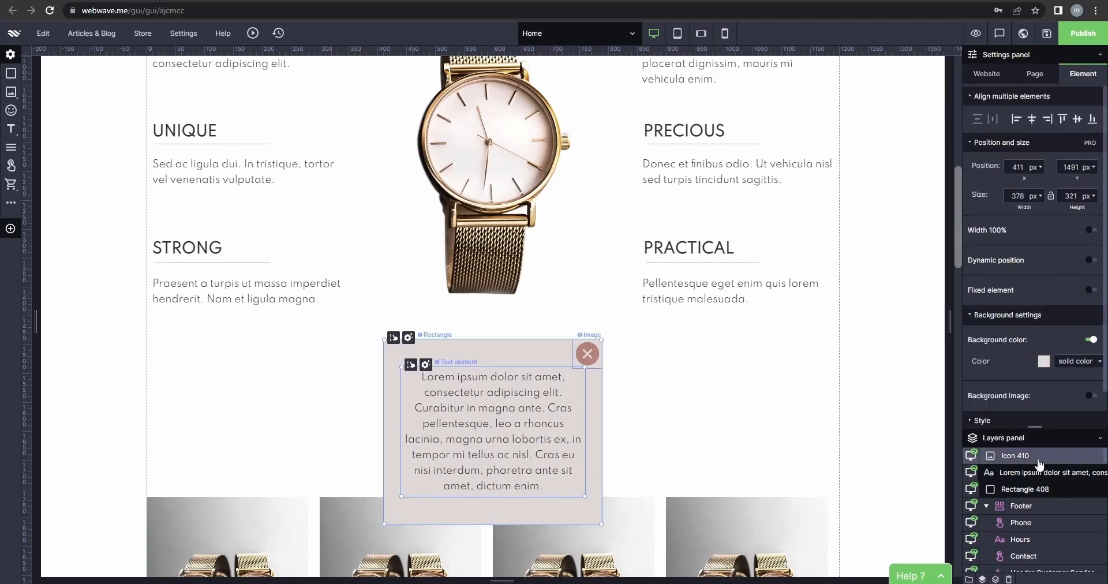
left_click(1039, 461, "ctrl")
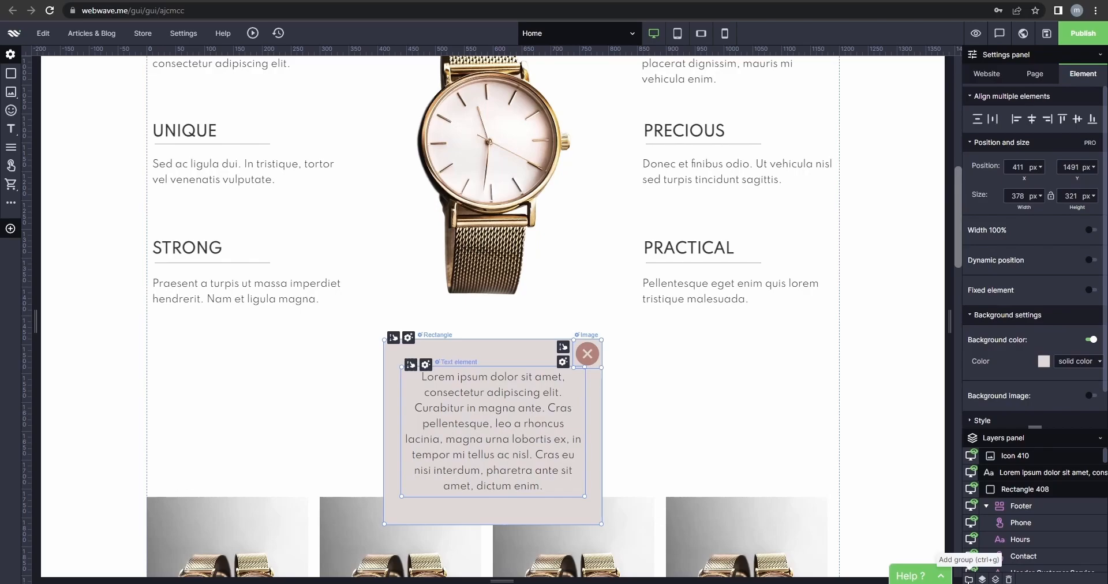
left_click(969, 579)
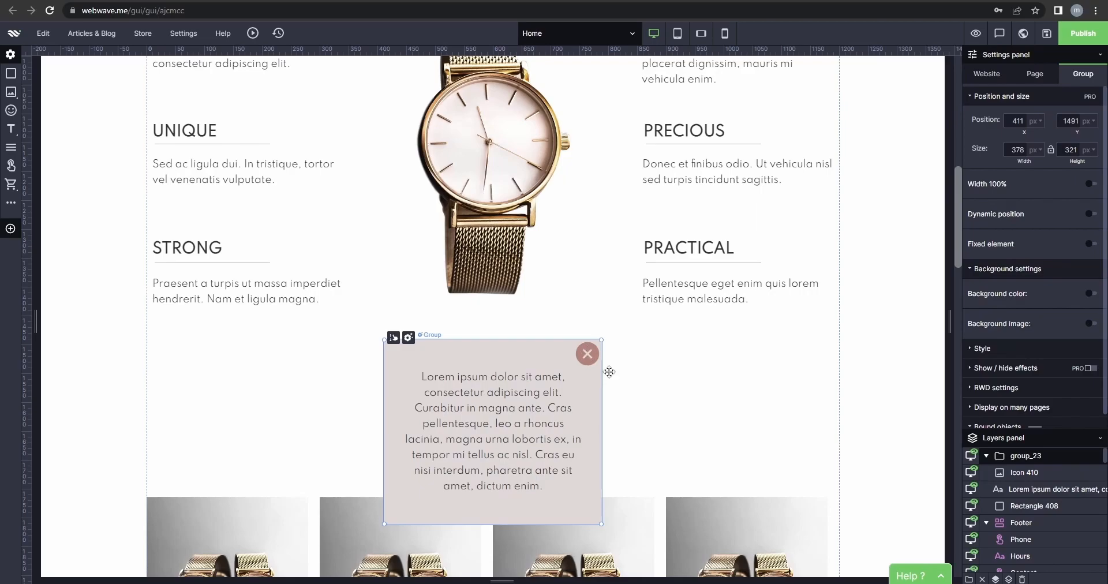
left_click(971, 456)
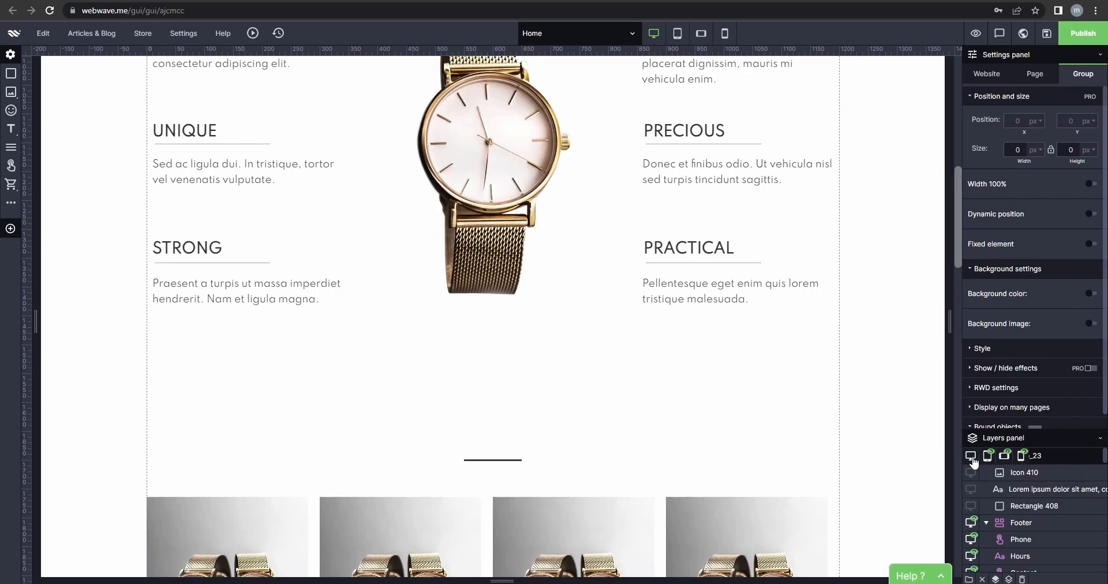
left_click(695, 404)
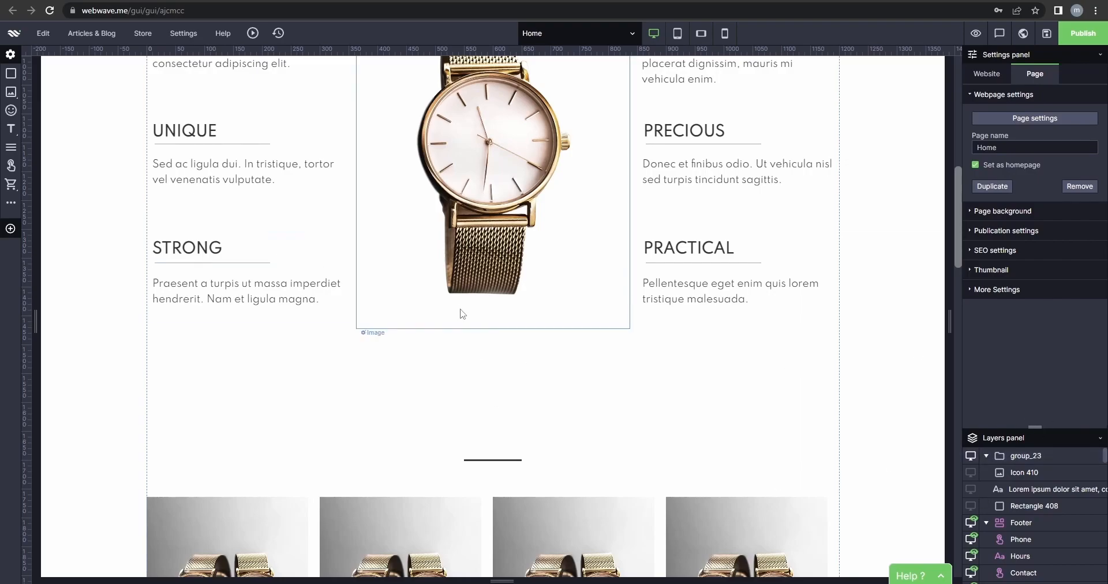
Add a button to the page and place it below the watch image at about X 490, Y 1509 px
mouse_move(13, 137)
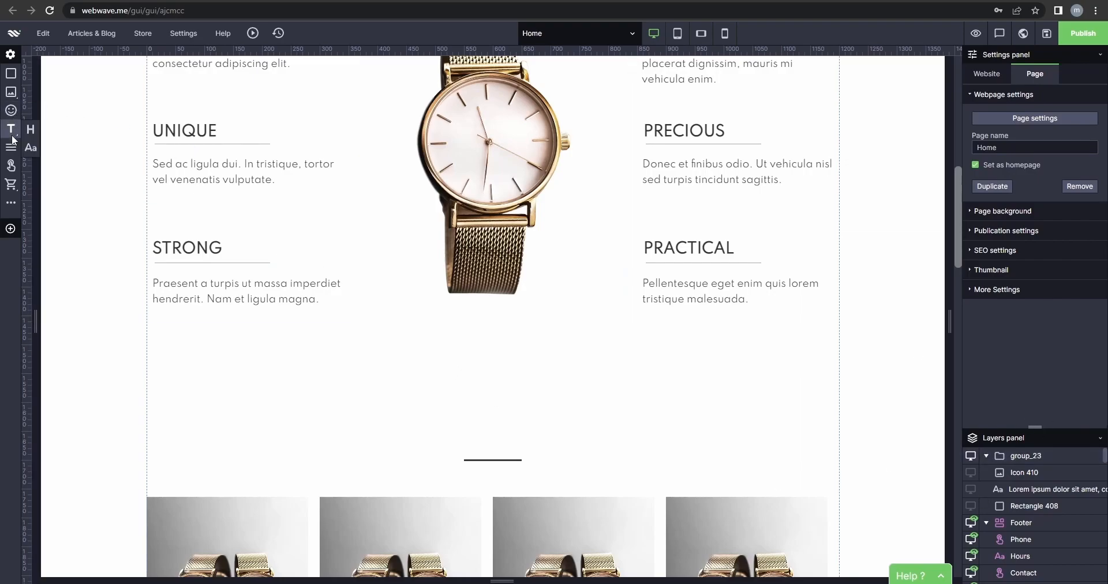
left_click(12, 169)
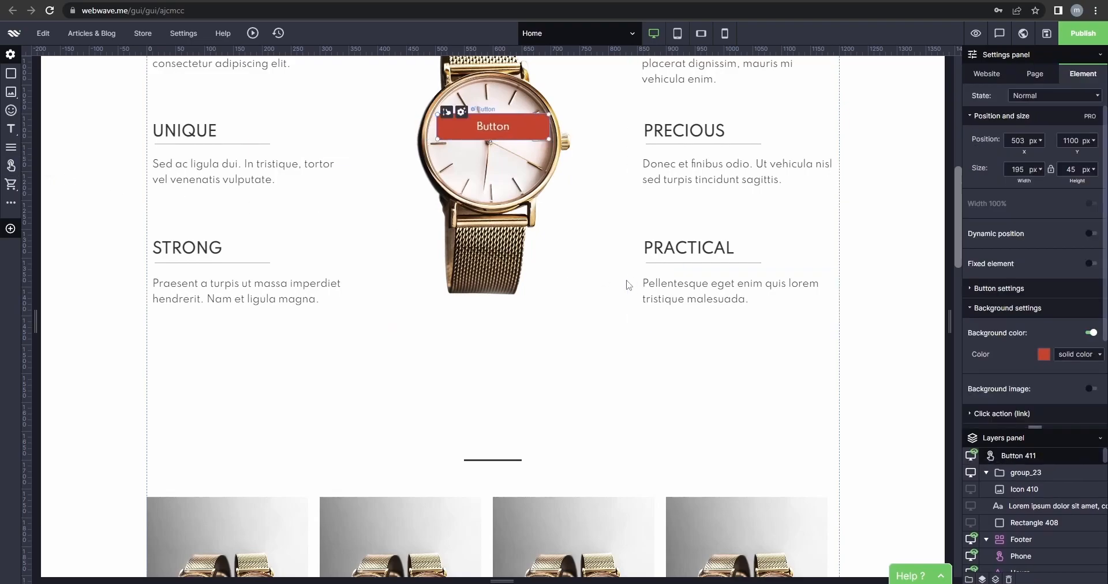
left_click_drag(517, 193, 514, 365)
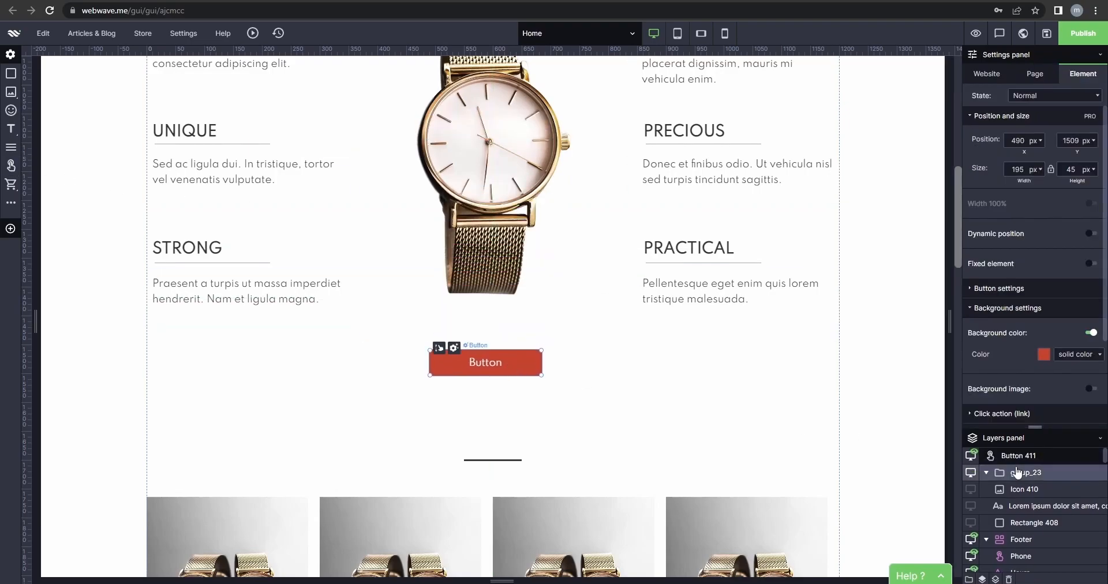
Rename the hidden group as POP-UP
left_click(1032, 479)
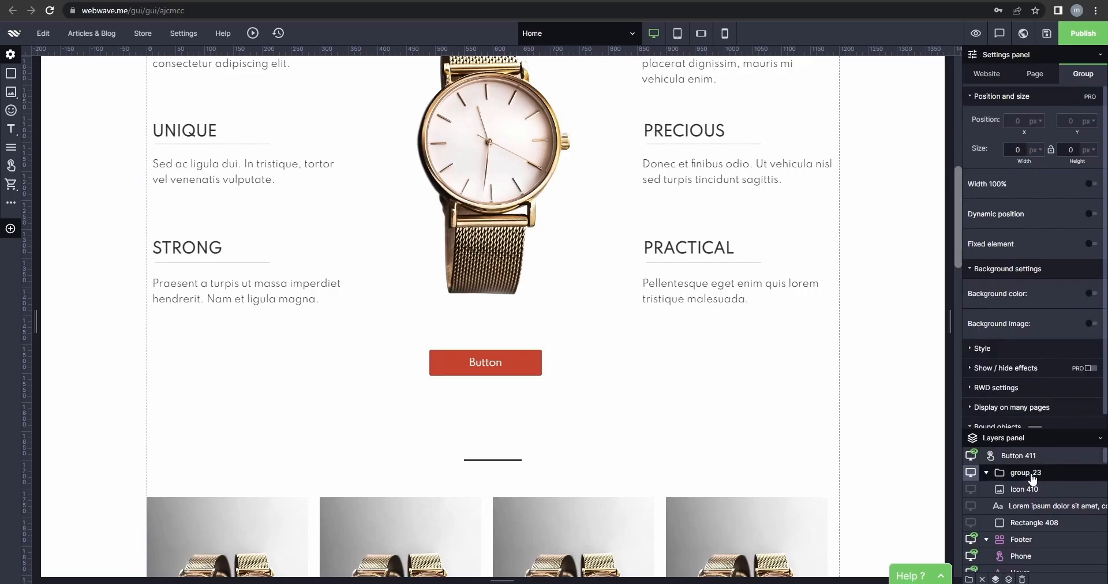
double_click(1034, 476)
left_click_drag(1050, 472, 1013, 473)
key("BackSpace")
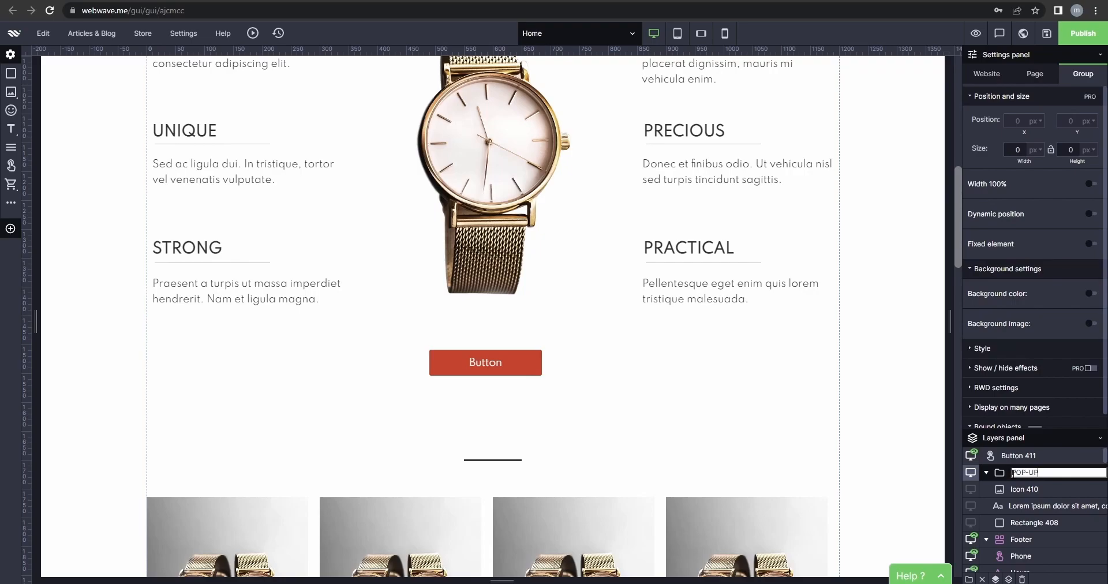
key("Return")
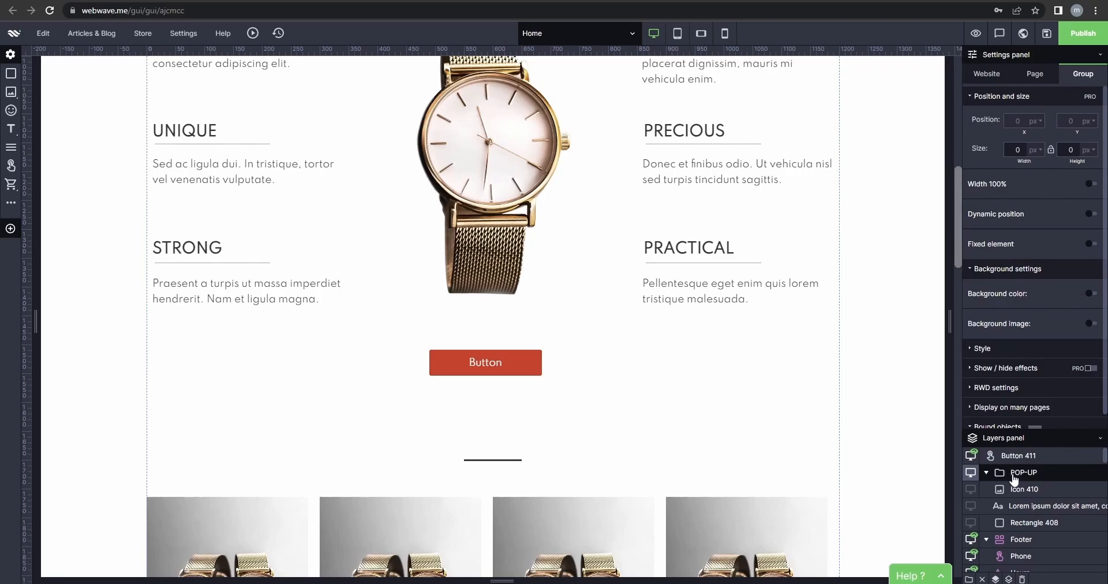
Set the new button's normal-state background colour to the dusty pink c48279 from the recently used colours
left_click(535, 368)
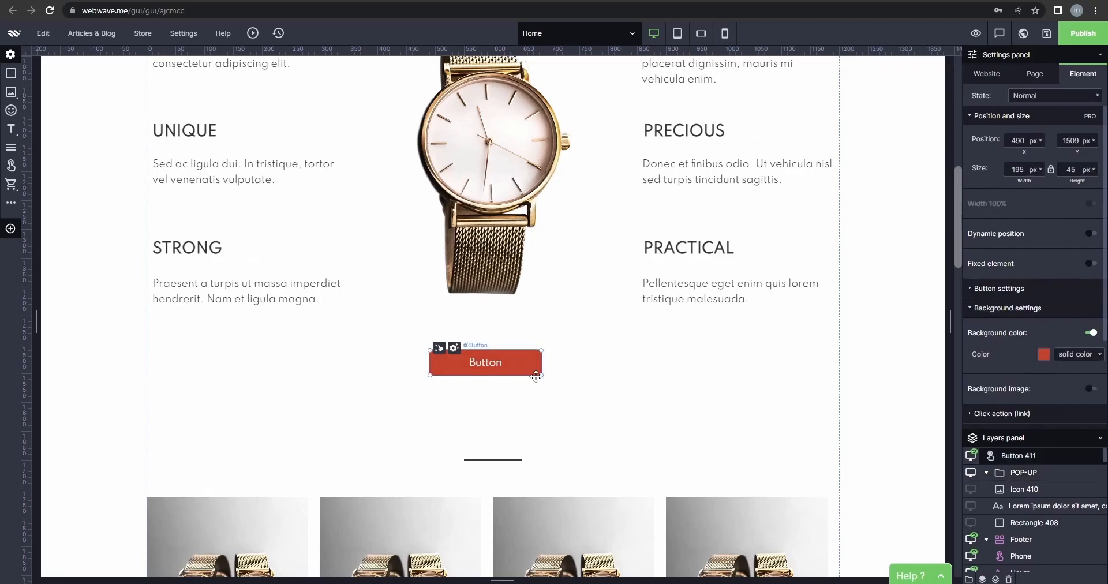
double_click(531, 366)
left_click(706, 377)
left_click(1044, 356)
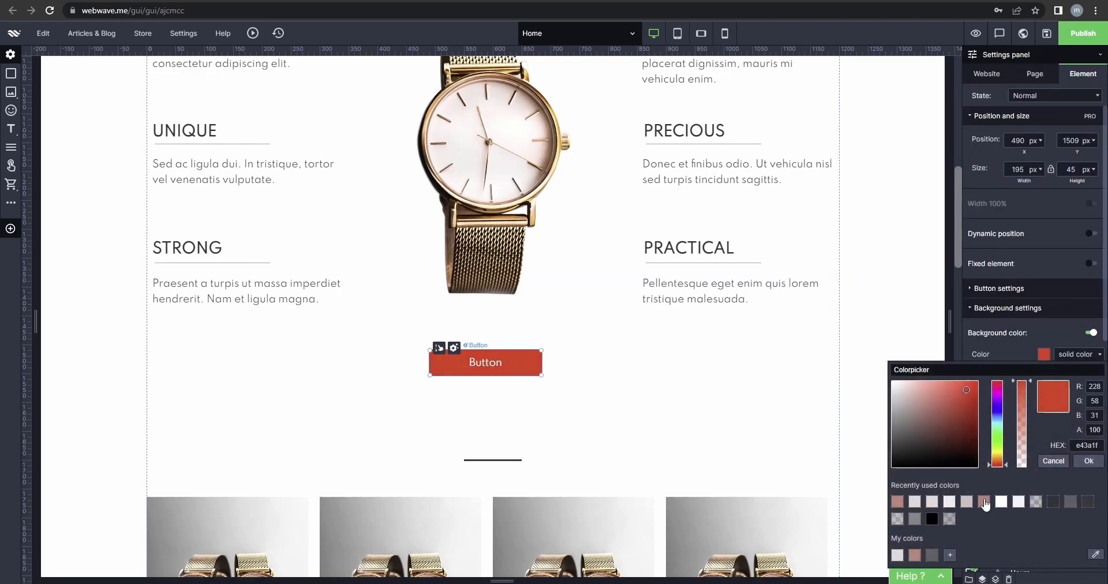
left_click(899, 502)
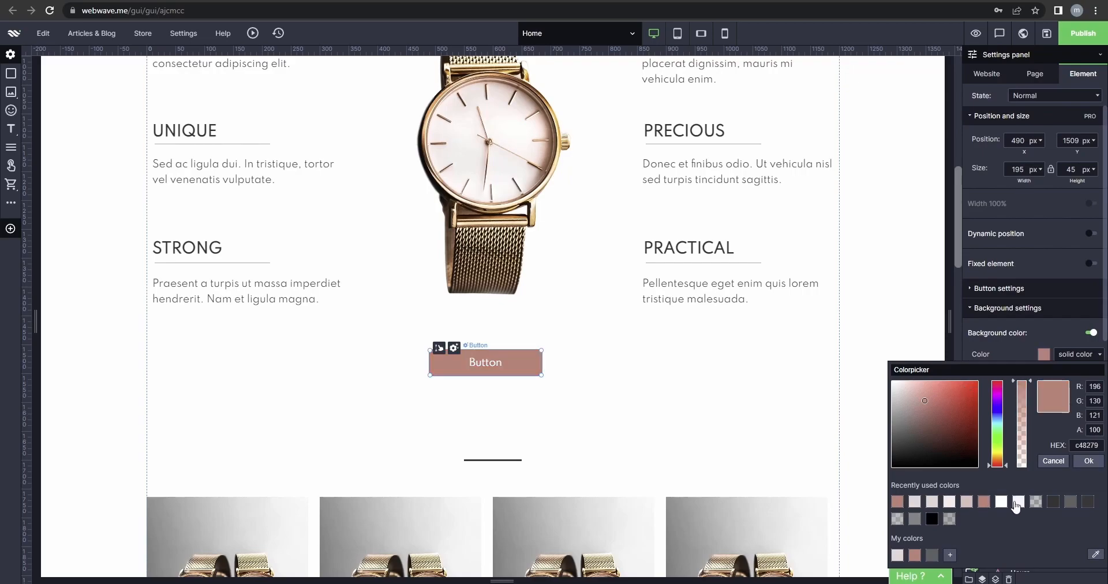
left_click(1088, 460)
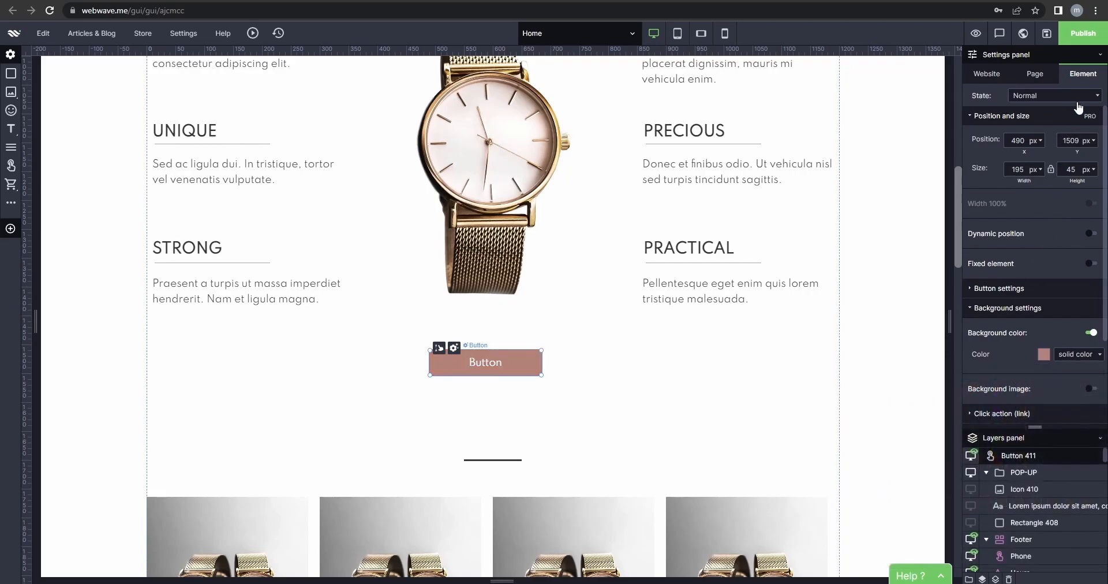
Set the button's hover-state background to the lighter greyish pink from the recently used colours, trying several swatches
left_click(1046, 94)
left_click(1039, 123)
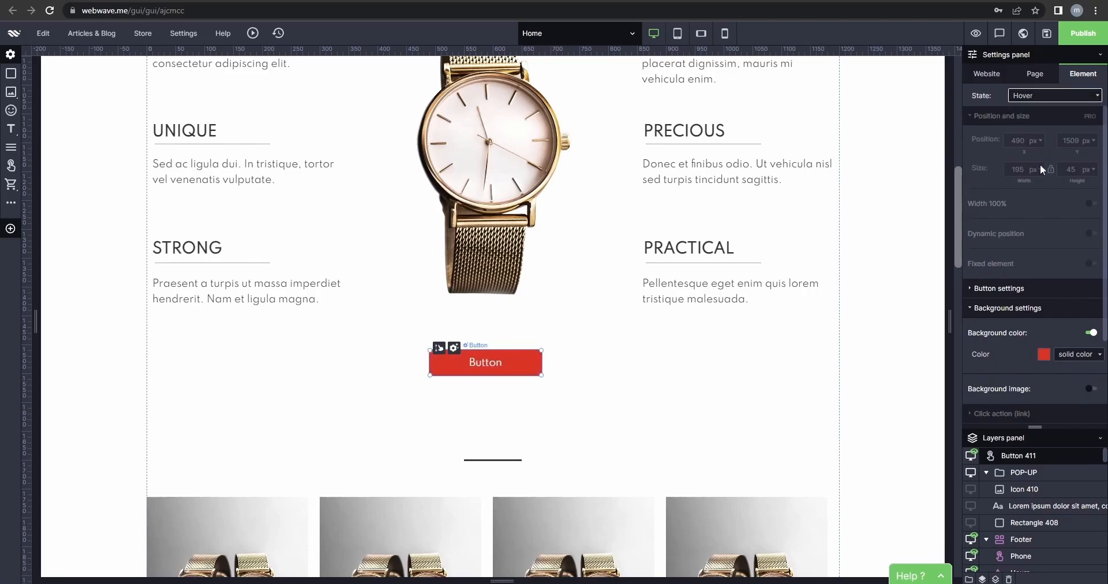
left_click(1044, 355)
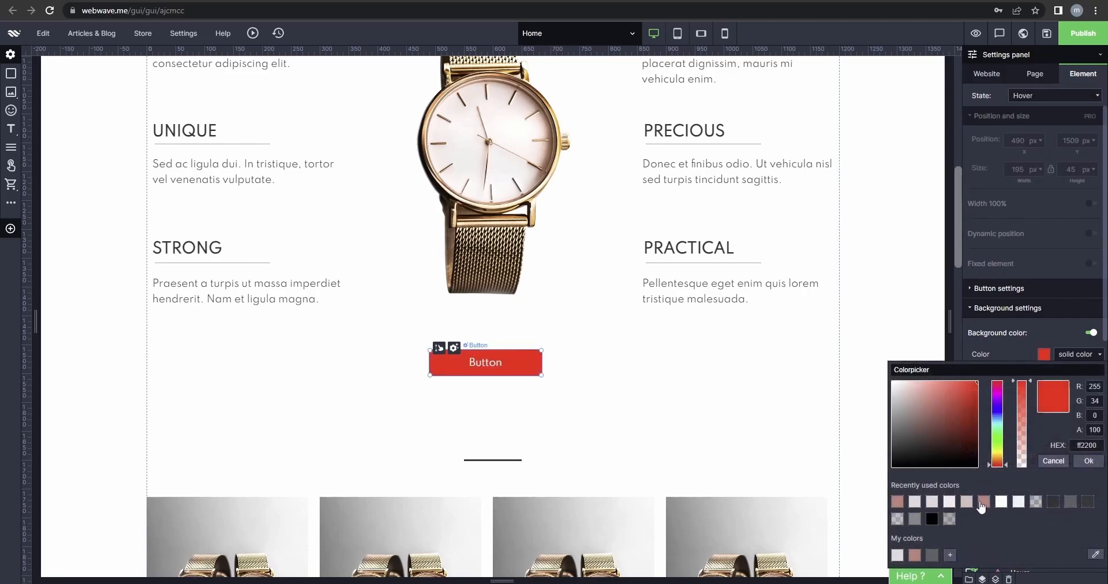
left_click(982, 502)
left_click(933, 502)
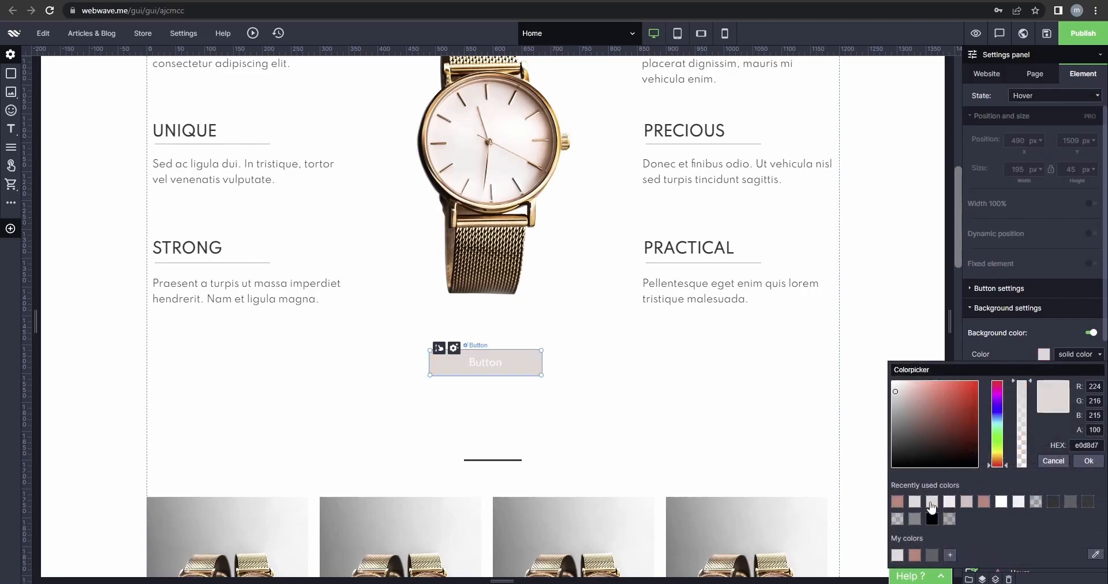
left_click(950, 503)
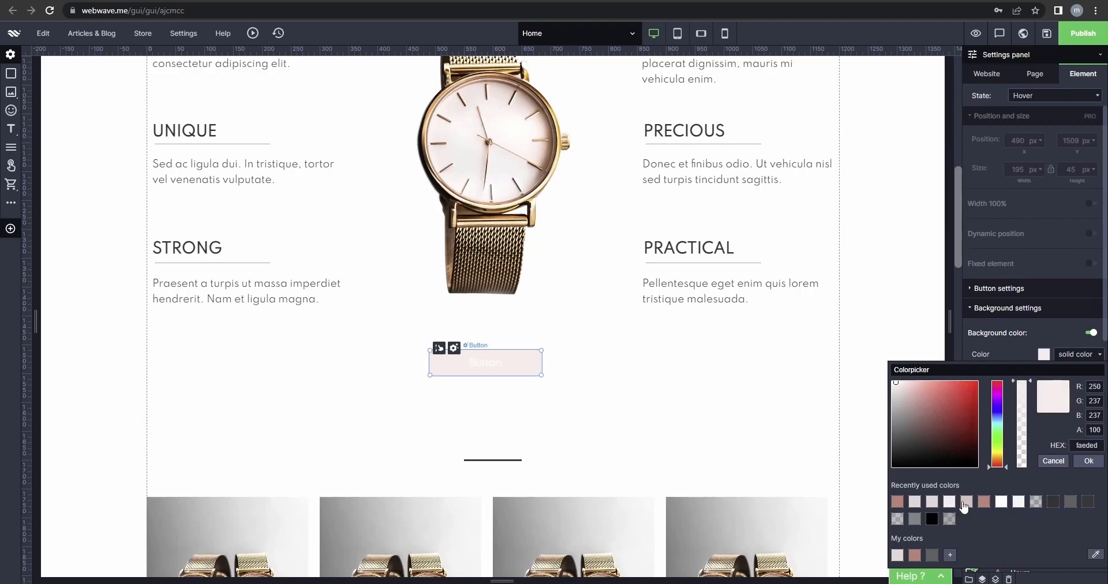
left_click(899, 503)
left_click(951, 502)
left_click(967, 502)
left_click(1089, 460)
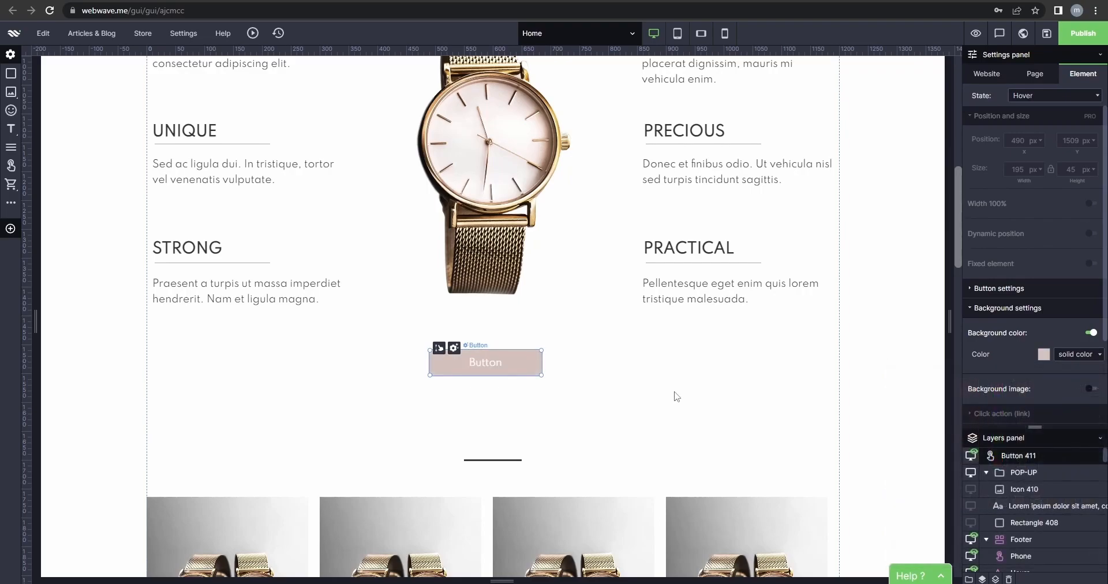
left_click(601, 392)
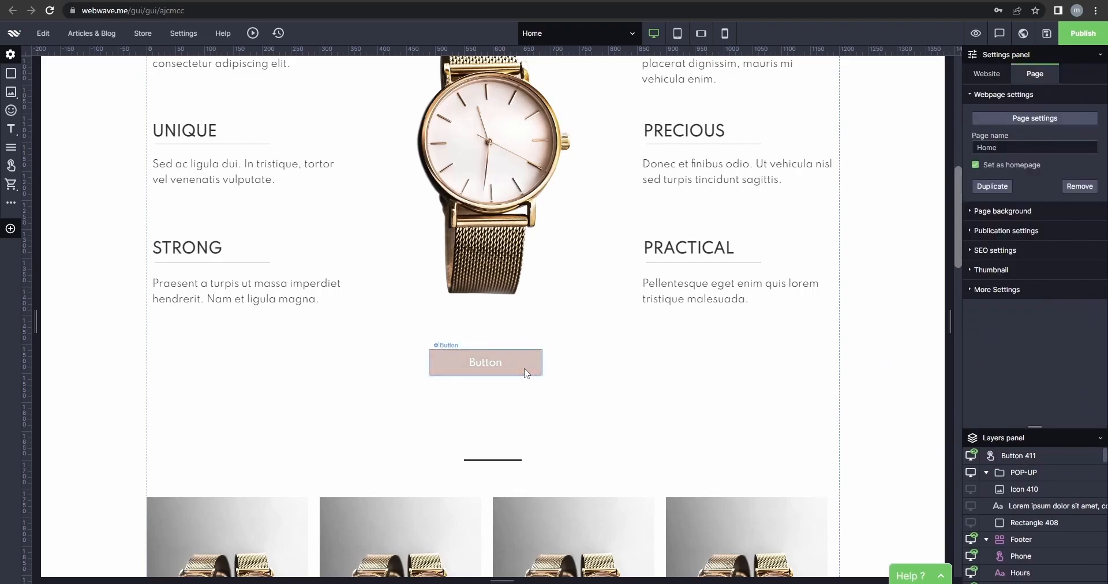
Replace the button's label with MORE INFO
left_click(514, 363)
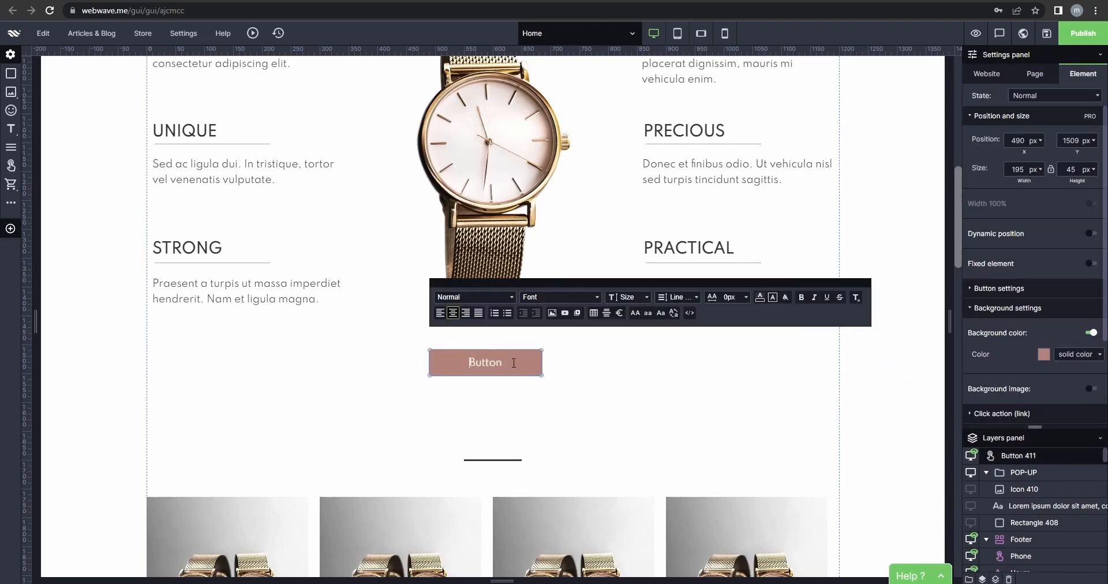
left_click_drag(509, 363, 470, 364)
key("BackSpace")
type("READ")
key("BackSpace")
key("BackSpace")
key("BackSpace")
key("BackSpace")
type("MORE INFO")
key("Return")
key("BackSpace")
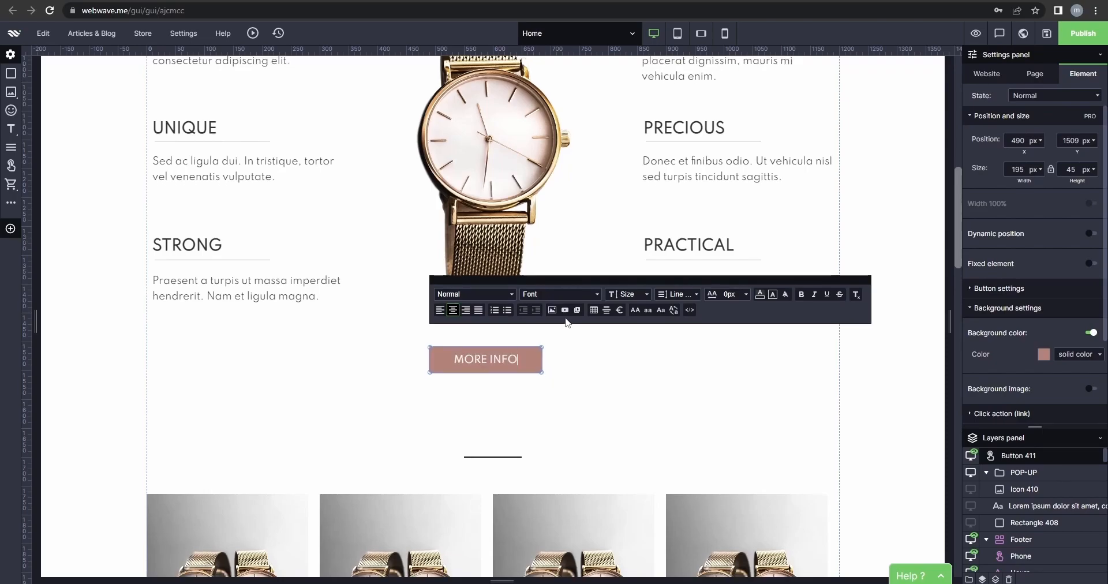
left_click(571, 349)
Set the MORE INFO button's click action to show or hide objects, showing the POP-UP group, and add a second, empty show-elements interaction
left_click(536, 362)
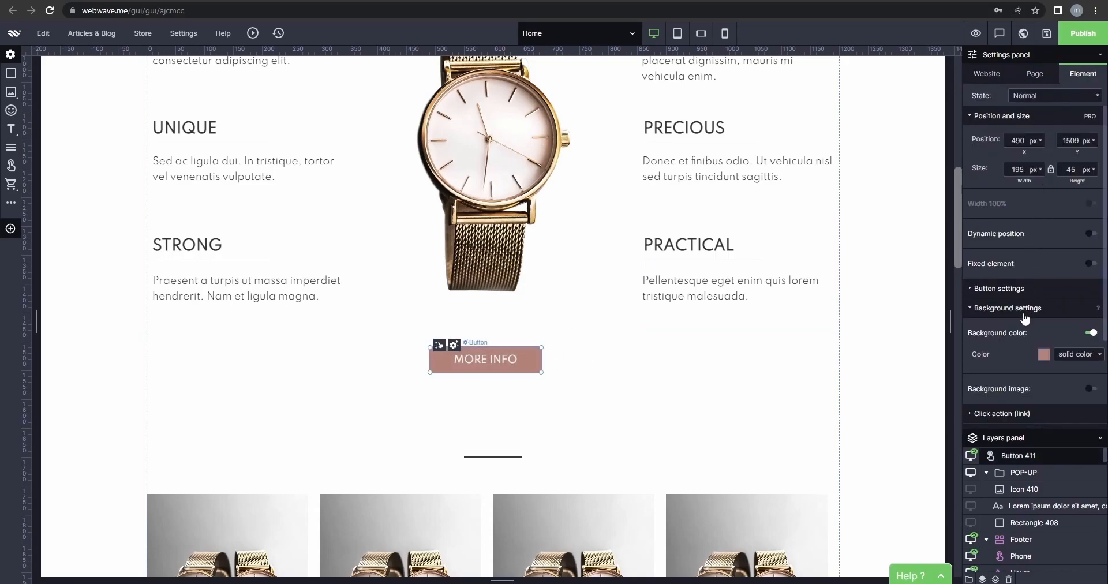
scroll(1025, 319, "down", 2)
left_click(1019, 298)
left_click(1044, 290)
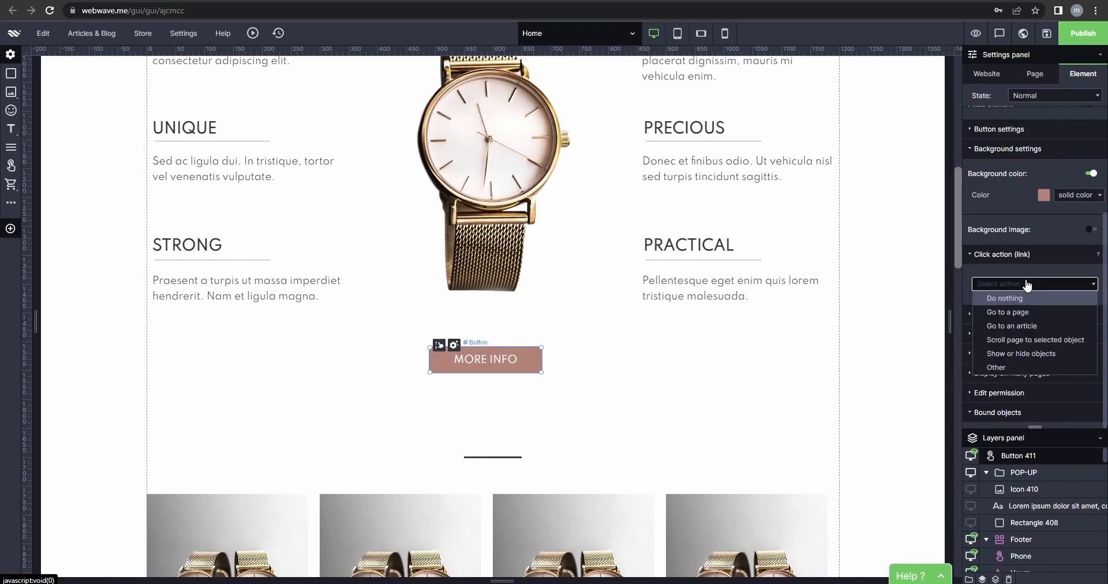
left_click(1010, 358)
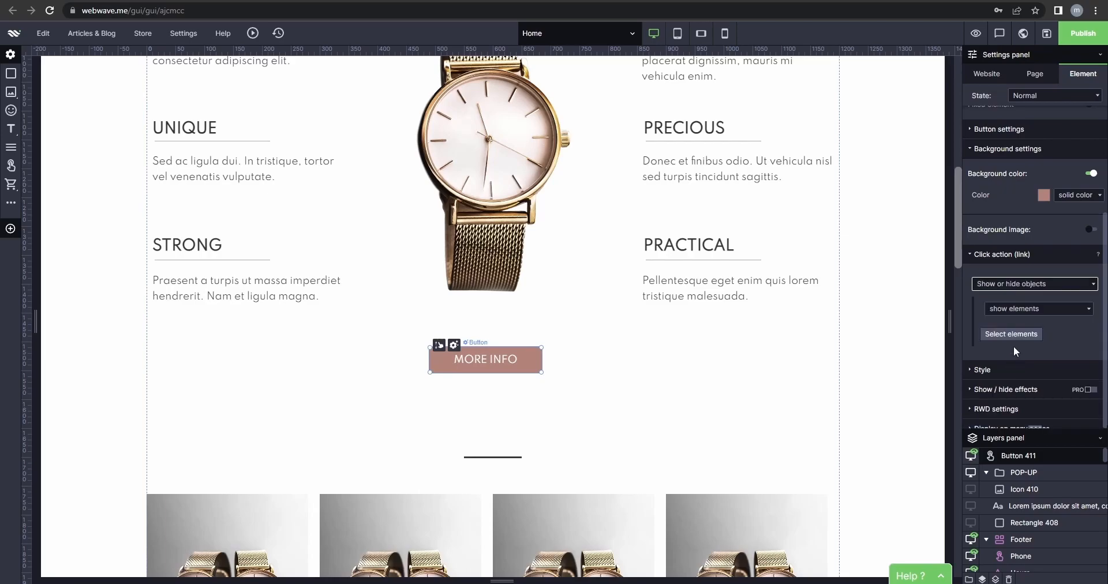
left_click(1011, 334)
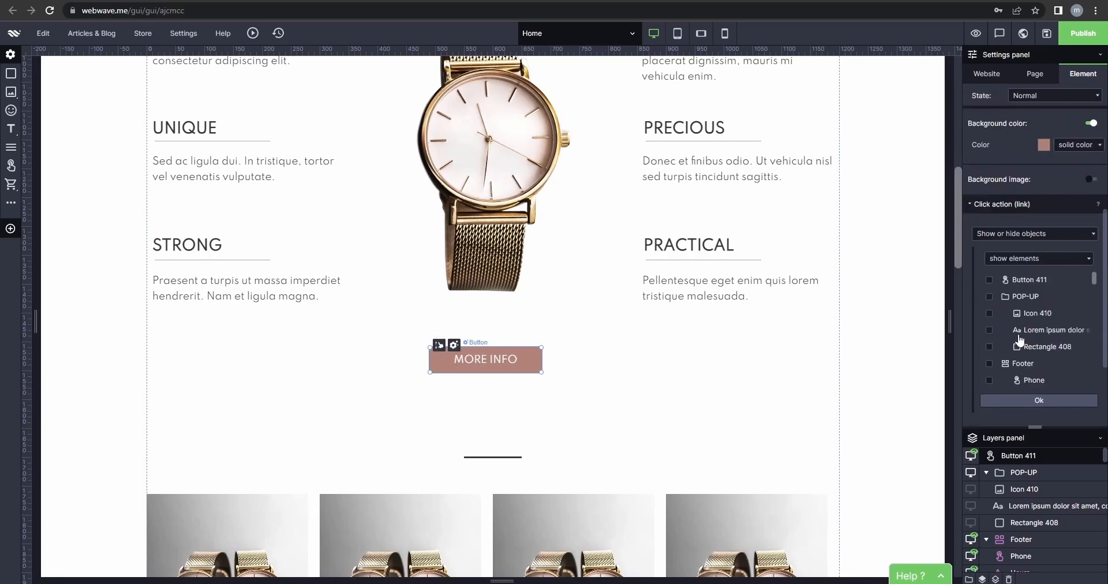
left_click(989, 297)
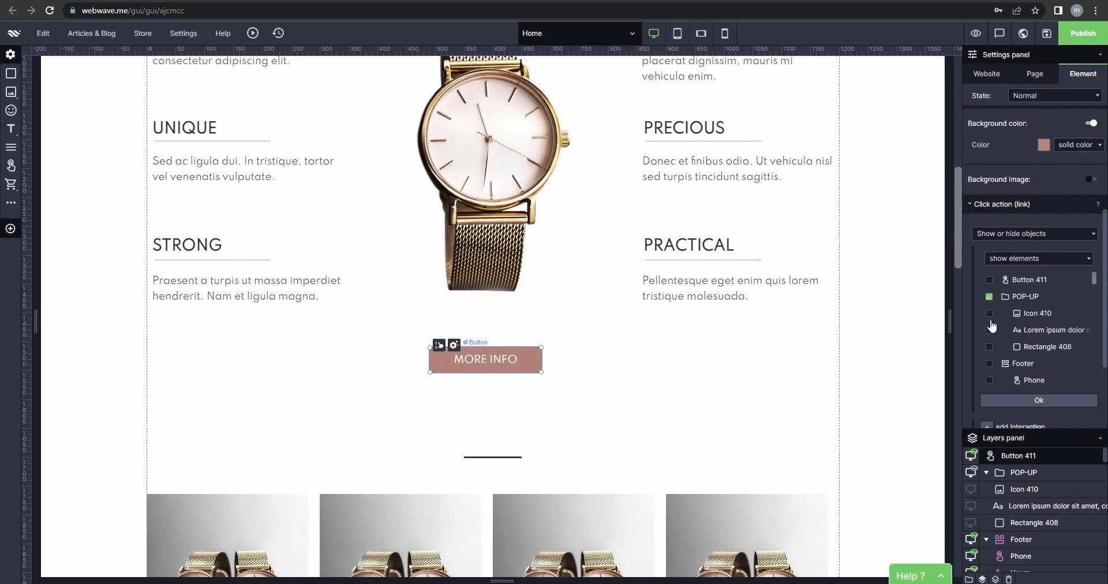
left_click(1039, 400)
left_click(1075, 320)
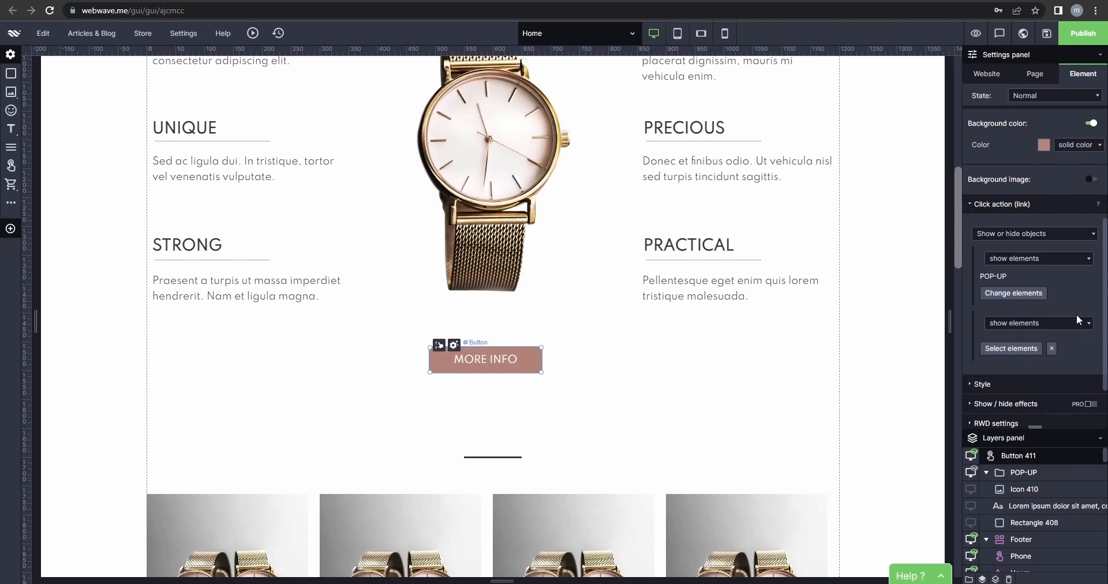
left_click(904, 326)
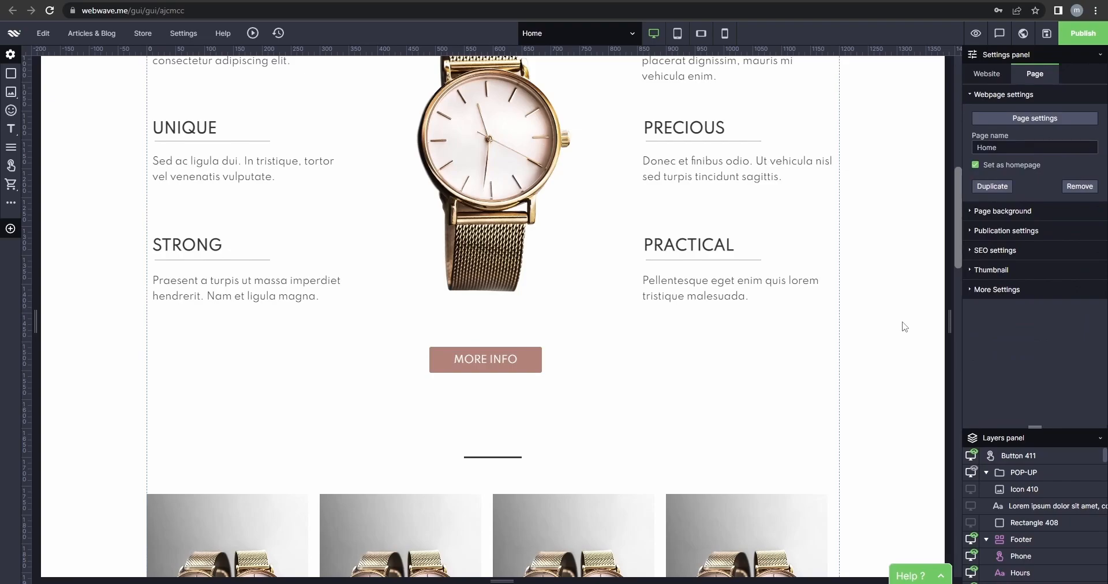
Preview the home page, open the pop-up with the MORE INFO button to check its layering, and return to the site builder
left_click(975, 36)
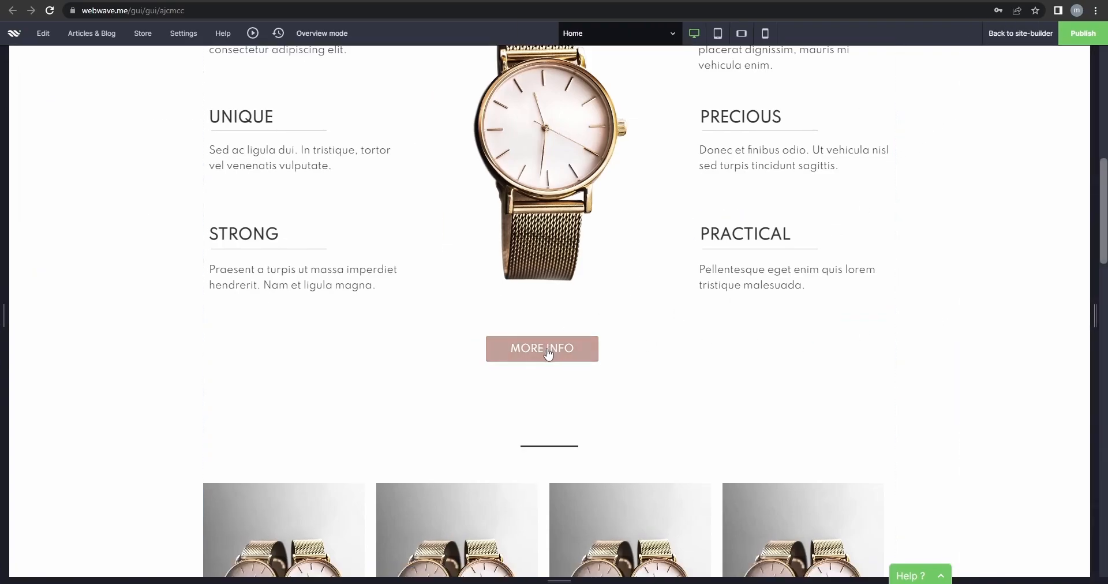
left_click(587, 358)
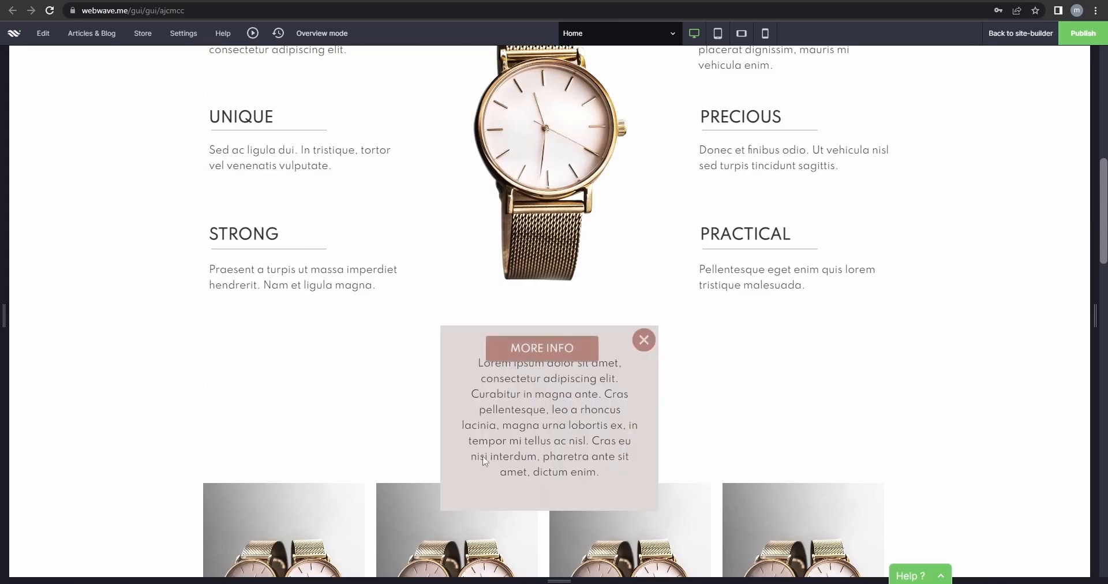
scroll(601, 302, "down", 3)
scroll(558, 299, "up", 1)
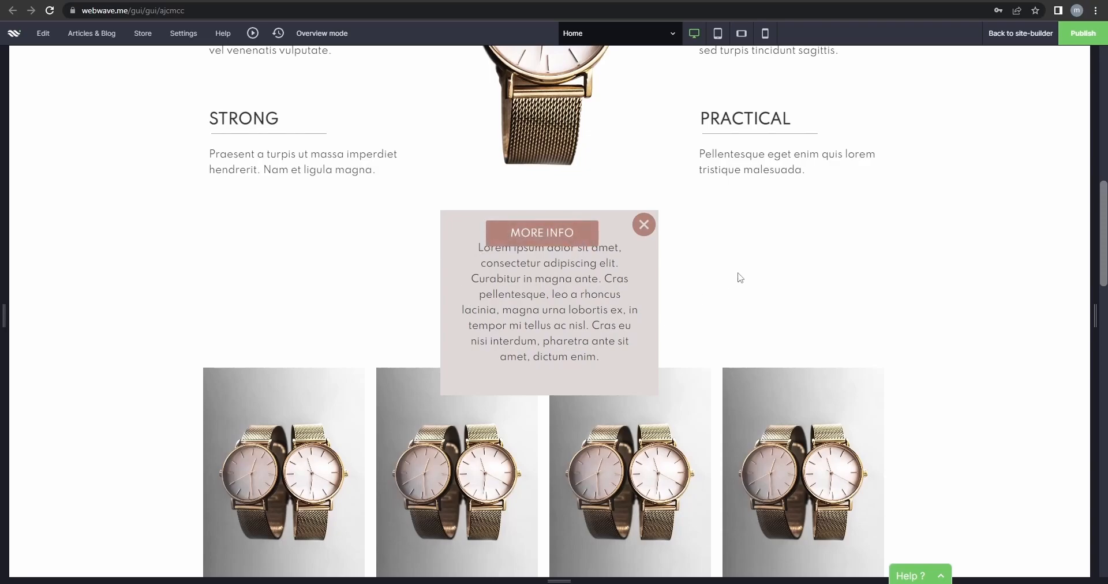
left_click(1026, 36)
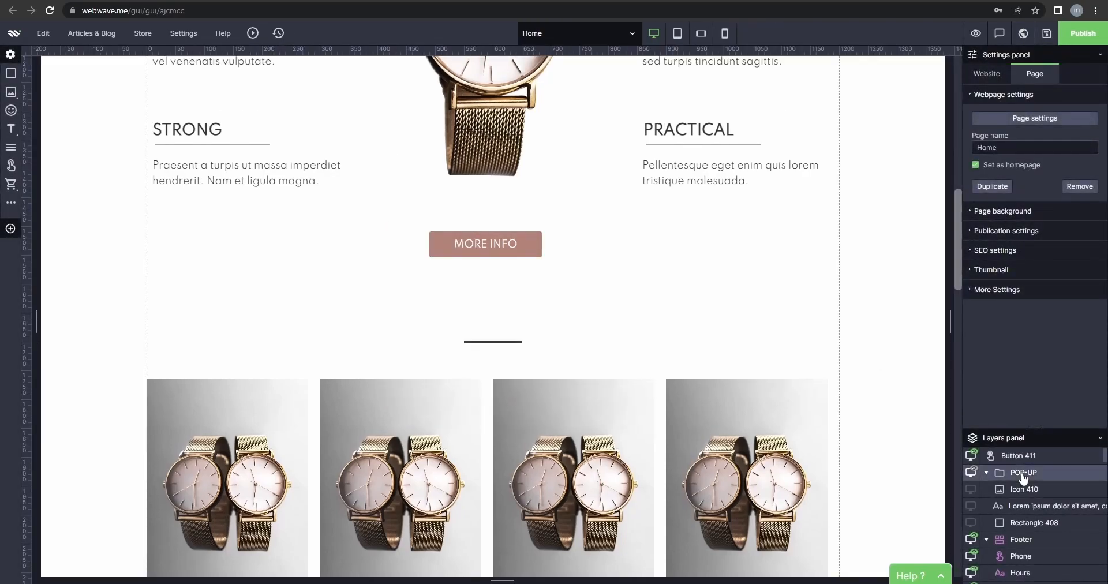
Move the POP-UP group above the MORE INFO button in the layer order and check the opened pop-up in the preview
left_click_drag(1023, 478, 1024, 455)
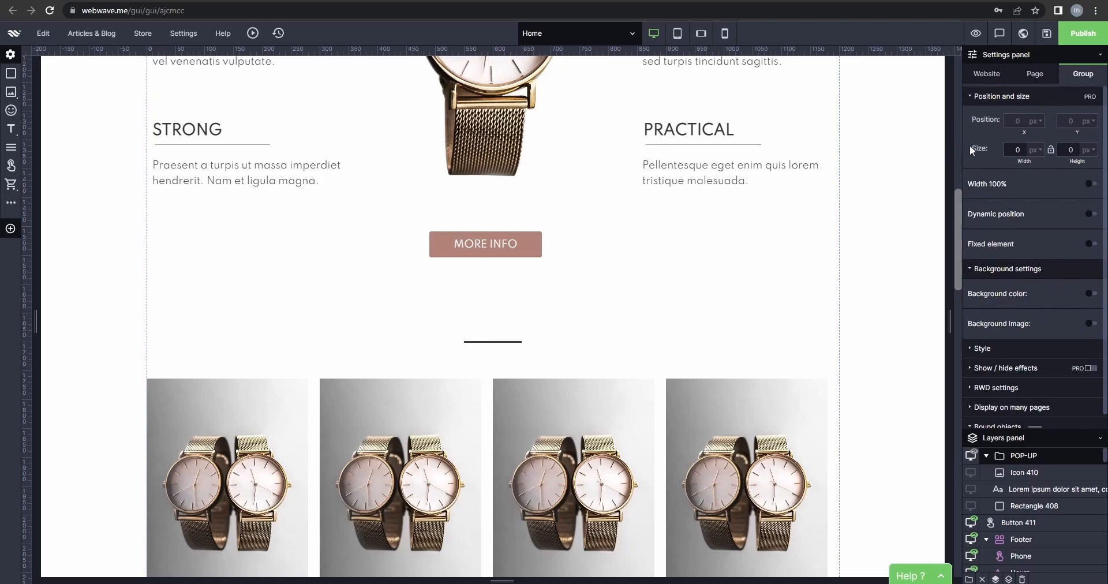
left_click(984, 36)
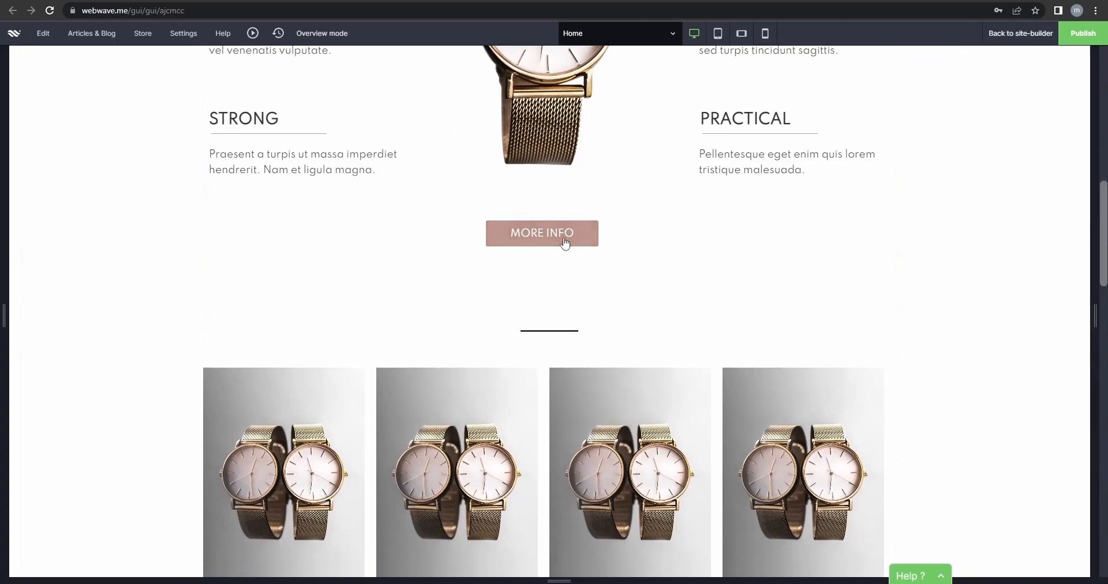
left_click(583, 236)
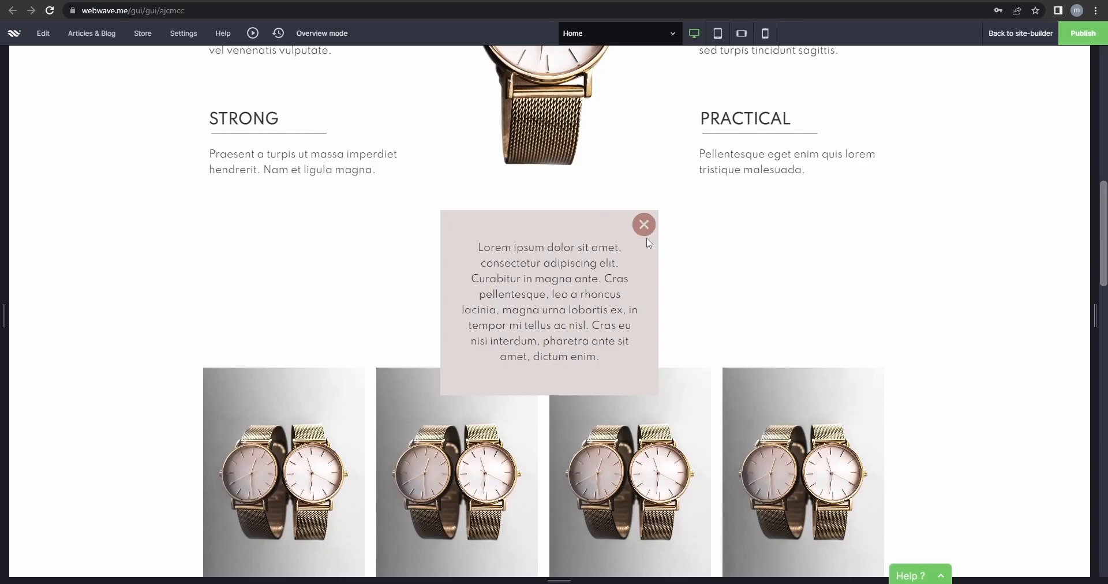
left_click(1019, 32)
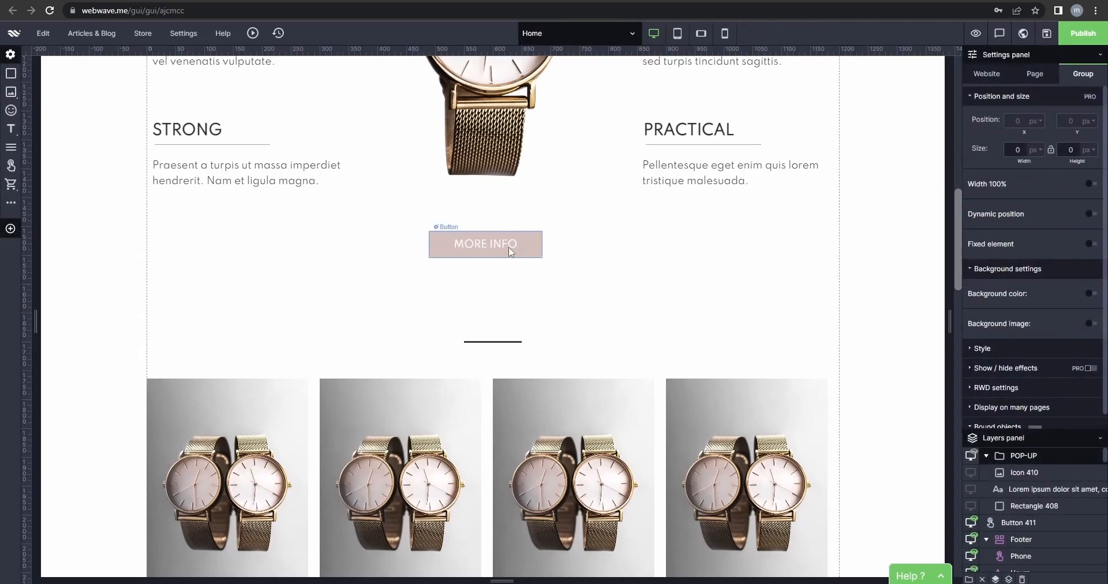
Set the pop-up close icon's click action to show or hide objects, hiding the POP-UP group
left_click(1044, 476)
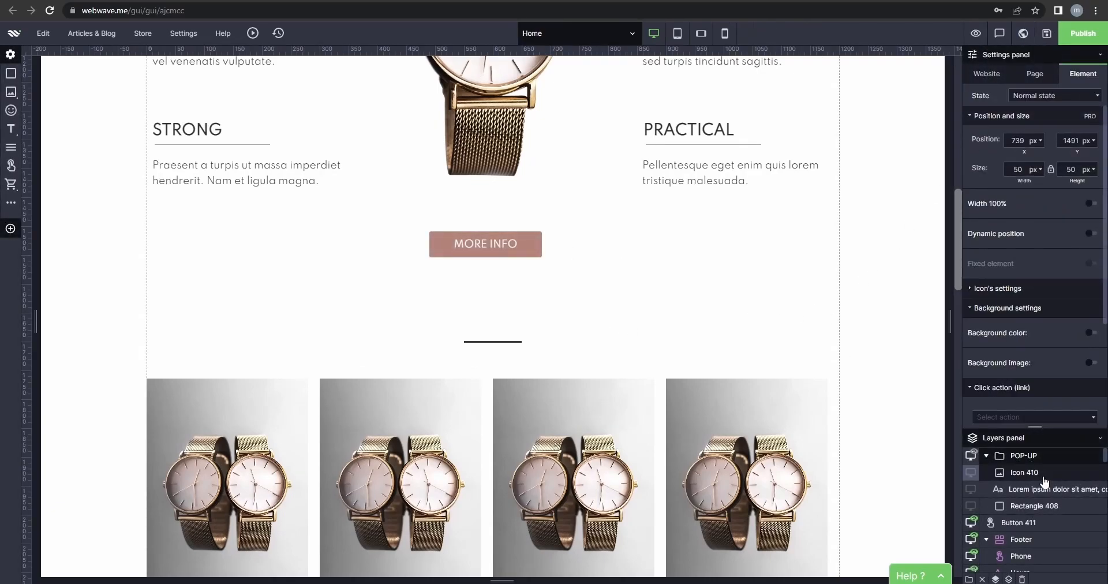
left_click(1015, 288)
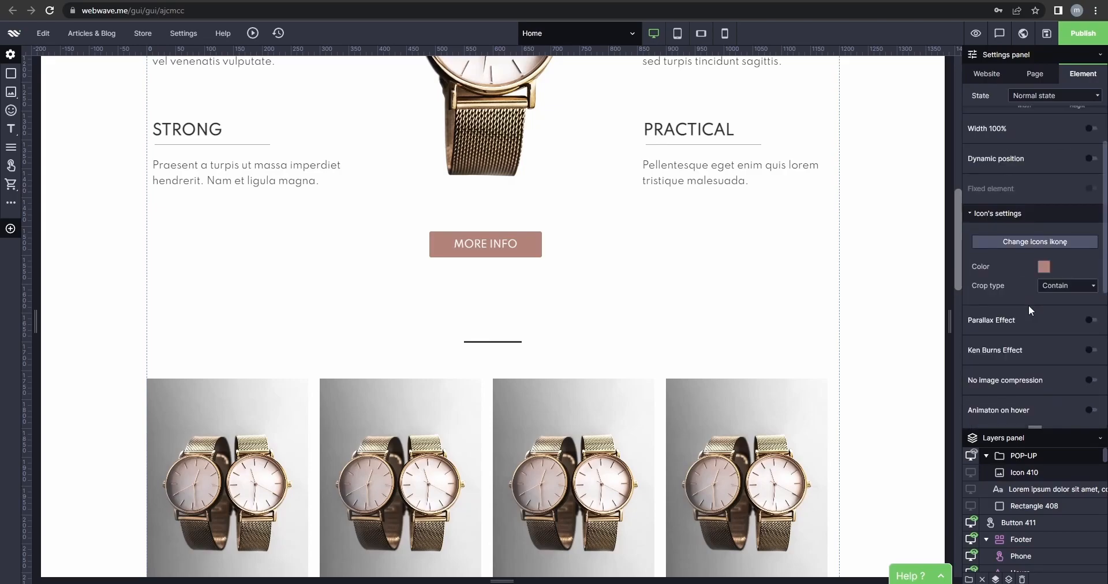
left_click(1004, 218)
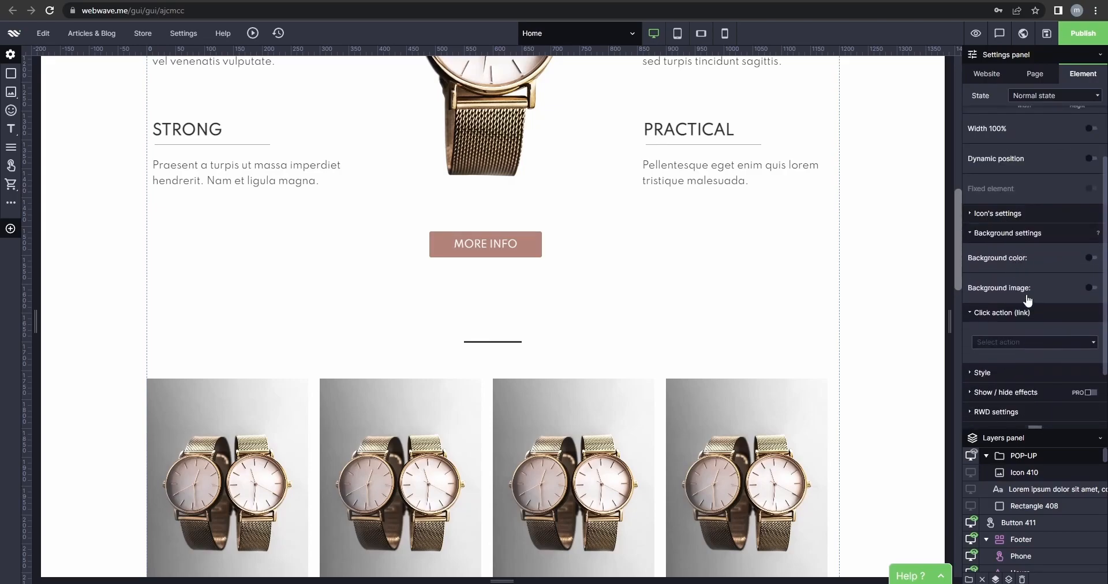
scroll(1023, 310, "down", 1)
left_click(1027, 264)
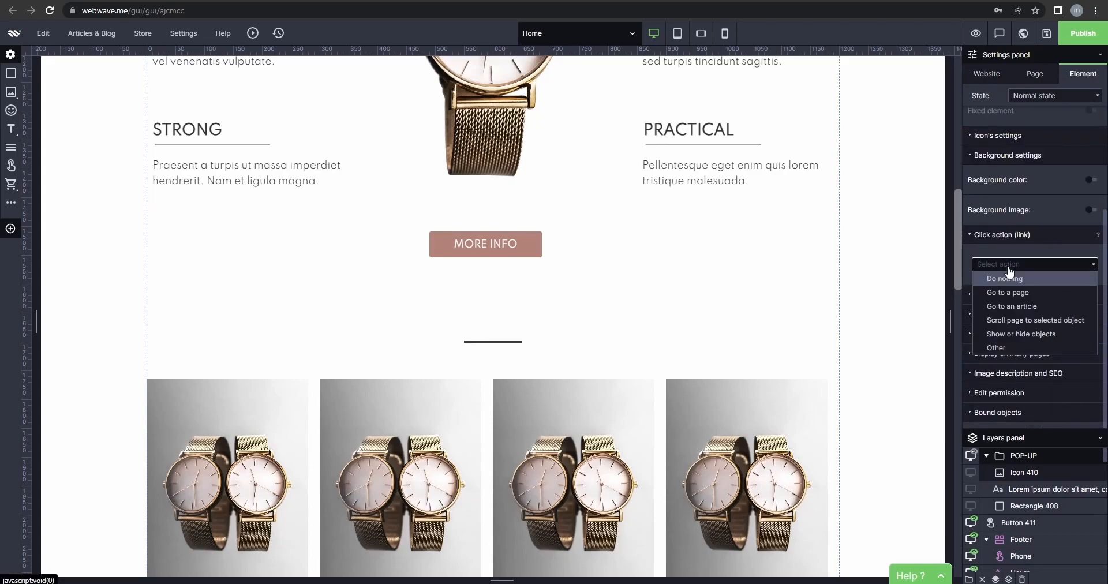
left_click(1023, 337)
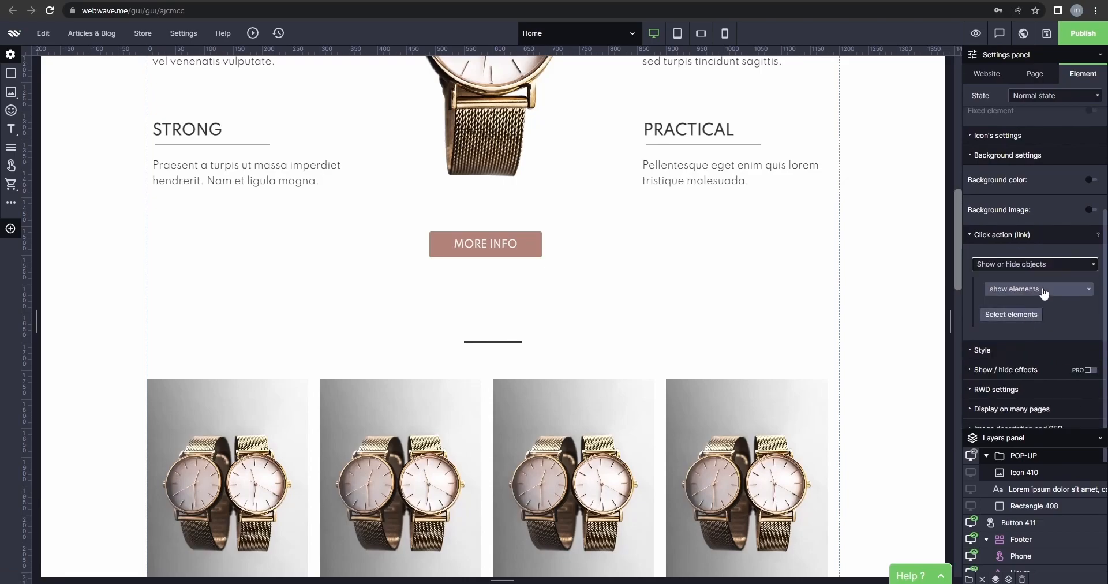
left_click(1043, 290)
left_click(1037, 315)
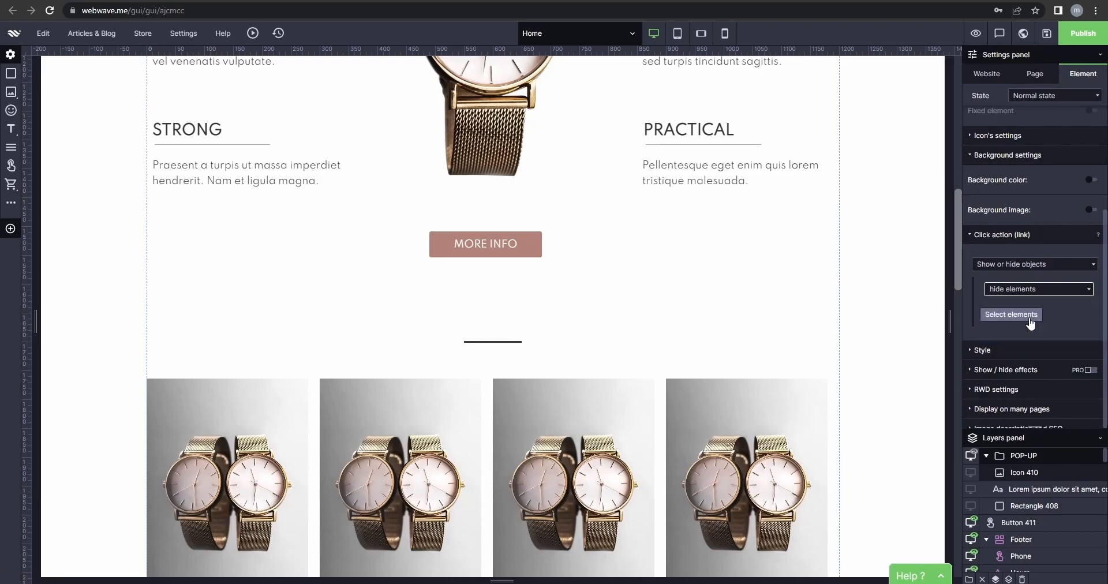
left_click(1030, 321)
left_click(991, 280)
left_click(1038, 401)
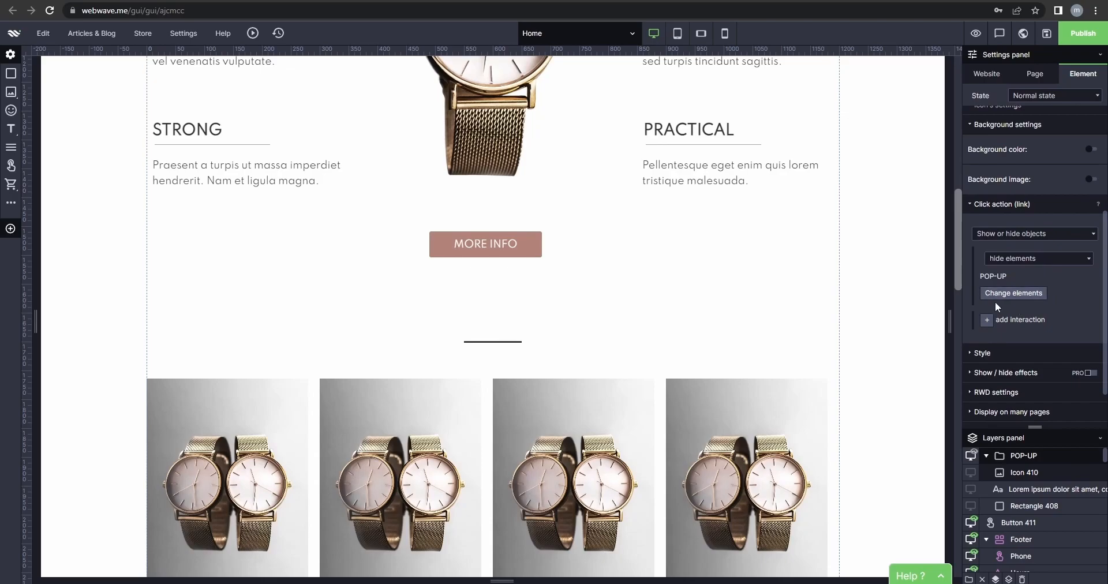
left_click(689, 276)
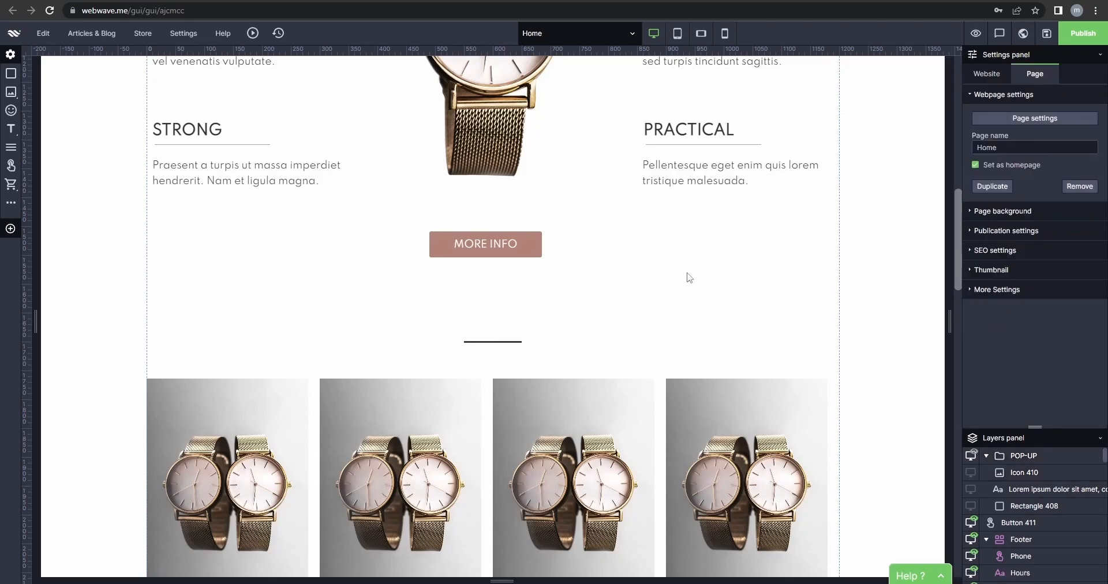
Enable the POP-UP group's animation on show and set its type to Expand in
left_click(523, 246)
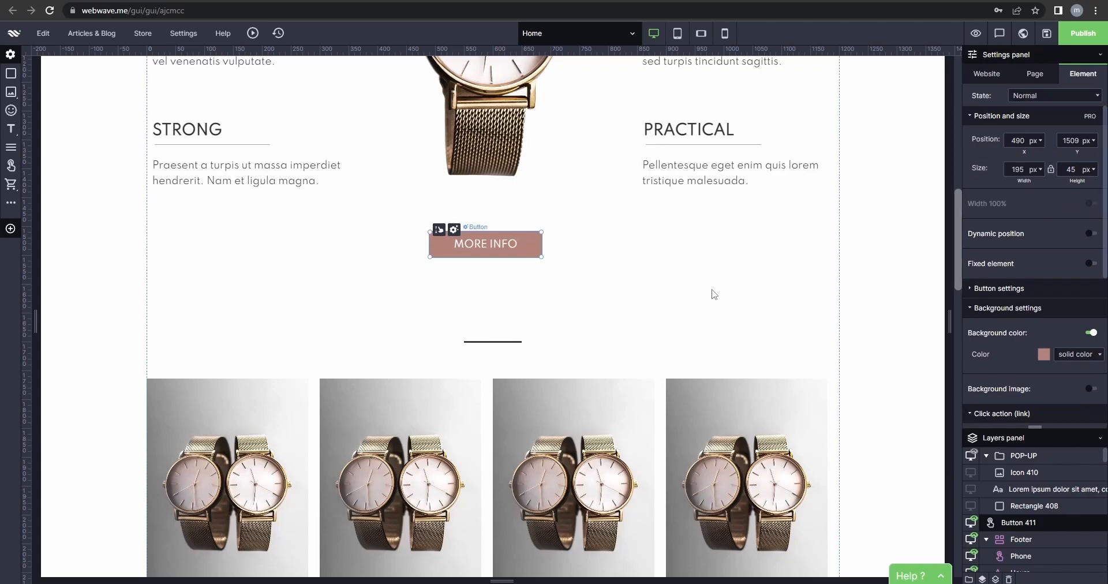
left_click(1024, 459)
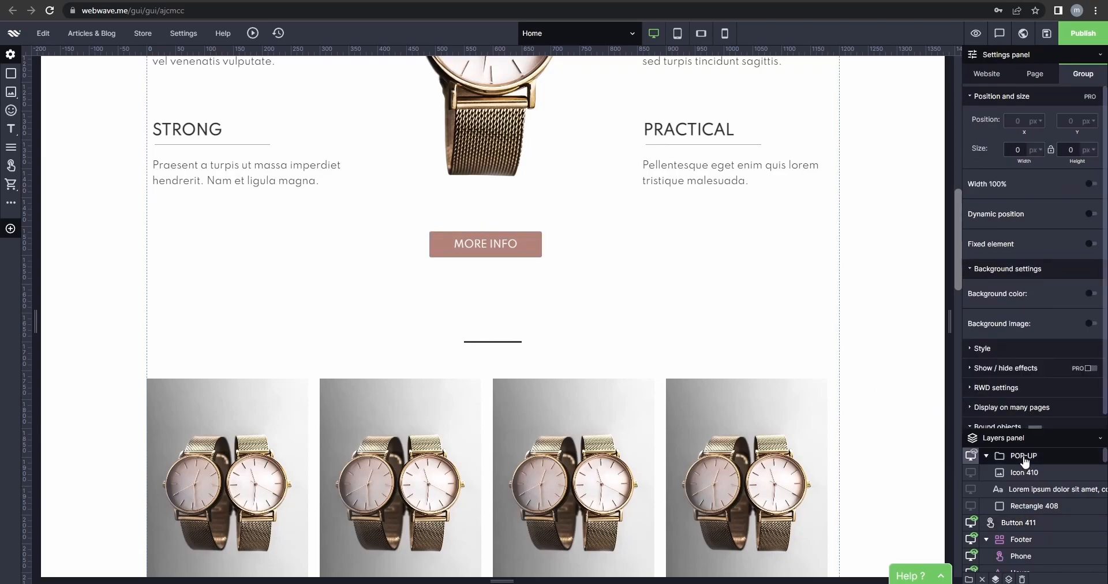
scroll(1027, 349, "down", 1)
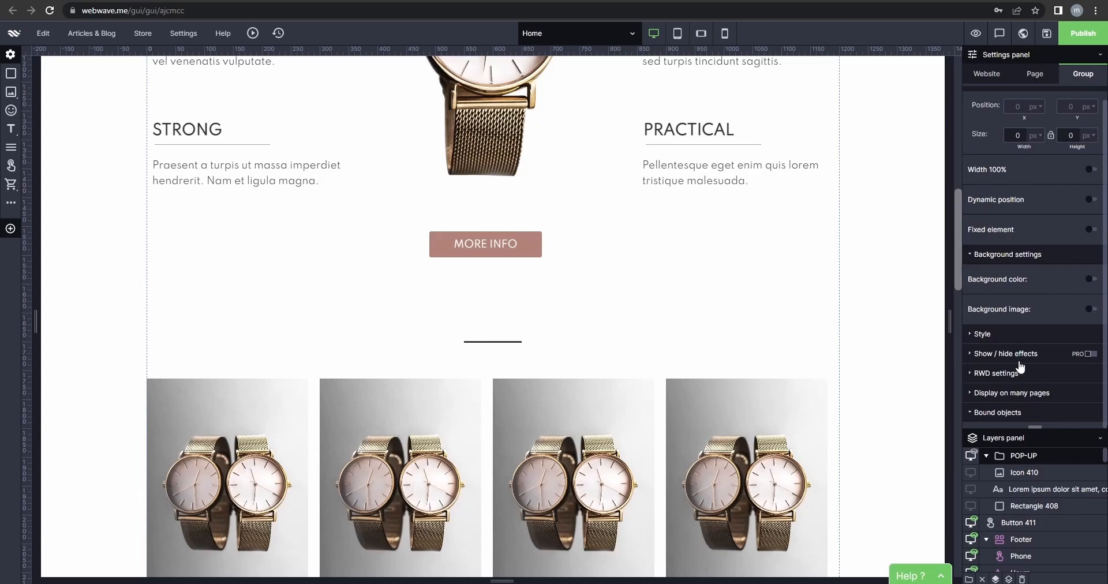
left_click(1014, 354)
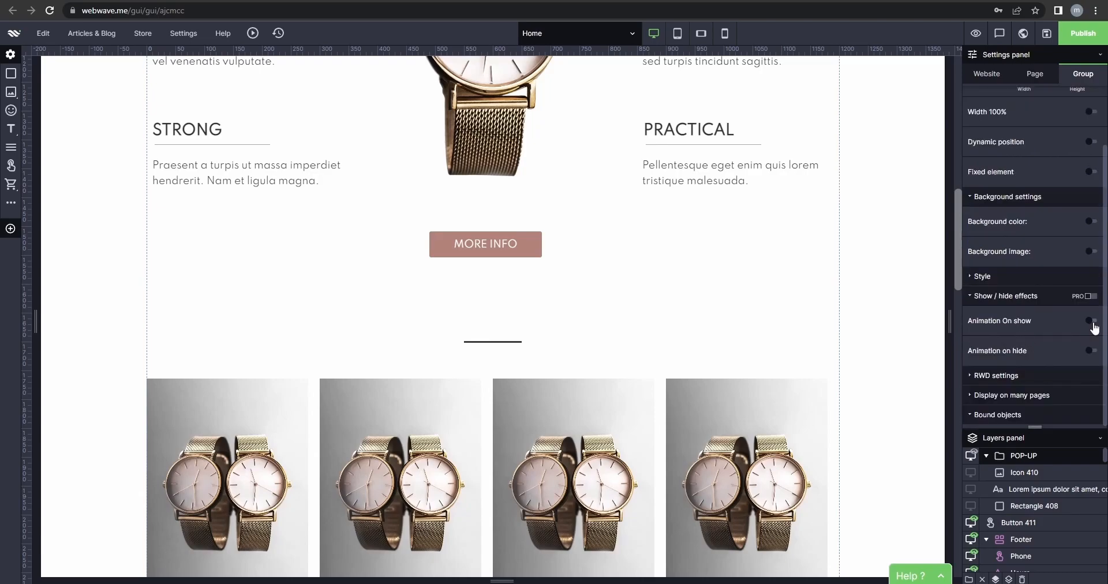
left_click(1091, 321)
left_click(1065, 286)
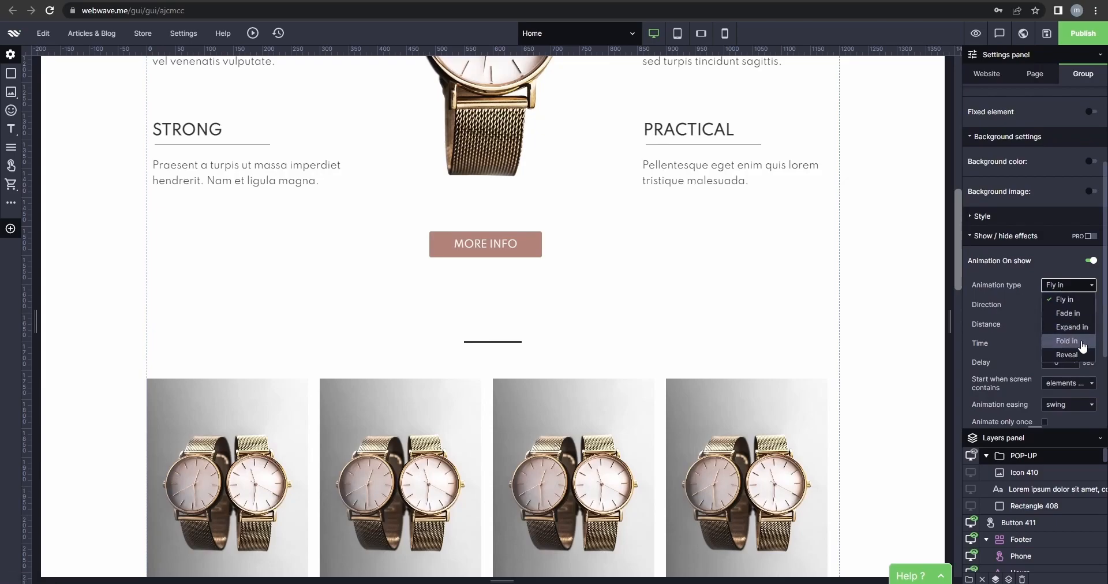
left_click(1073, 327)
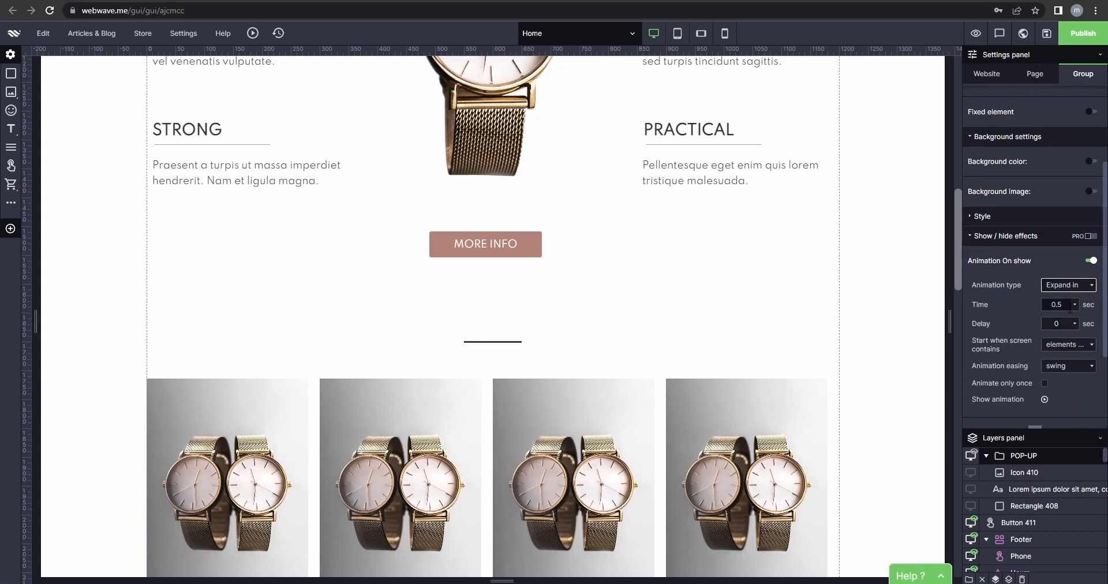
Enable the POP-UP group's animation on hide and set its type to Expand out
scroll(1013, 267, "down", 2)
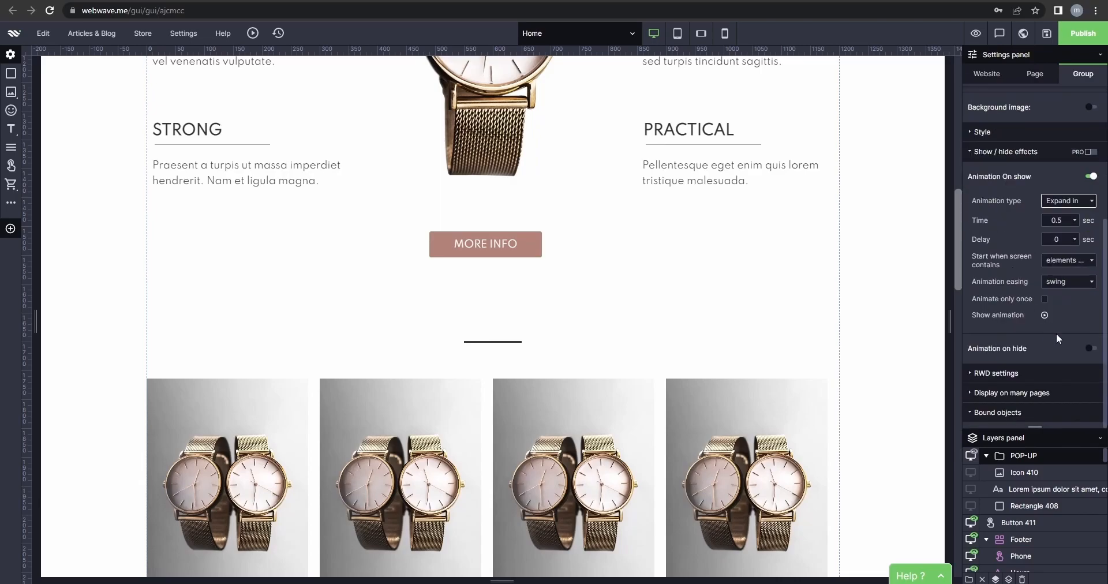
left_click(1091, 348)
scroll(1017, 317, "down", 1)
left_click(1069, 316)
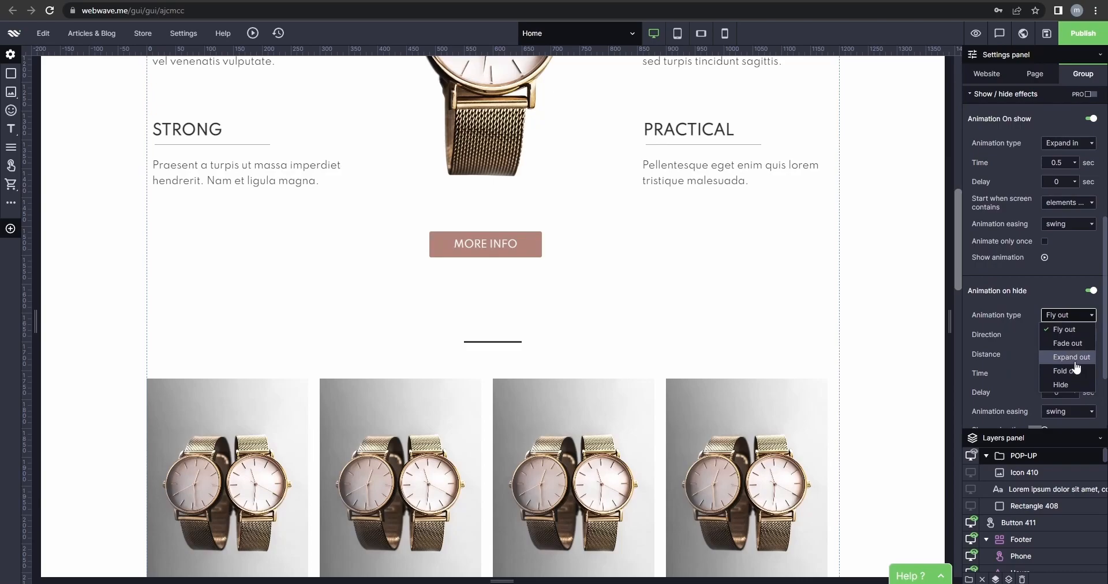
left_click(1075, 359)
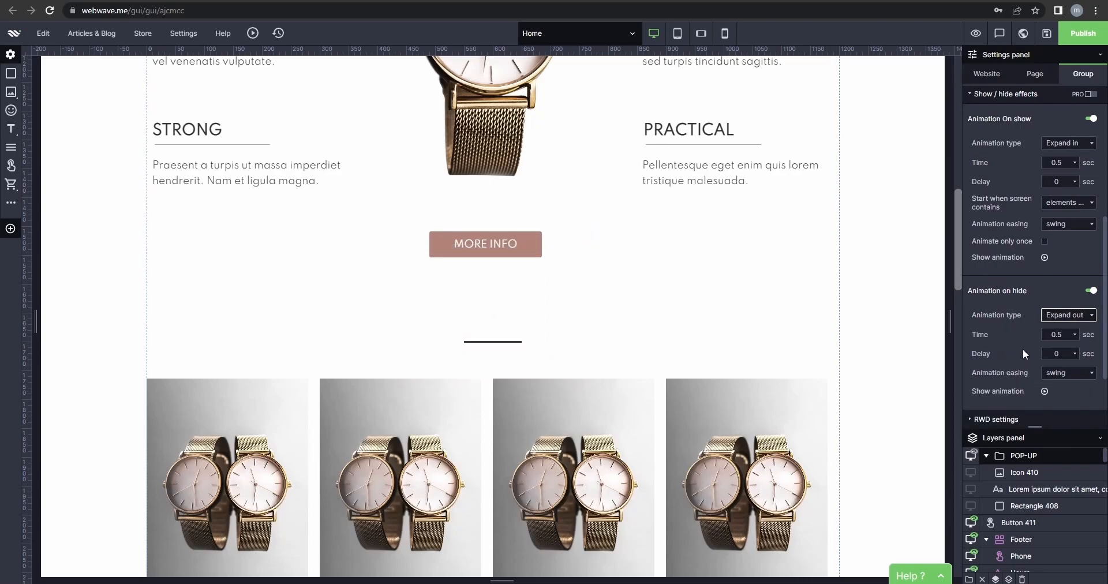
scroll(1023, 349, "down", 1)
Save the website, test opening and closing the animated pop-up in the preview, and return to the site builder
left_click(1046, 33)
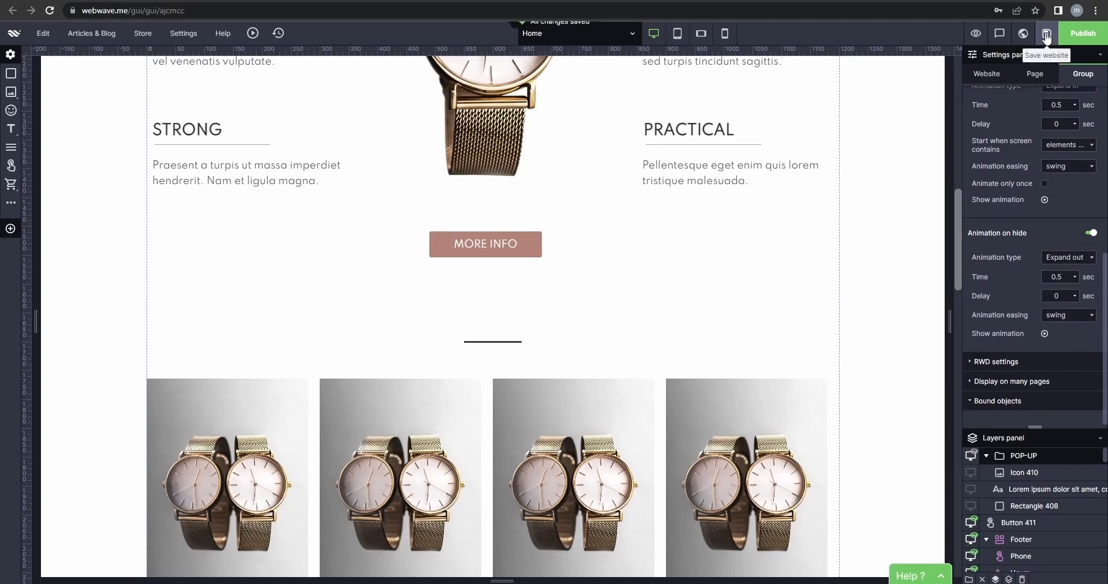
left_click(976, 36)
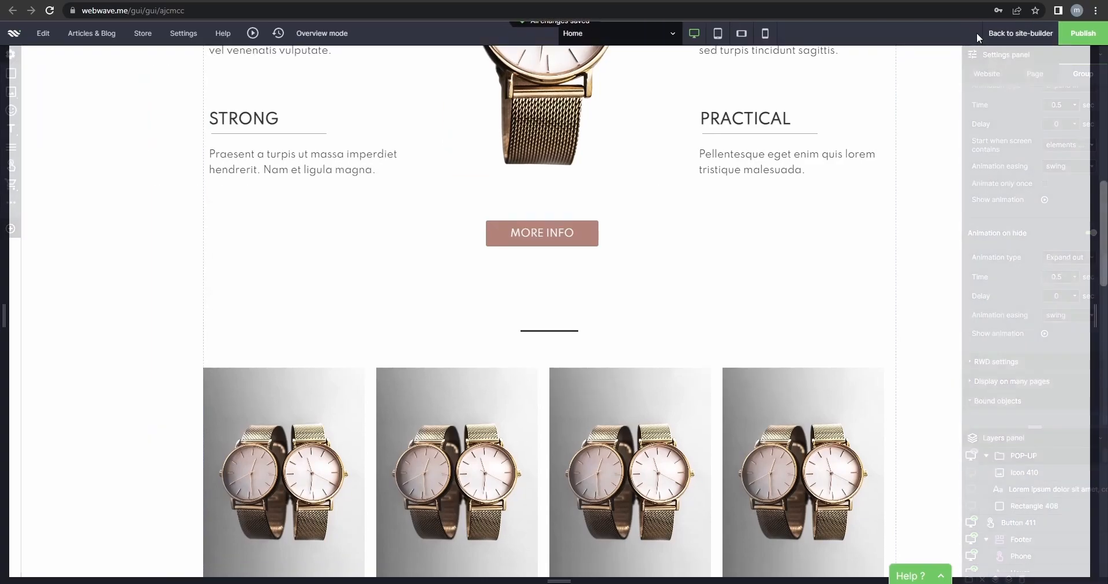
left_click(541, 238)
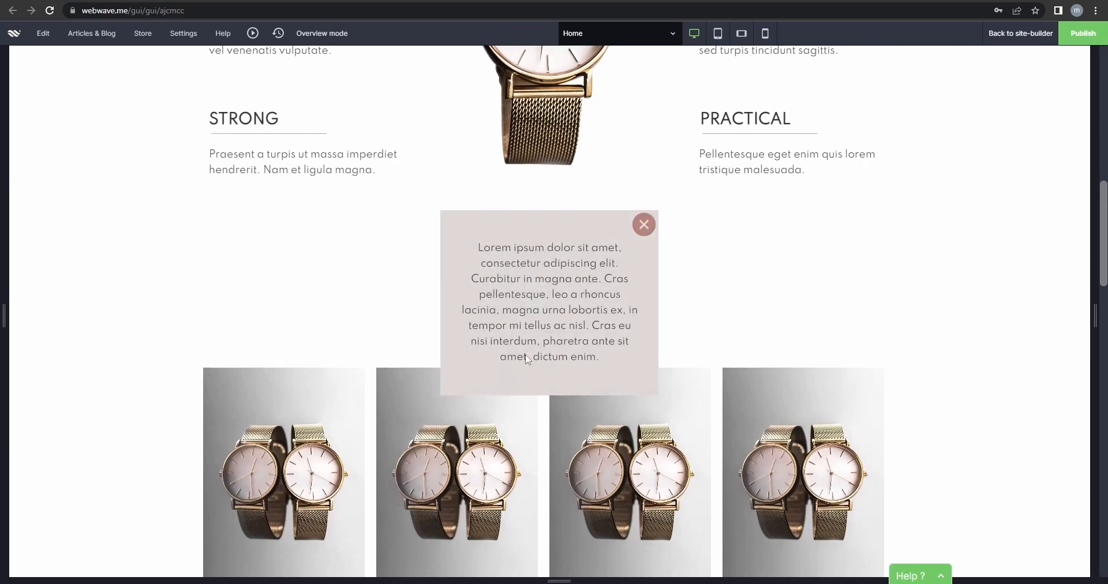
left_click(644, 224)
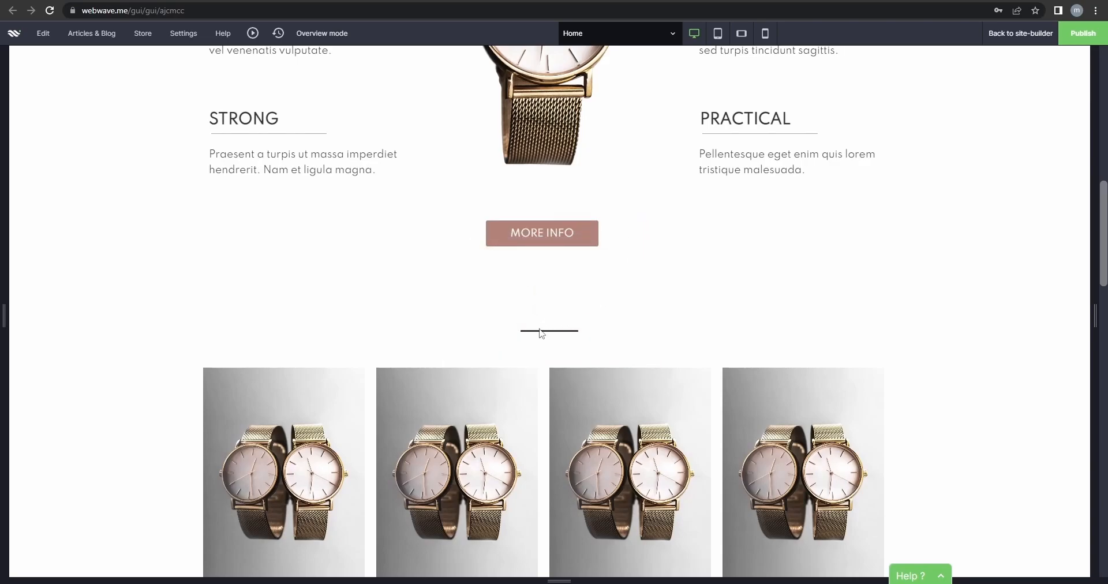
left_click(1019, 36)
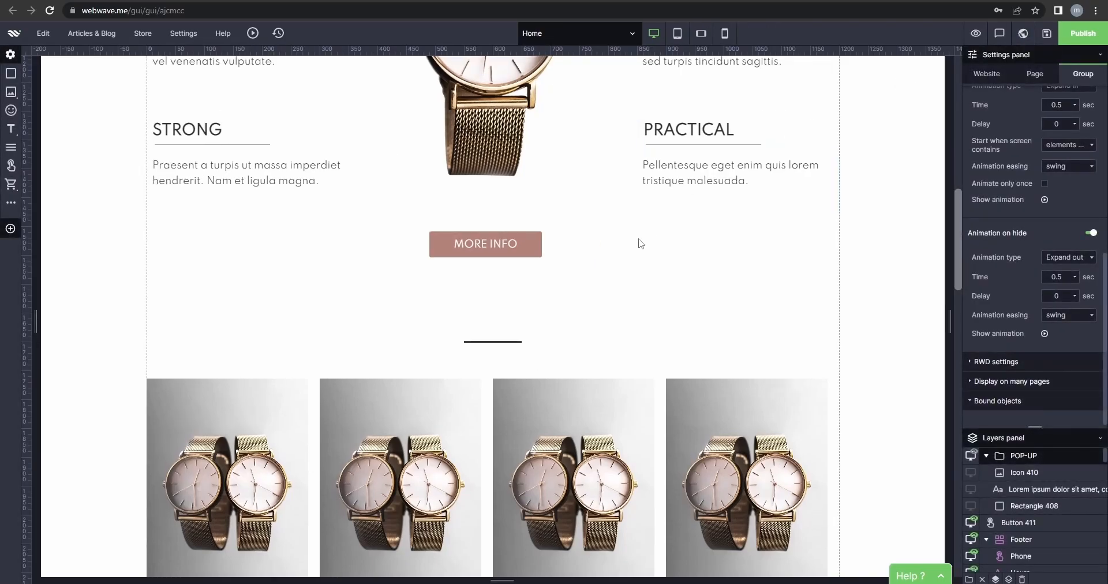
Add the three-column pricing table from the ready-made Pricing tables compositions to the home page, over the product list
scroll(597, 413, "up", 4)
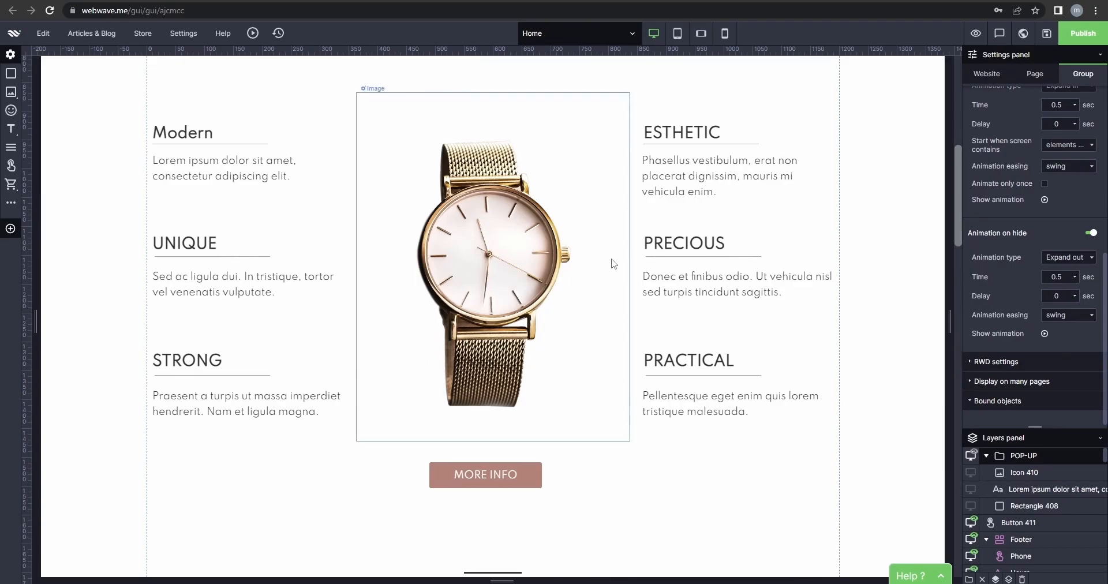
scroll(614, 264, "down", 12)
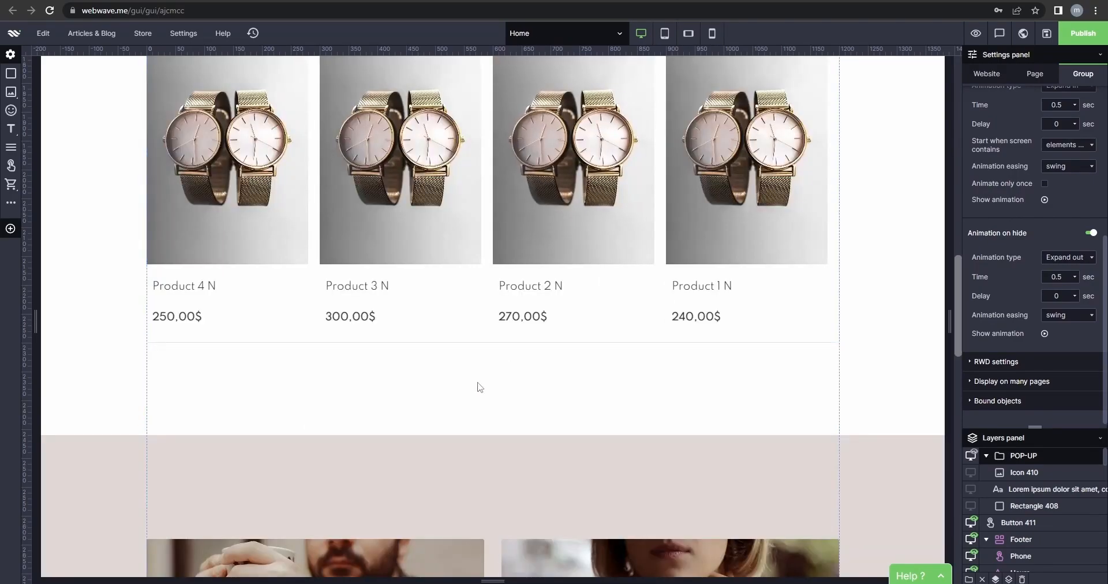
scroll(476, 382, "down", 5)
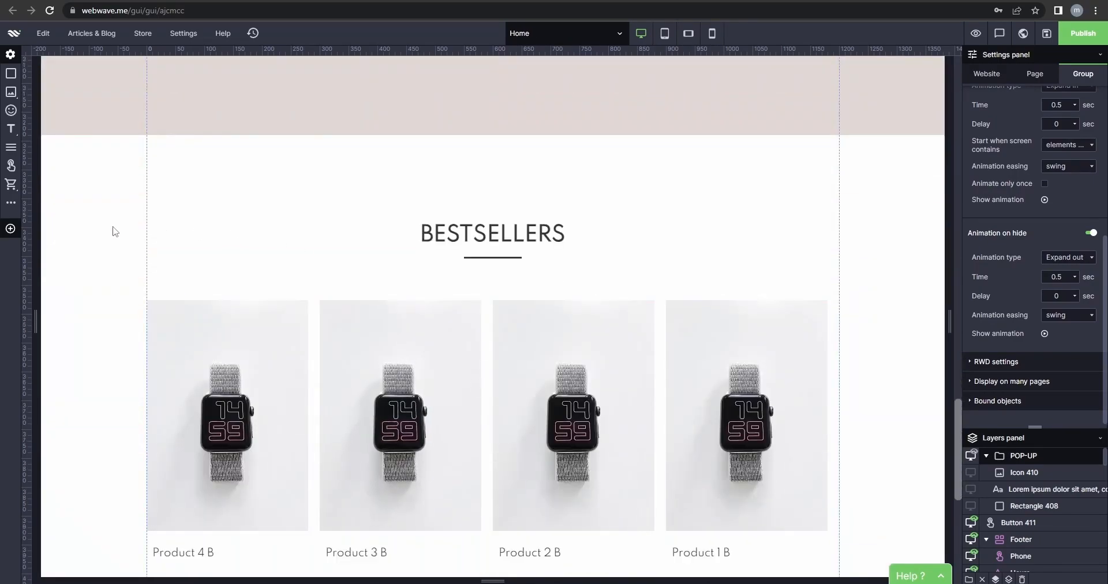
left_click(14, 231)
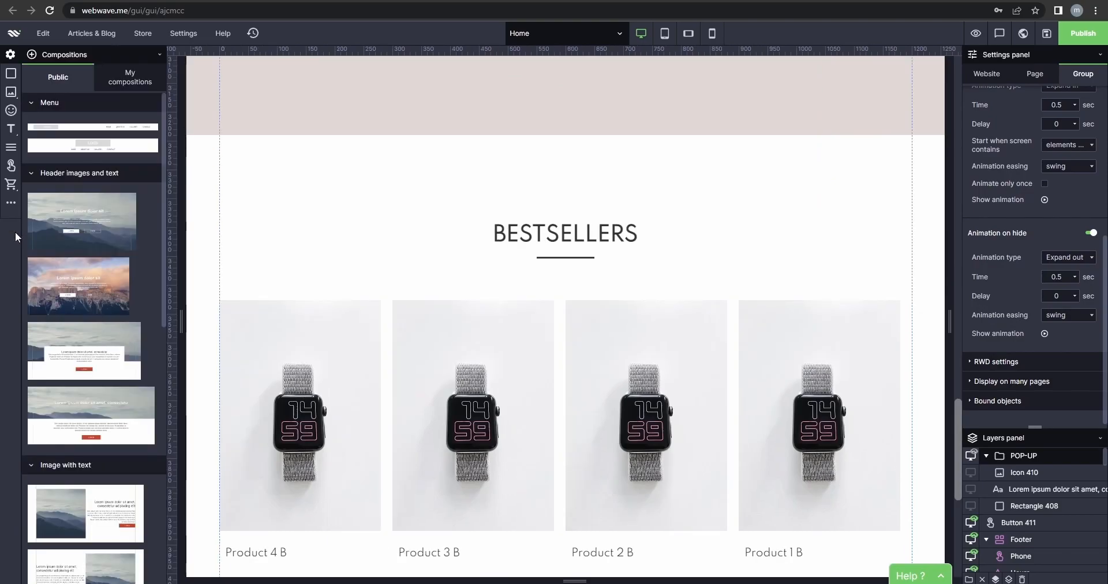
scroll(116, 239, "down", 5)
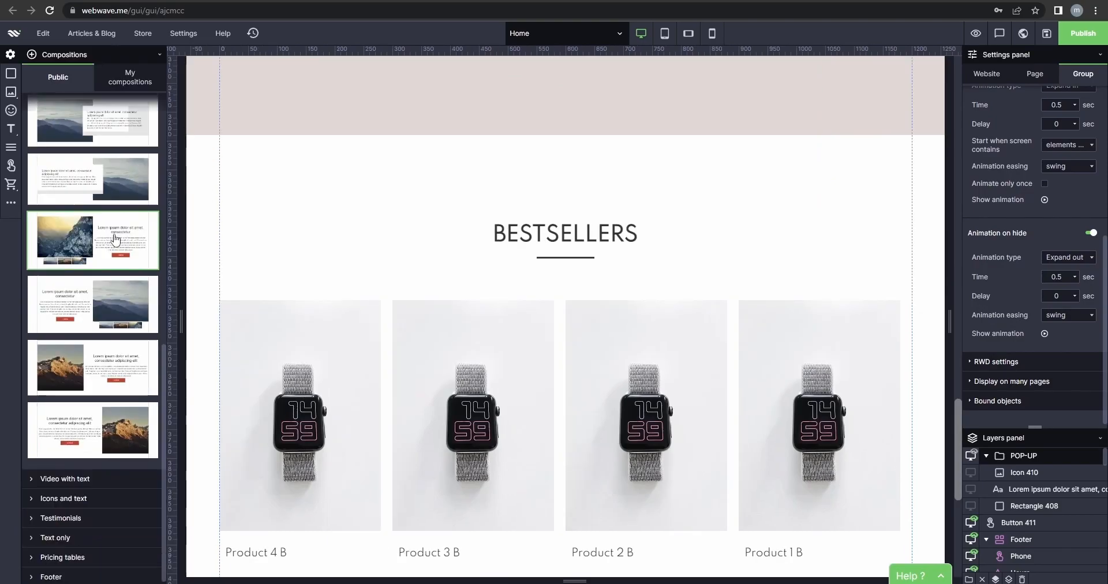
left_click(60, 553)
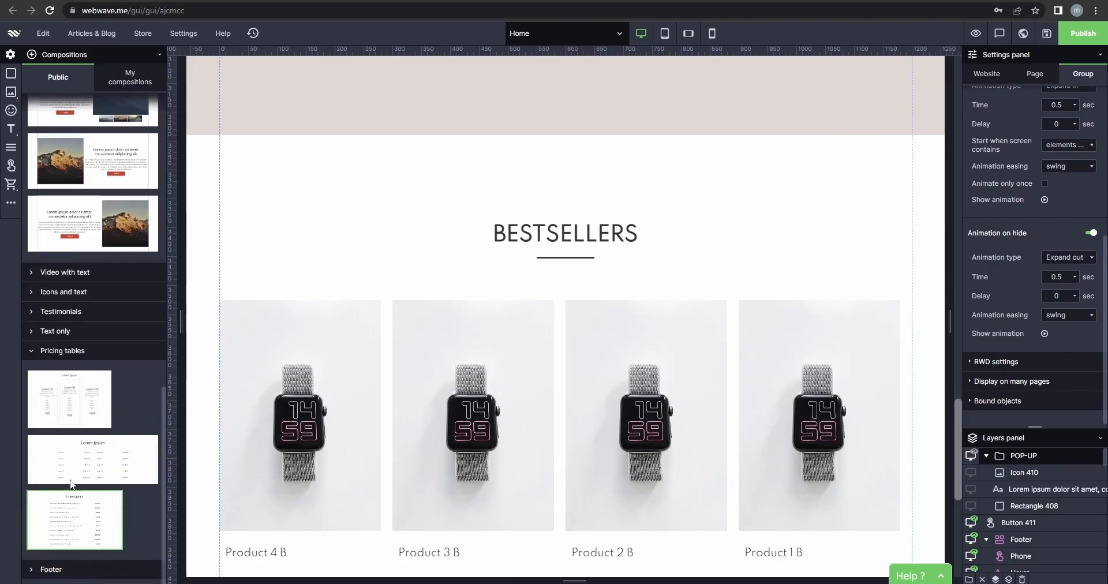
left_click_drag(91, 420, 475, 312)
left_click_drag(522, 277, 548, 275)
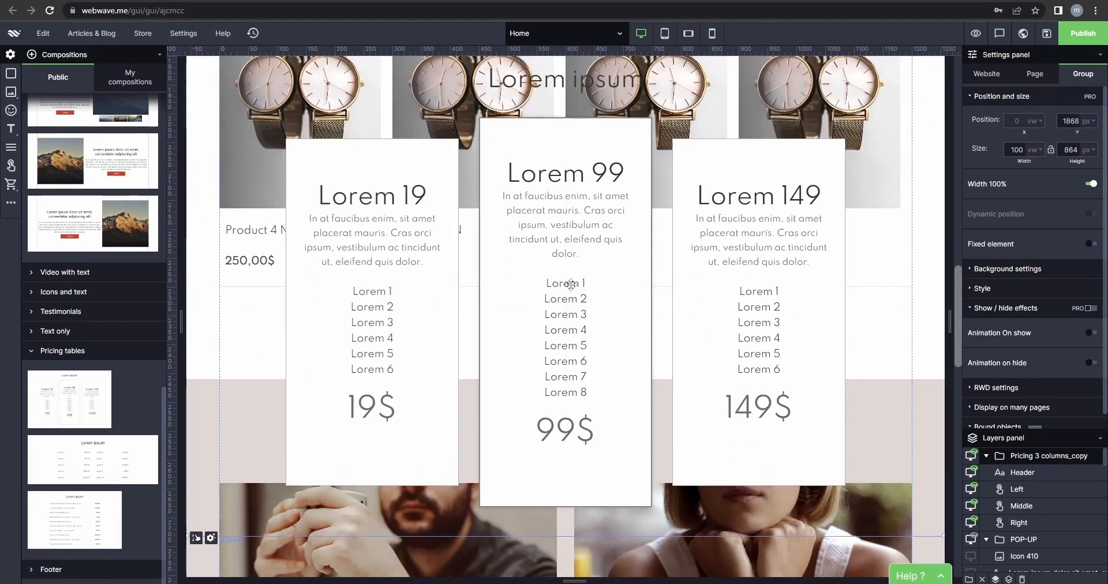
Move the pink collection background section down to a Y position of 3010 px to make room for the pricing table
scroll(297, 270, "up", 2)
scroll(271, 275, "down", 5)
left_click(194, 328)
left_click_drag(195, 211, 202, 529)
scroll(292, 323, "up", 3)
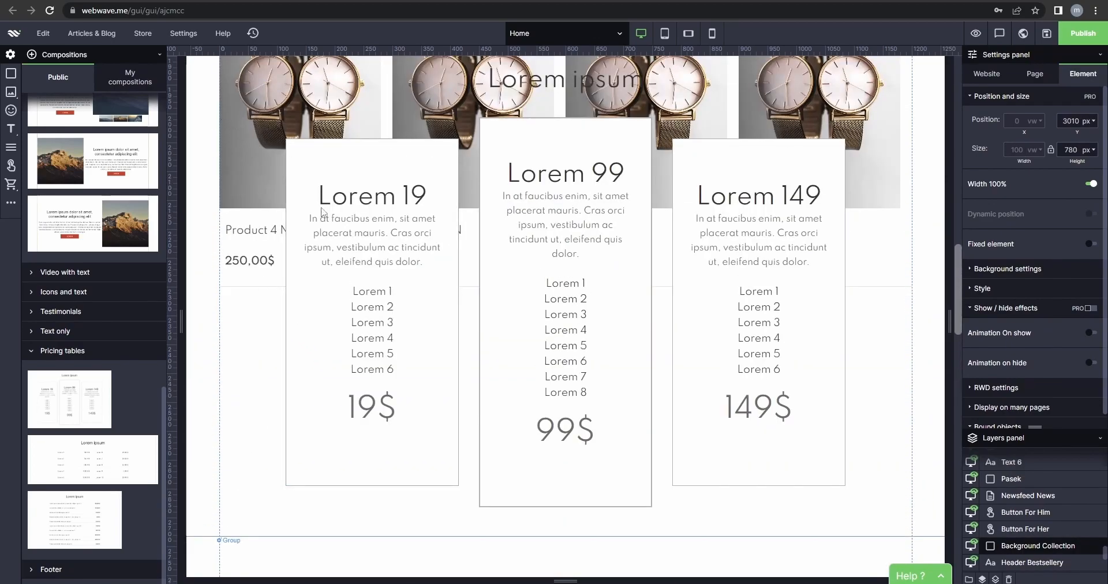
Move the pricing table group to a Y position of 2300 px, directly below the product prices
scroll(227, 341, "up", 1)
left_click(203, 342)
left_click_drag(205, 148, 216, 345)
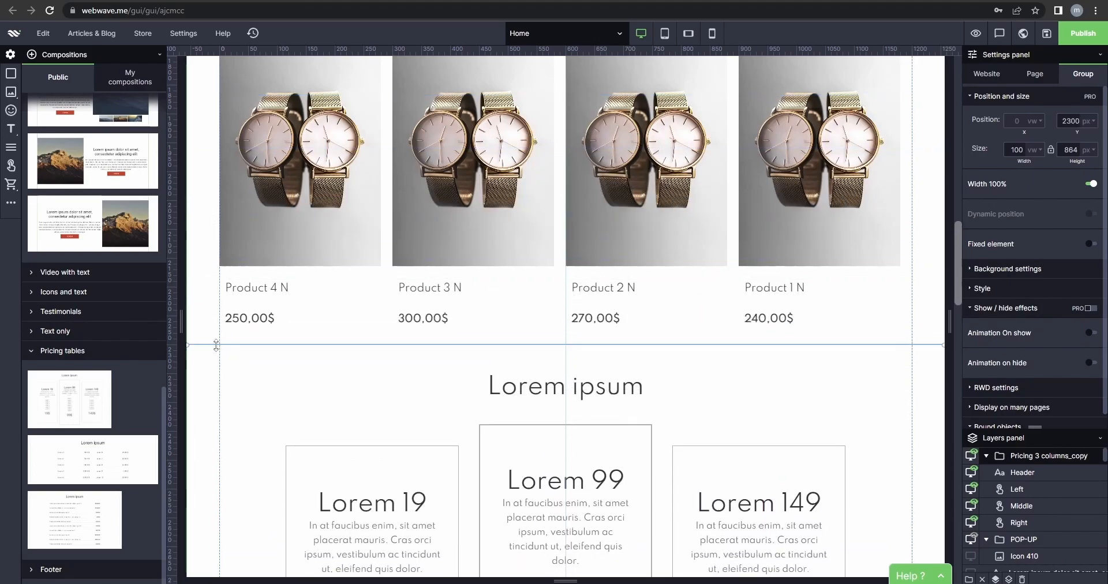
Move the pink collection background section up to a Y position of 3242 px, closing the gap below the pricing table
scroll(448, 208, "down", 10)
left_click(200, 312)
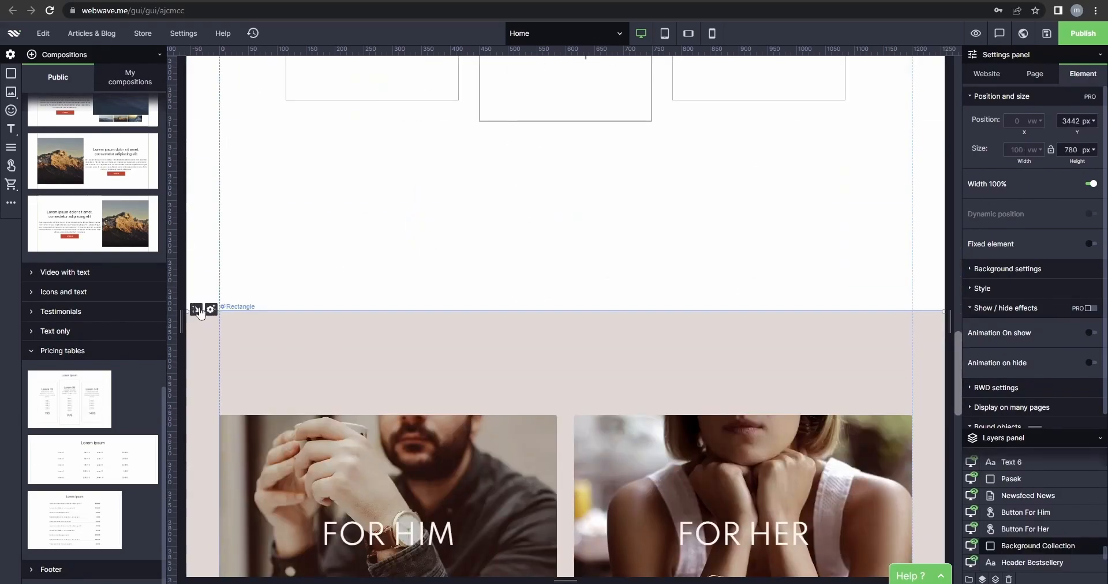
left_click_drag(199, 312, 230, 190)
scroll(640, 250, "down", 10)
scroll(641, 250, "up", 5)
scroll(628, 382, "up", 12)
scroll(616, 437, "down", 2)
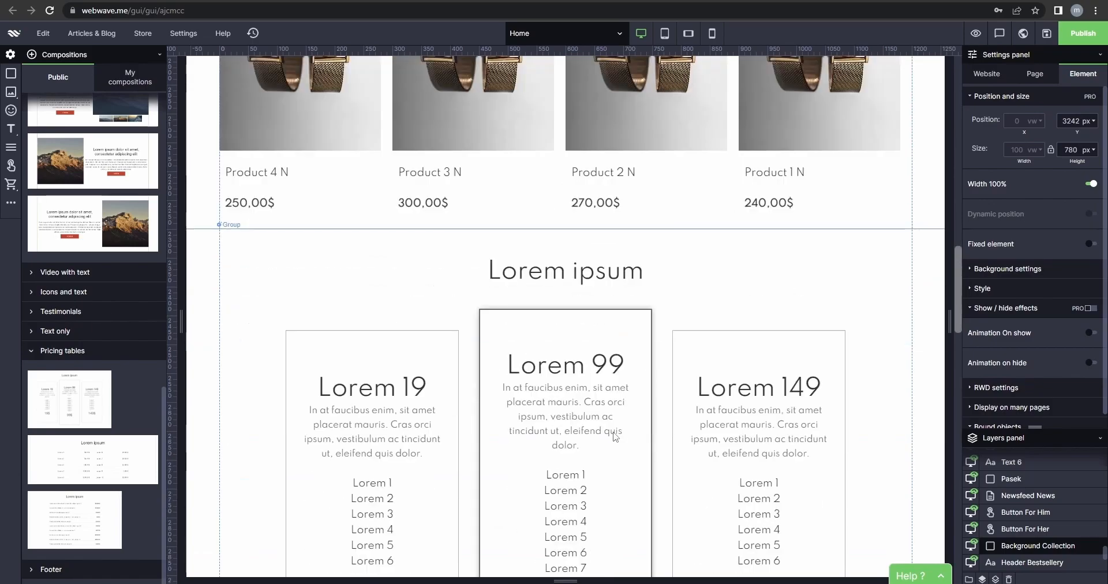
Resize the middle pricing card to match its neighbours, with a Y position of 2475 px and a height of 602 px
left_click(732, 298)
scroll(731, 300, "down", 2)
left_click(619, 341)
scroll(646, 312, "down", 1)
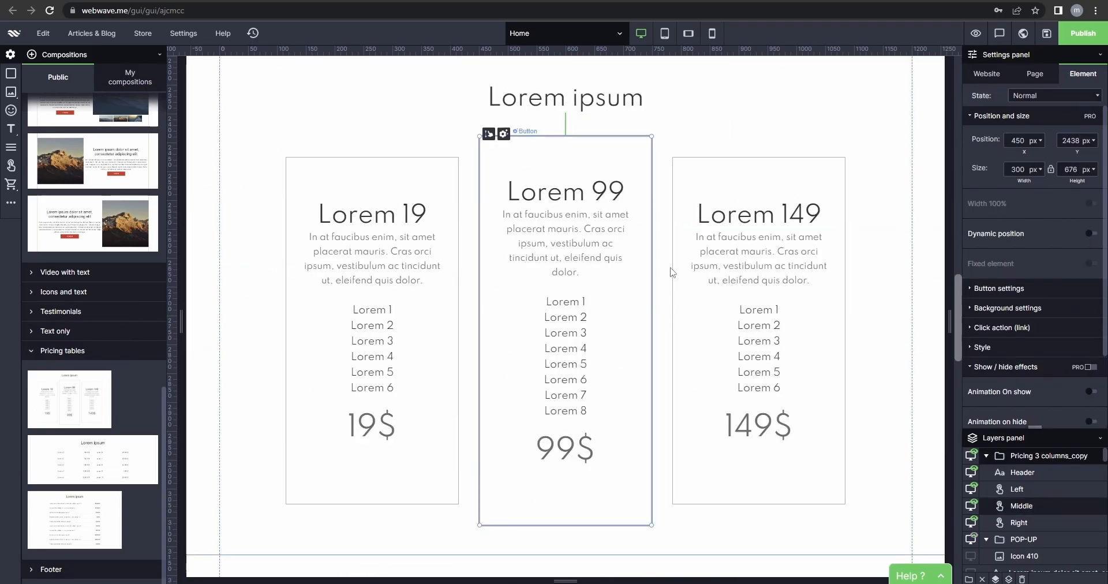
left_click_drag(612, 136, 624, 159)
left_click_drag(625, 363, 625, 385)
left_click_drag(614, 526, 616, 504)
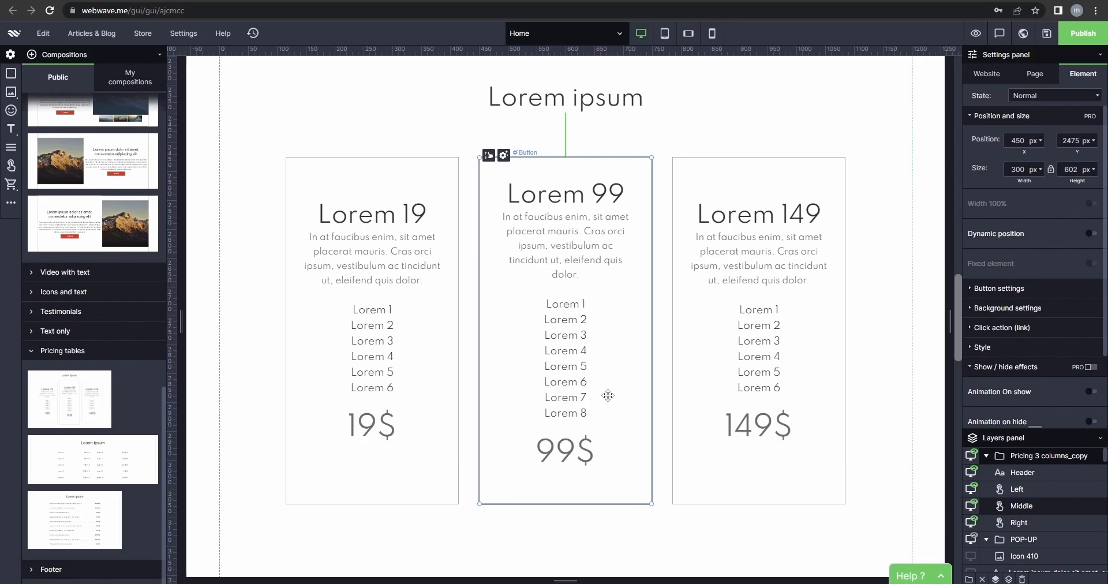
Delete the Lorem 7 and Lorem 8 lines and the word "dolor." from the middle pricing card's text
double_click(614, 206)
left_click(615, 230)
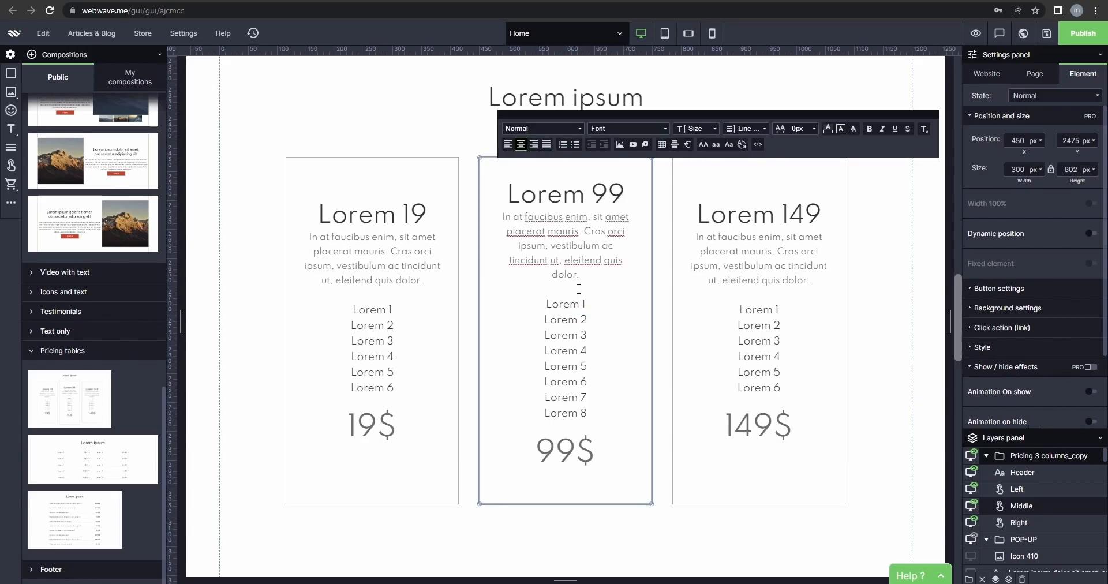
triple_click(594, 412)
key("BackSpace")
key("BackSpace")
triple_click(591, 409)
key("BackSpace")
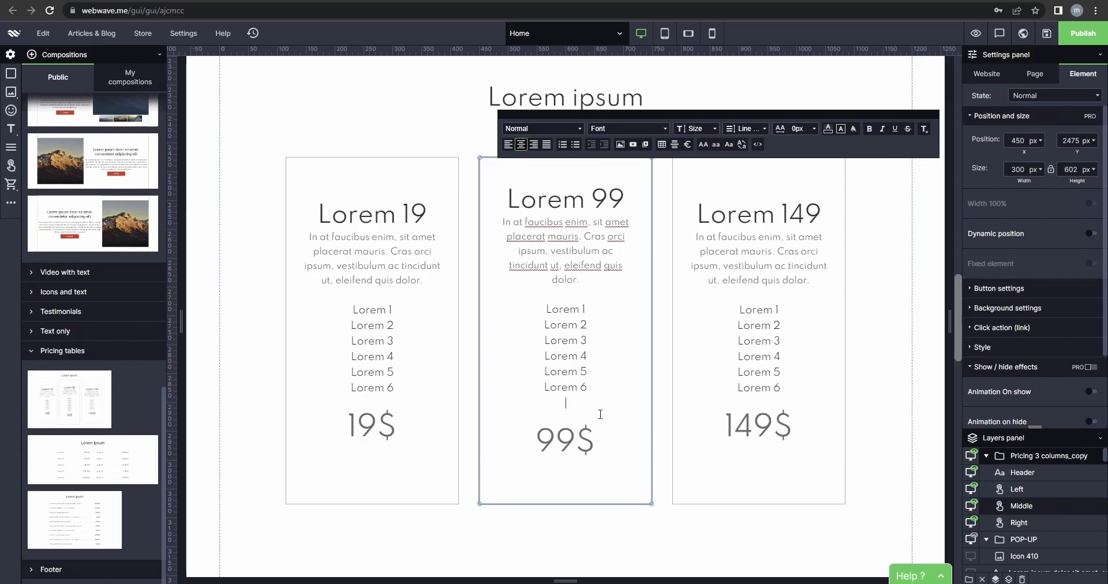
key("BackSpace")
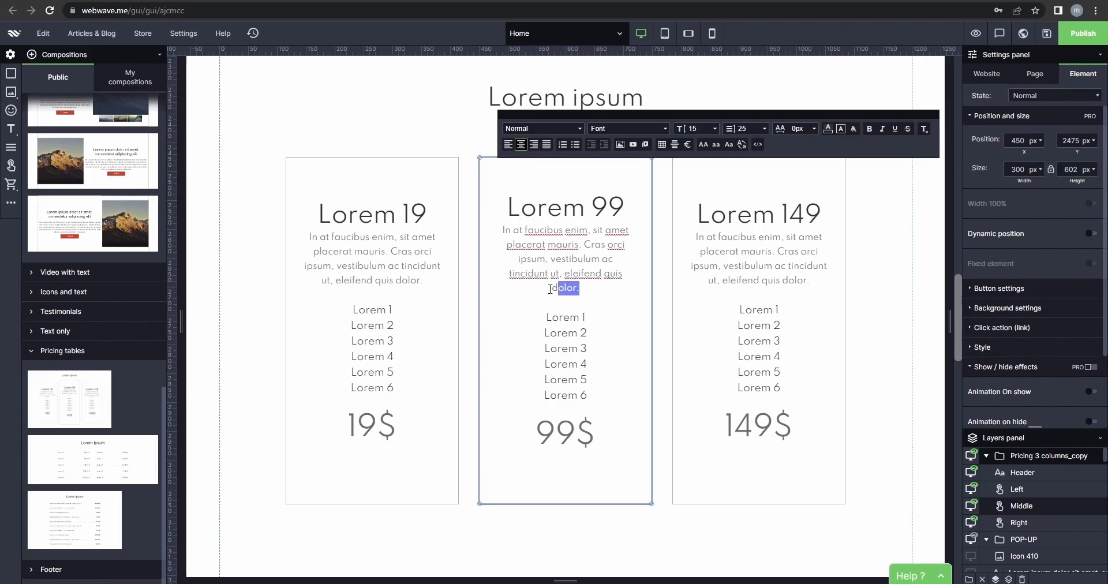
left_click_drag(554, 288, 552, 289)
key("BackSpace")
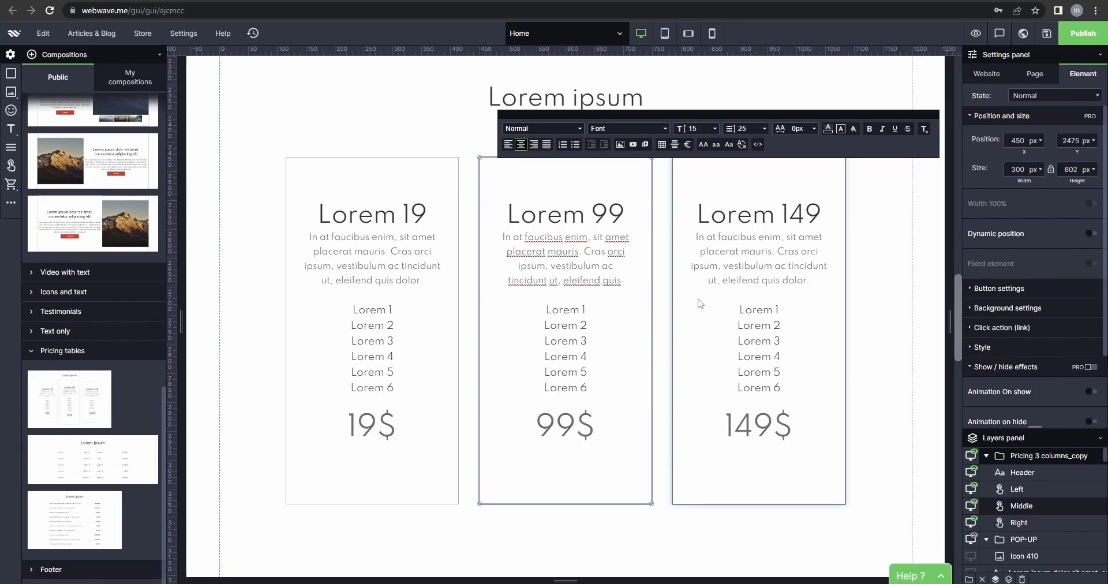
left_click(866, 311)
Move all three pricing cards down to a Y position of 2498 px, leaving more space under the heading
scroll(774, 322, "up", 1)
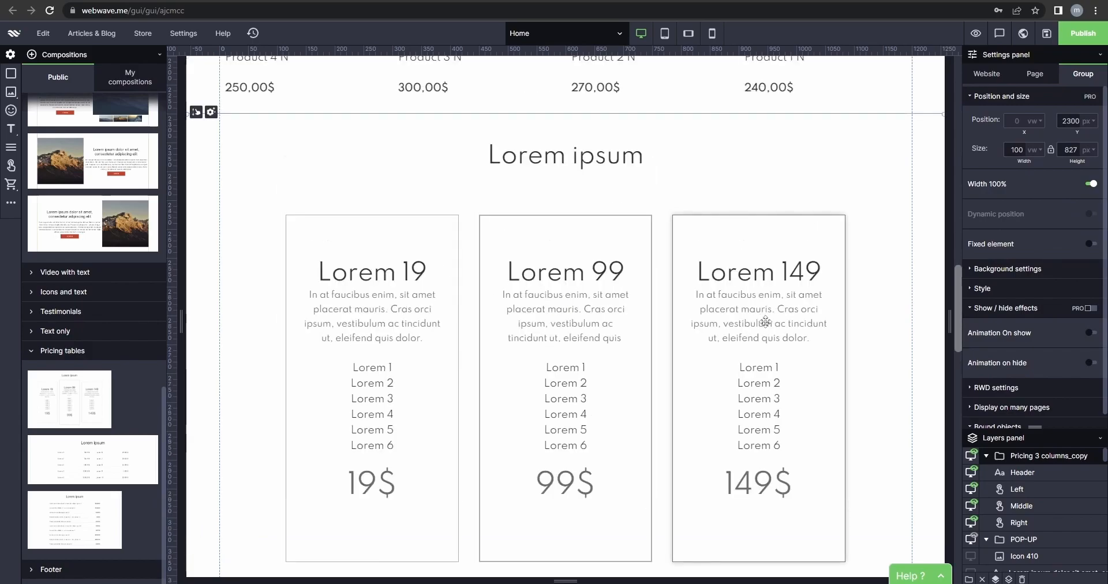
left_click_drag(607, 240, 606, 242)
left_click_drag(695, 237, 691, 243)
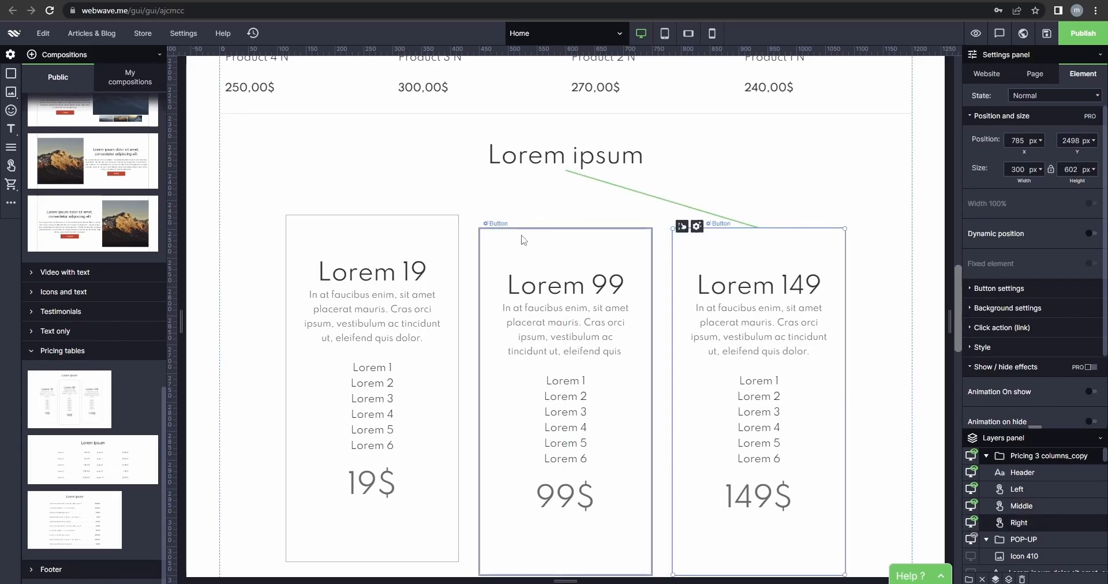
left_click(448, 237)
left_click_drag(454, 249, 452, 256)
scroll(623, 240, "down", 4)
scroll(623, 258, "up", 4)
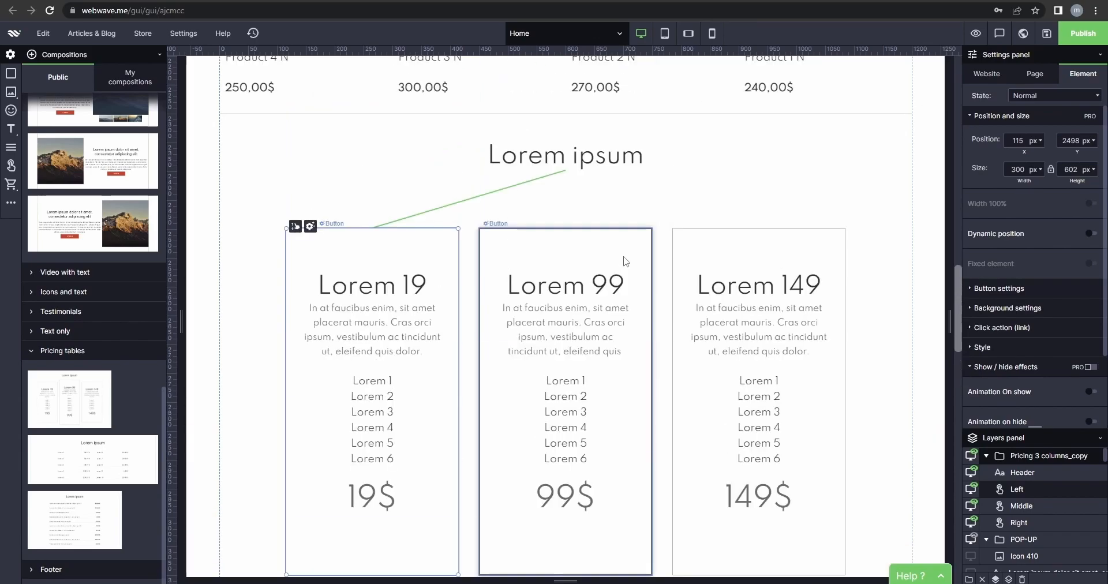
Add a button centred above the left pricing card, at X 168 px and Y 2437 px
left_click(686, 211)
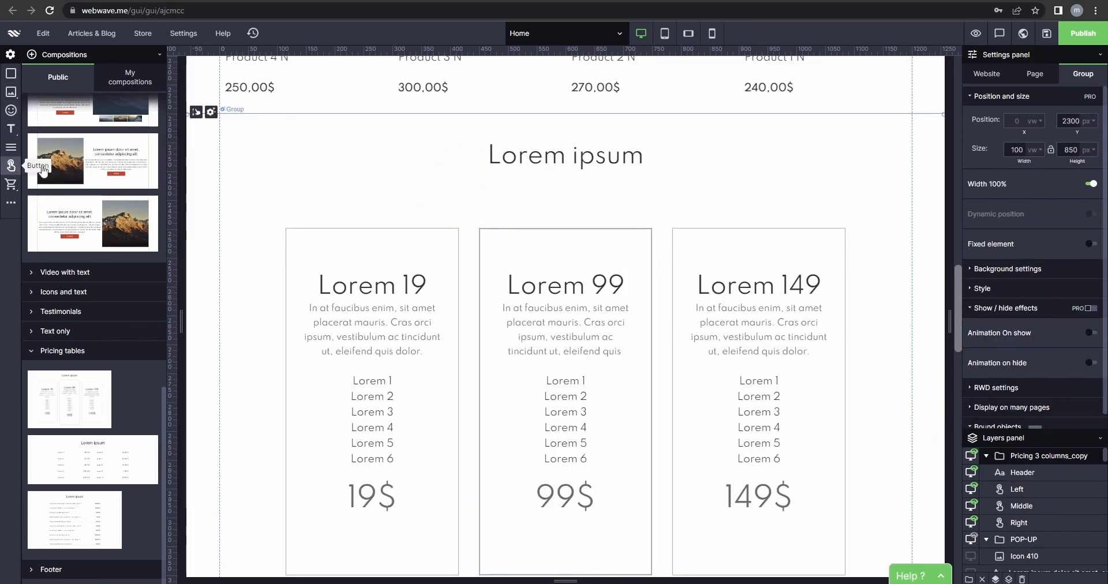
left_click(31, 168)
left_click_drag(604, 123, 418, 208)
double_click(419, 209)
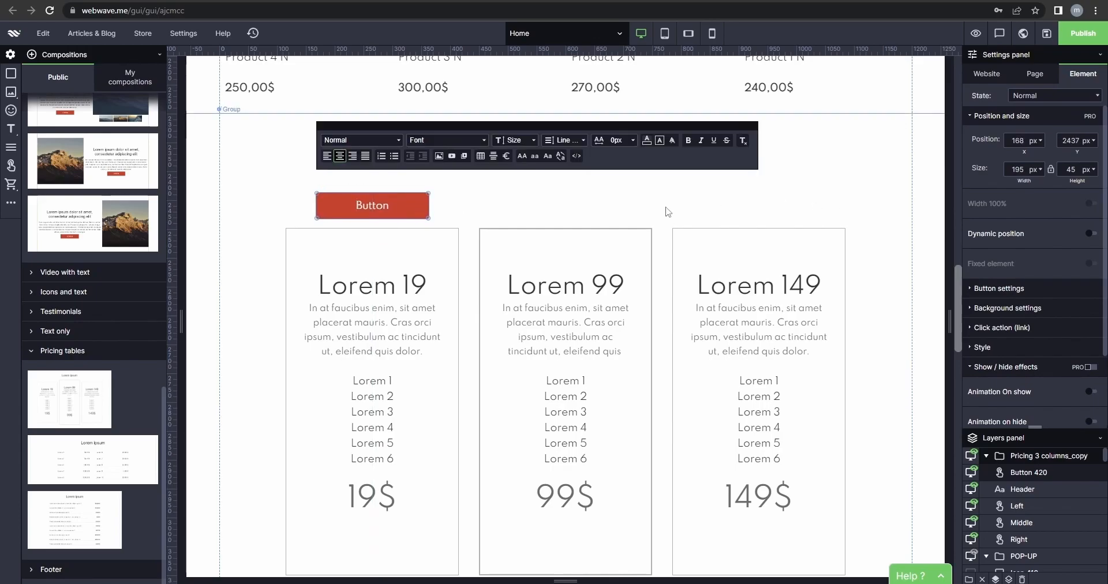
left_click(671, 211)
Change the new button's normal-state background color to the recently used dusty pink
left_click(424, 210)
scroll(1022, 275, "down", 1)
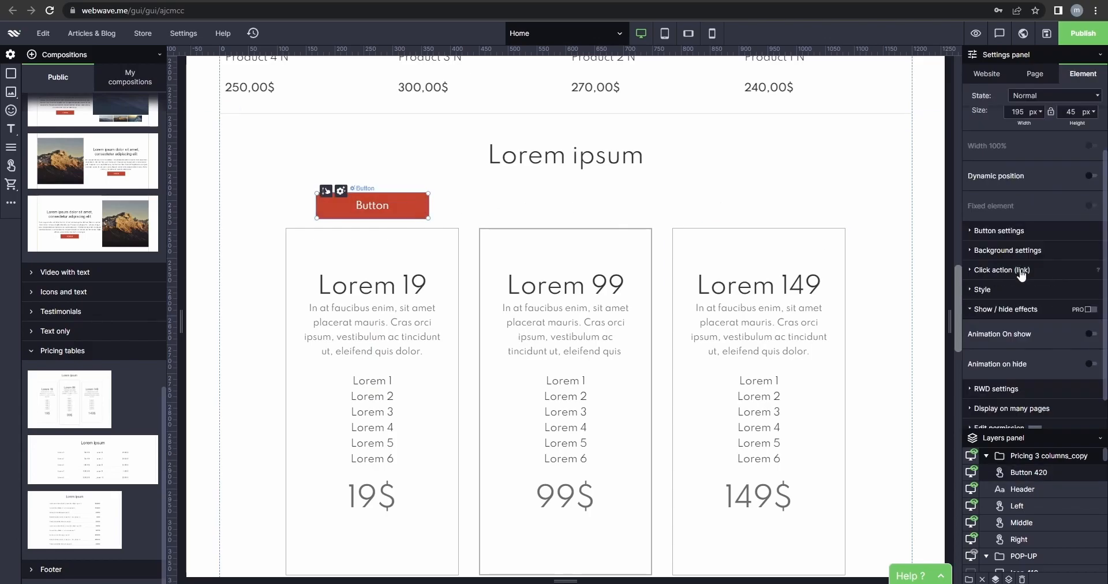
left_click(1022, 254)
left_click(1044, 297)
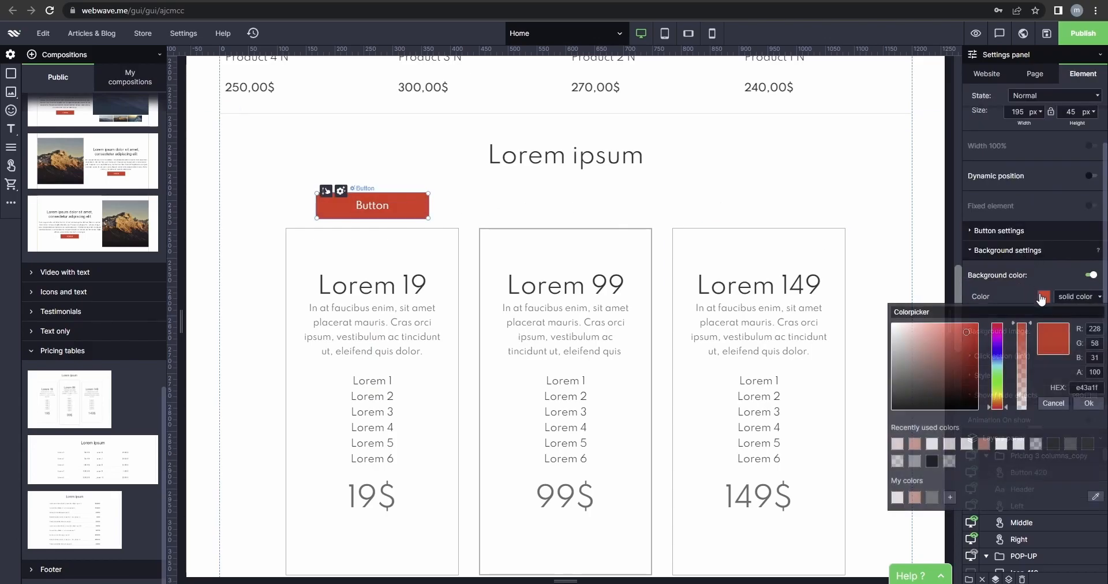
left_click(983, 443)
left_click(1088, 403)
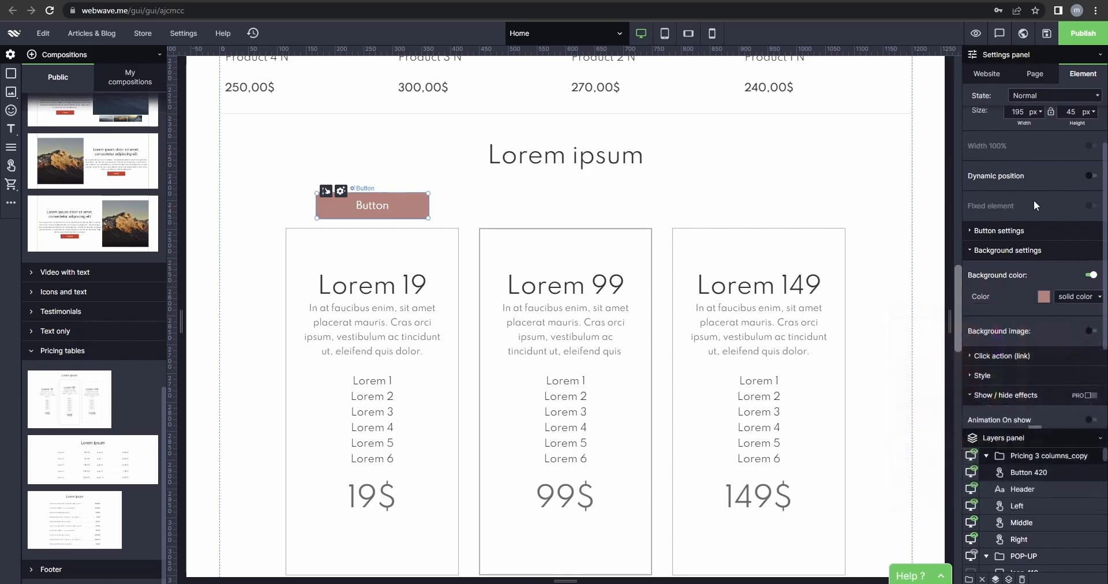
Set the button's Hover state background color to the light beige-pink e4d8d6
left_click(1047, 98)
left_click(1033, 123)
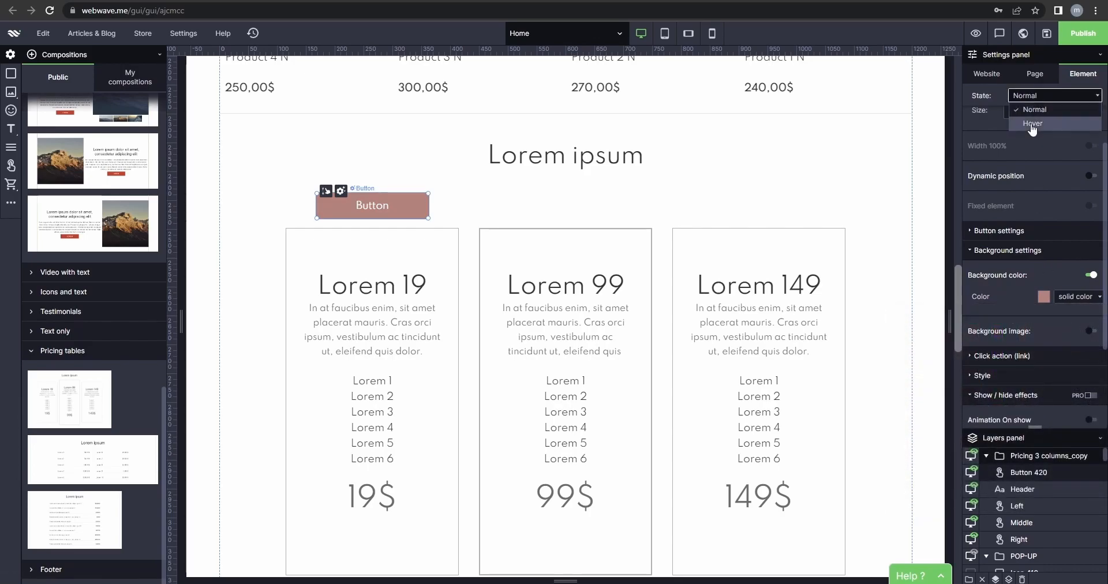
left_click(1044, 296)
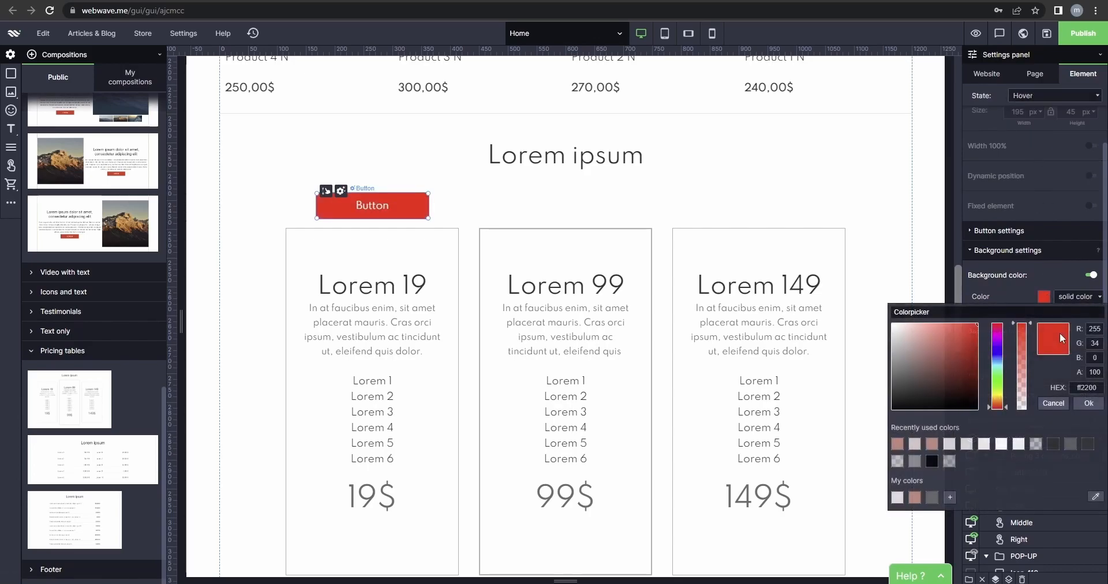
left_click(983, 444)
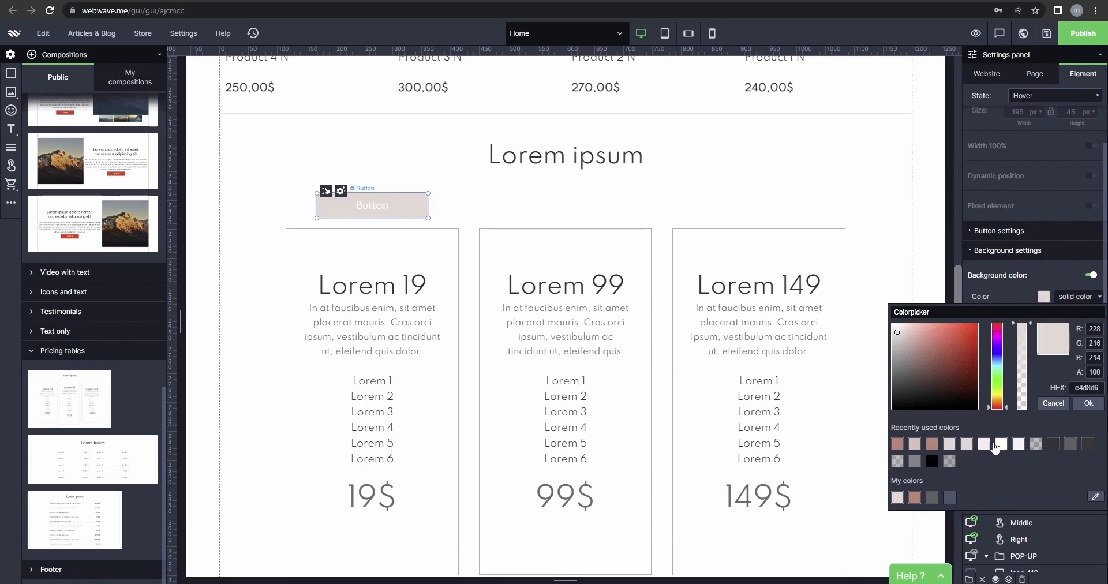
left_click(1089, 404)
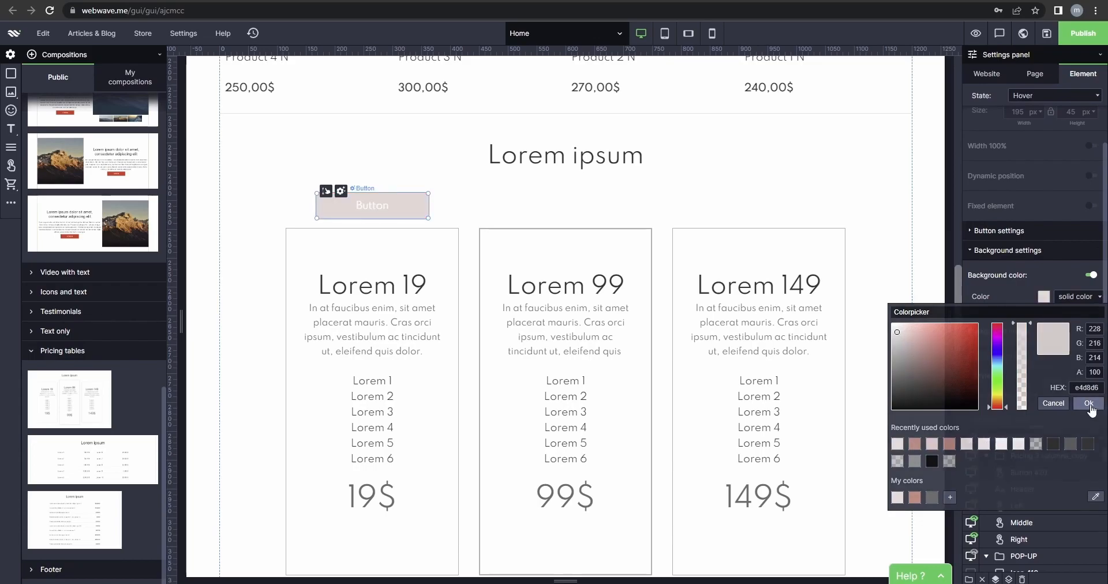
left_click(458, 214)
Paste two copies of the button and place one centred above the middle pricing card, at X 503 px and Y 2437 px
left_click(403, 213)
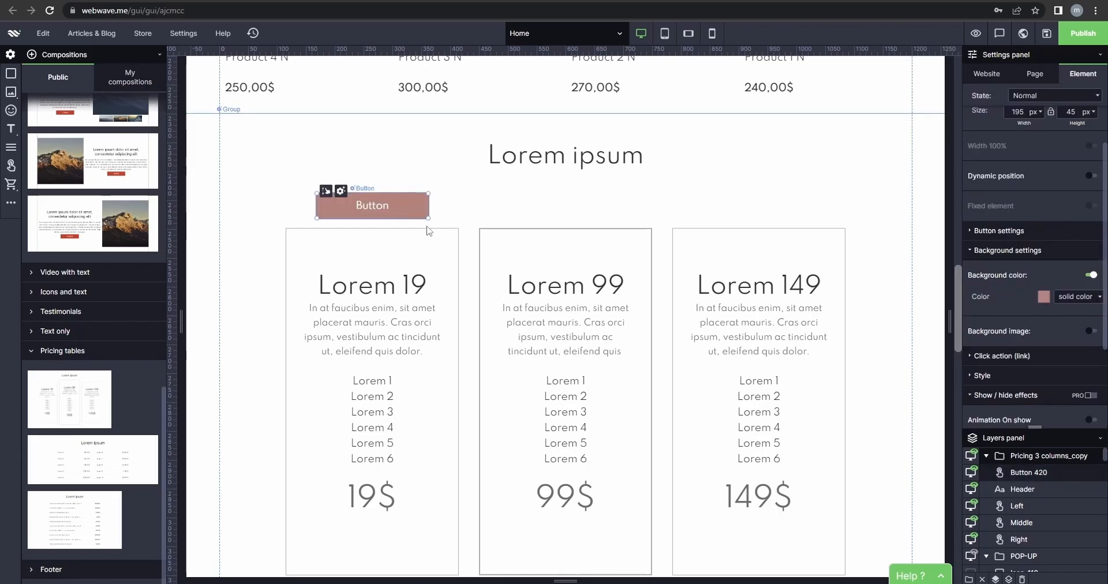
key("ctrl+c")
key("ctrl+v")
key("ctrl+v")
left_click_drag(429, 237, 595, 217)
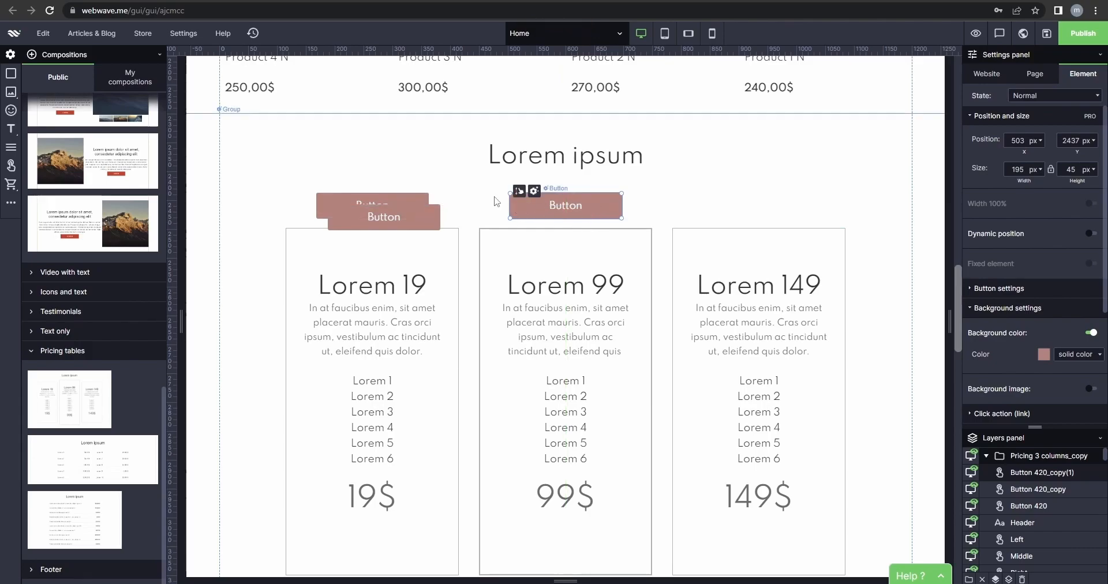
Place the other button copy centred above the right pricing card and align the three buttons in one row
left_click(444, 227)
left_click(427, 222)
left_click_drag(426, 222, 804, 213)
left_click(609, 207)
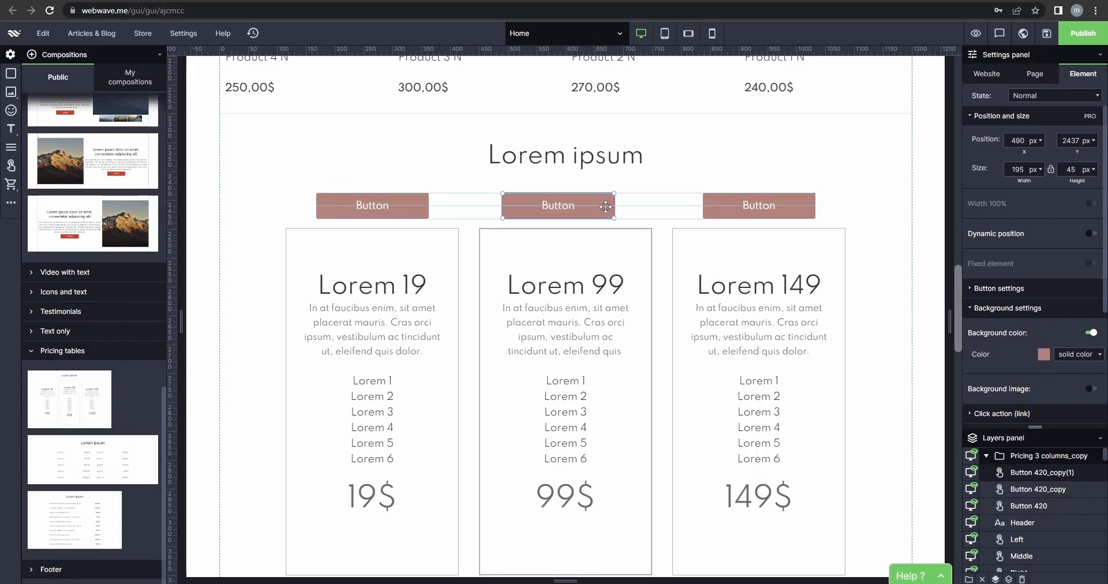
Change the label of the button above the left pricing card to "Option 1"
left_click(417, 210)
left_click_drag(417, 210, 417, 210)
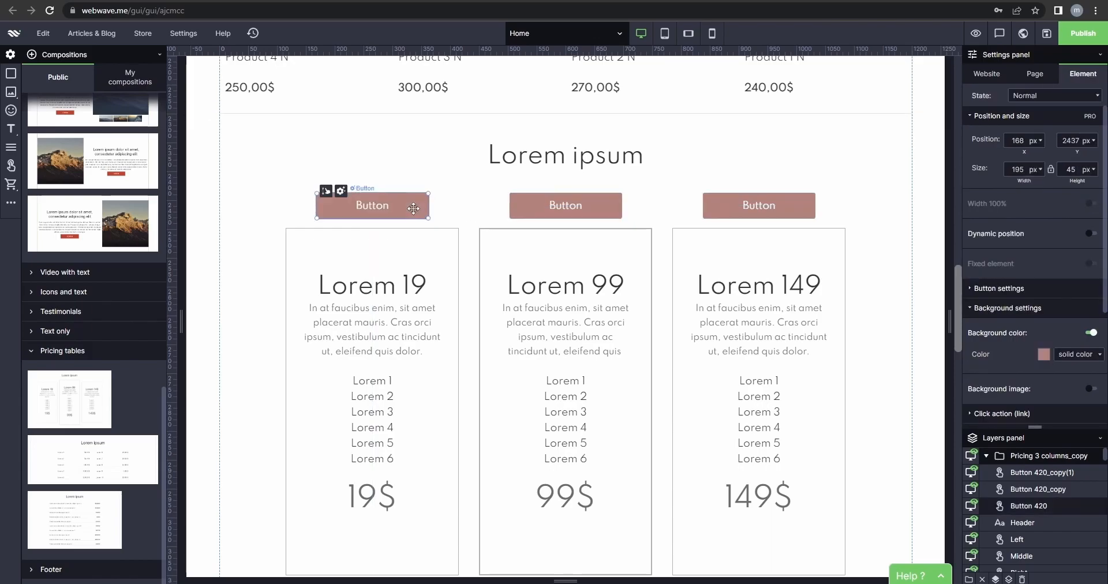
double_click(413, 209)
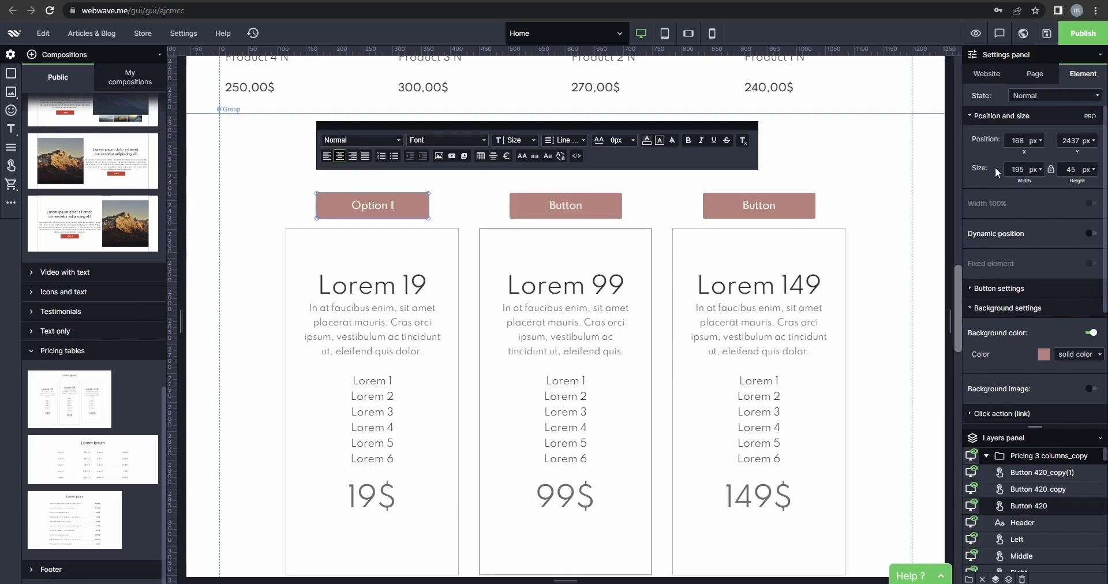
Check the label of the Option 1 button in its Hover state
left_click(1054, 97)
left_click(1048, 122)
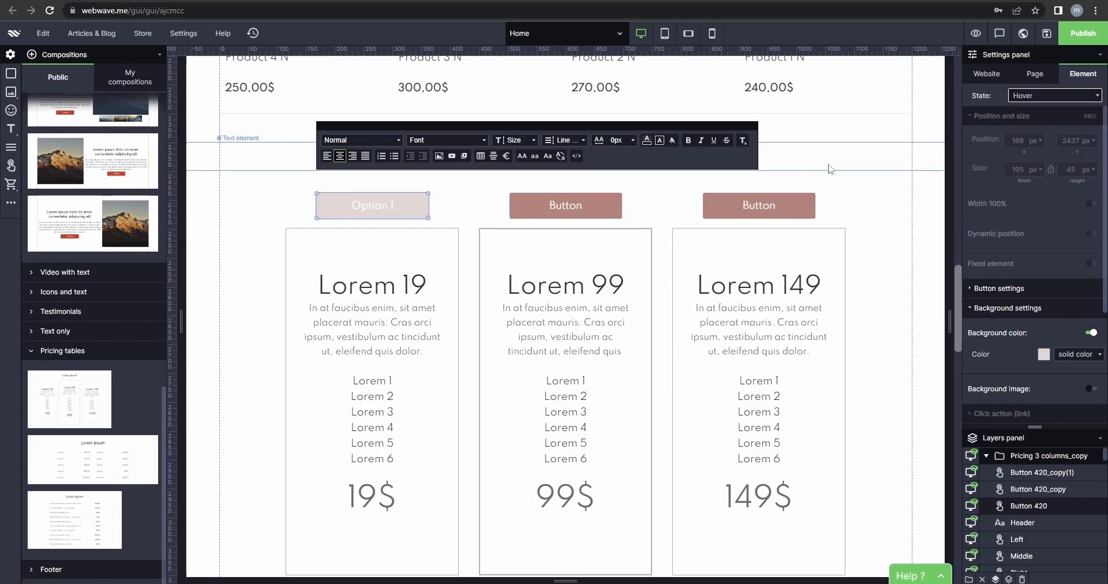
left_click(665, 210)
Change the label of the button above the middle pricing card to "Option 2" and check its Hover state
double_click(544, 203)
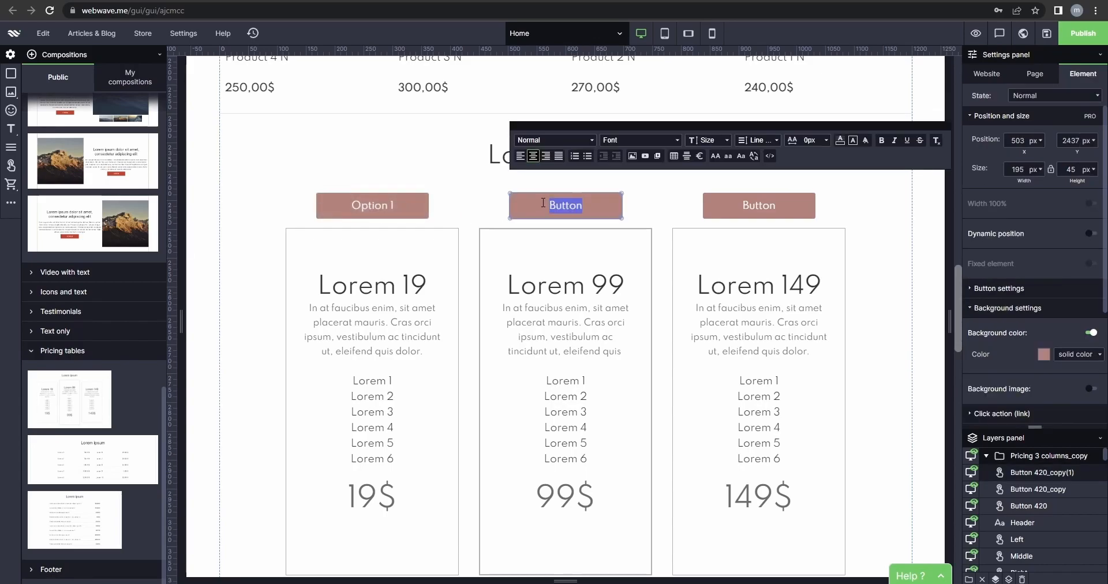
type("Option 2")
key("Return")
key("BackSpace")
left_click(1079, 95)
left_click(1048, 123)
Change the label of the button above the right pricing card to "Option 3" and check its Hover state
left_click(713, 208)
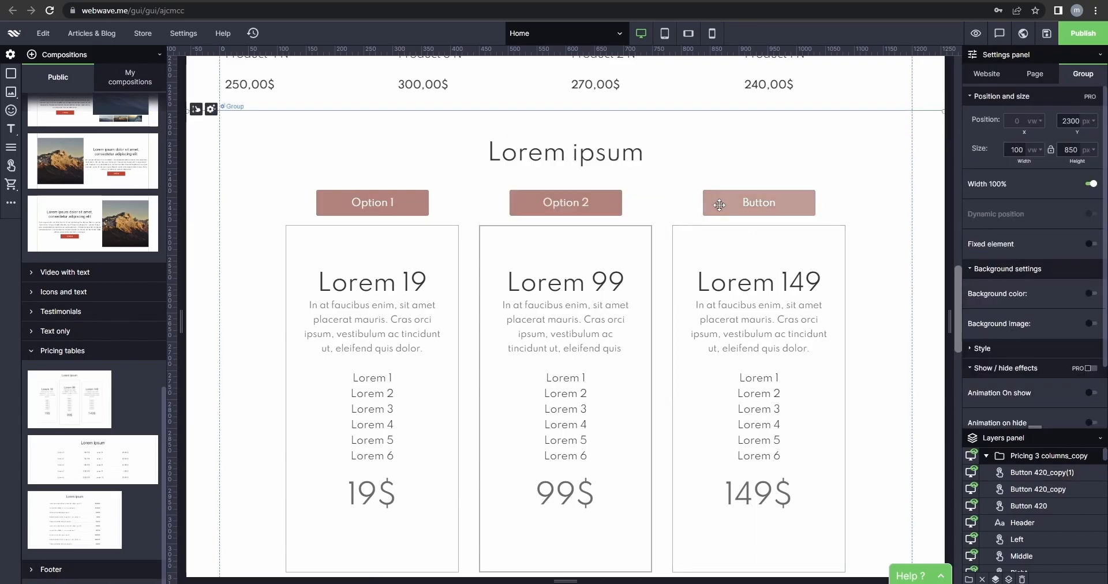
double_click(770, 204)
type("Option 3")
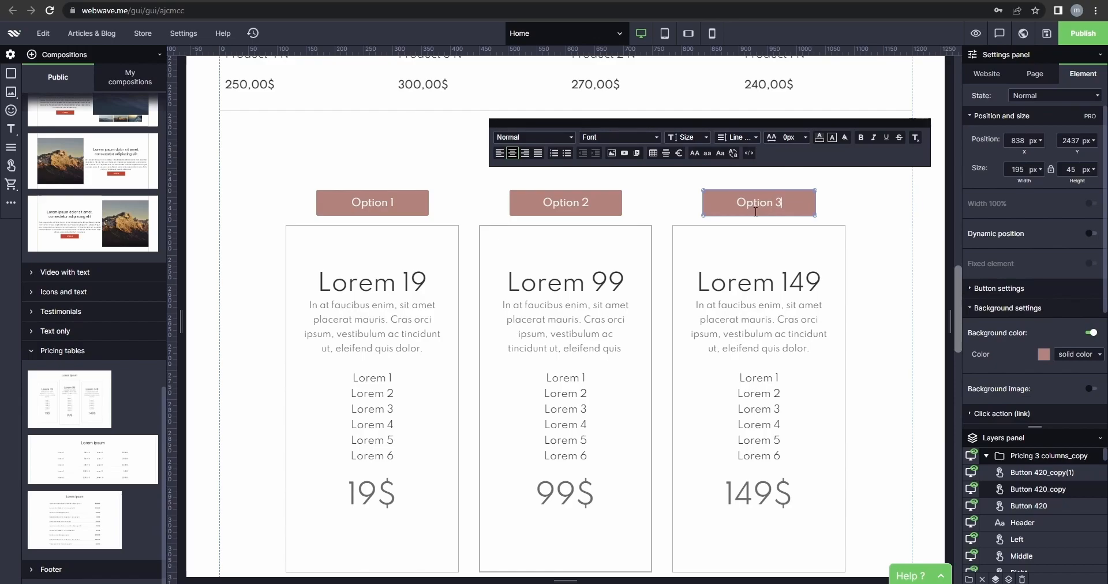
left_click(1055, 96)
left_click(1048, 123)
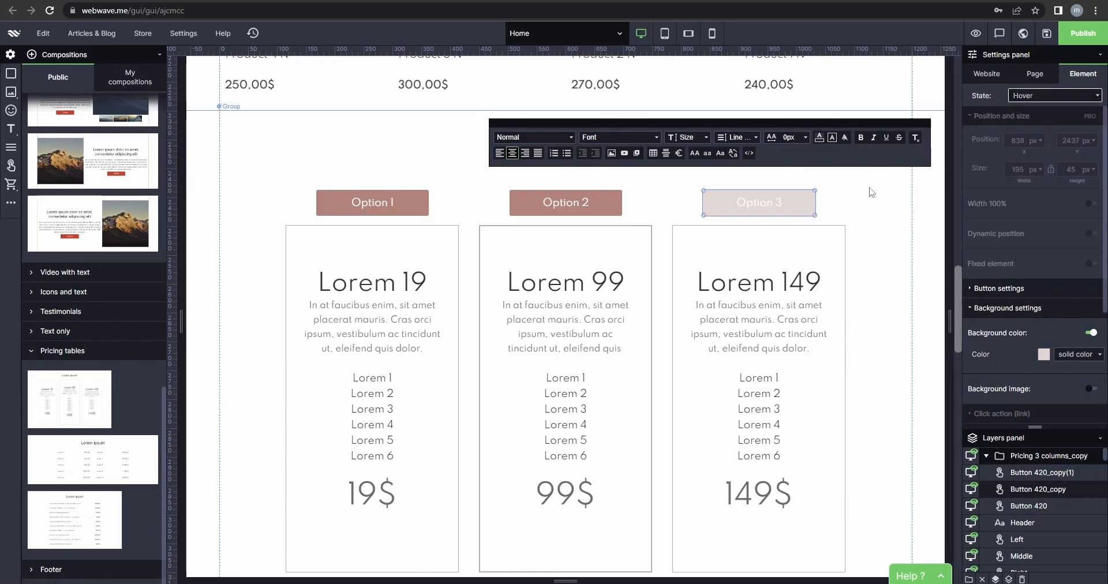
left_click(870, 194)
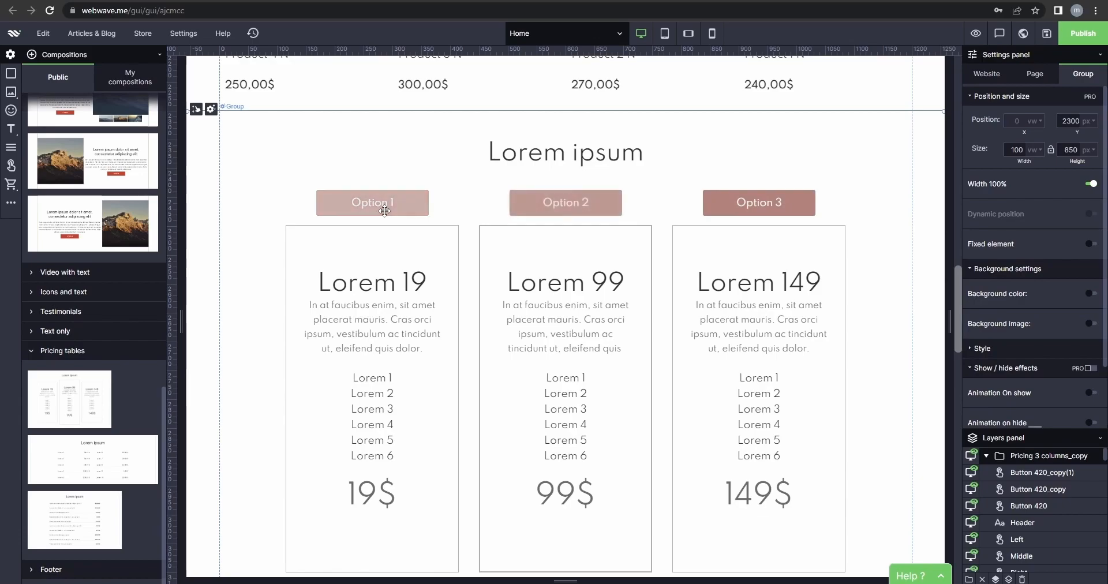
Give the Option 1 button a "Show or hide objects" click action that shows the Left element
scroll(491, 231, "down", 3)
scroll(500, 242, "up", 2)
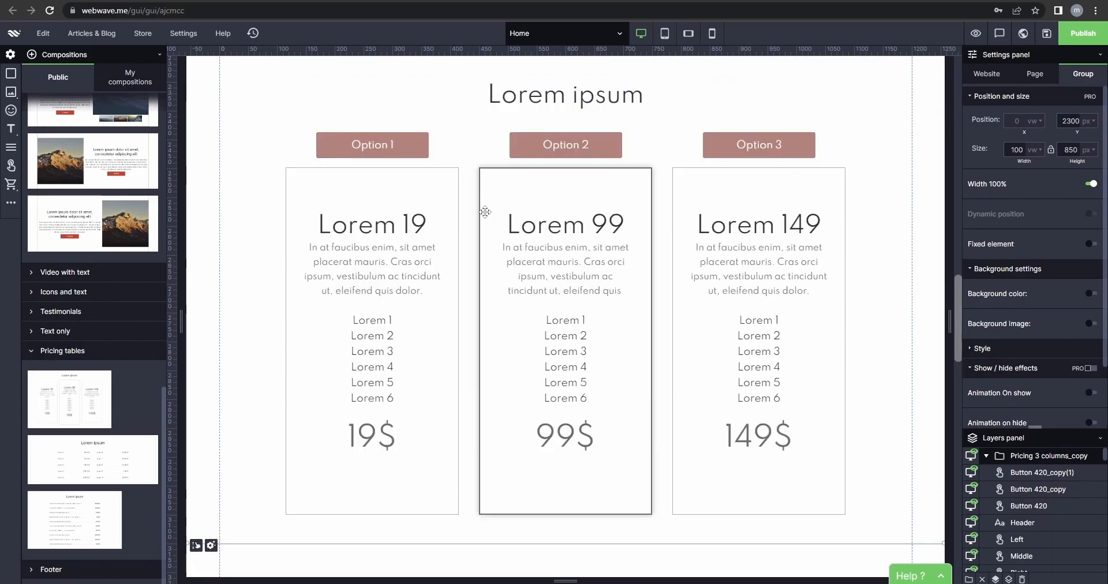
left_click(419, 144)
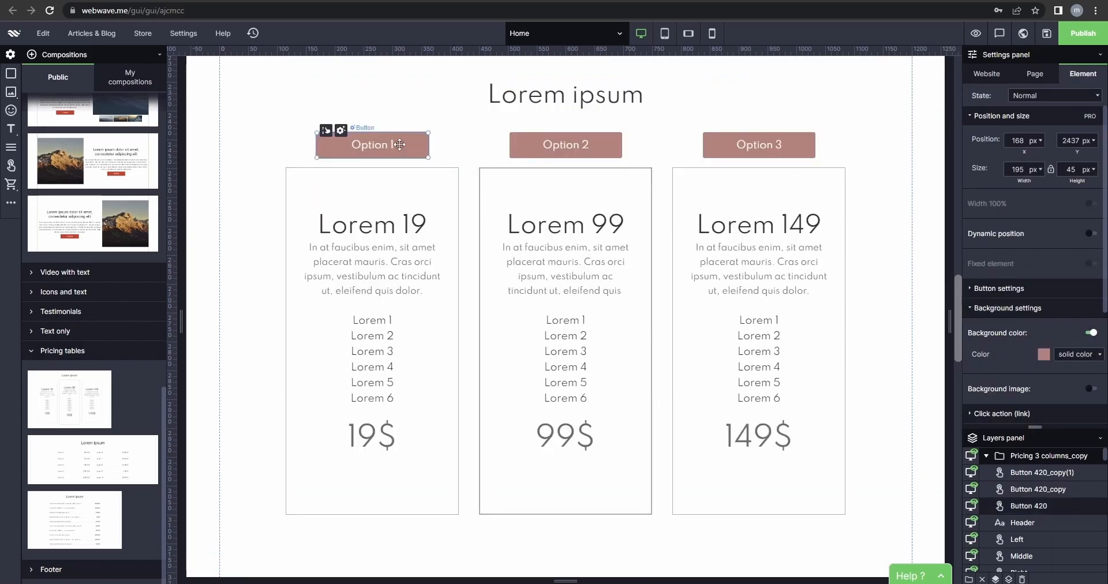
scroll(1046, 289, "down", 2)
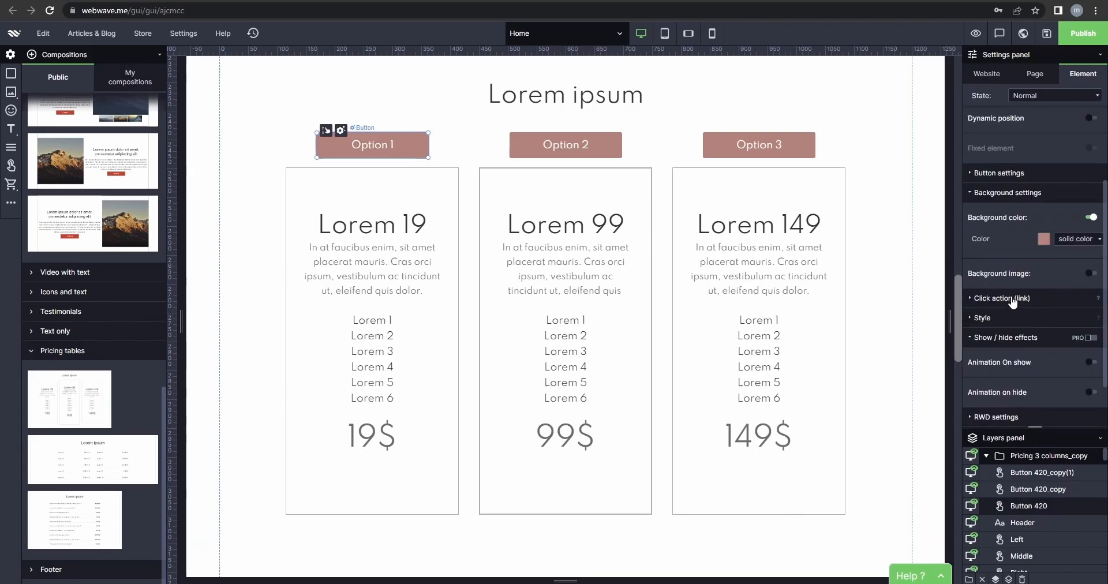
left_click(1013, 298)
scroll(1014, 300, "down", 1)
left_click(1005, 270)
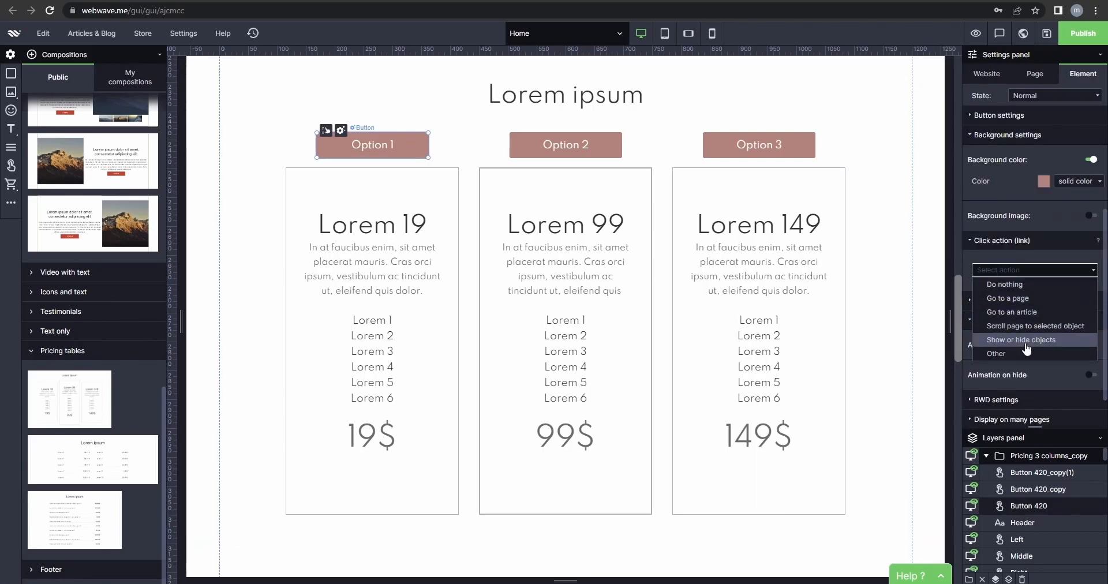
left_click(1025, 342)
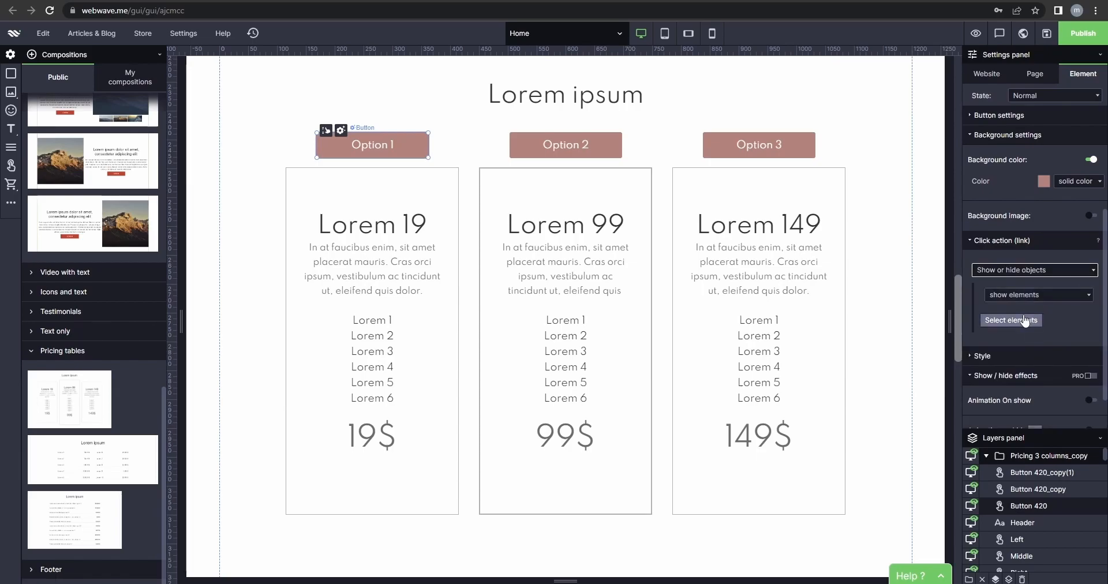
left_click(1025, 321)
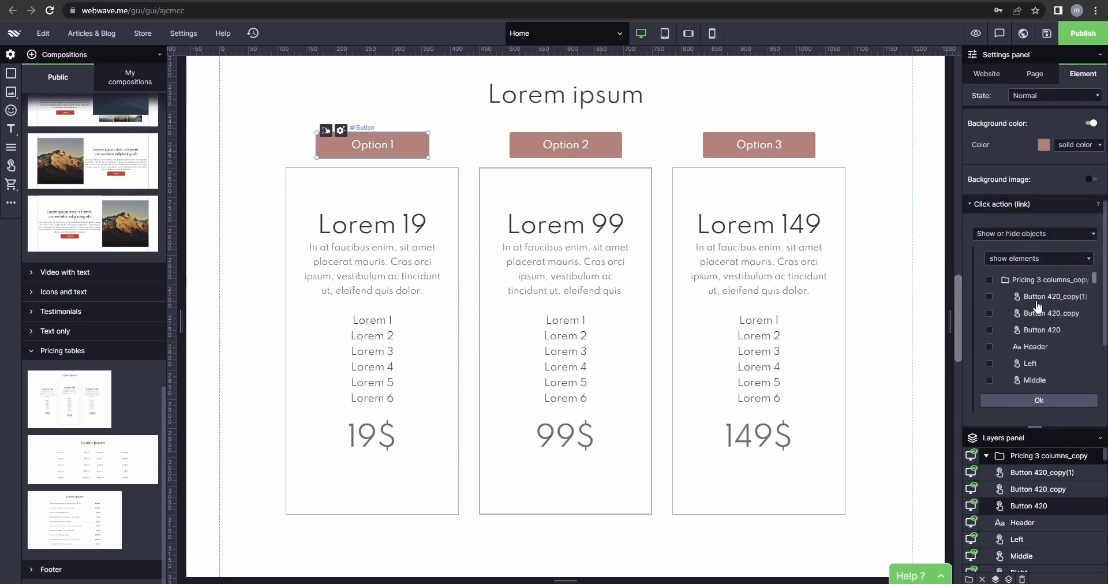
scroll(1043, 306, "down", 1)
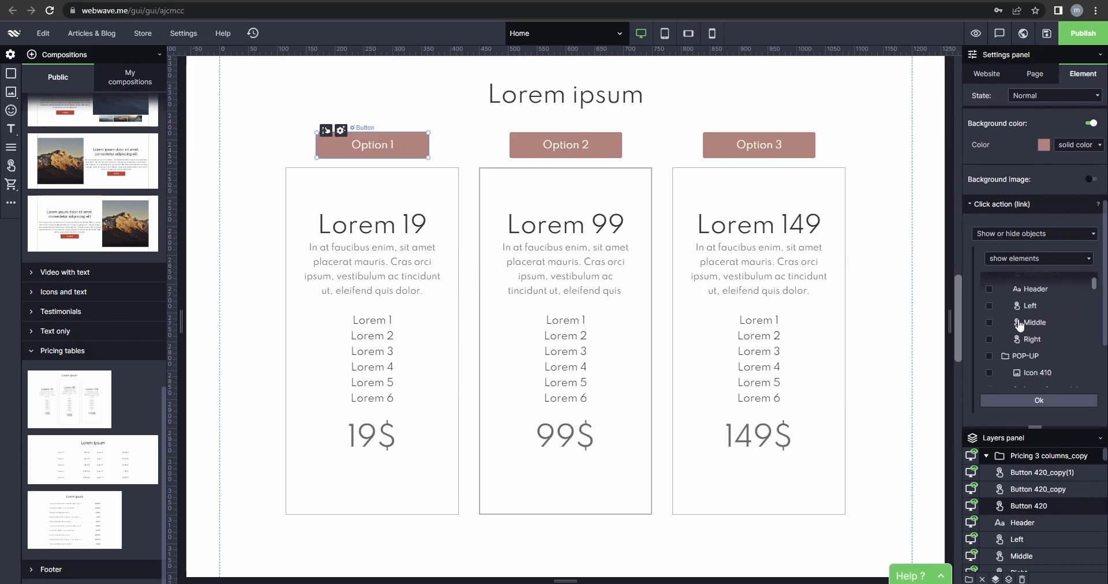
left_click(1039, 400)
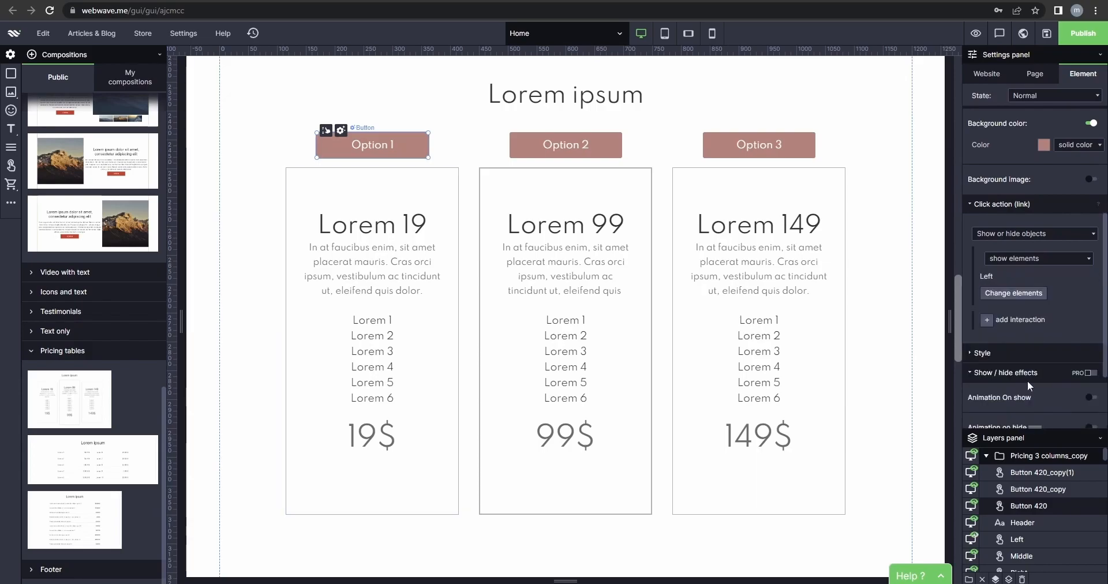
Add a second interaction to the Option 1 button that hides the Right and Middle elements
left_click(1016, 324)
left_click(1016, 343)
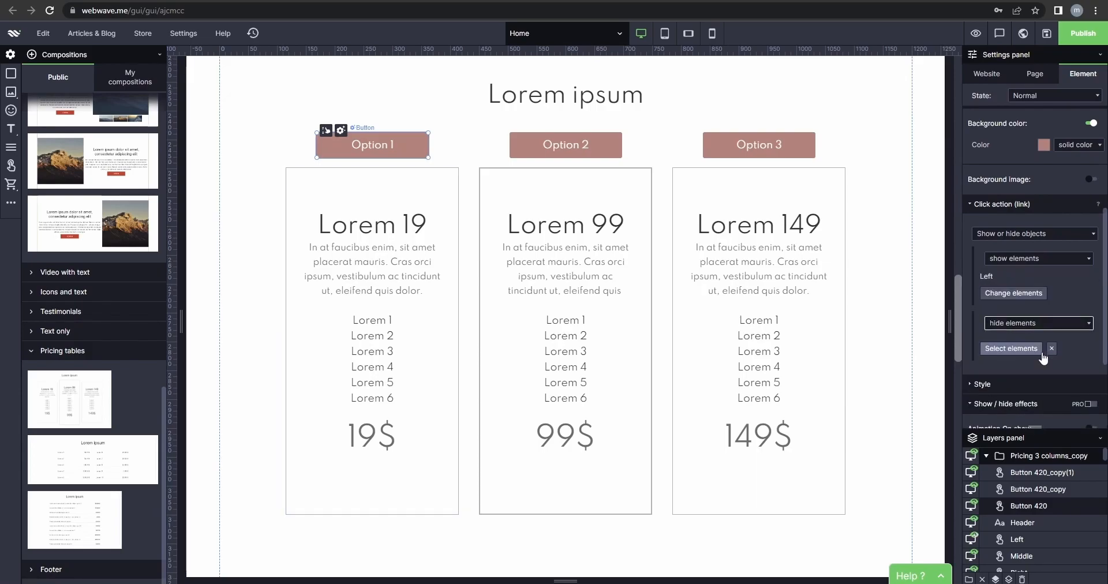
left_click(1025, 349)
scroll(1015, 330, "down", 1)
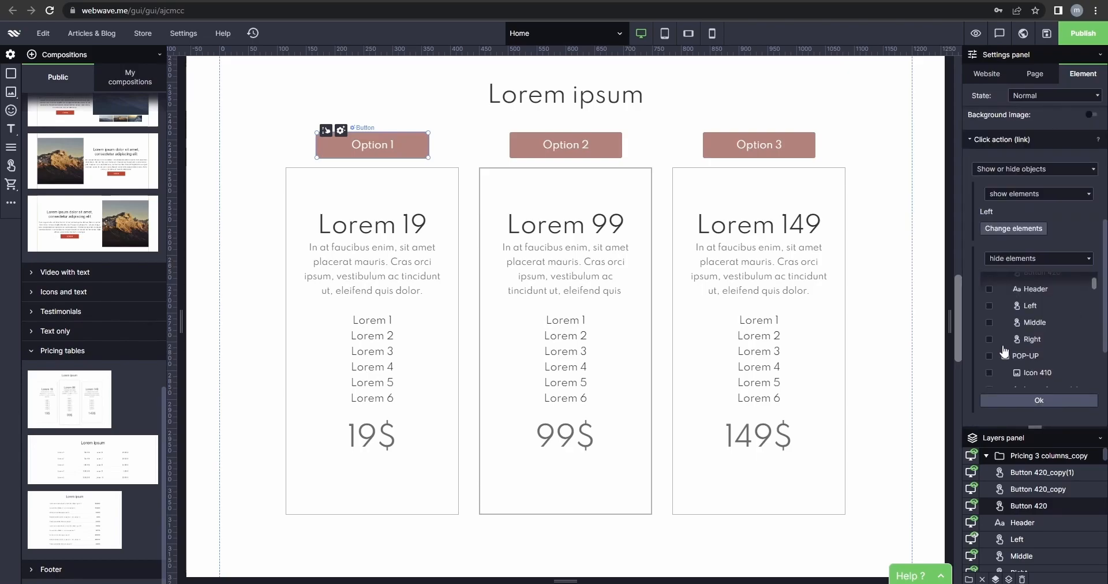
left_click(989, 339)
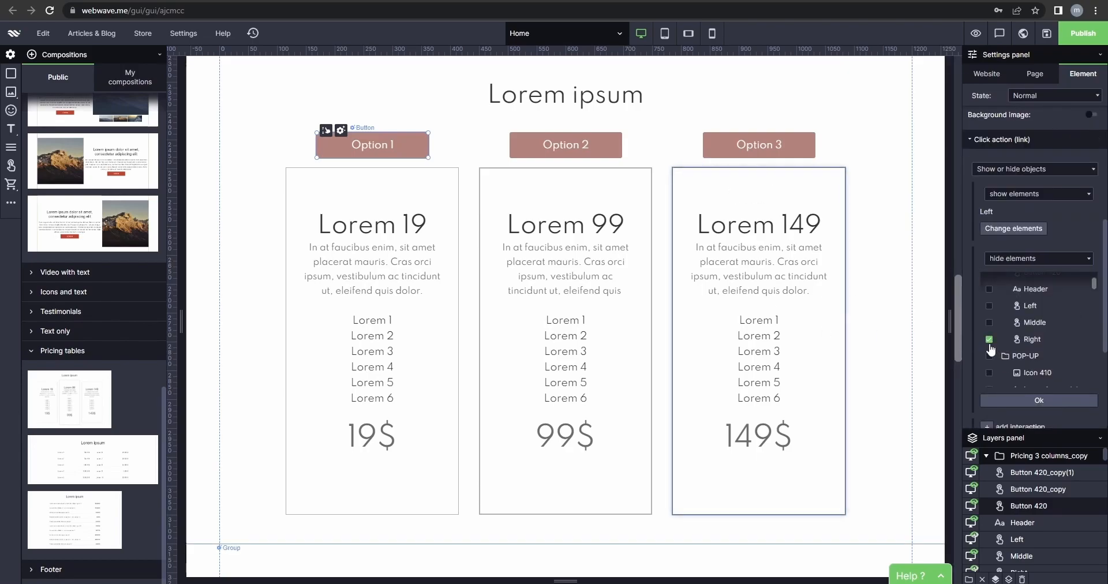
left_click(990, 323)
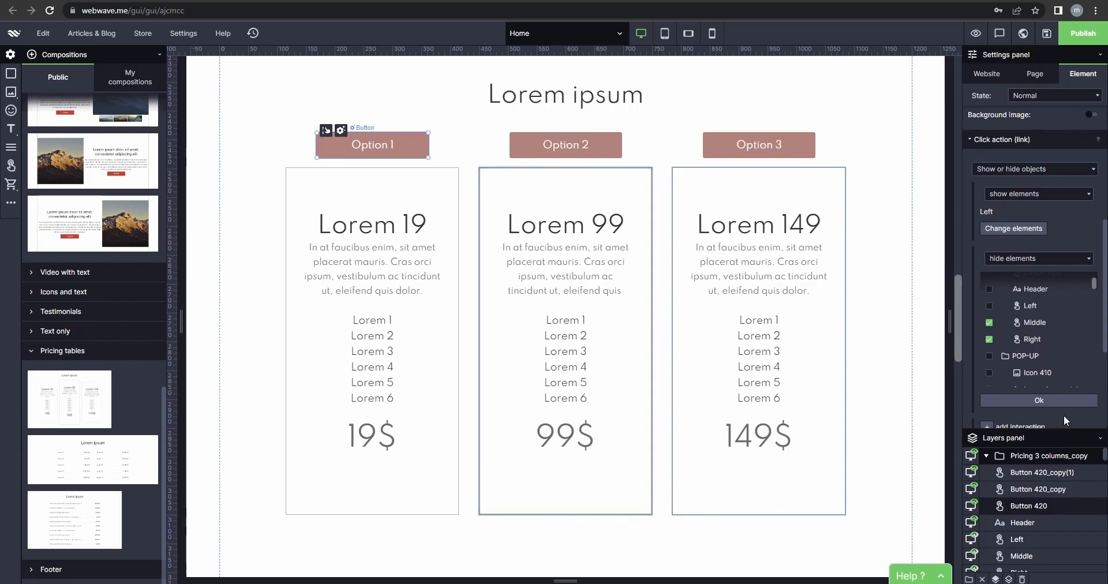
left_click(1051, 401)
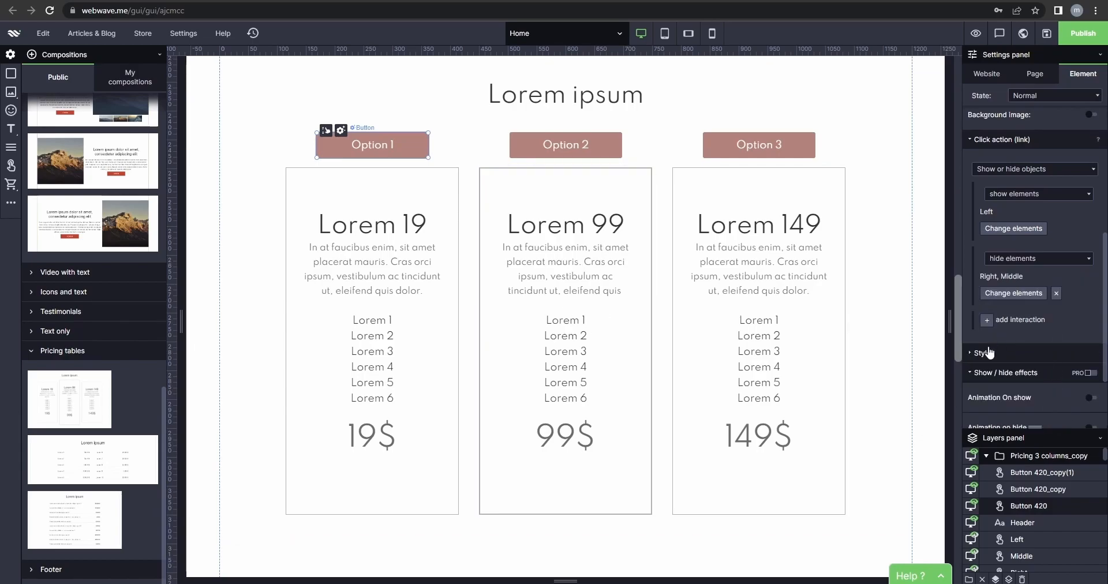
left_click(897, 312)
Give the Option 2 button a "Show or hide objects" click action that shows the Middle element
left_click(603, 145)
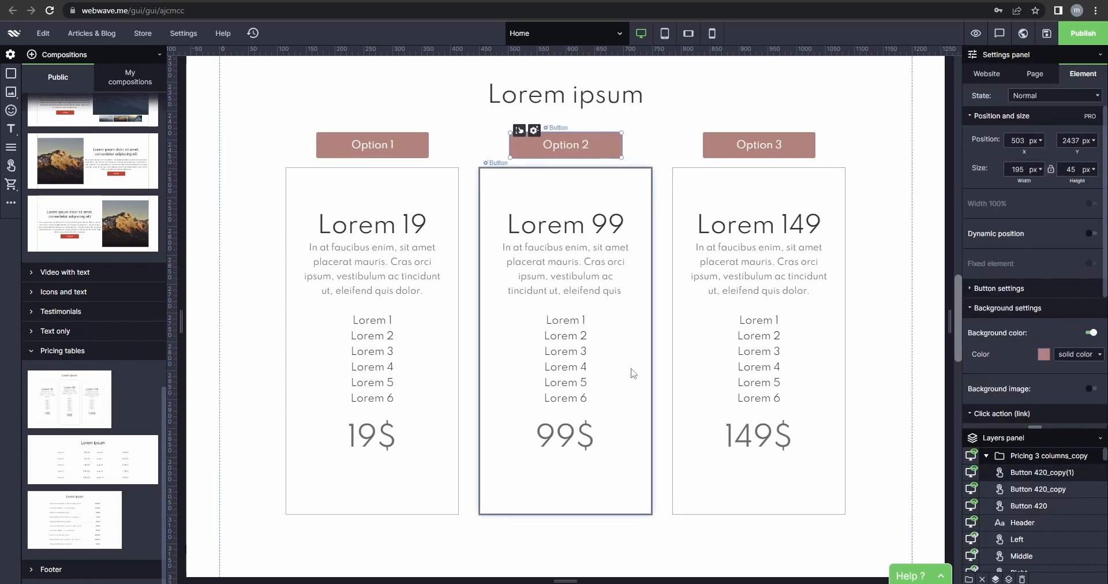
scroll(1034, 300, "down", 3)
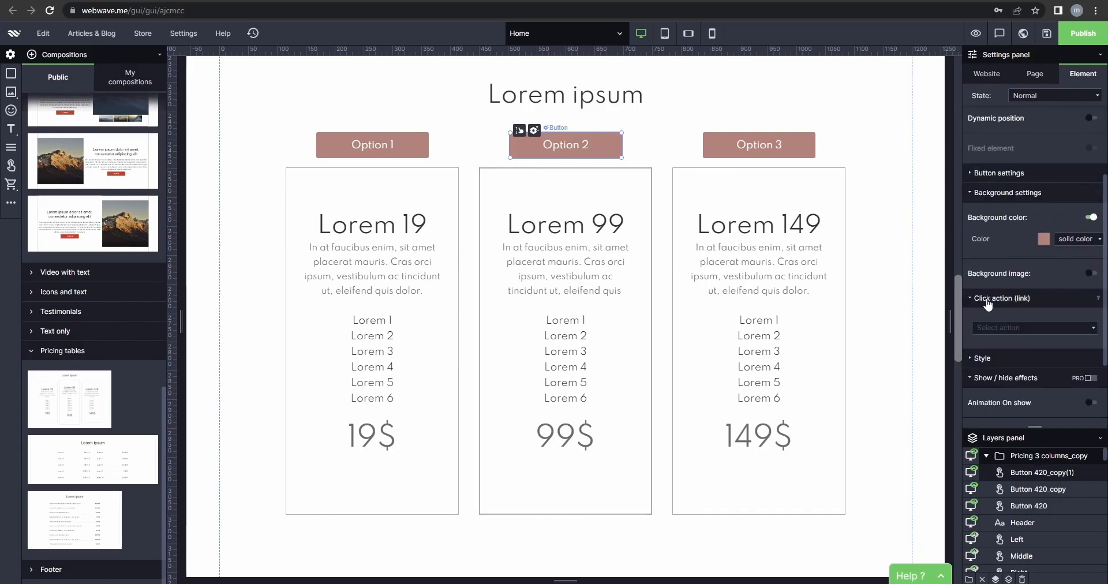
left_click(1019, 273)
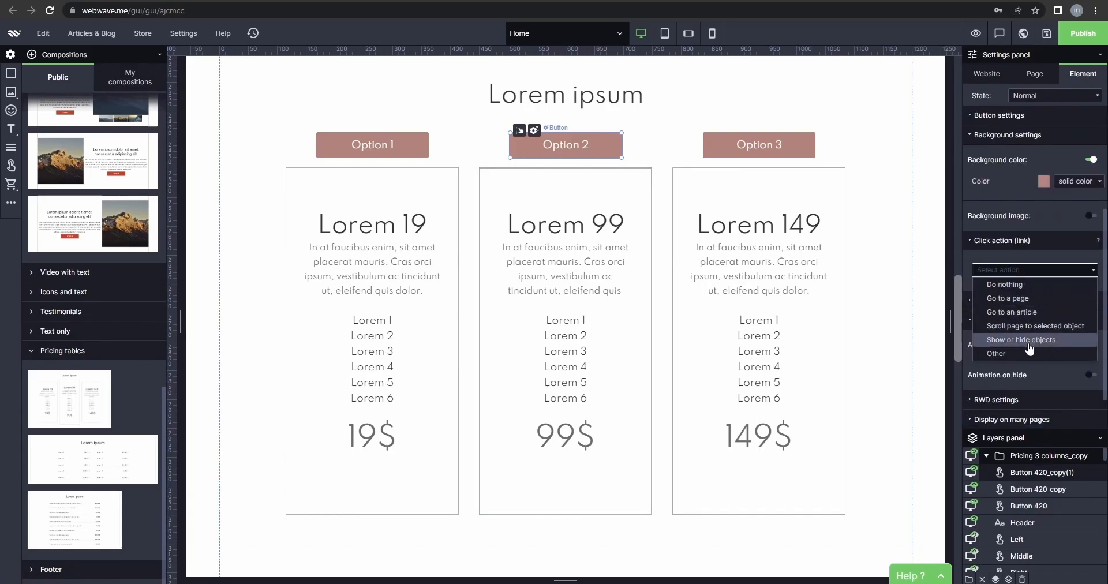
left_click(1027, 340)
left_click(1036, 295)
left_click(1023, 303)
left_click(1013, 321)
scroll(1016, 369, "down", 2)
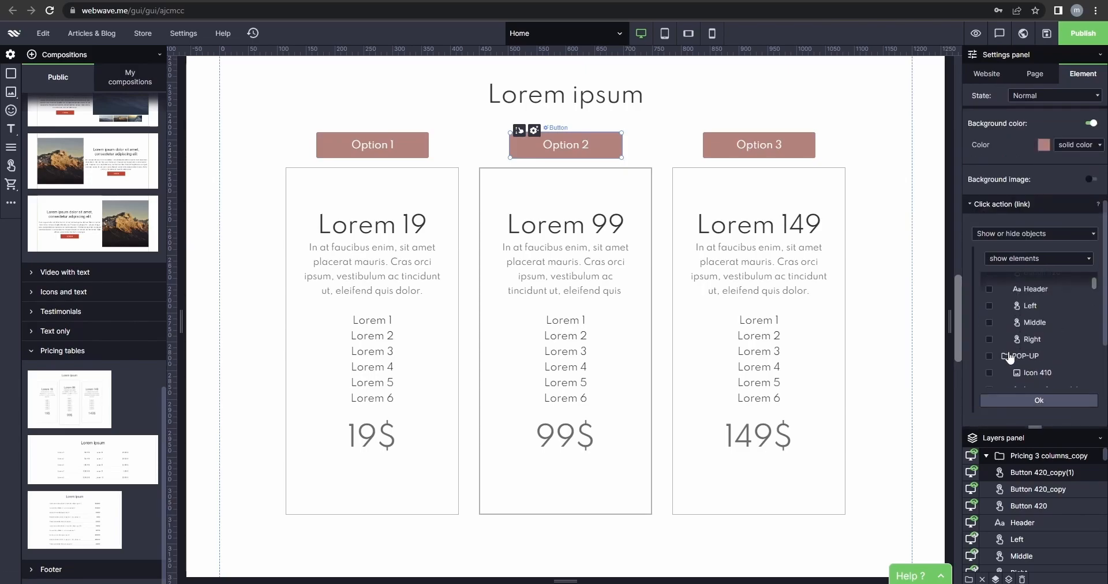
left_click(1026, 400)
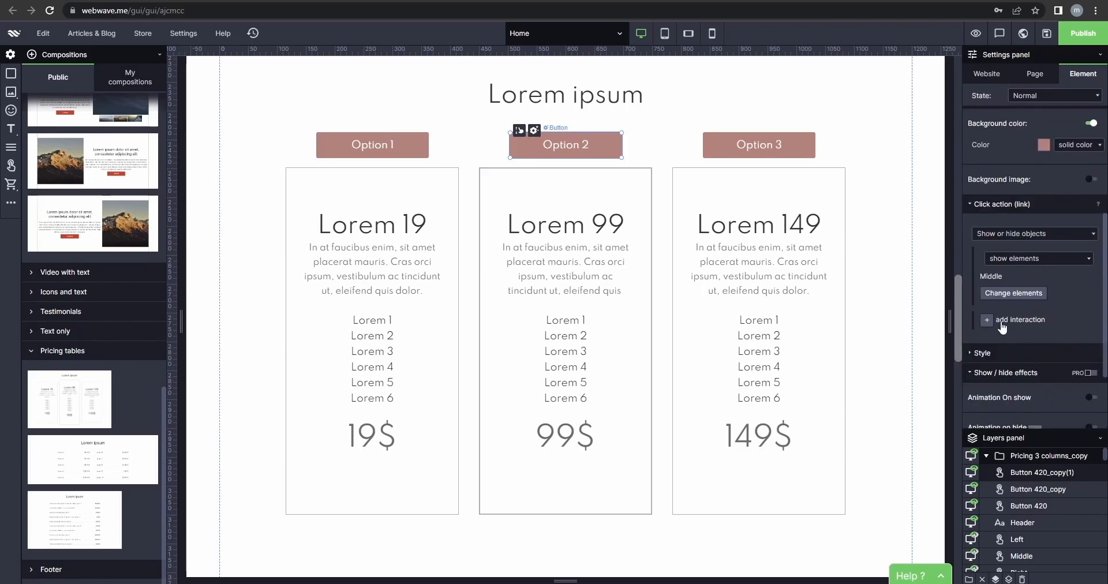
Add a second interaction to the Option 2 button that hides the Left and Right elements
left_click(1003, 323)
left_click(1020, 324)
left_click(1016, 348)
left_click(1005, 352)
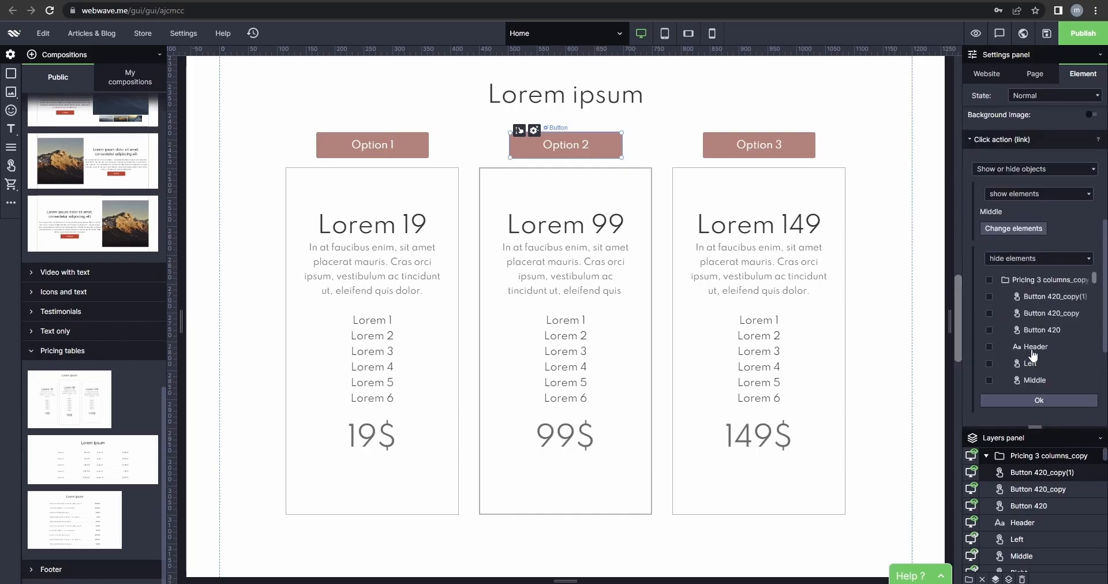
left_click(990, 363)
scroll(1004, 371, "down", 1)
left_click(989, 339)
left_click(1029, 401)
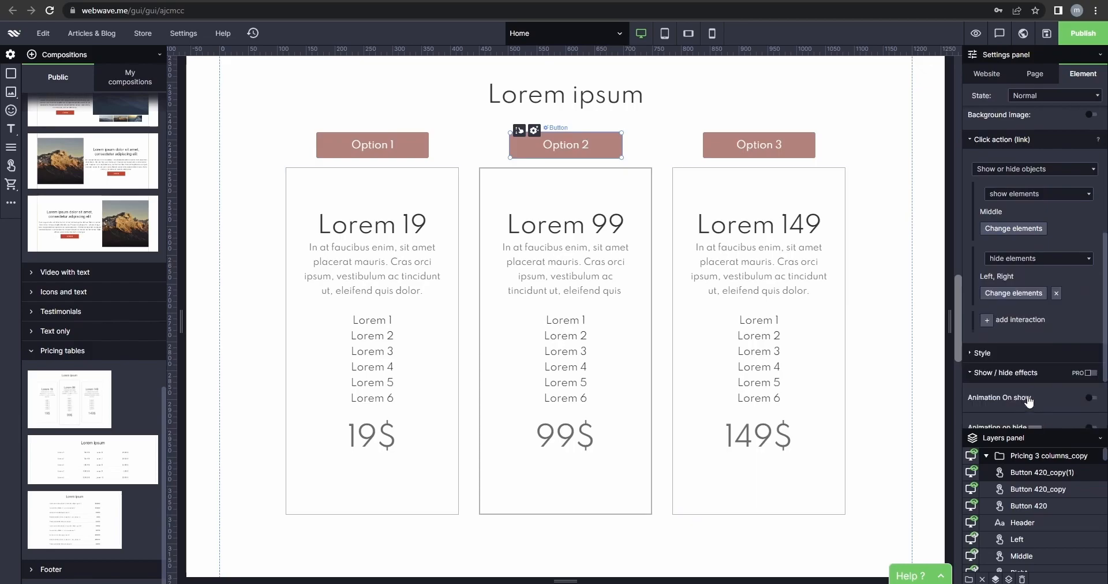
left_click(897, 245)
Give the Option 3 button a "Show or hide objects" click action that shows the Right element
left_click(759, 144)
scroll(1015, 287, "down", 4)
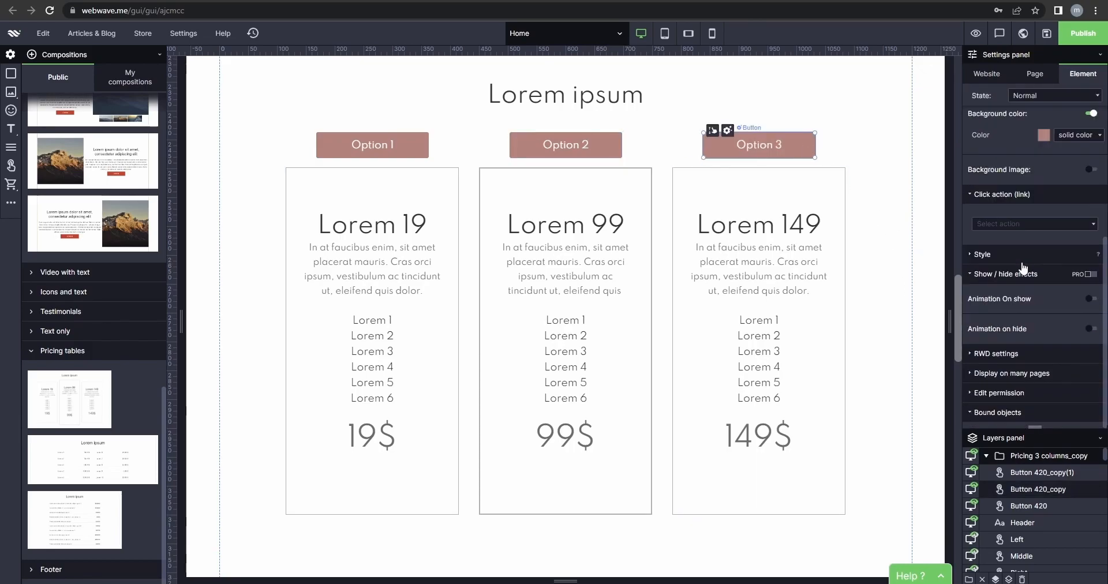
left_click(1014, 287)
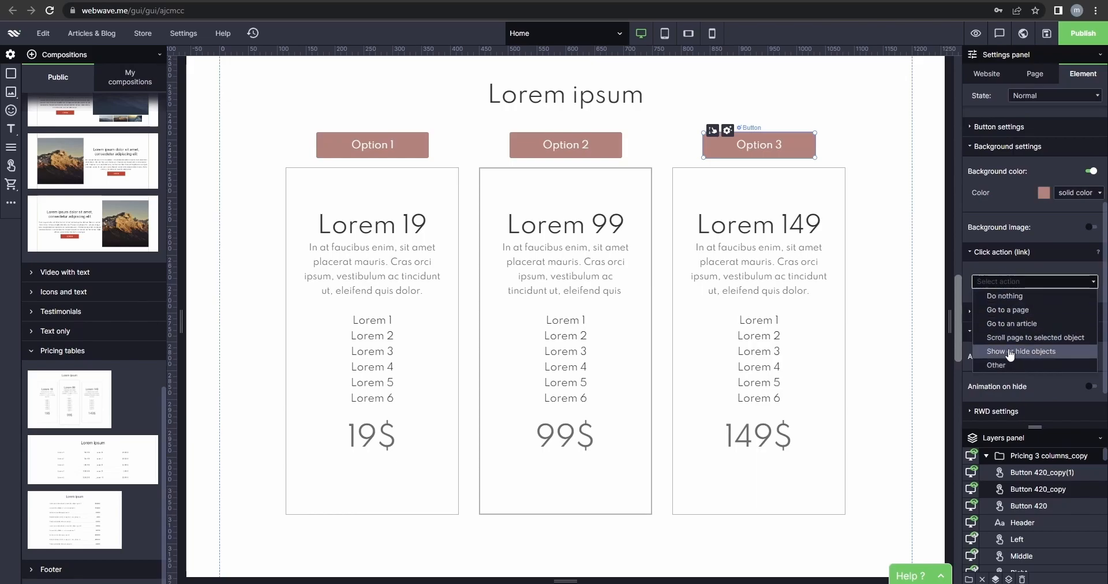
left_click(1011, 352)
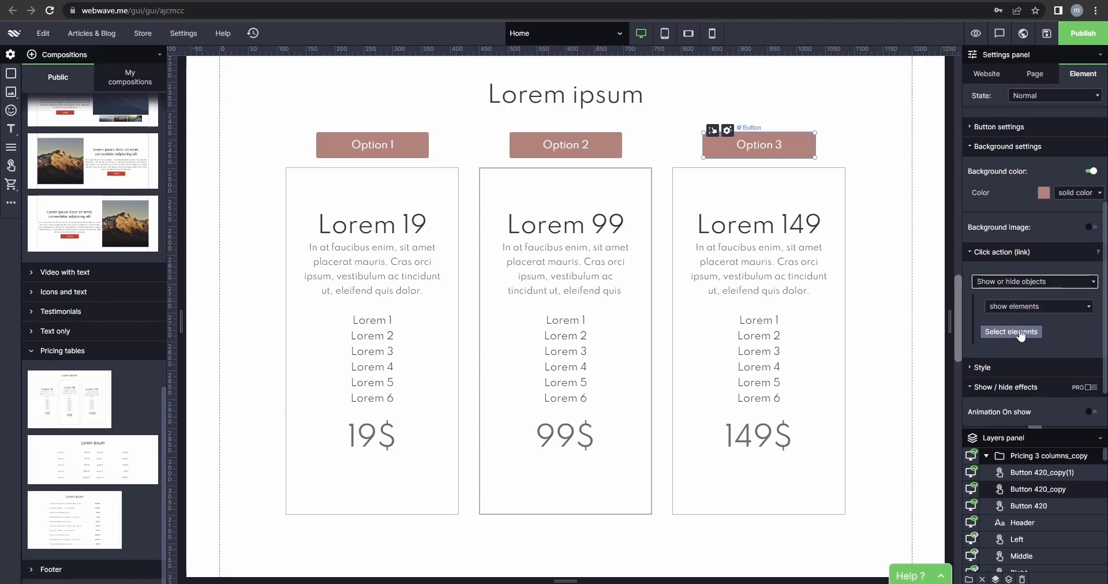
left_click(1021, 333)
scroll(1011, 359, "down", 2)
left_click(990, 339)
left_click(1057, 399)
Add a second interaction to the Option 3 button that hides the Left and Middle elements
left_click(1008, 332)
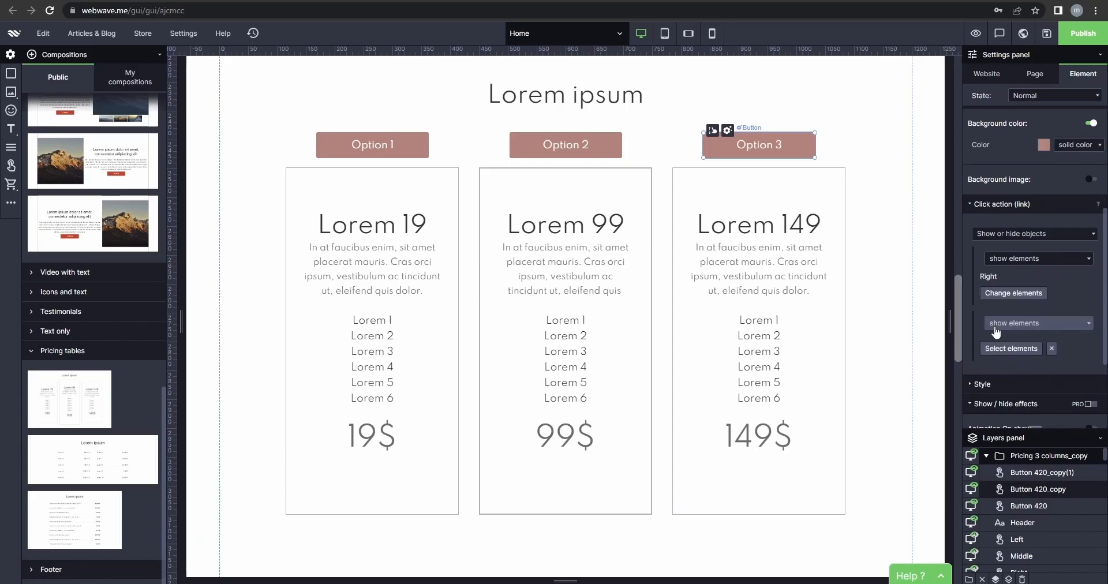
left_click(1028, 325)
left_click(1023, 351)
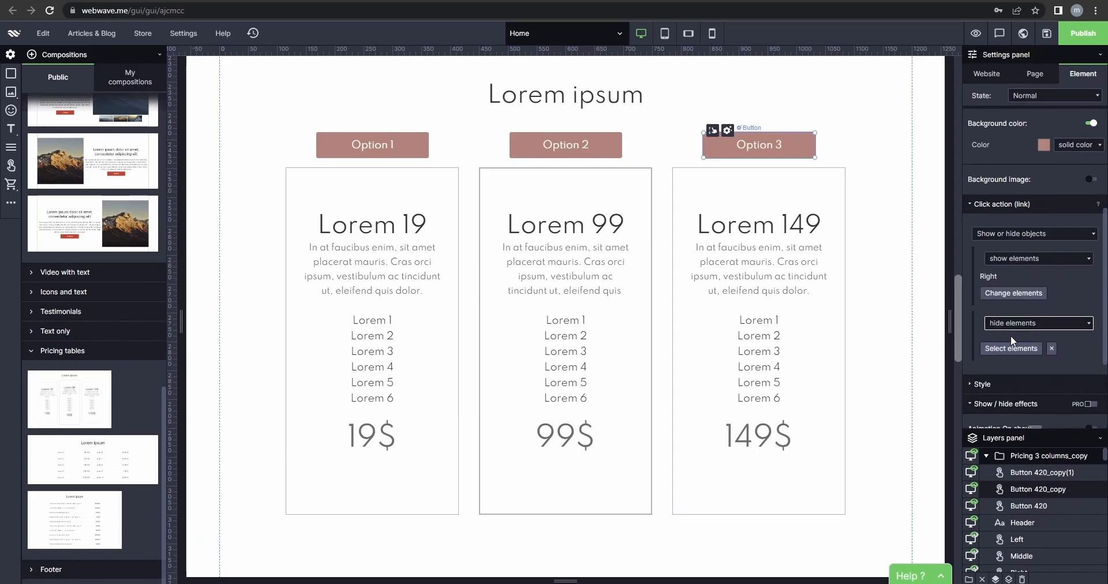
left_click(1007, 349)
left_click(989, 364)
left_click(989, 380)
left_click(1019, 402)
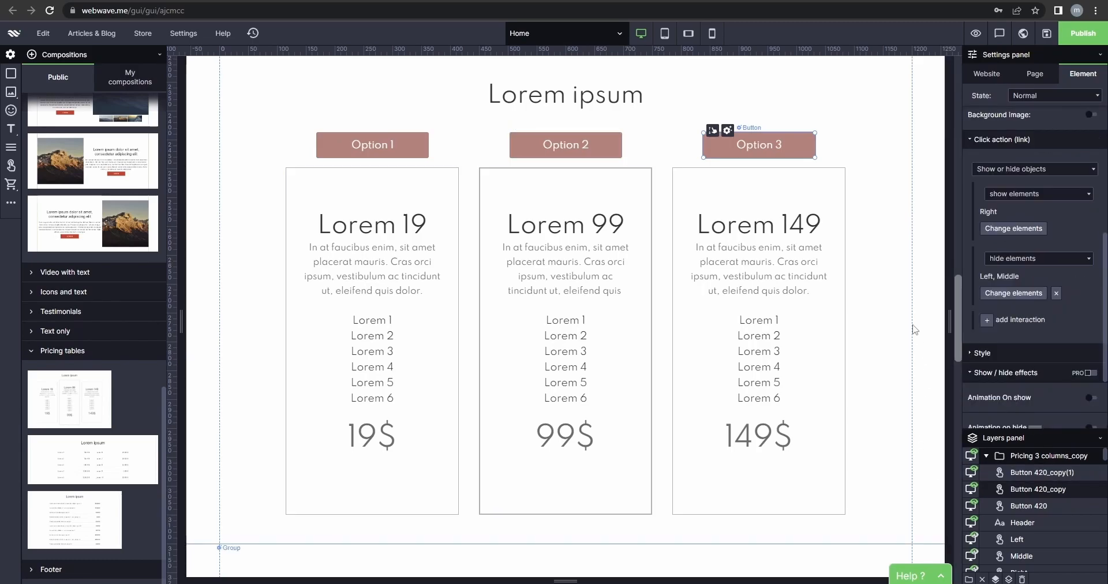
Save the home page and open its preview at the pricing table
left_click(905, 273)
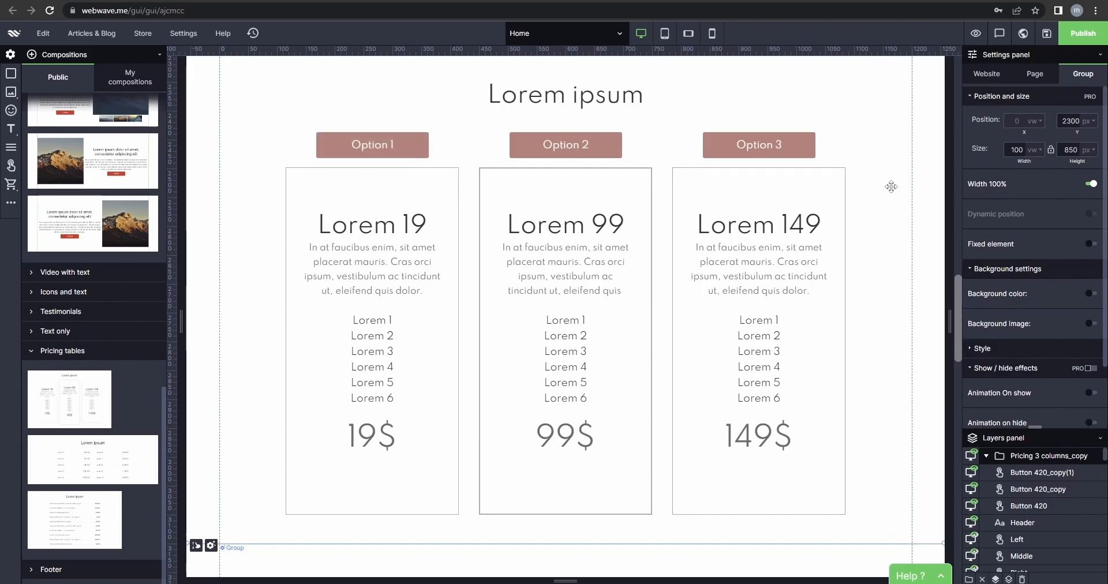
left_click(1047, 33)
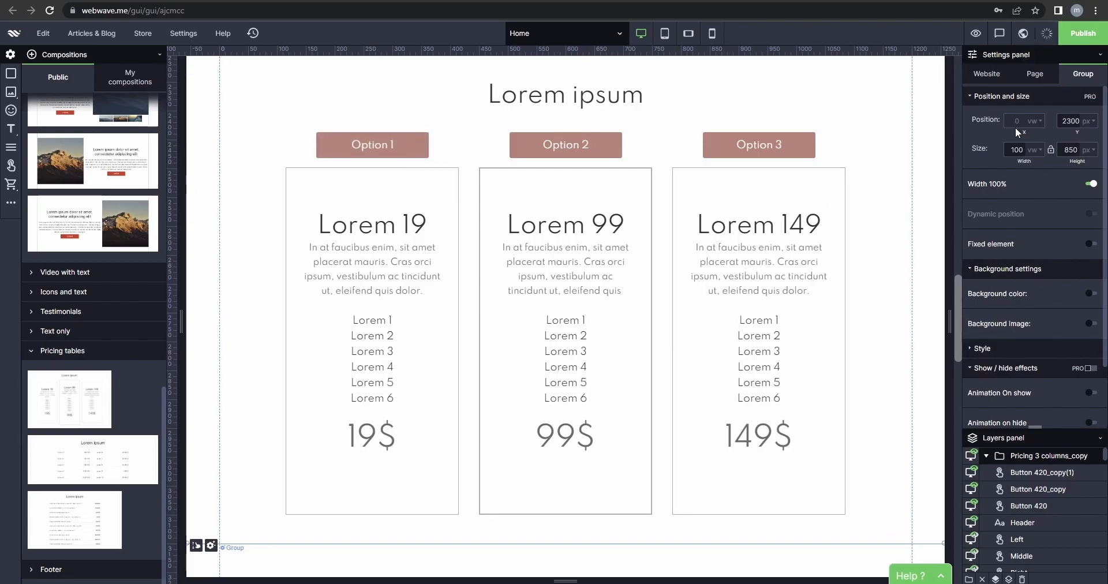
left_click(975, 34)
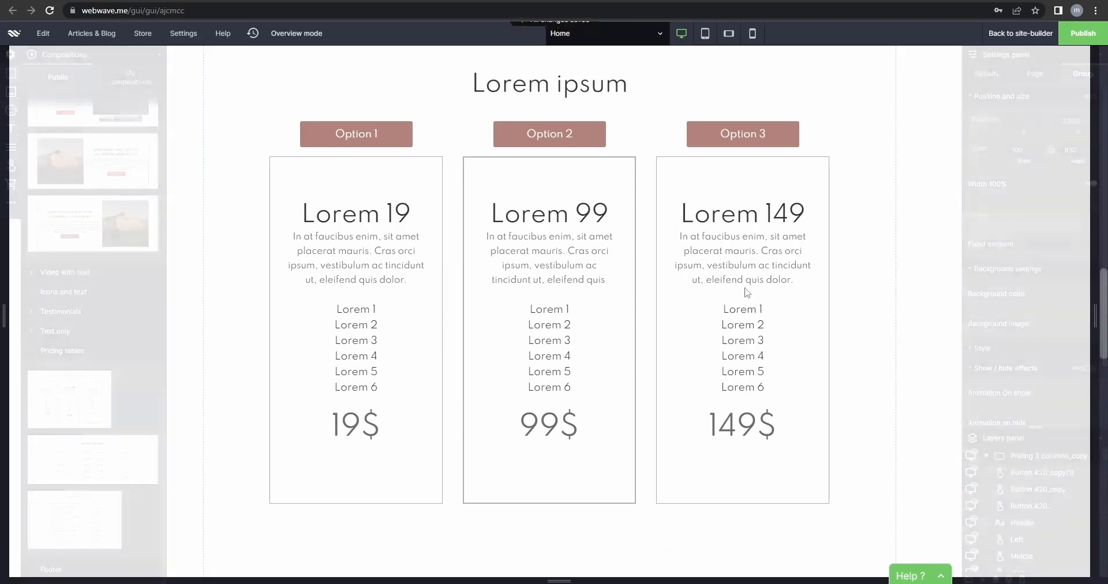
Test the Option 1, Option 2 and Option 3 buttons in the preview and return to the site builder
left_click(732, 141)
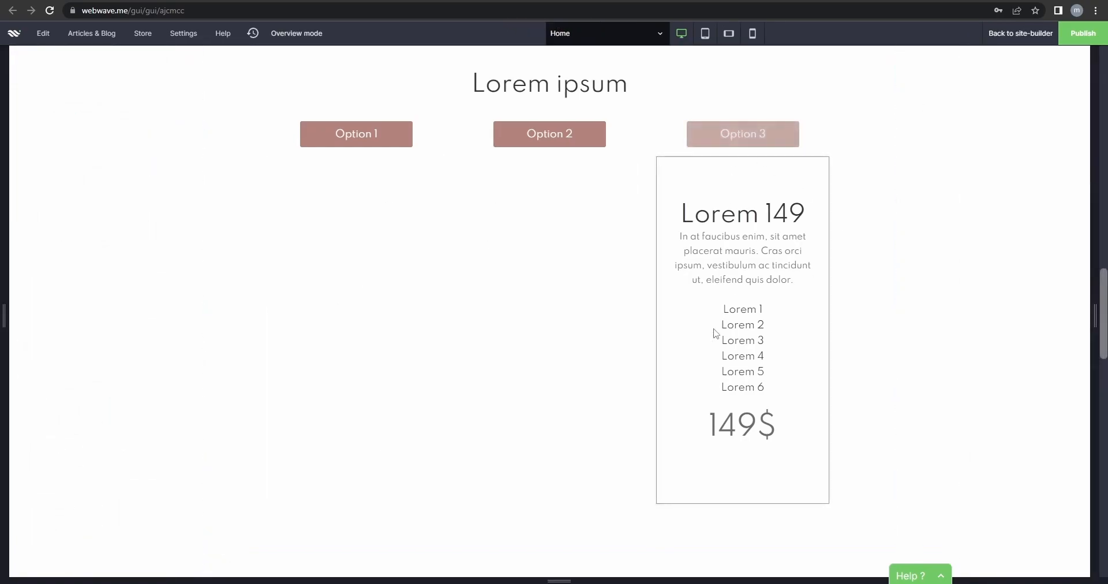
left_click(560, 142)
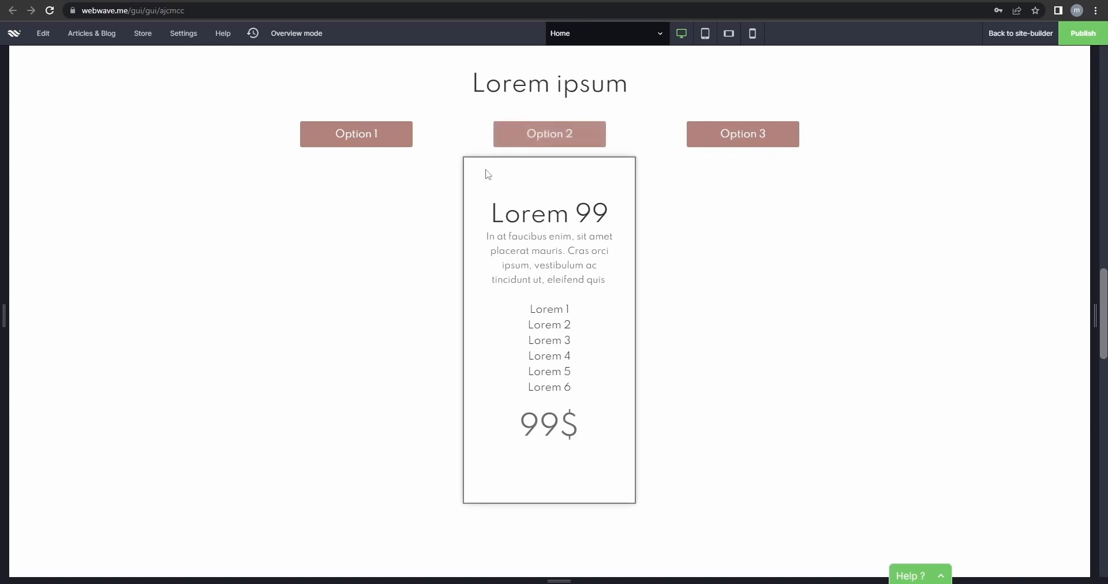
left_click(381, 148)
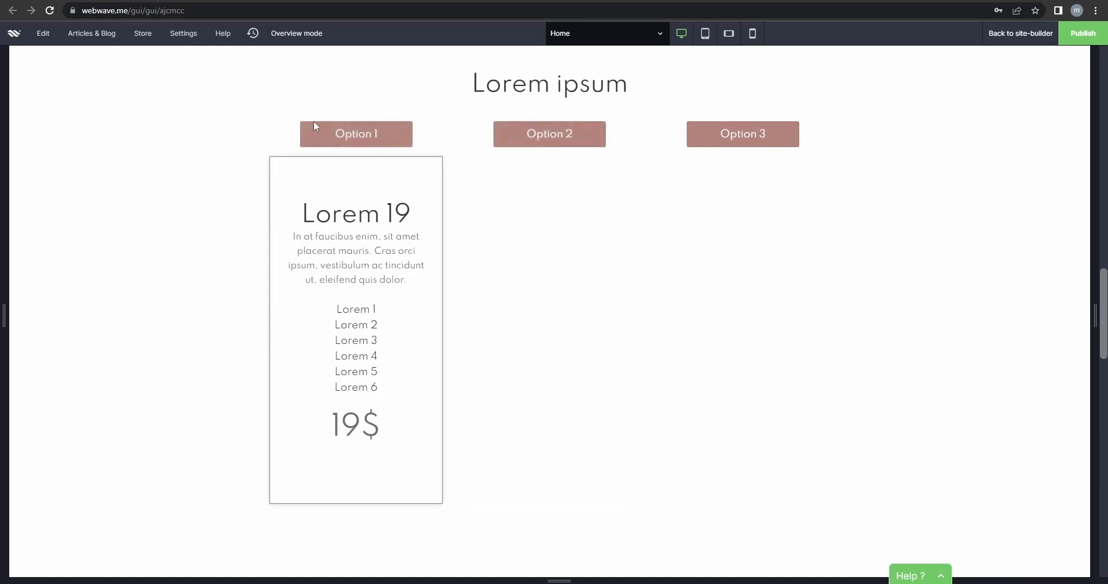
left_click(719, 139)
left_click(586, 139)
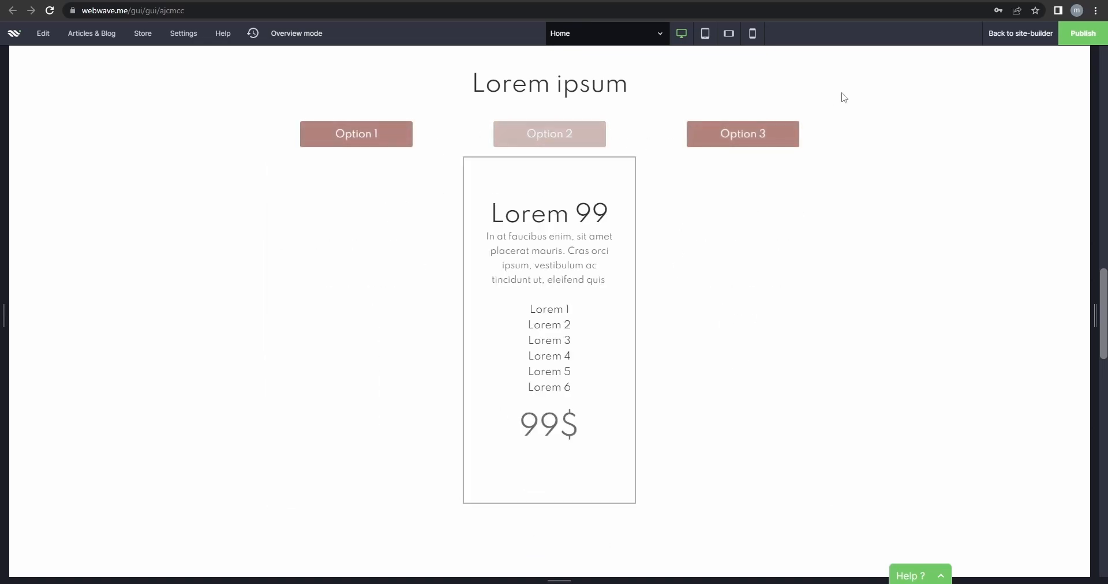
left_click(1023, 35)
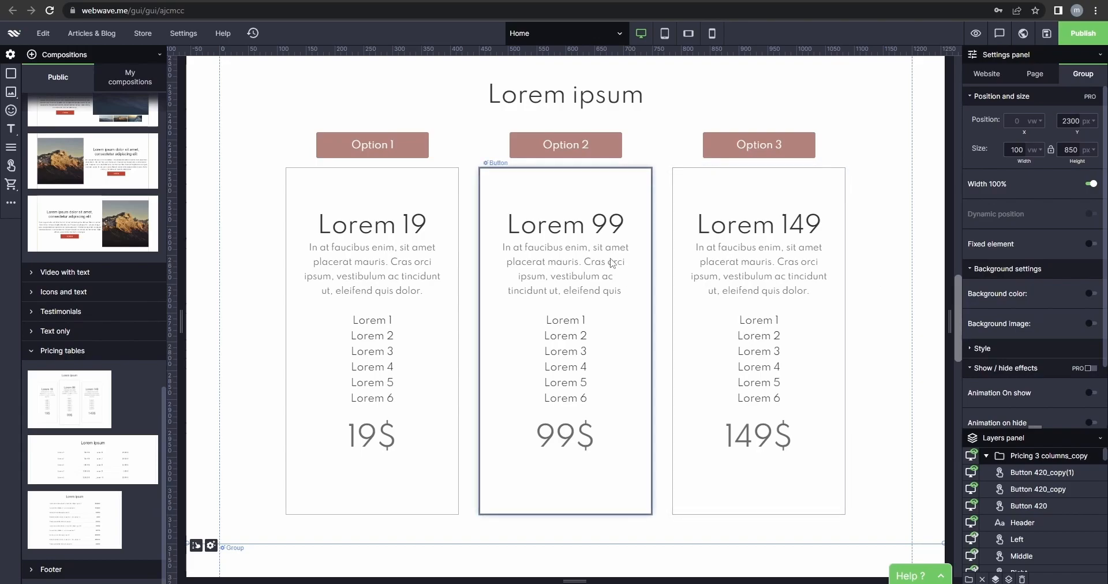
Move the Right and Left pricing cards onto the Middle card so all three are stacked at the same position
left_click(710, 274)
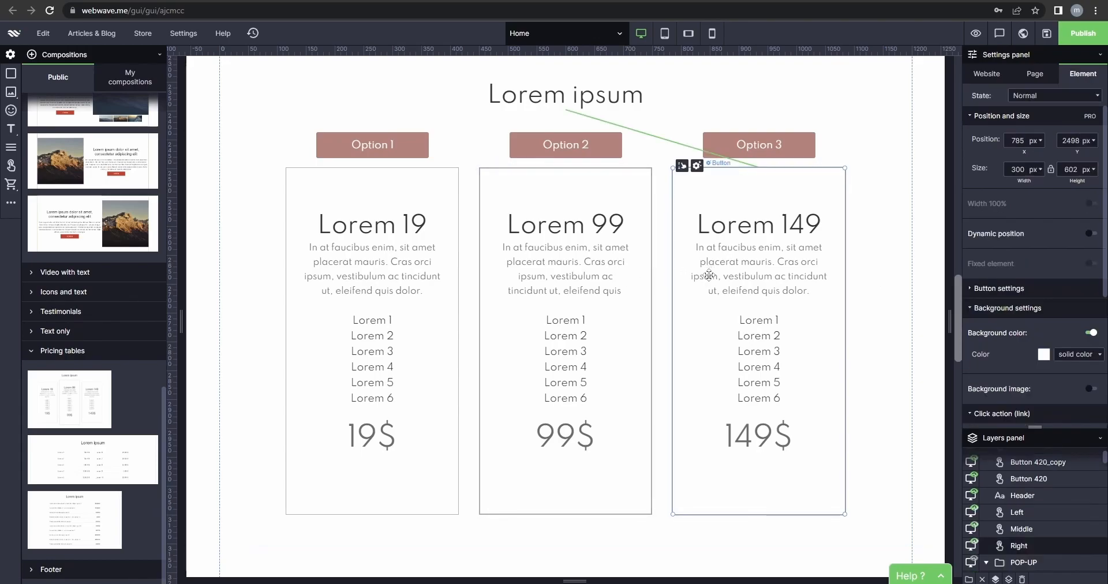
left_click_drag(682, 279, 516, 285)
left_click(427, 306)
left_click_drag(426, 328, 606, 329)
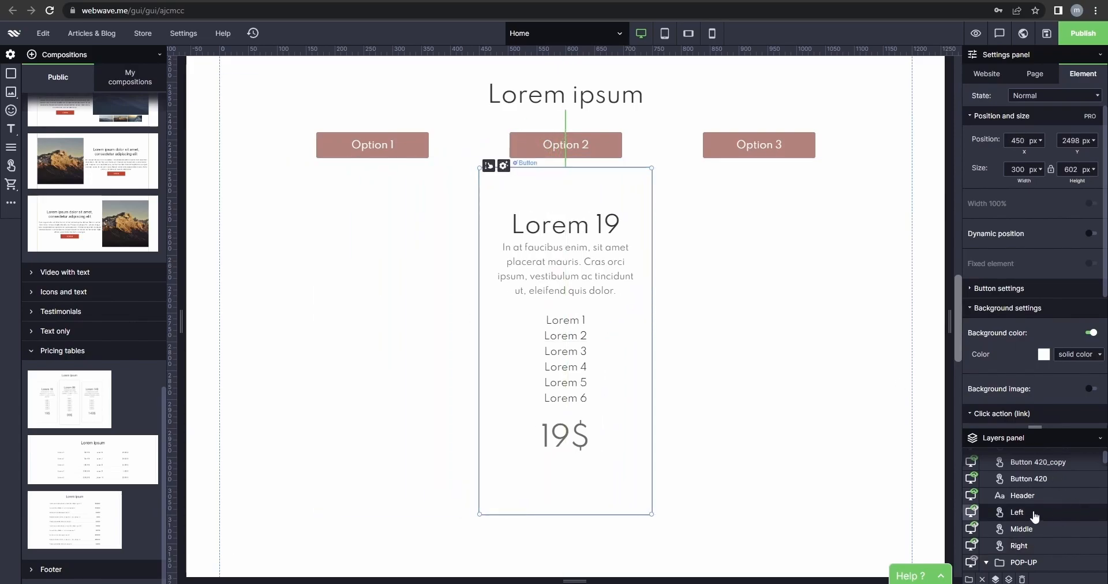
Set the default visibility of the Left card to Hidden
scroll(1035, 515, "down", 1)
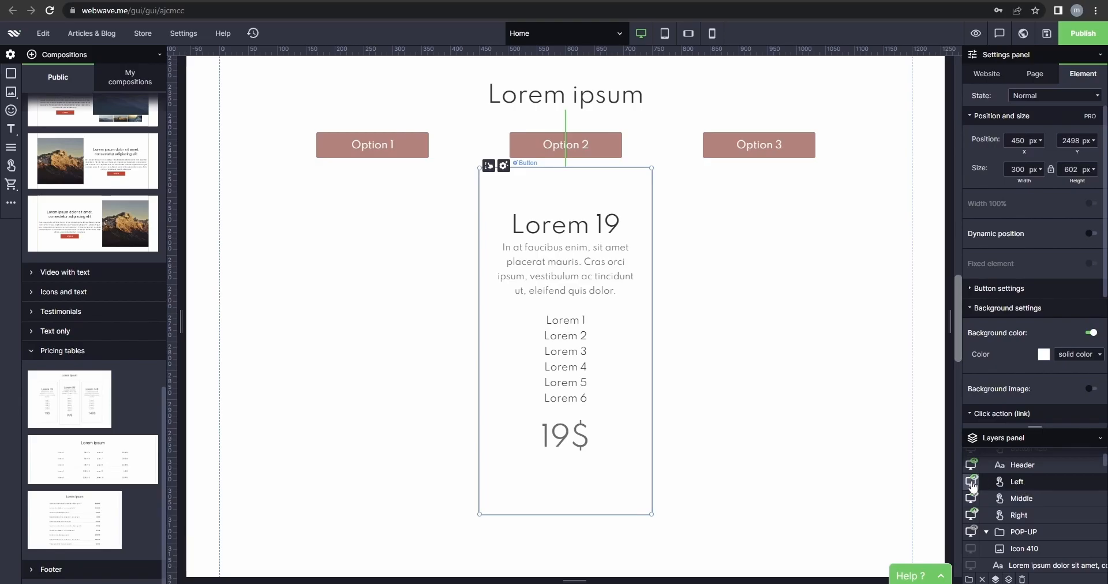
left_click(972, 482)
left_click(485, 319)
left_click(471, 341)
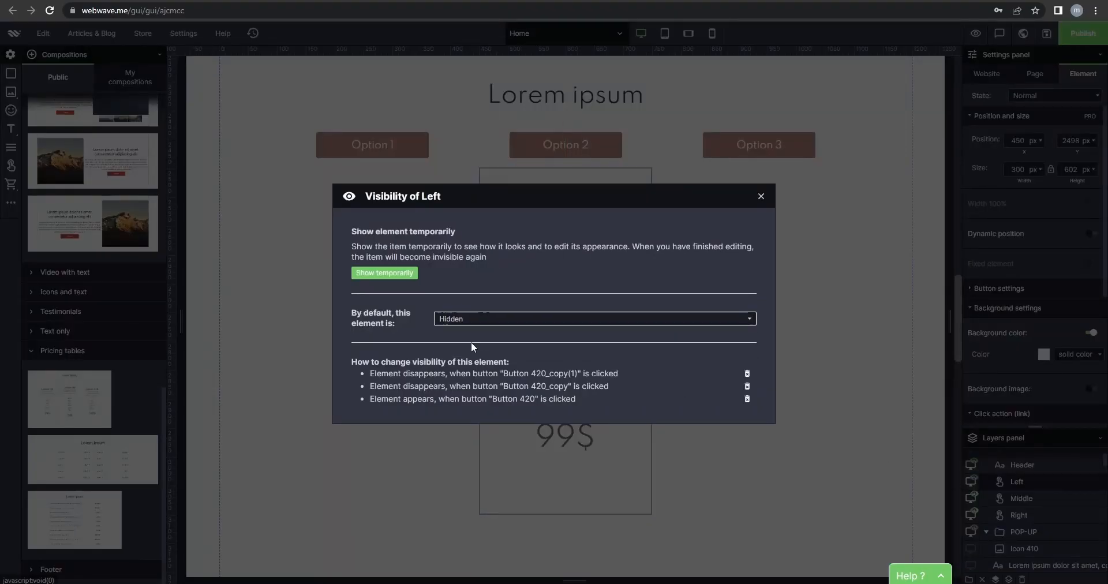
left_click(762, 197)
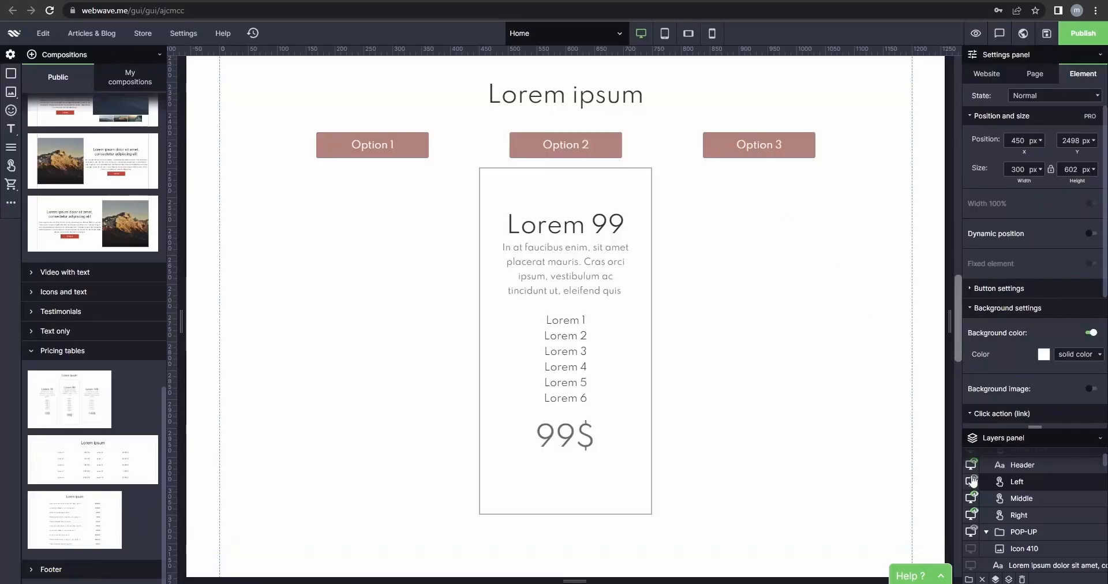
Set the default visibility of the Right card to Hidden
left_click(971, 515)
left_click(445, 319)
left_click(470, 341)
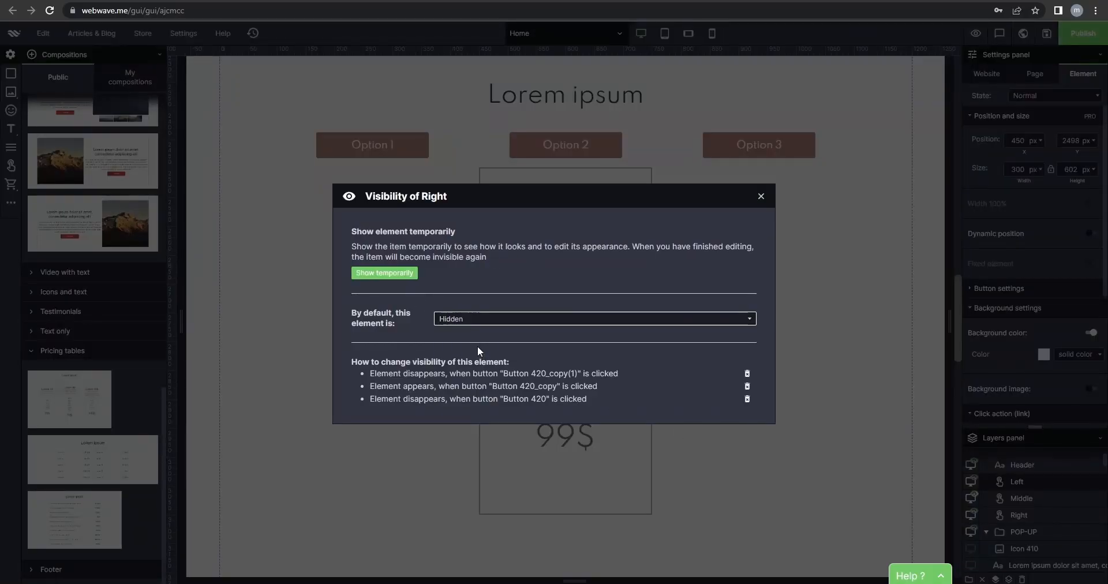
left_click(762, 197)
left_click(683, 307)
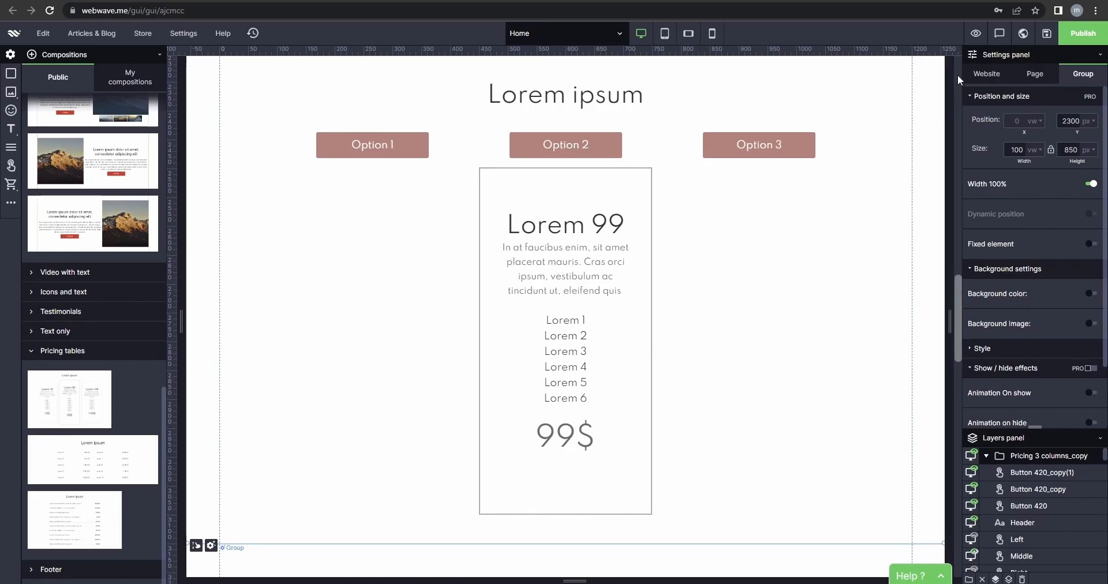
Preview the page and test the three option buttons with the stacked pricing cards
left_click(977, 35)
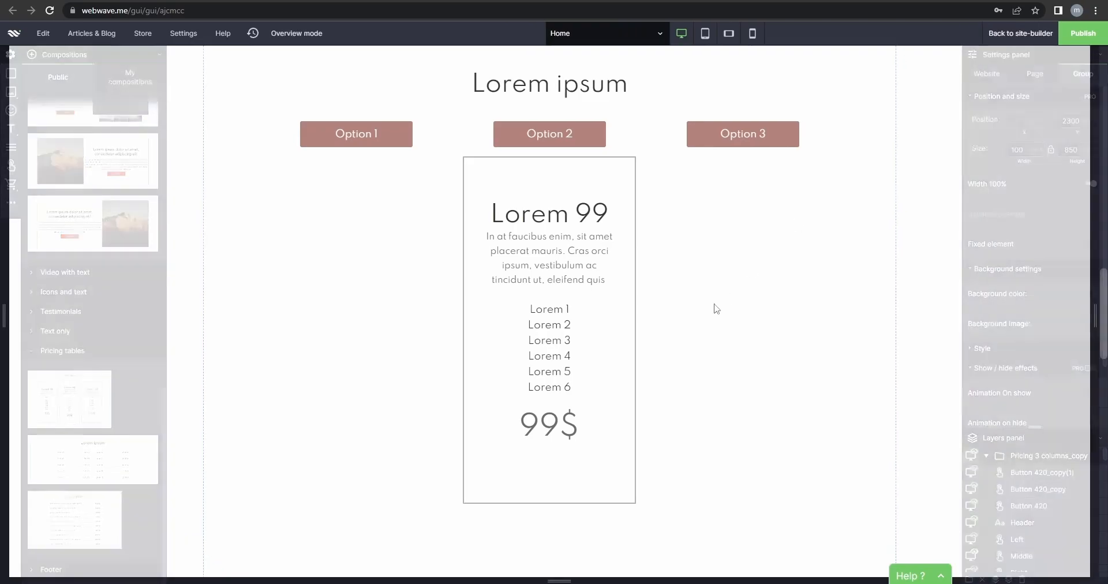
left_click(367, 140)
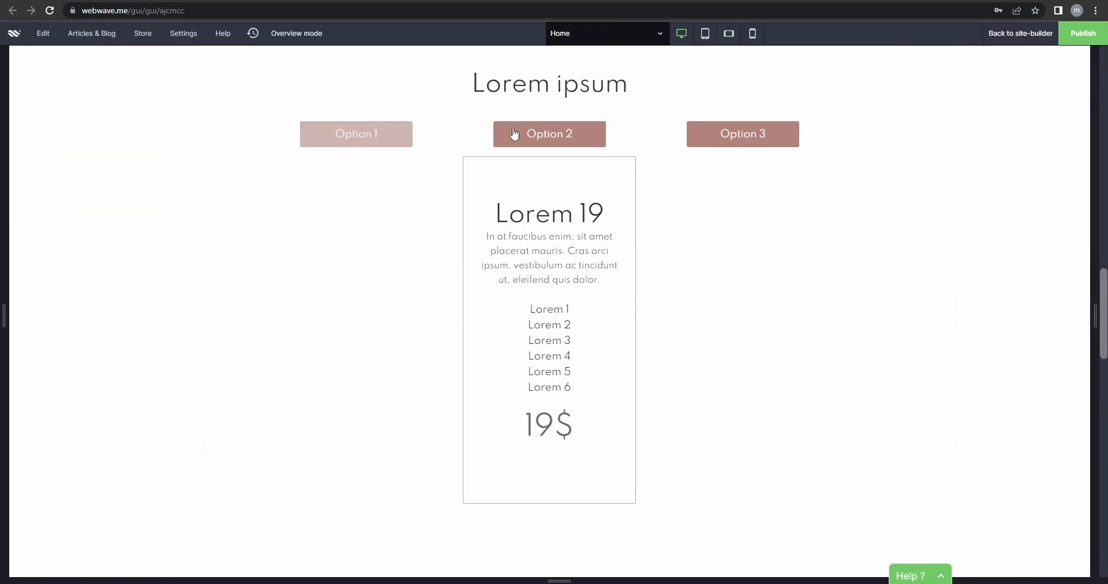
left_click(536, 132)
left_click(728, 140)
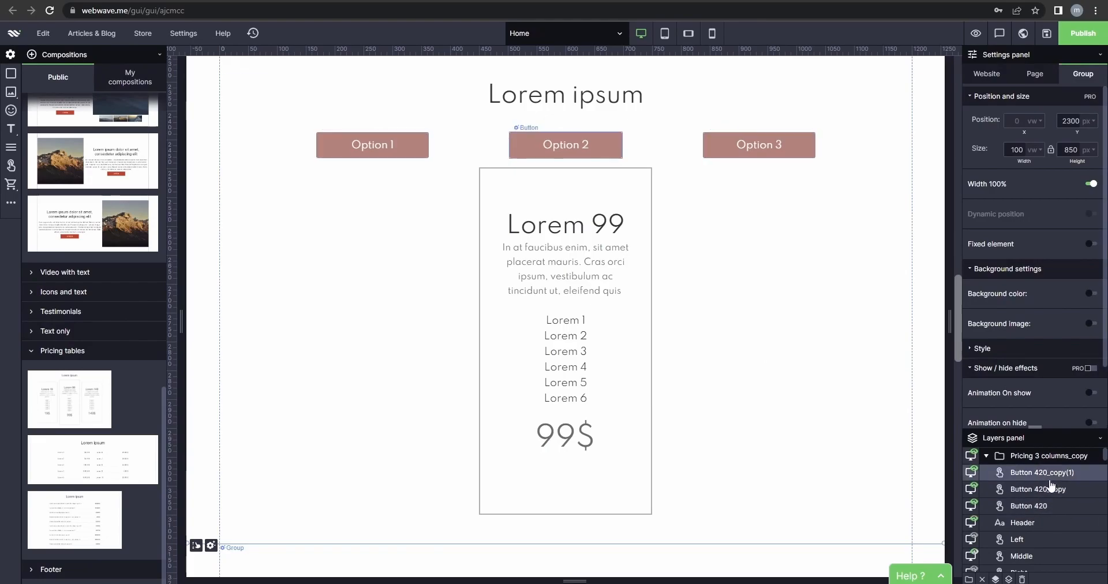
Enable the on-show animation for the Left card and set its type to Fade in
left_click(1028, 524)
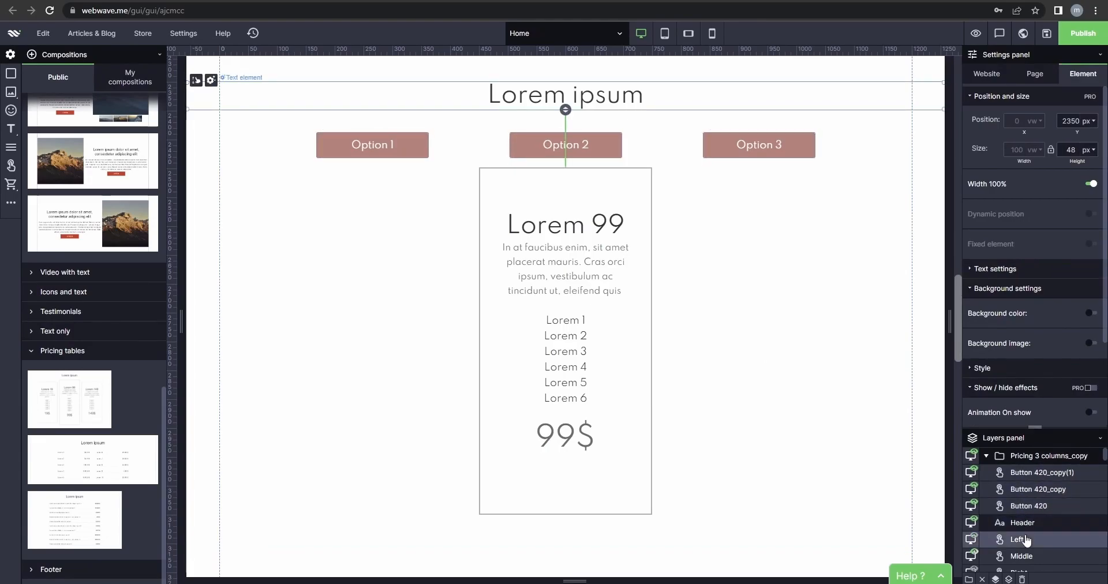
scroll(1032, 522, "down", 1)
left_click(1034, 487)
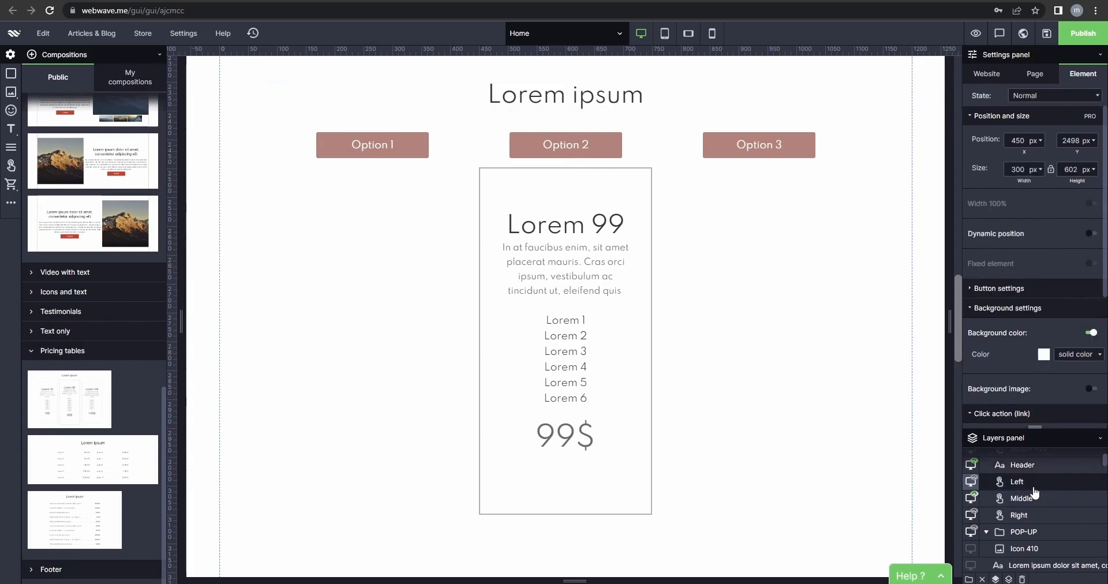
scroll(998, 283, "down", 2)
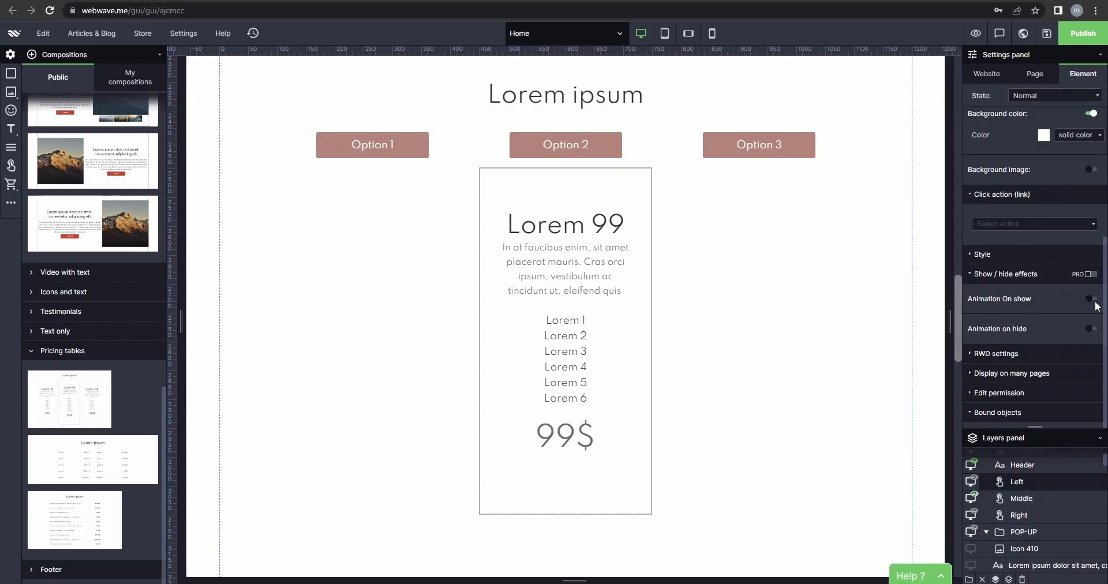
left_click(1091, 299)
scroll(1085, 345, "down", 2)
left_click(1068, 207)
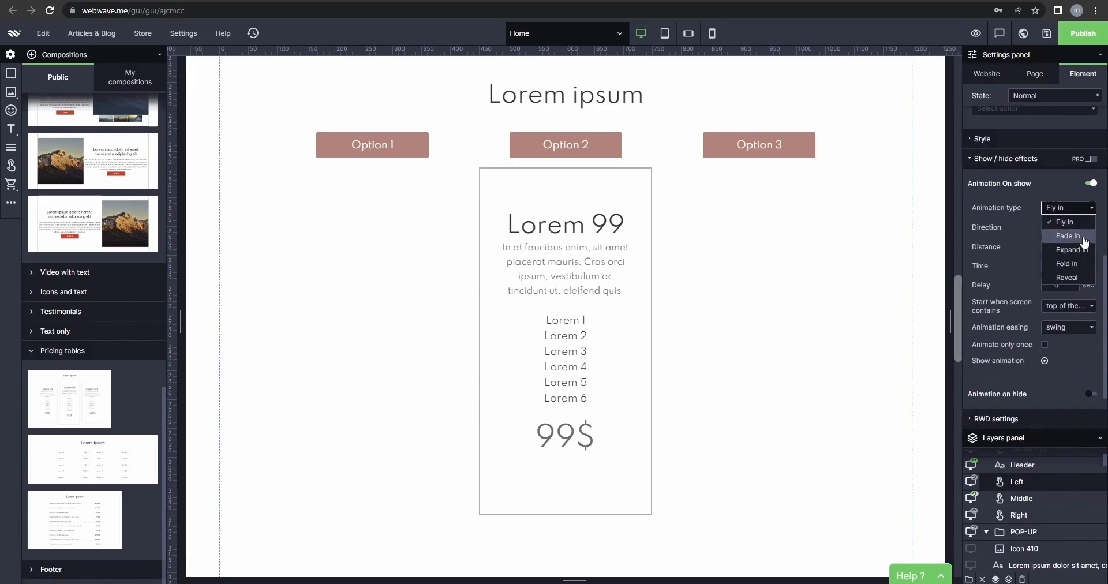
left_click(1068, 236)
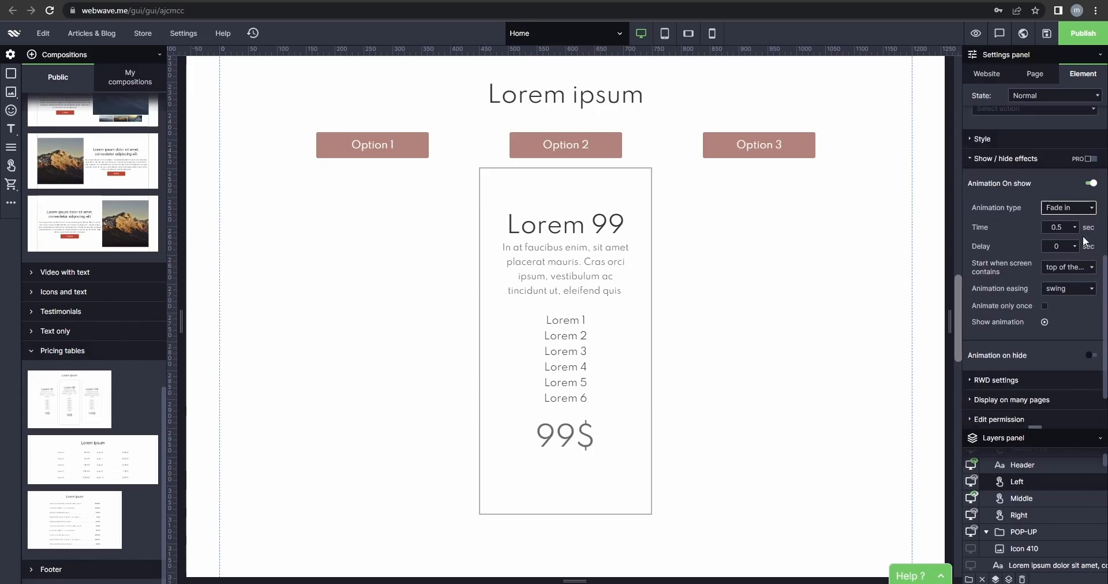
Enable the on-hide animation for the Left card and set its type to Fade out
left_click(1090, 355)
left_click(1072, 383)
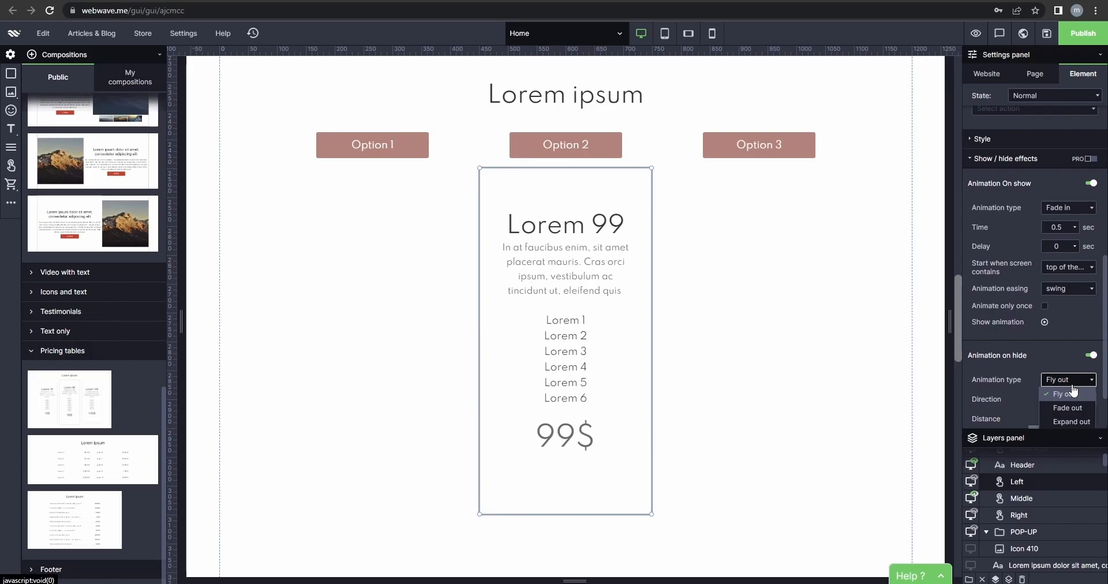
left_click(1076, 408)
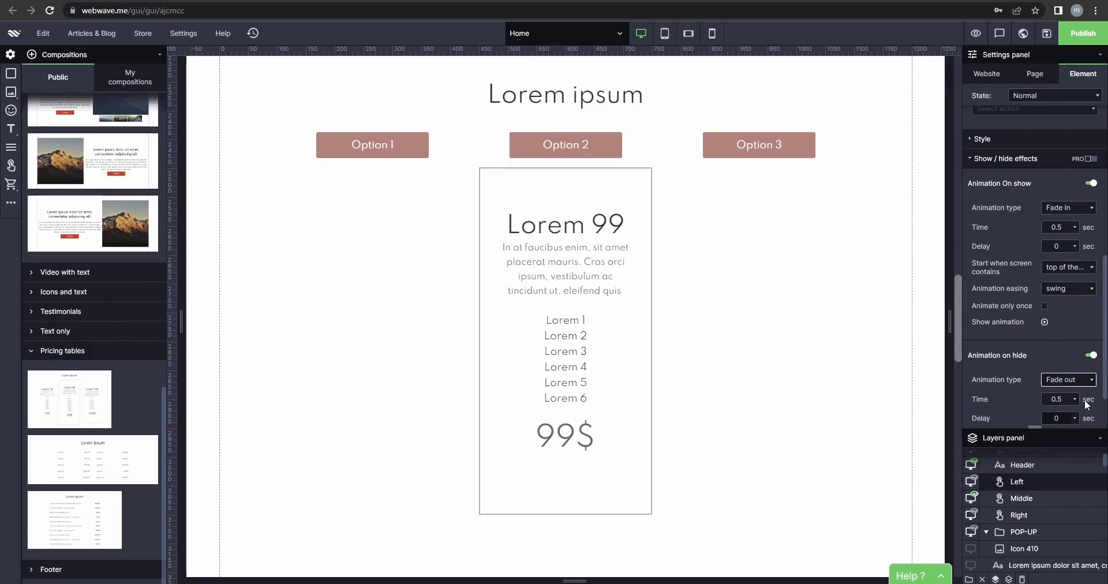
left_click(1089, 382)
left_click(1089, 382)
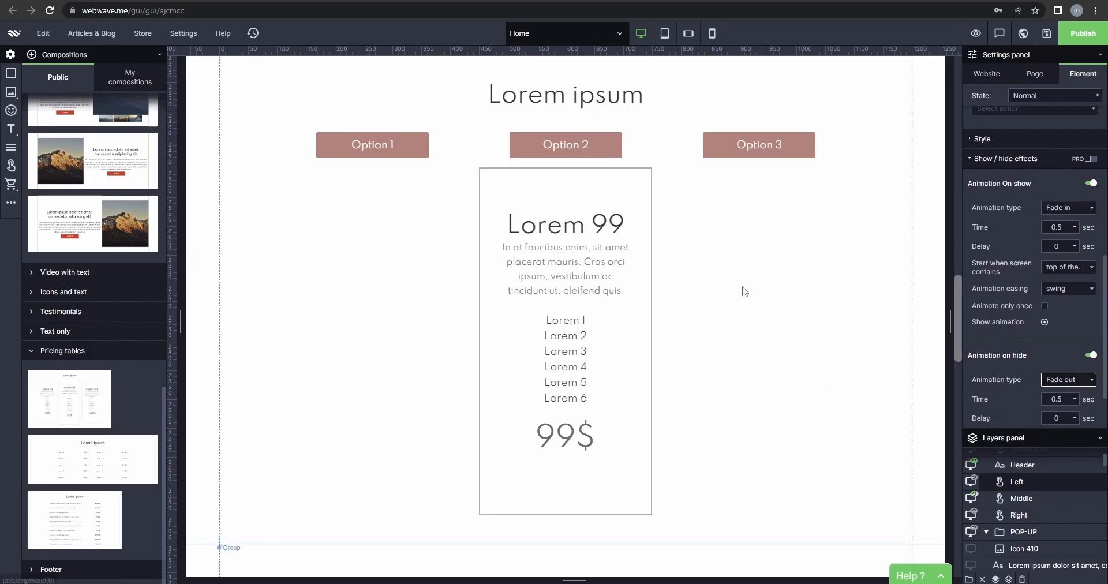
Enable the on-show animation for the Middle card and set its type to Fade in
left_click(1023, 498)
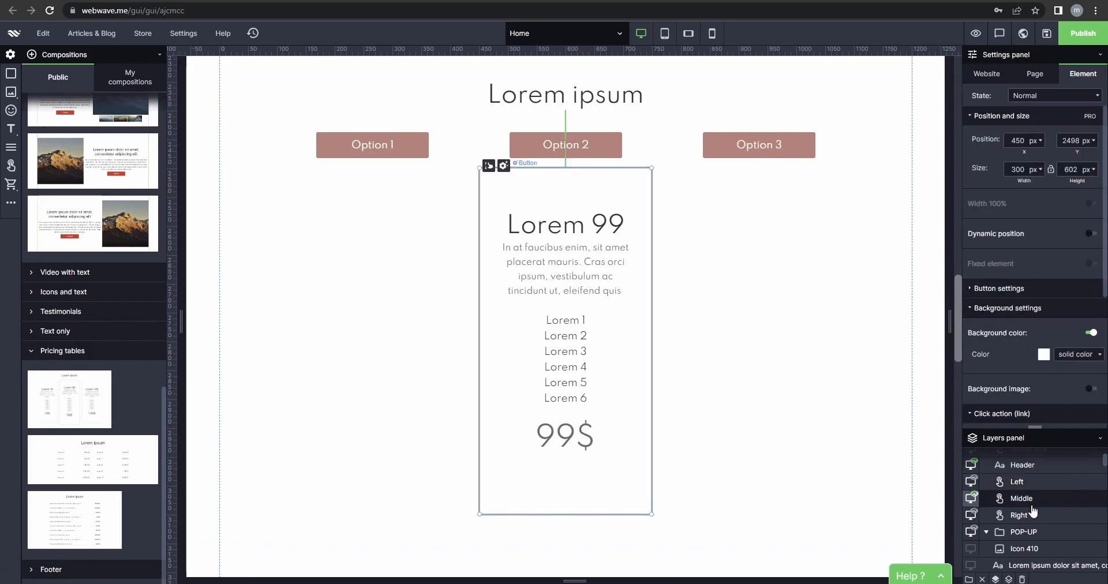
scroll(1023, 331, "down", 3)
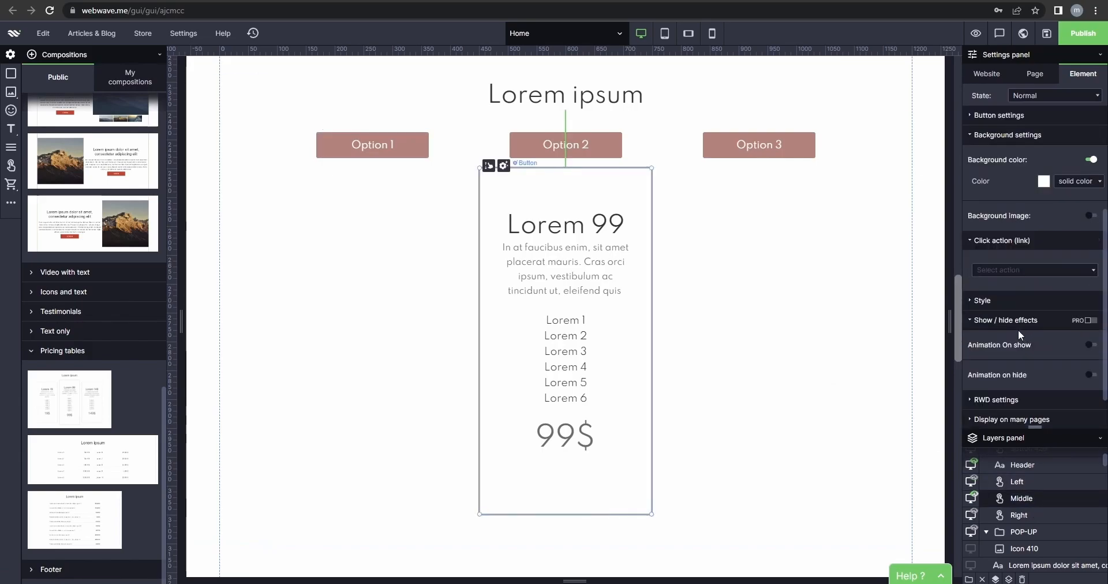
scroll(1093, 310, "down", 1)
left_click(1091, 299)
left_click(1068, 323)
left_click(1068, 352)
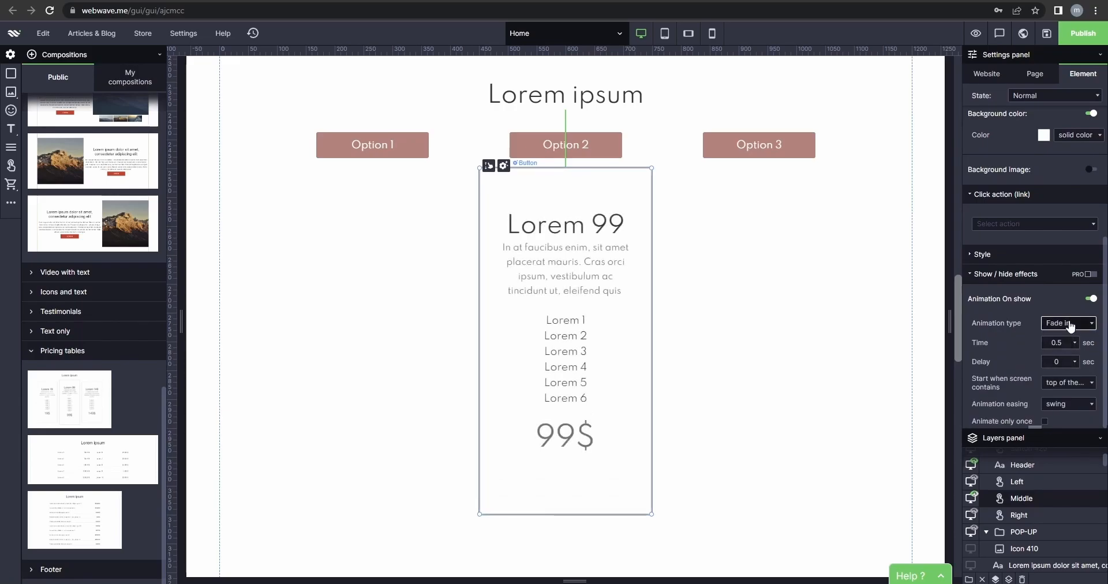
Enable the on-hide animation for the Middle card and set its type to Fade out
scroll(1035, 352, "down", 2)
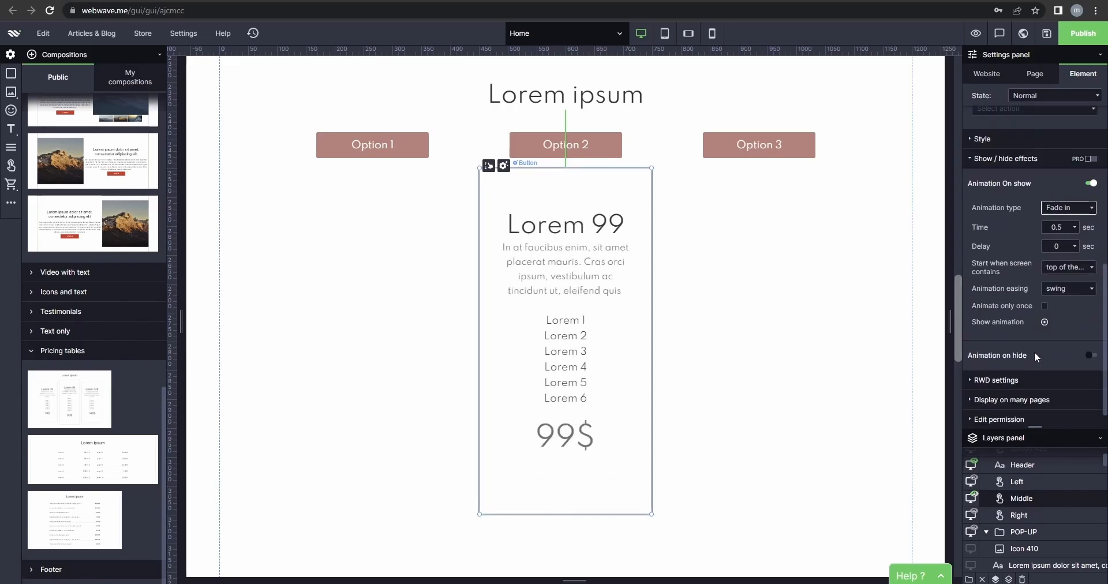
left_click(1093, 357)
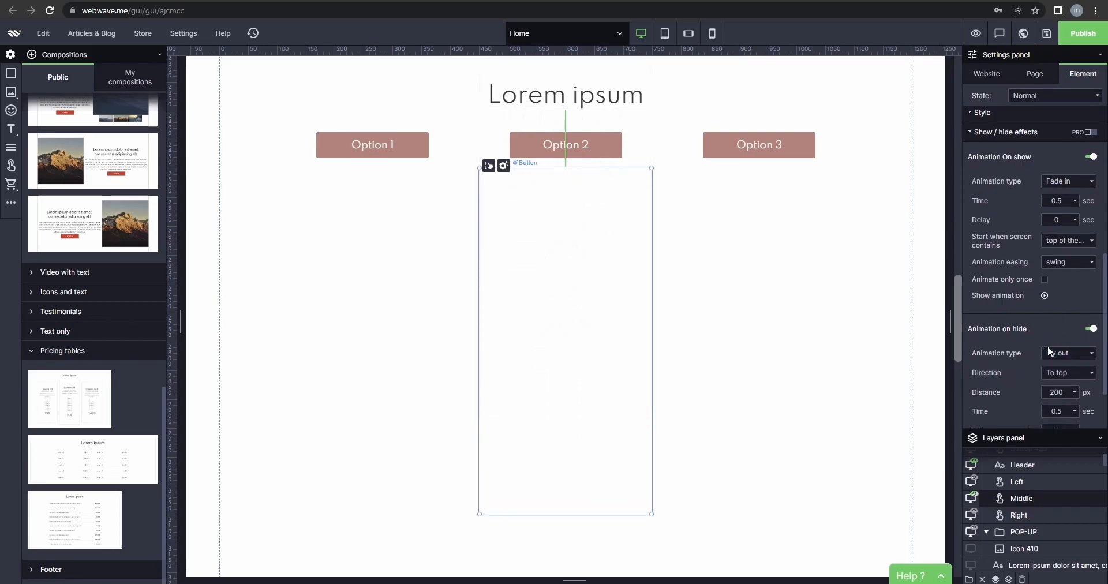
left_click(1077, 356)
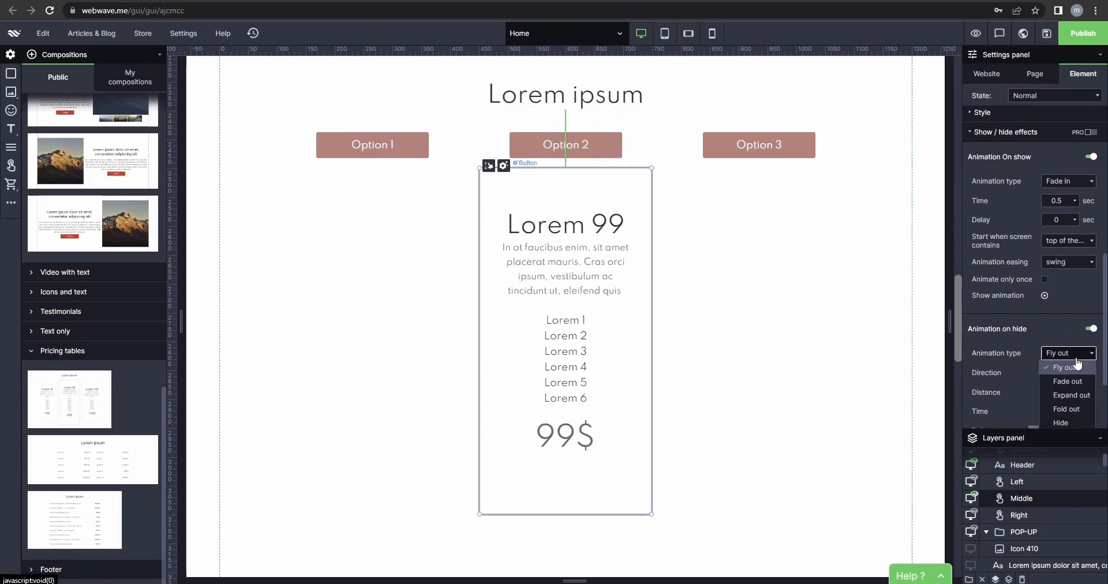
left_click(1068, 378)
Enable the on-show animation for the Right card and set its type to Fade in
left_click(1043, 520)
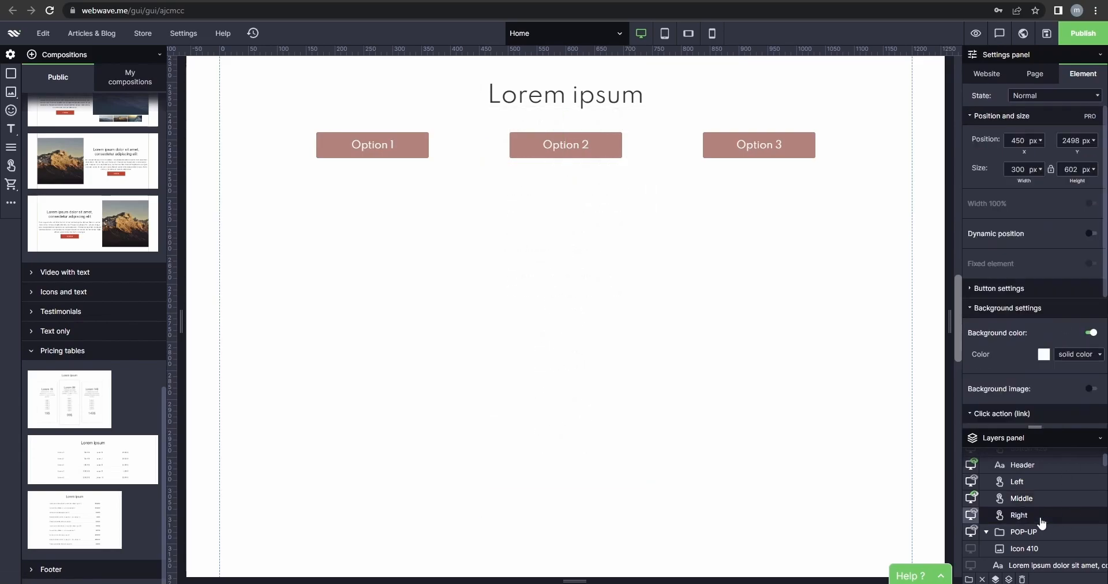
scroll(1057, 274, "down", 3)
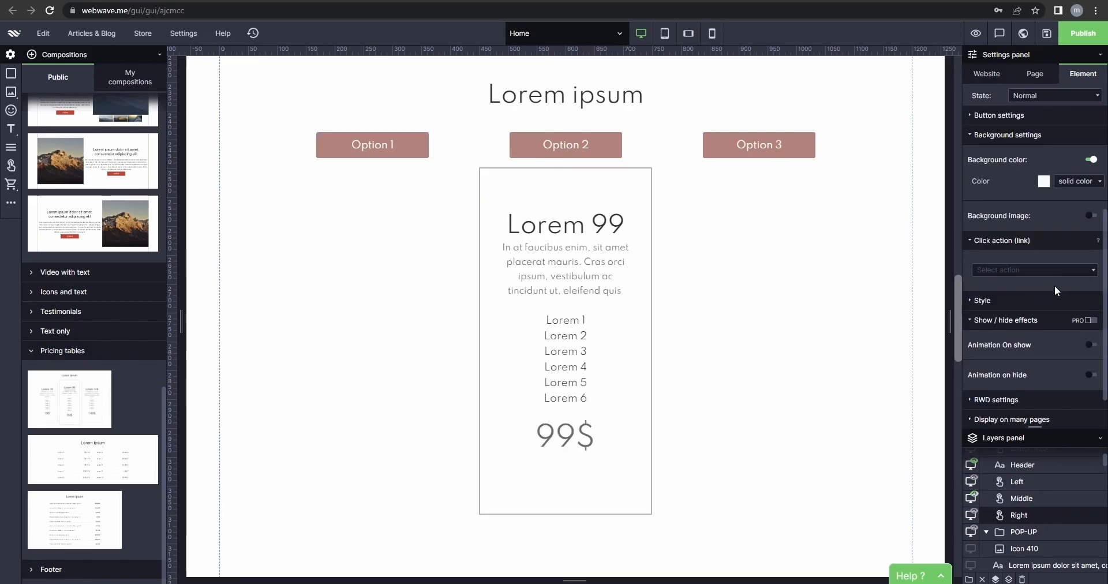
scroll(1031, 302, "down", 1)
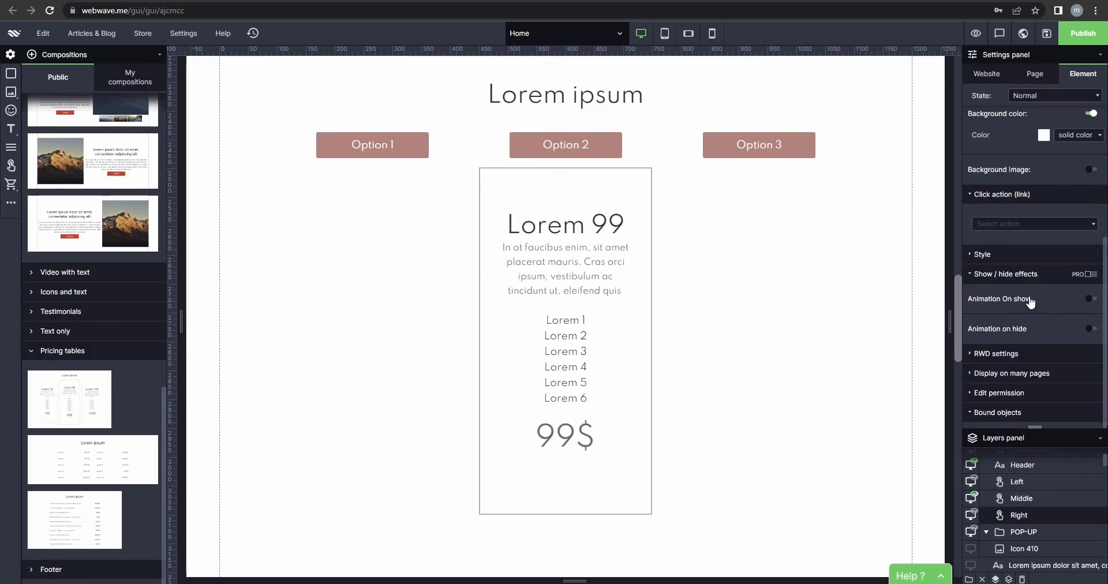
left_click(1093, 299)
left_click(1082, 325)
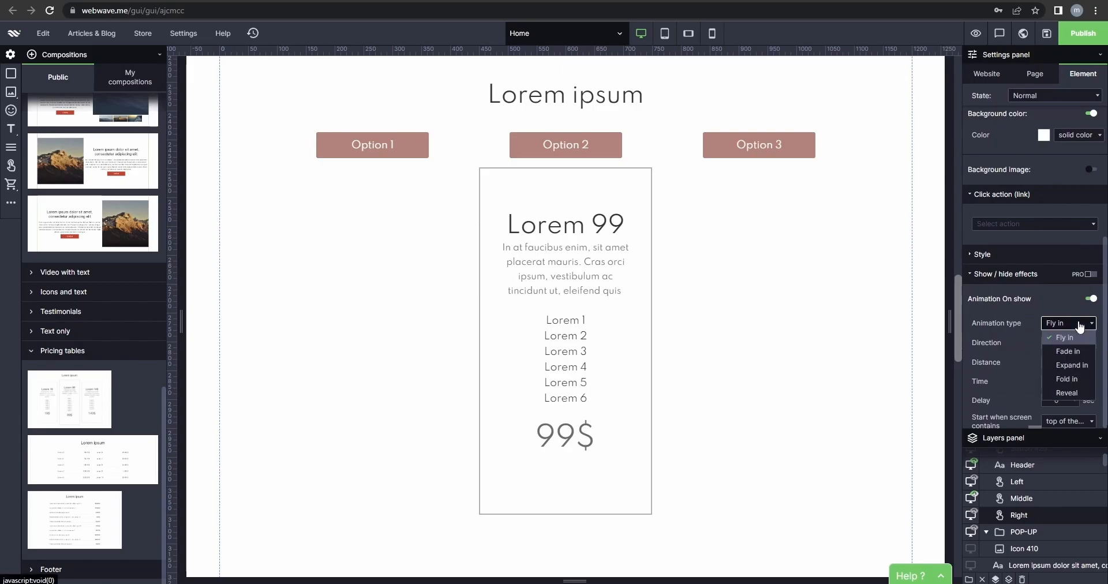
left_click(1065, 352)
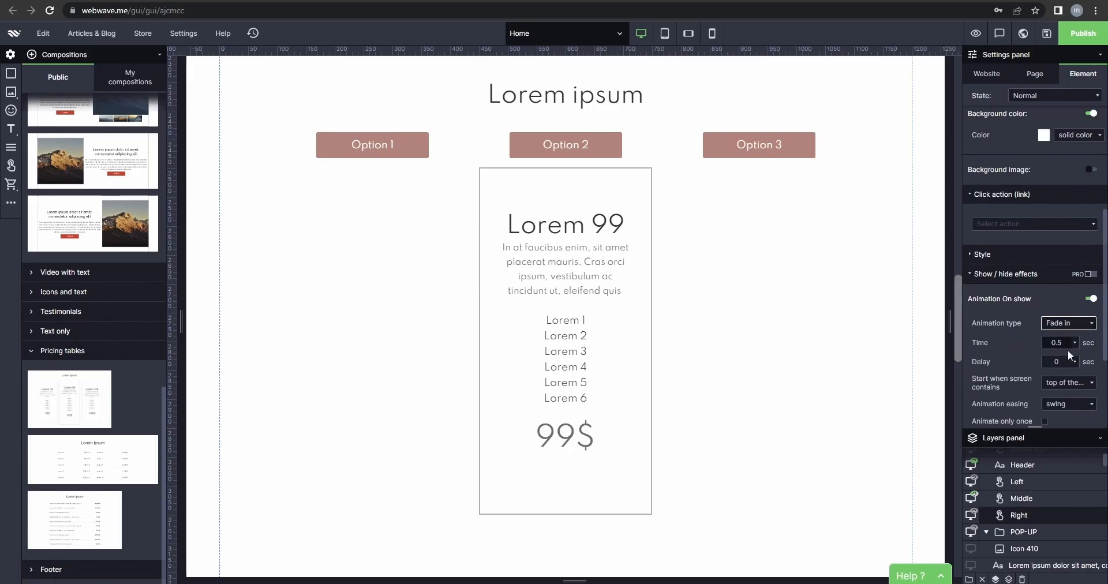
scroll(1077, 381, "down", 1)
scroll(1080, 372, "down", 1)
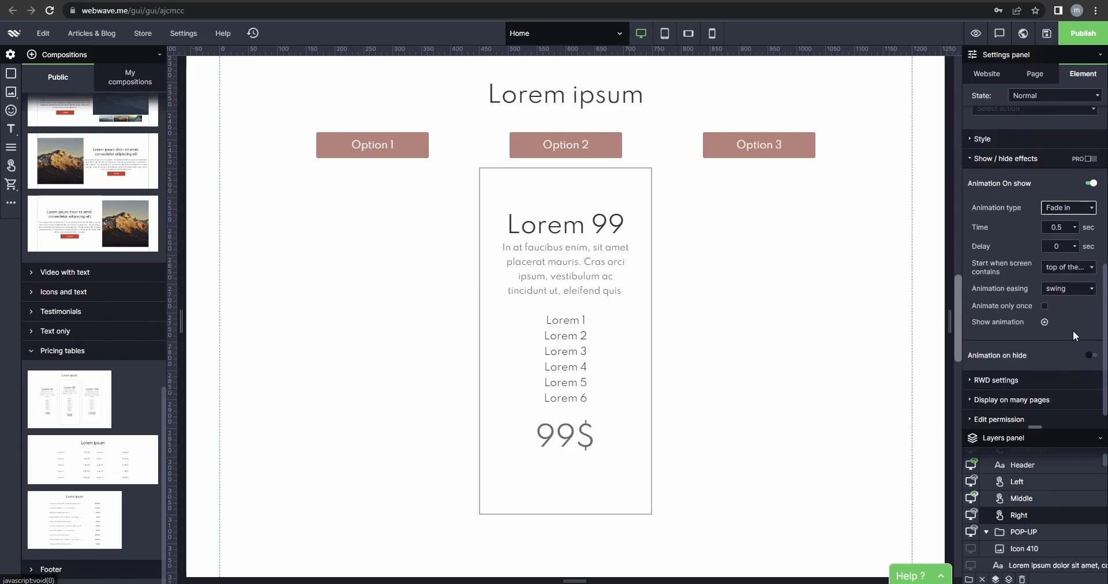
Enable the on-hide animation for the Right card and set its type to Fade out
left_click(1088, 357)
left_click(1069, 379)
left_click(1066, 411)
left_click(1068, 362)
left_click(784, 330)
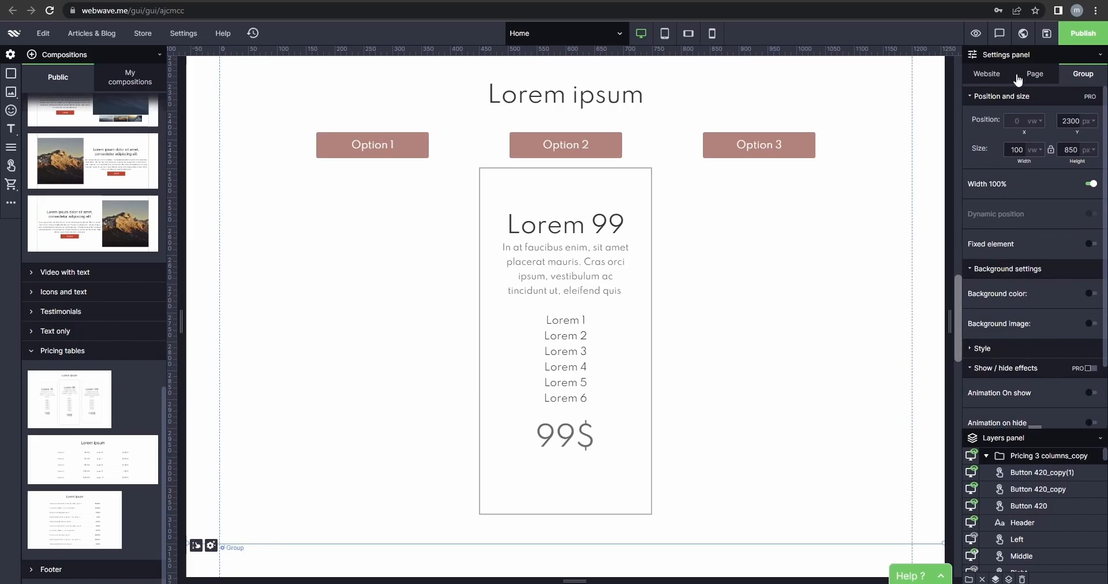
Preview the home page, test how Option 1, Option 2 and Option 3 switch the pricing cards, and return to the editor
left_click(975, 33)
left_click(362, 134)
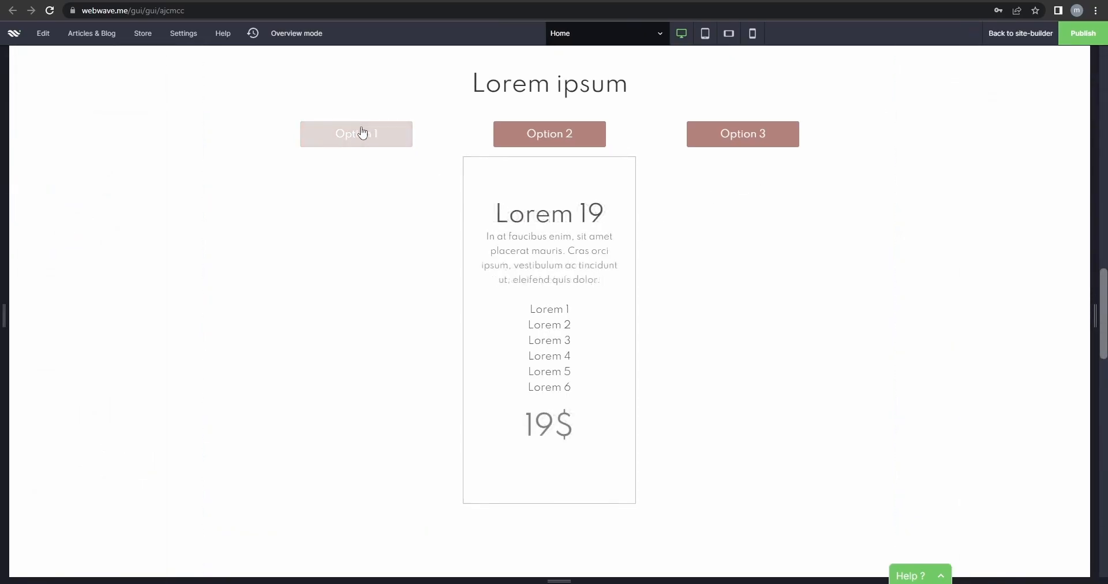
left_click(532, 136)
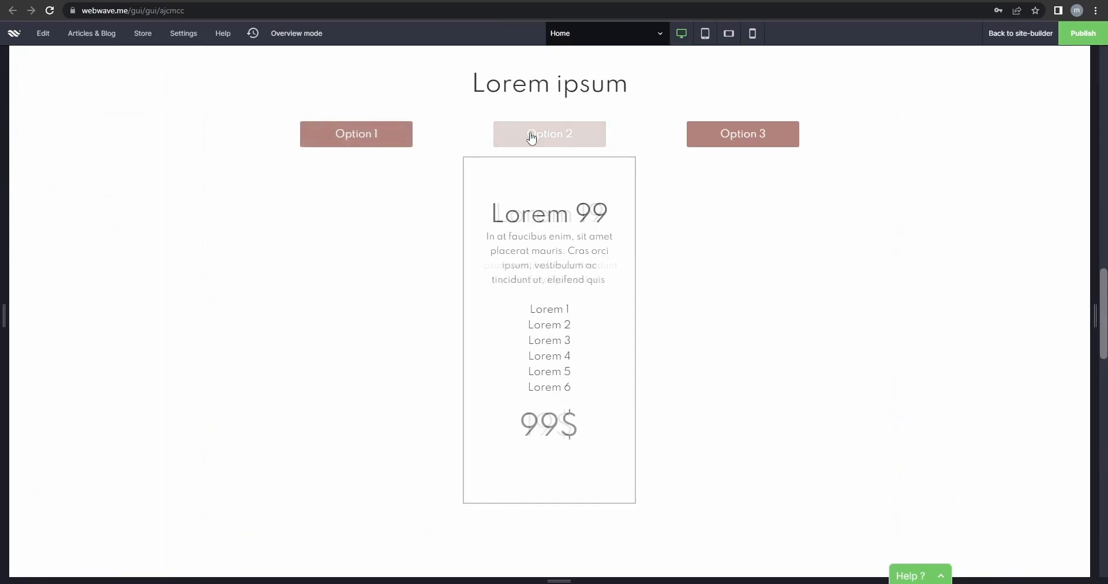
left_click(747, 140)
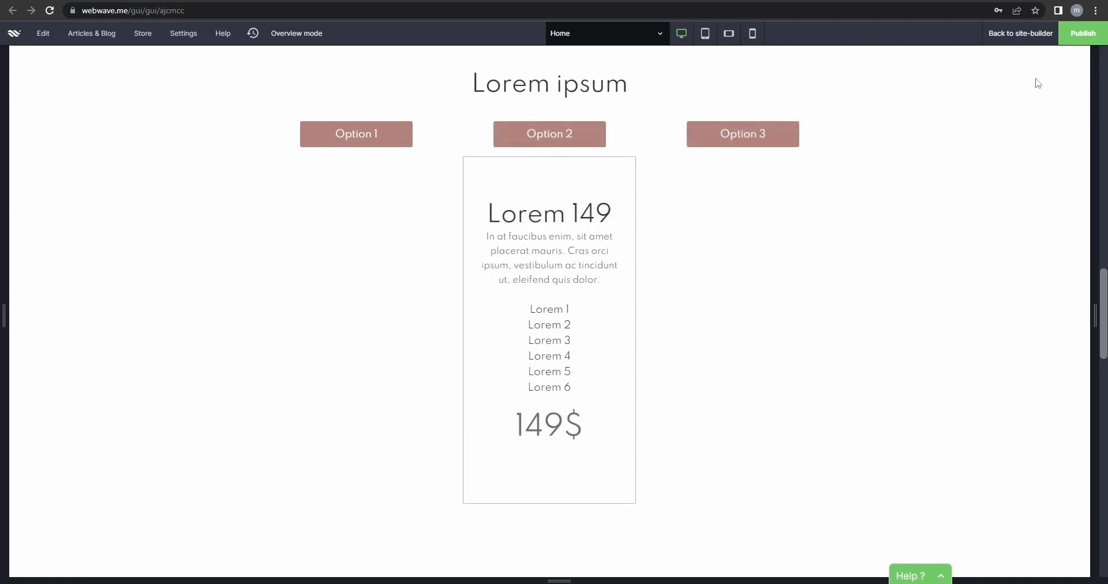
left_click(1014, 37)
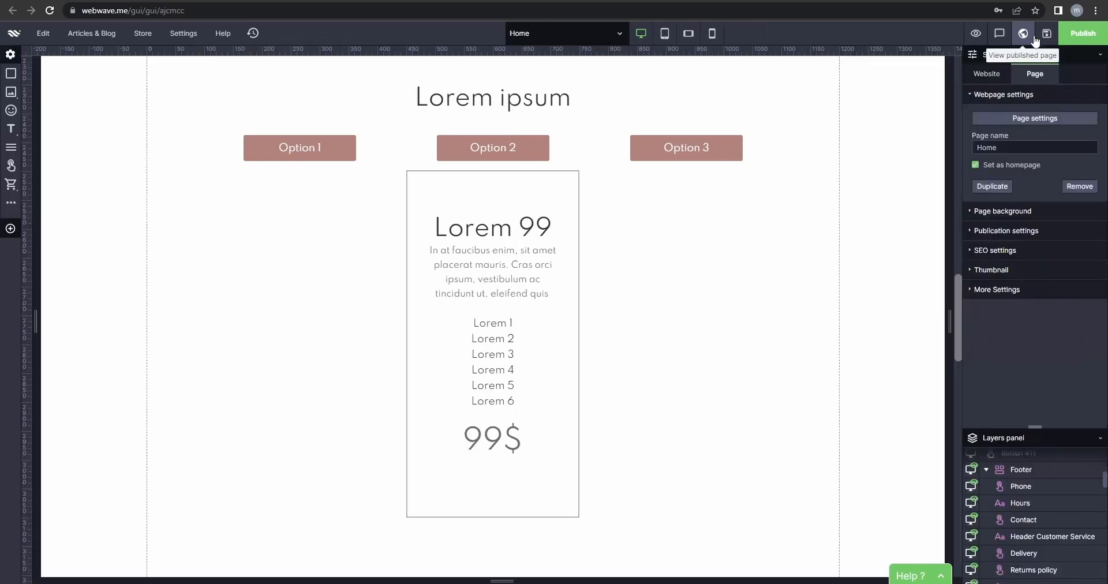
scroll(203, 277, "up", 6)
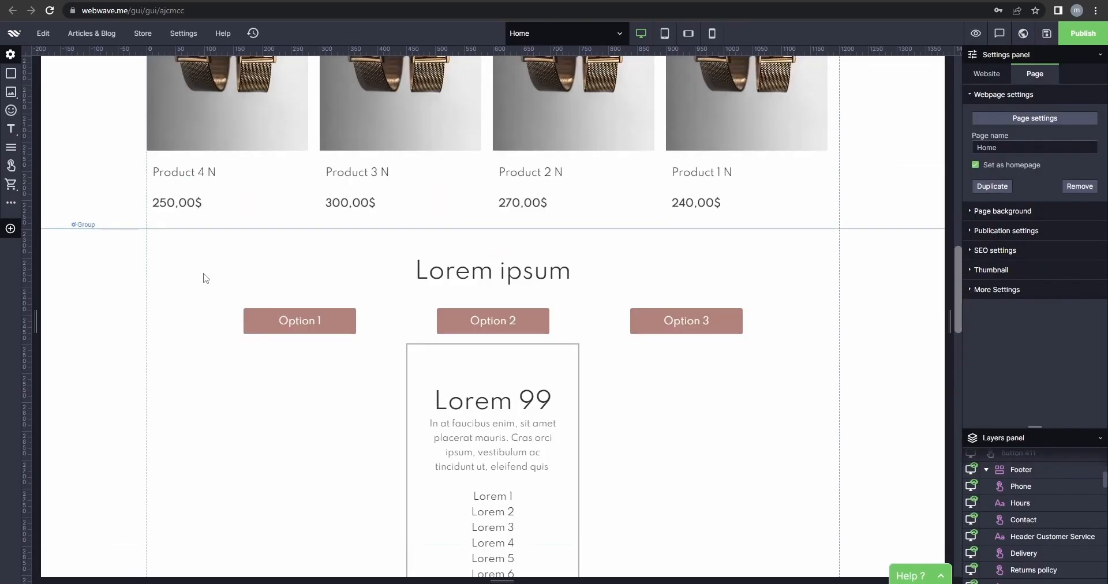
scroll(205, 297, "down", 6)
scroll(202, 306, "up", 2)
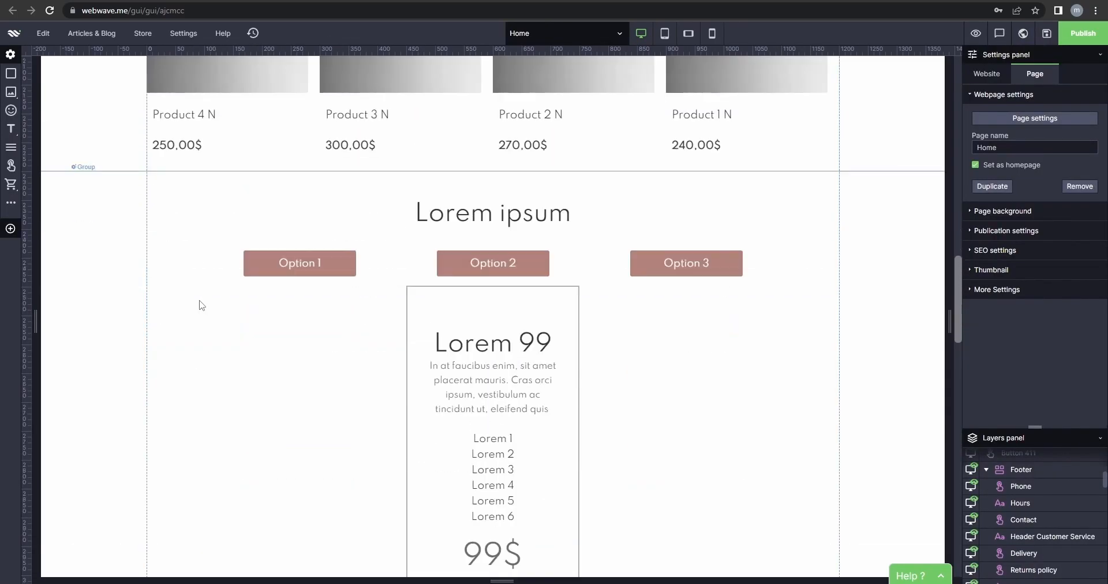
scroll(210, 354, "down", 2)
scroll(213, 388, "up", 4)
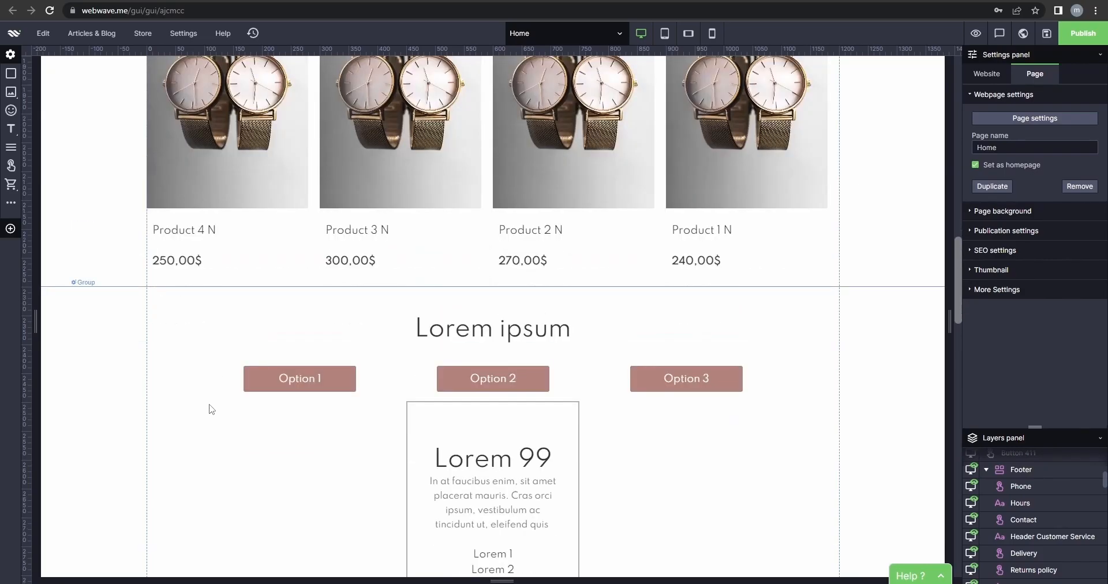
scroll(207, 405, "down", 2)
scroll(210, 411, "down", 1)
scroll(206, 460, "up", 3)
scroll(206, 460, "down", 3)
scroll(207, 459, "up", 3)
scroll(408, 371, "down", 2)
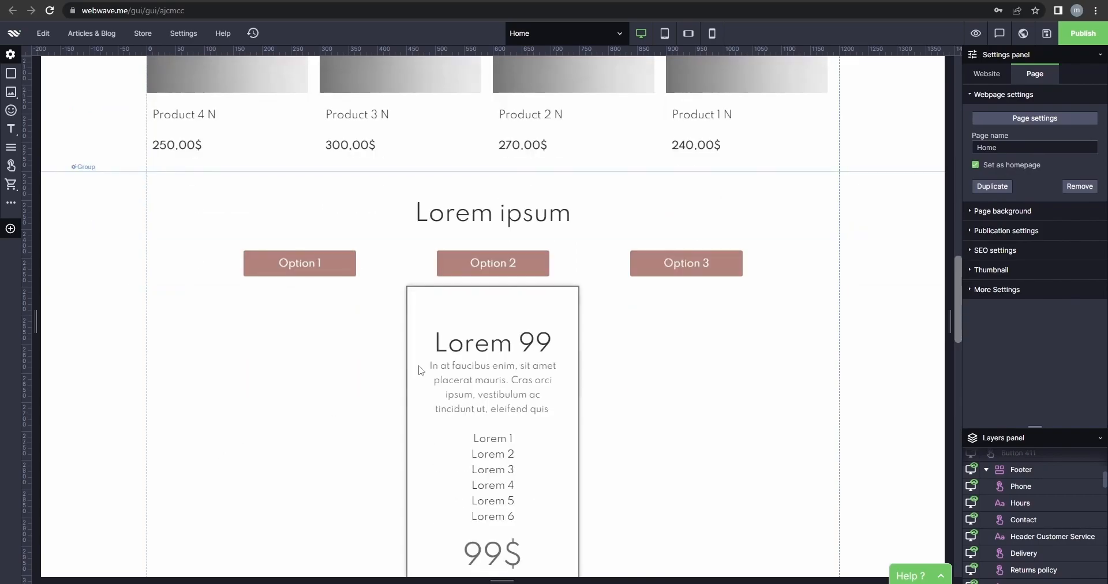
scroll(426, 368, "up", 1)
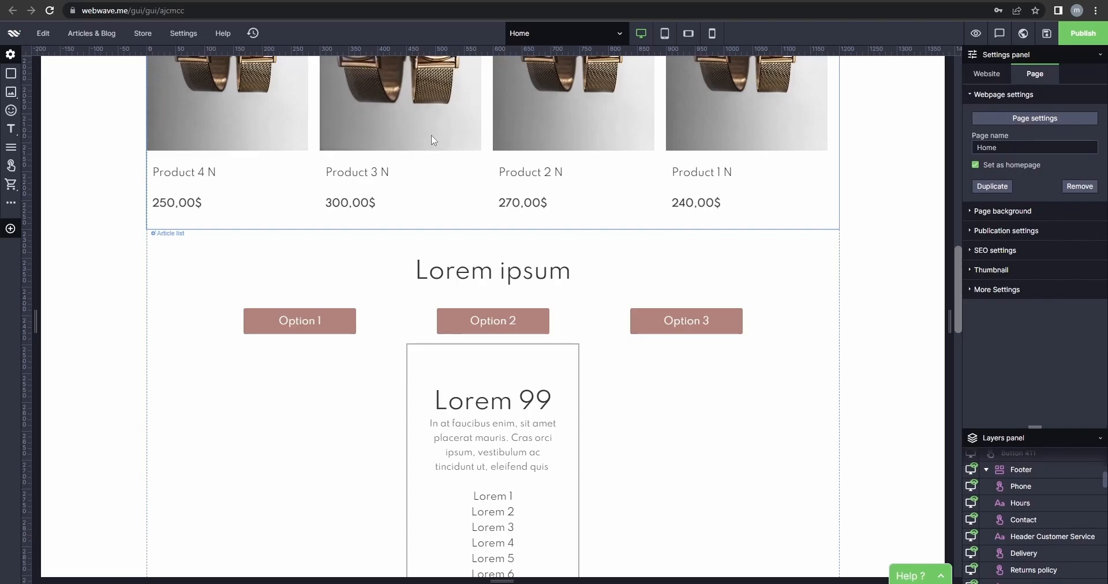
Open the shared elements for editing and duplicate the header's background, logo, menu and cart
left_click(569, 39)
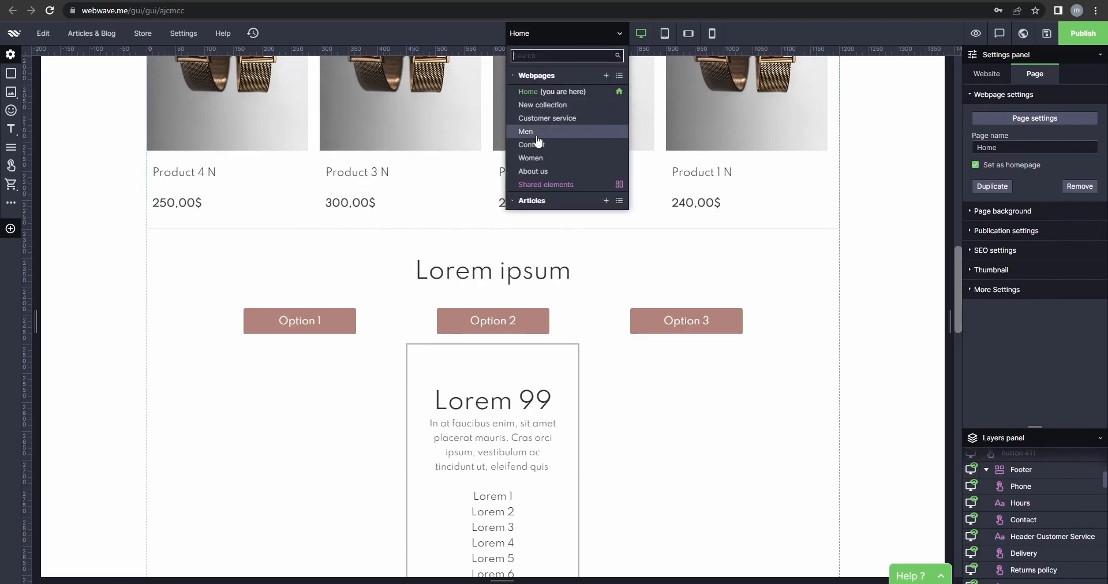
left_click(532, 185)
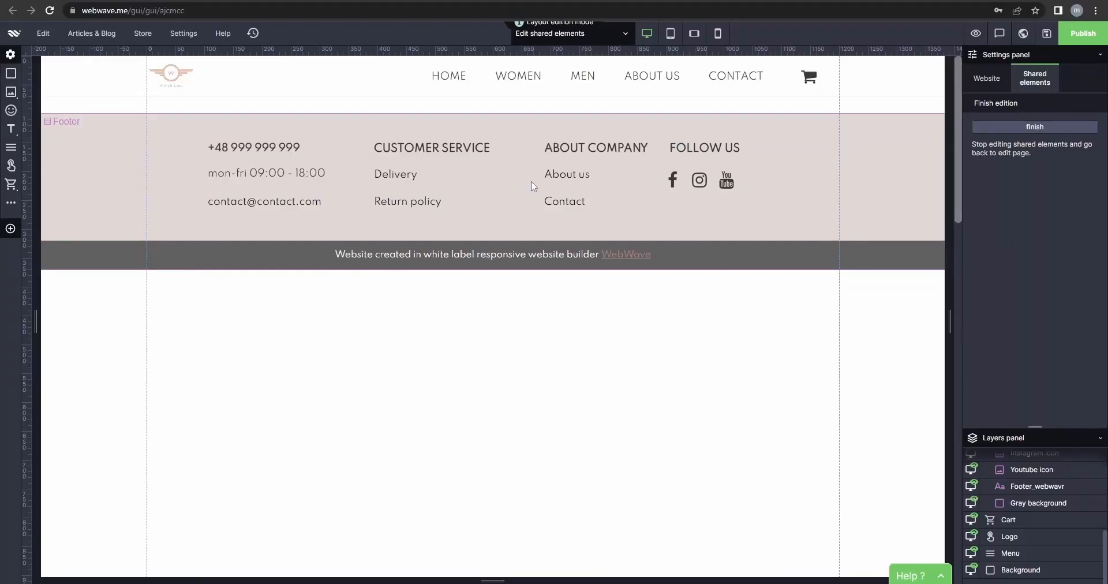
left_click_drag(167, 111, 900, 63)
left_click_drag(70, 106, 940, 23)
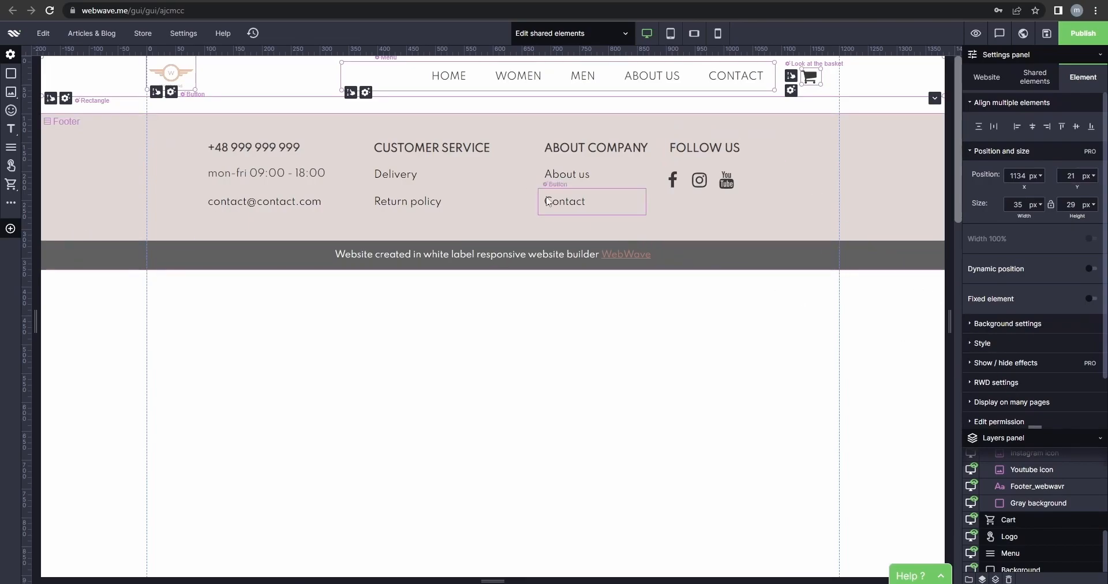
key("ctrl+v")
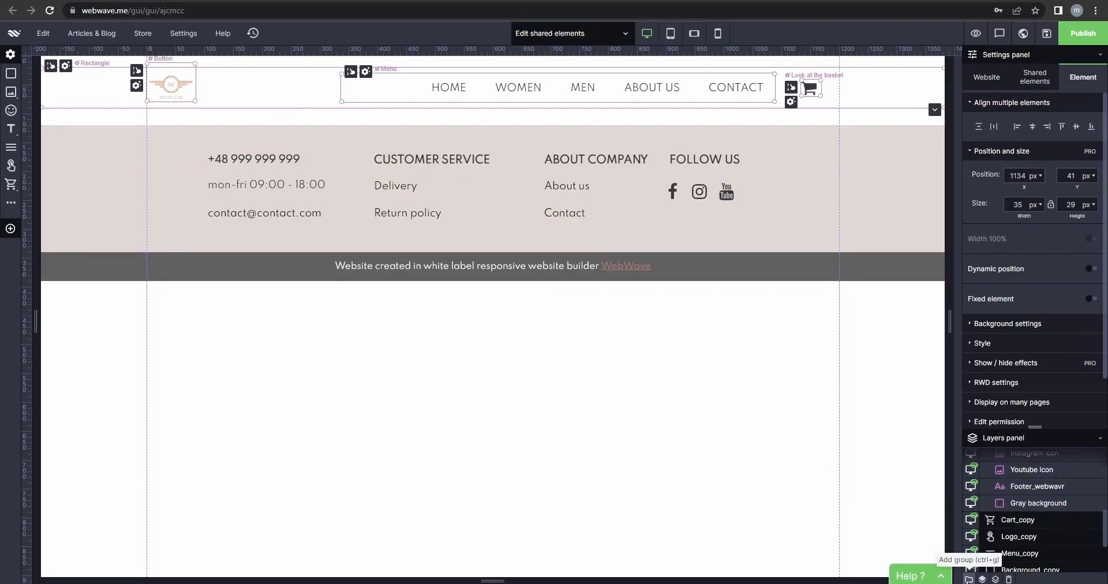
Group the copied header elements, name the group MENU 2 and set its Y position to 0
left_click(969, 579)
double_click(1045, 520)
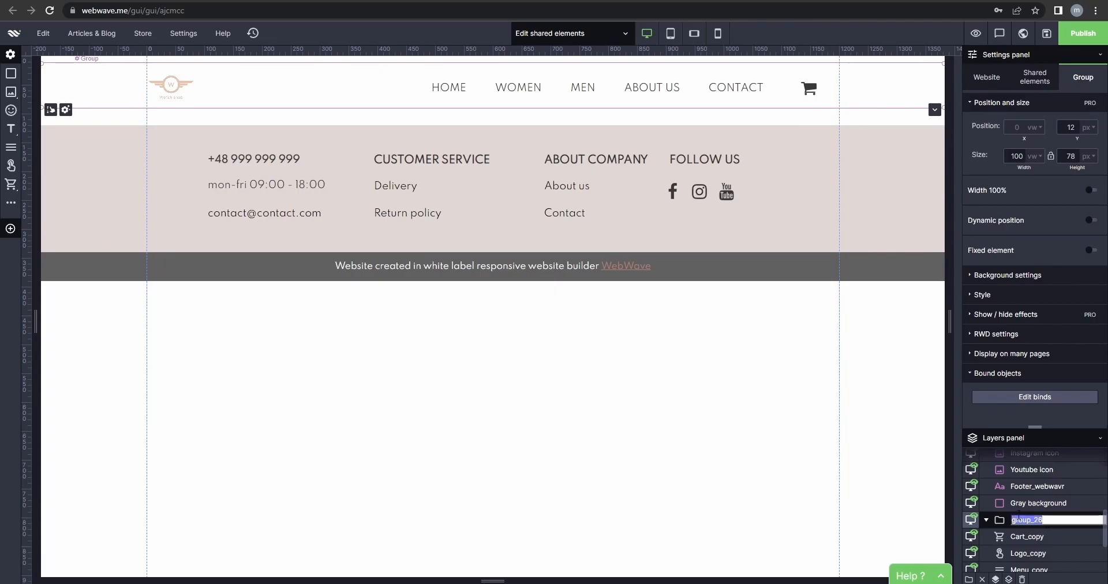
key("Return")
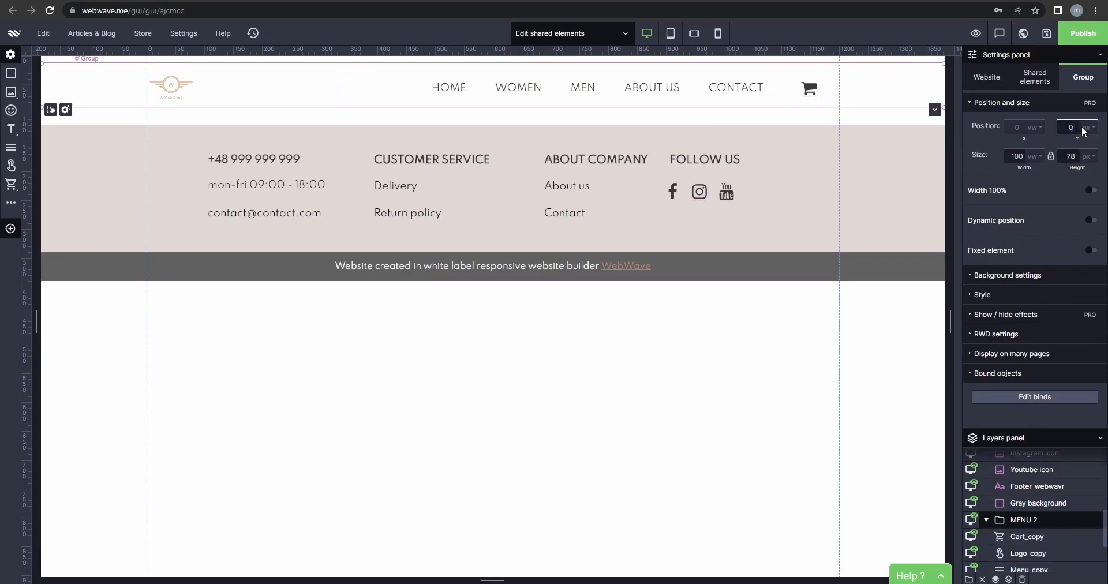
key("Return")
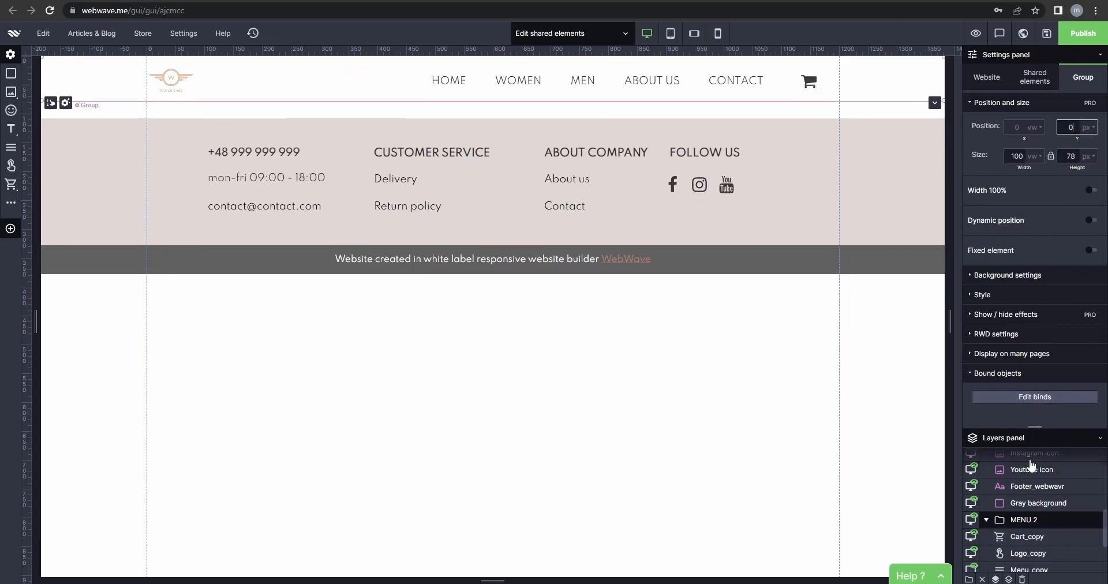
Set the background color of Background_copy in the MENU 2 group to e4d8d6
scroll(998, 508, "down", 1)
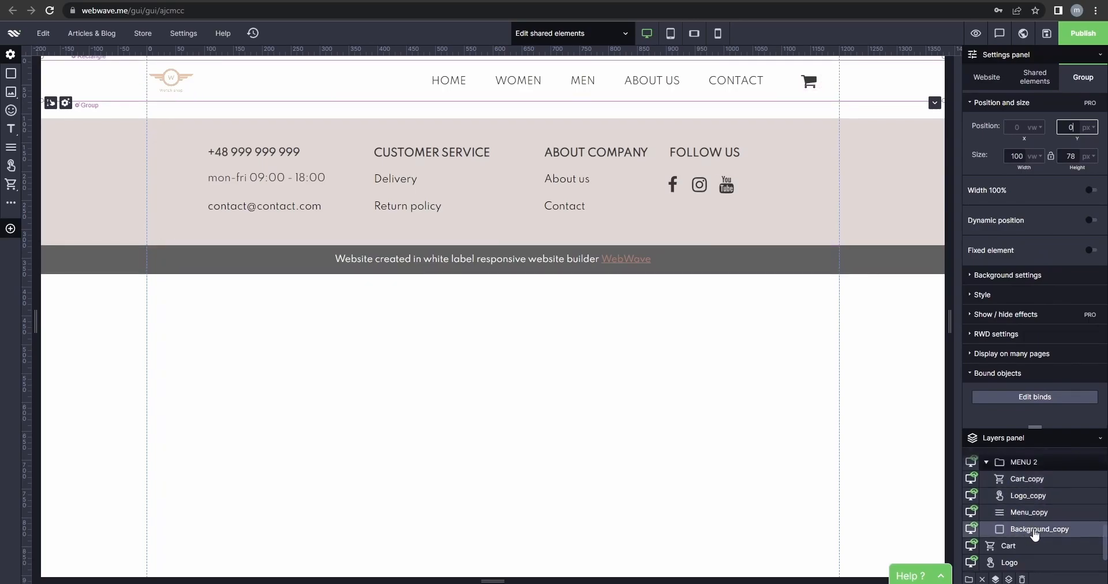
left_click(1034, 531)
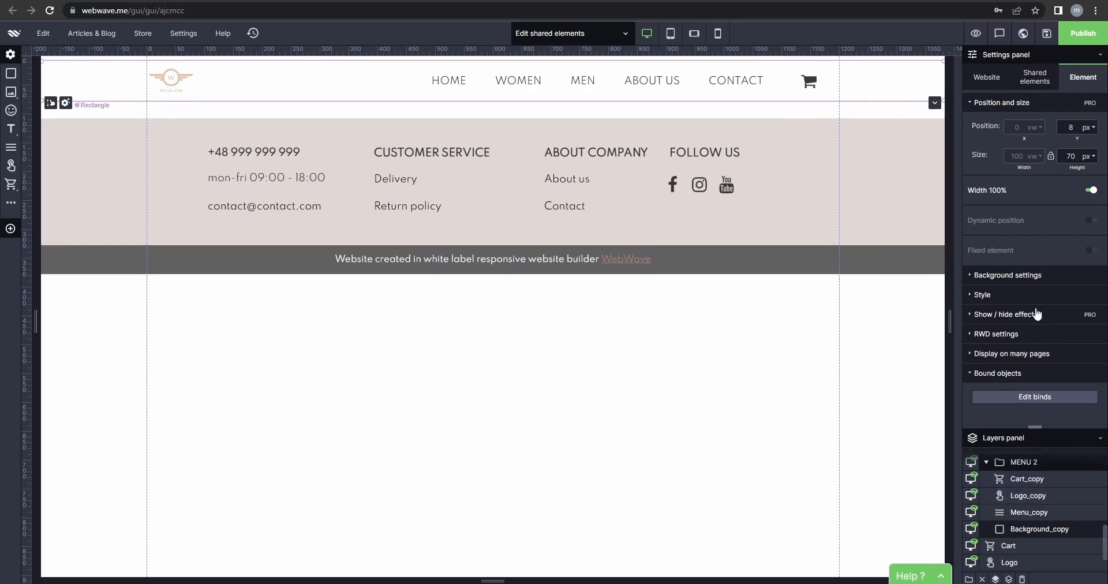
left_click(1004, 278)
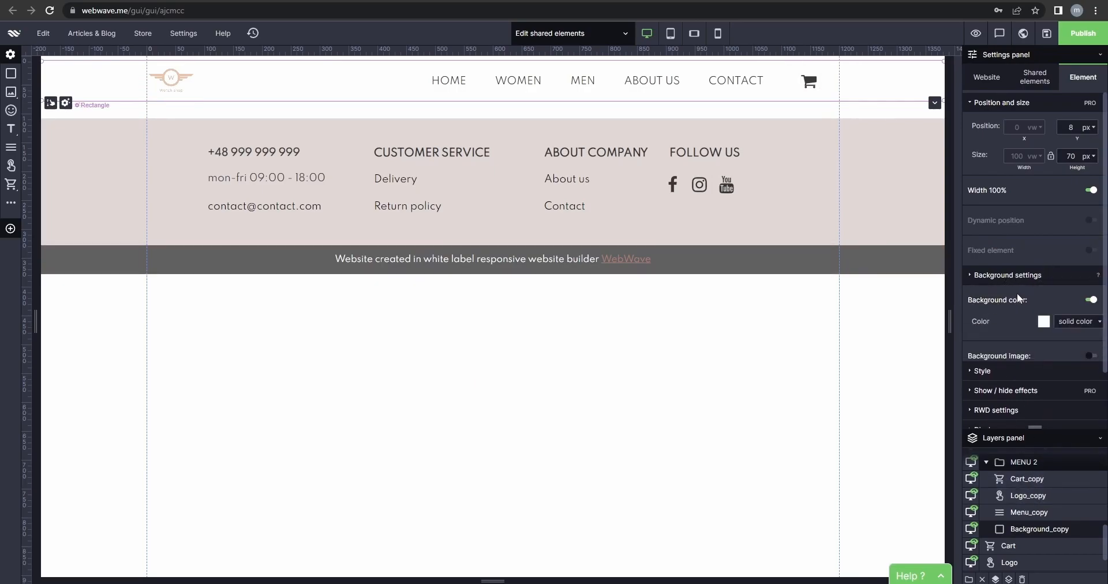
left_click(1042, 324)
left_click(898, 469)
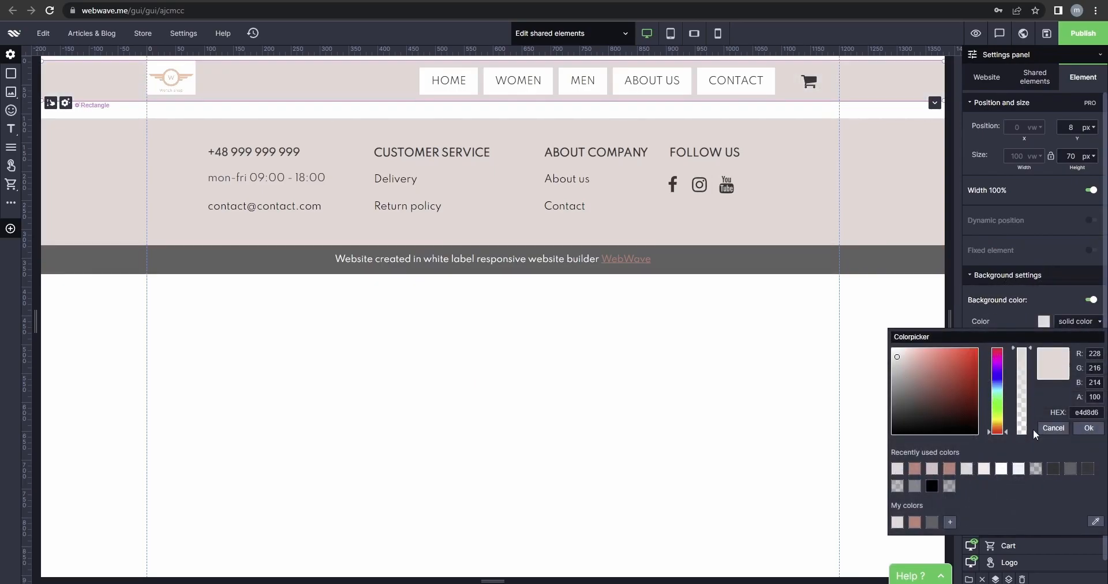
left_click(1090, 434)
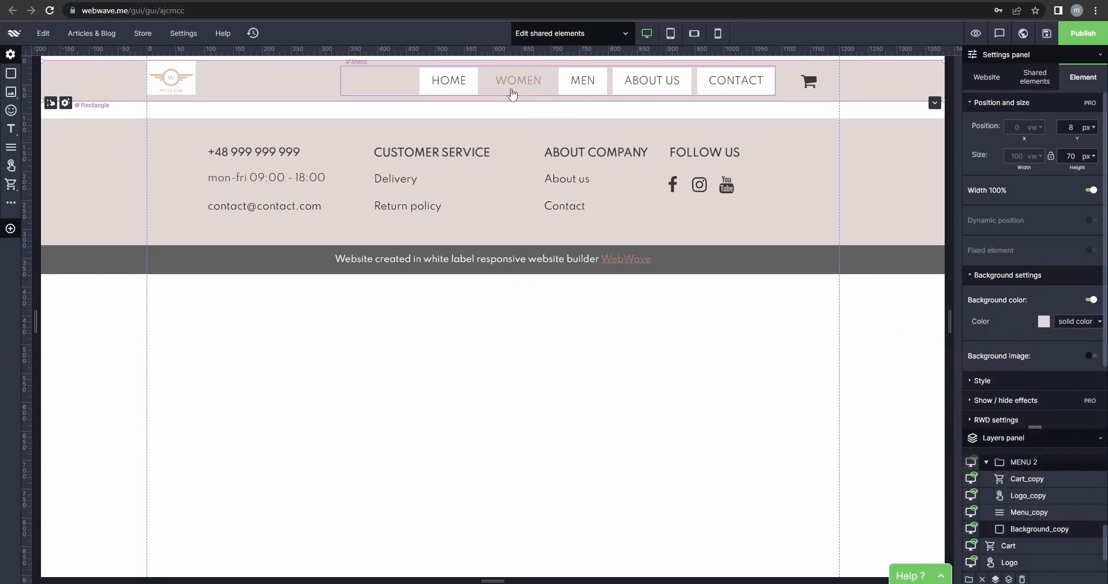
Set the button background color of the copied menu to the same light pink as the copied header background
left_click(480, 77)
left_click(473, 82)
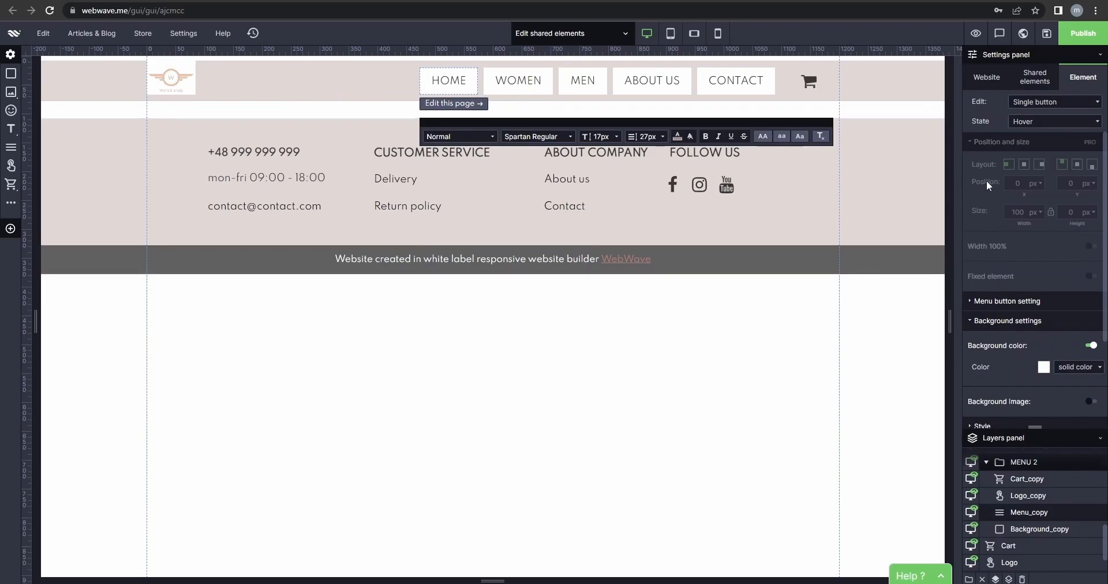
left_click(1043, 367)
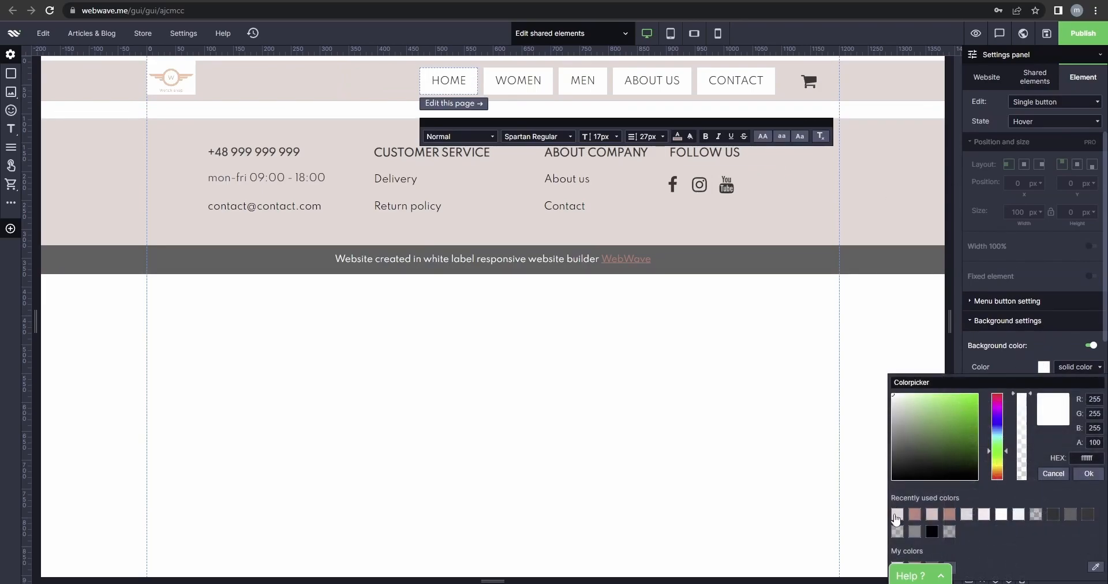
left_click(896, 515)
left_click(1089, 474)
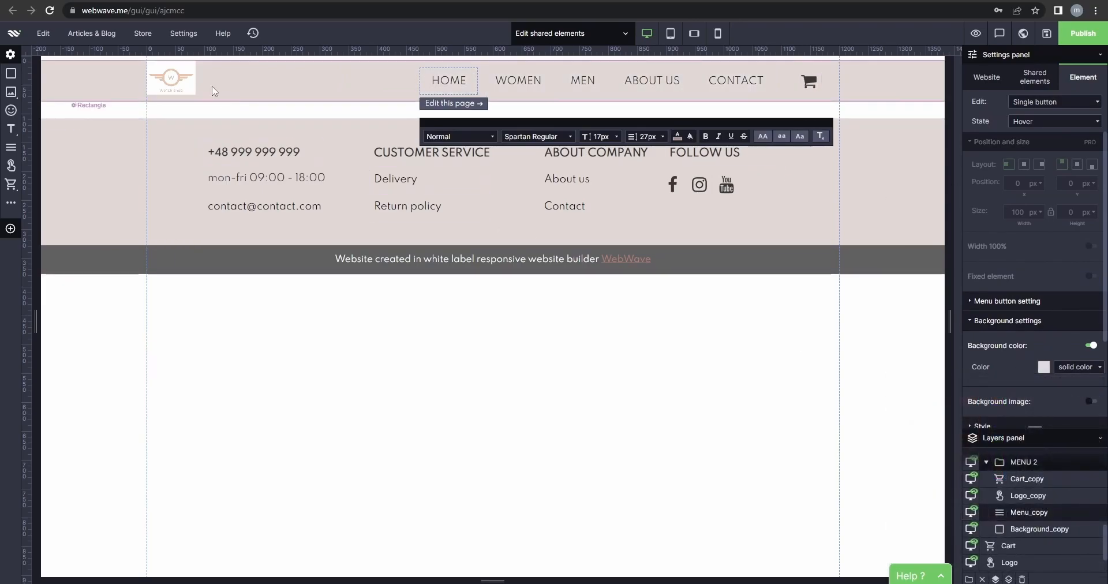
Delete the copied logo and insert the filled rounded watch icon from the Icon Bank in color c48279
left_click(187, 80)
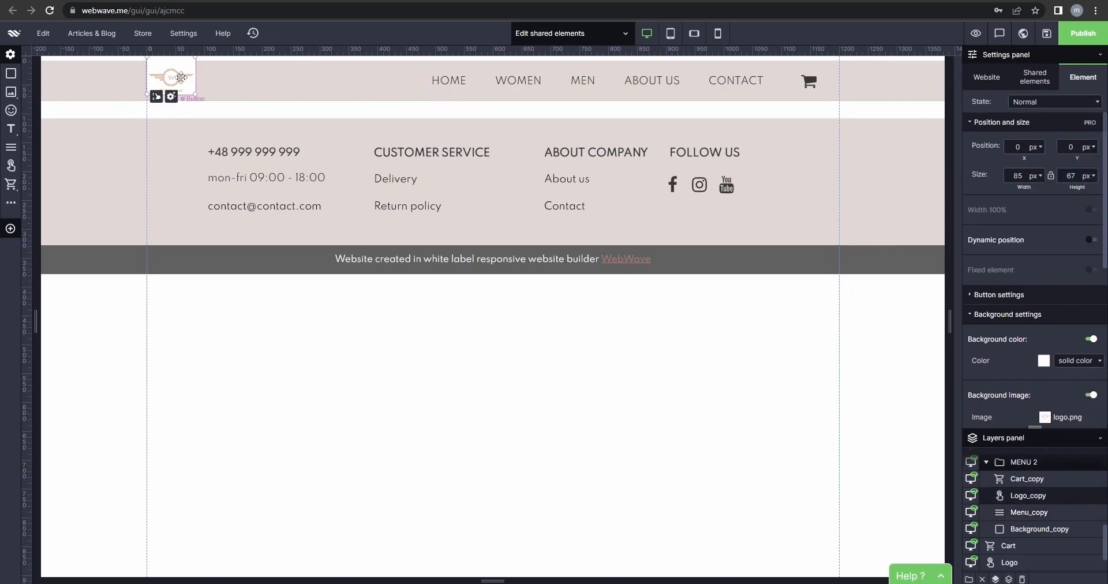
key("Delete")
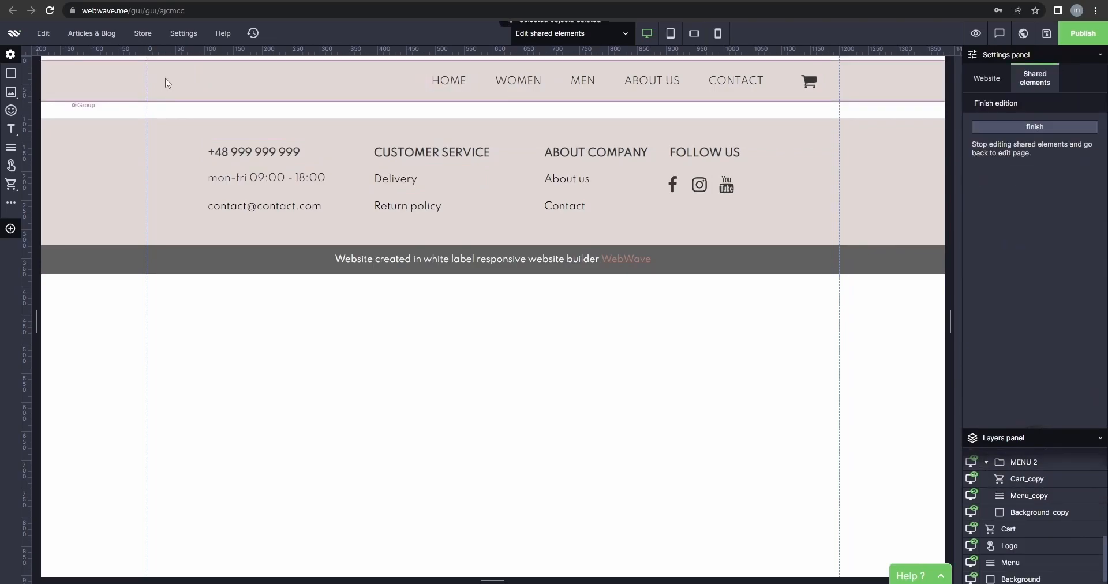
left_click_drag(214, 199, 215, 199)
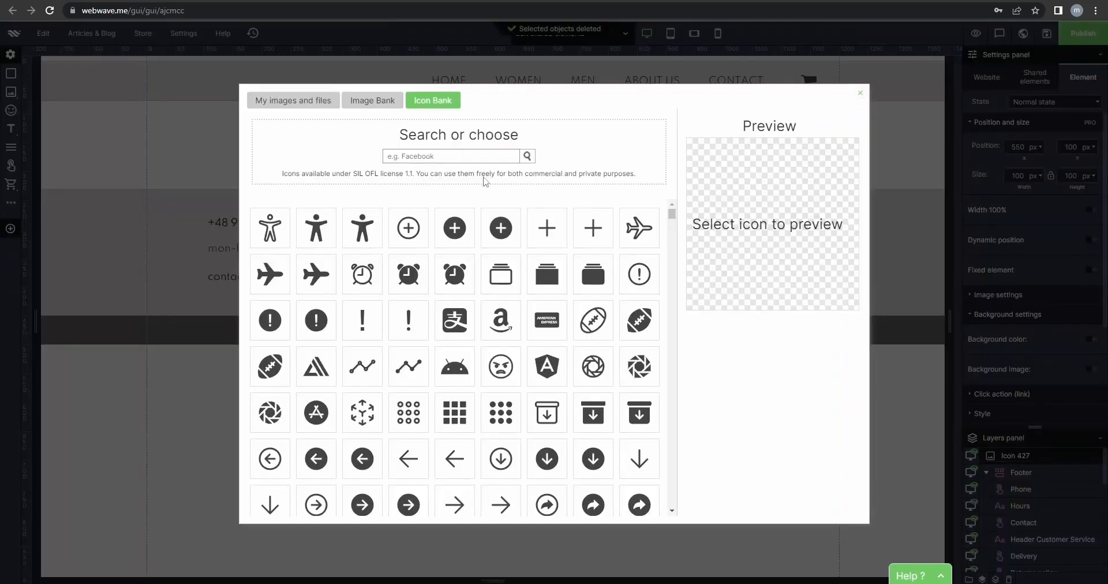
left_click(447, 160)
type("watch")
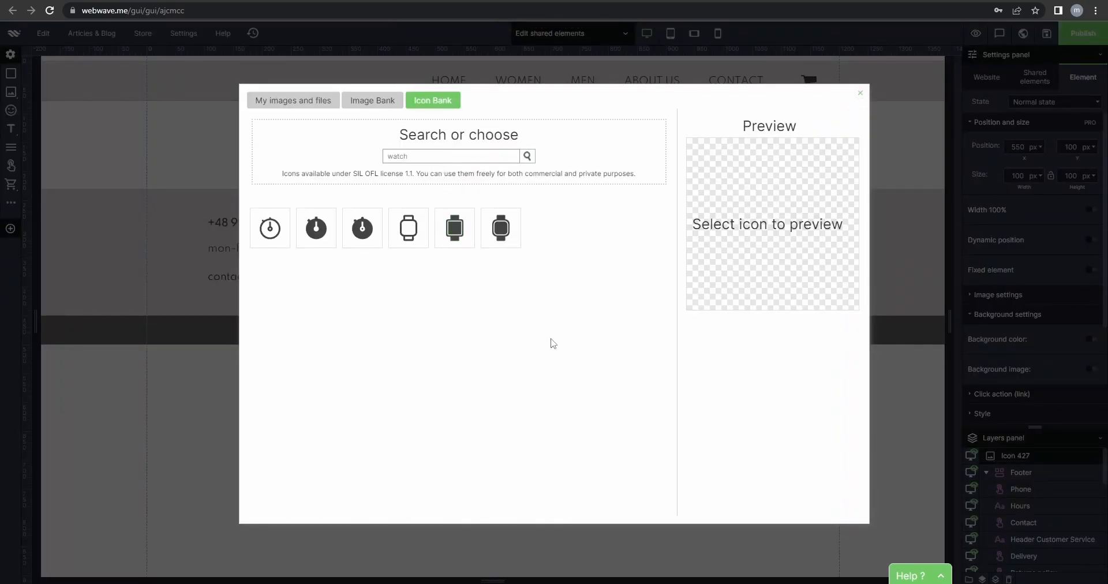
left_click(502, 233)
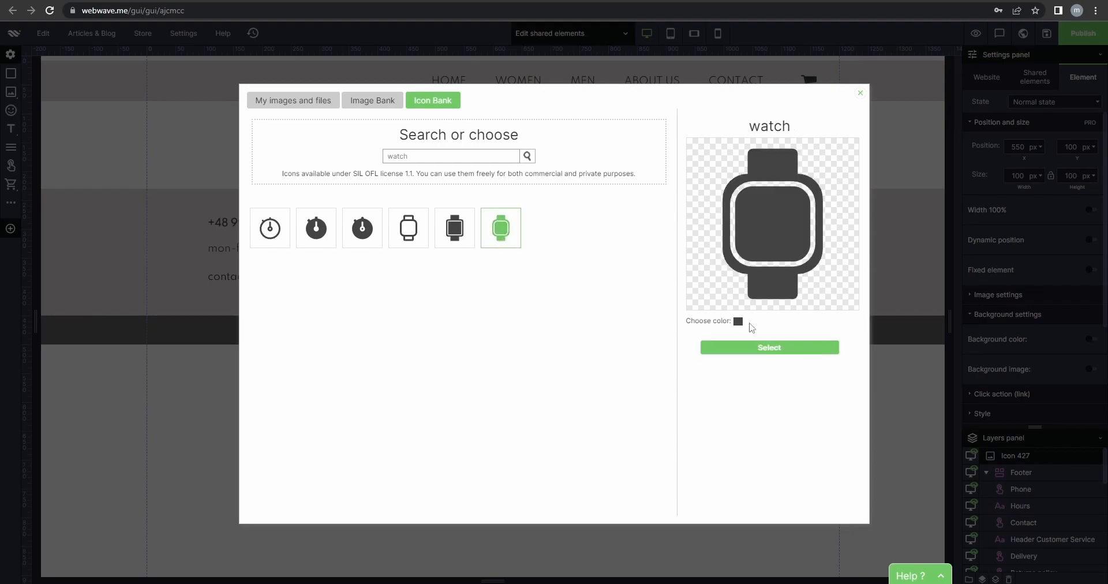
left_click(738, 322)
left_click(806, 467)
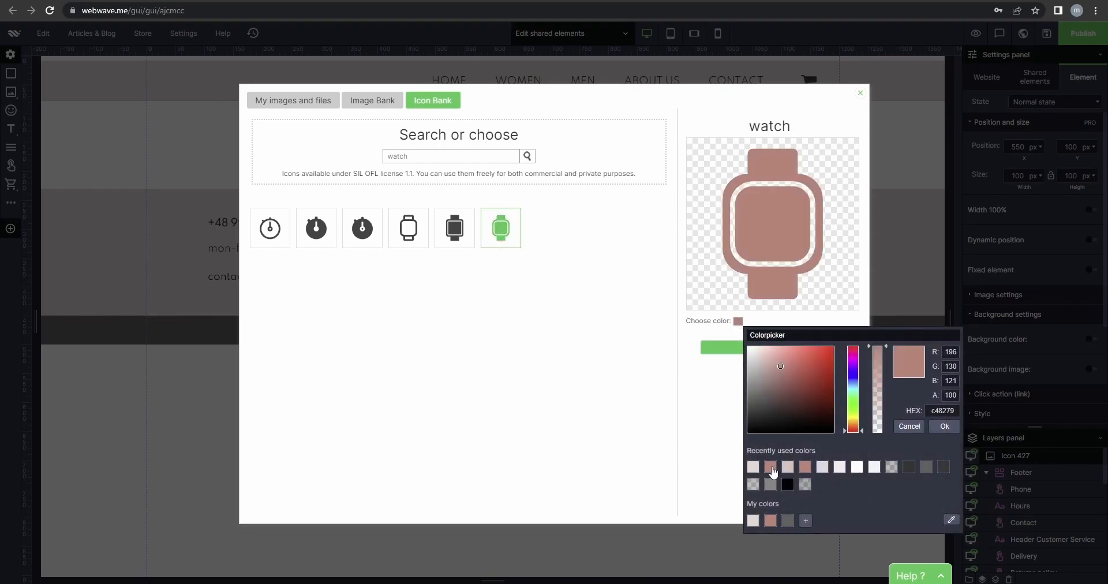
left_click(943, 428)
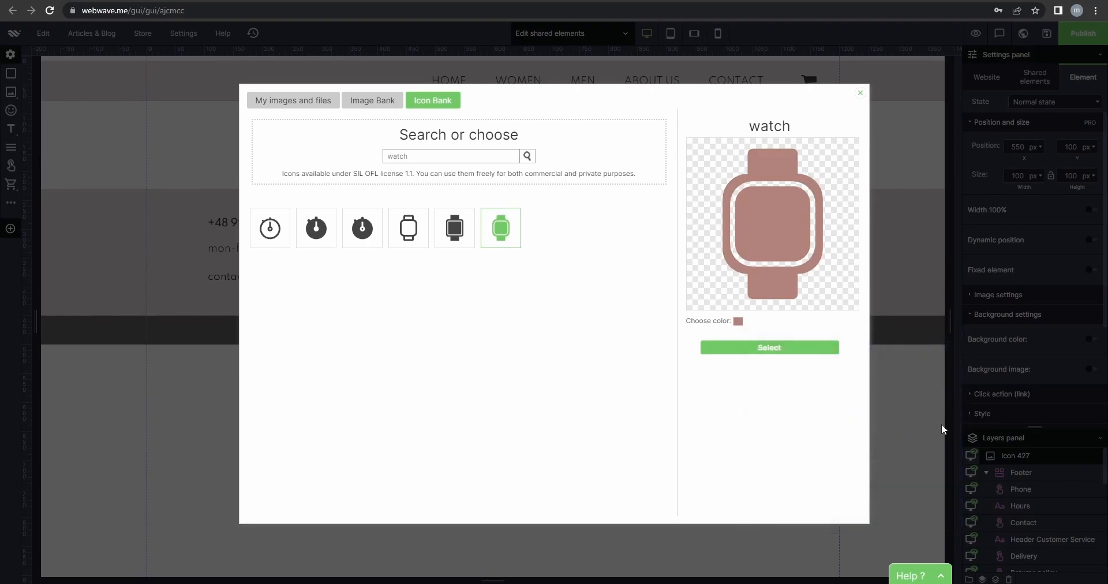
left_click(758, 348)
Place the watch icon at X 0, Y 8 with a size of 85 by 70 px, and move its layer down toward the MENU 2 group
left_click_drag(502, 324, 203, 104)
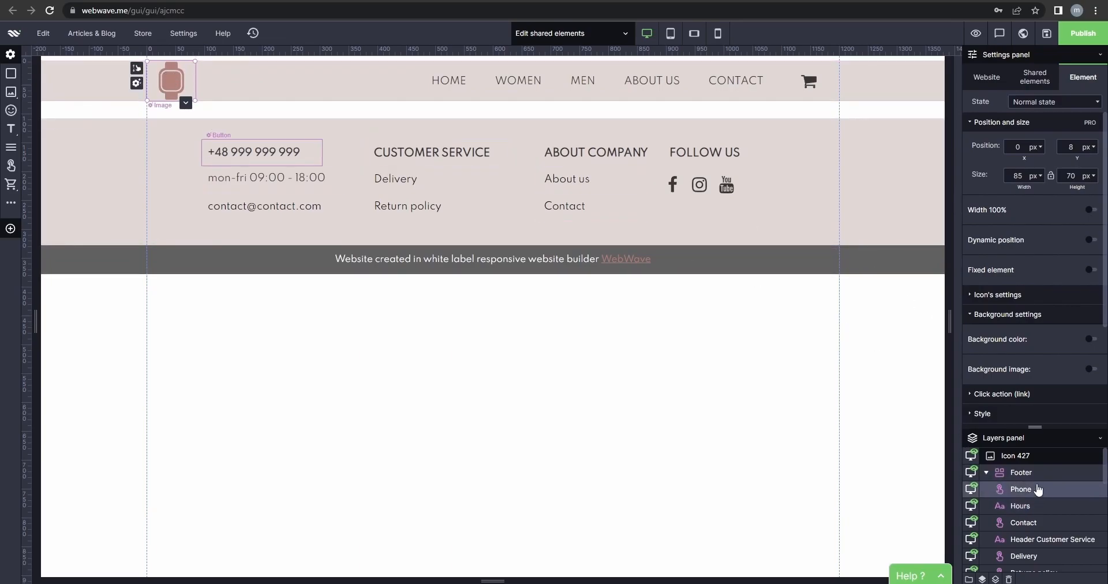
left_click_drag(1025, 459, 1047, 515)
scroll(1051, 533, "down", 2)
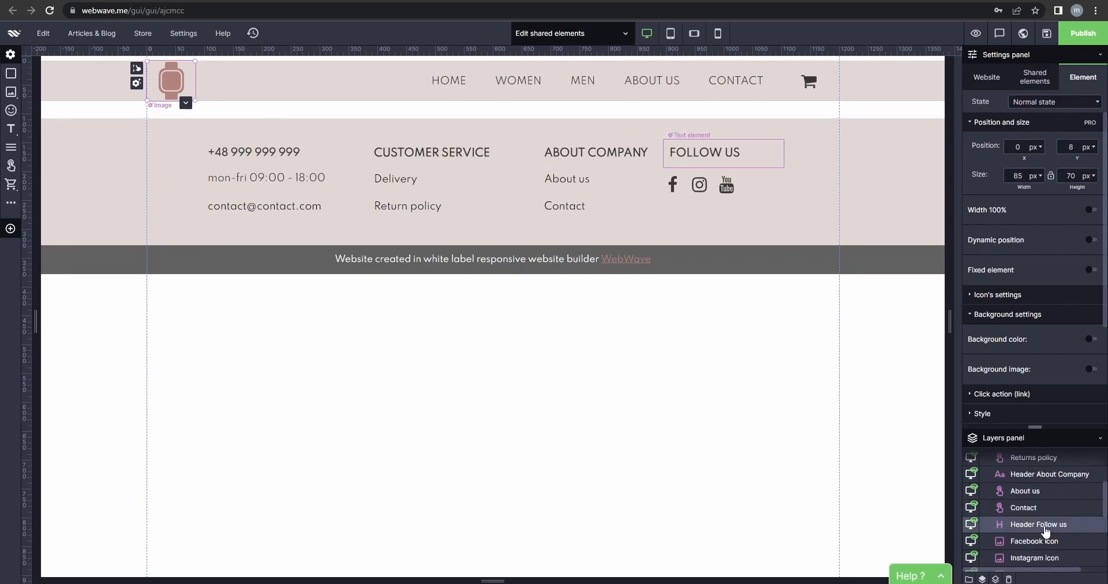
Select the MENU 2 group among the shared elements and set its Y position to 0 px
scroll(1046, 531, "down", 4)
left_click_drag(1030, 536, 1035, 519)
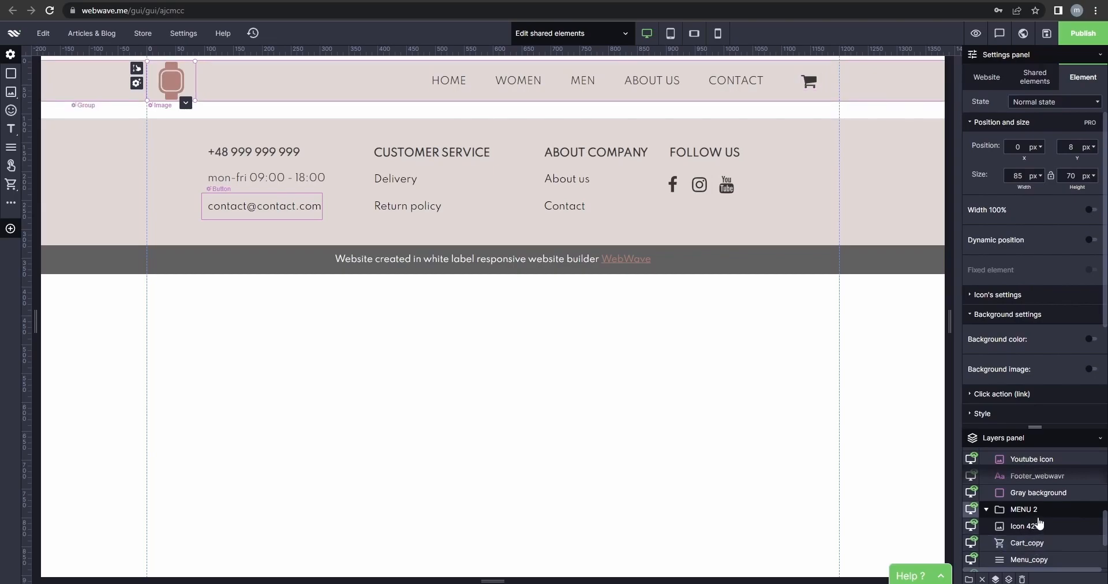
left_click(1079, 512)
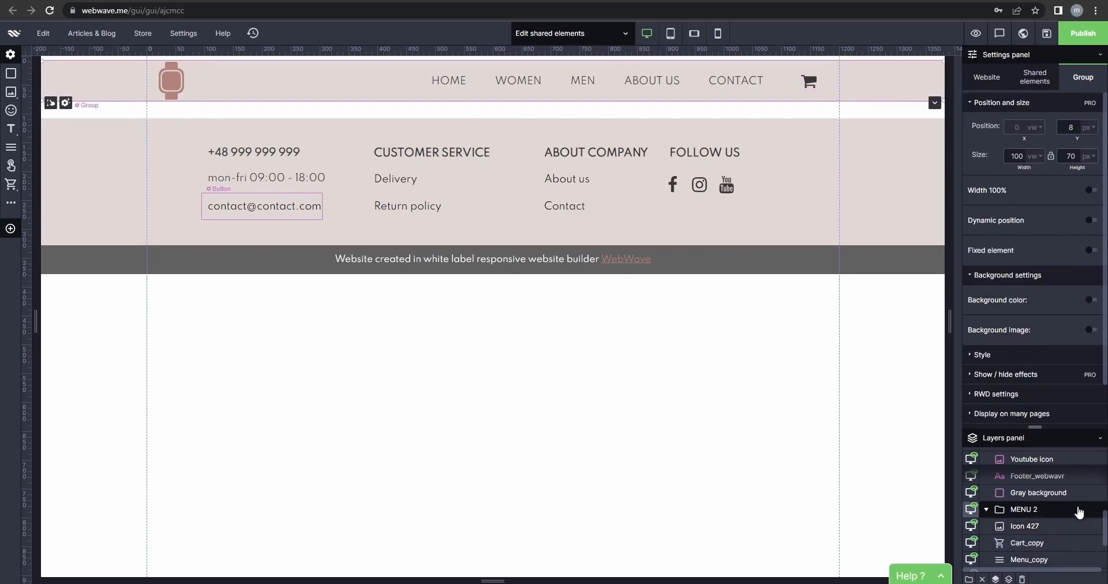
left_click(1071, 127)
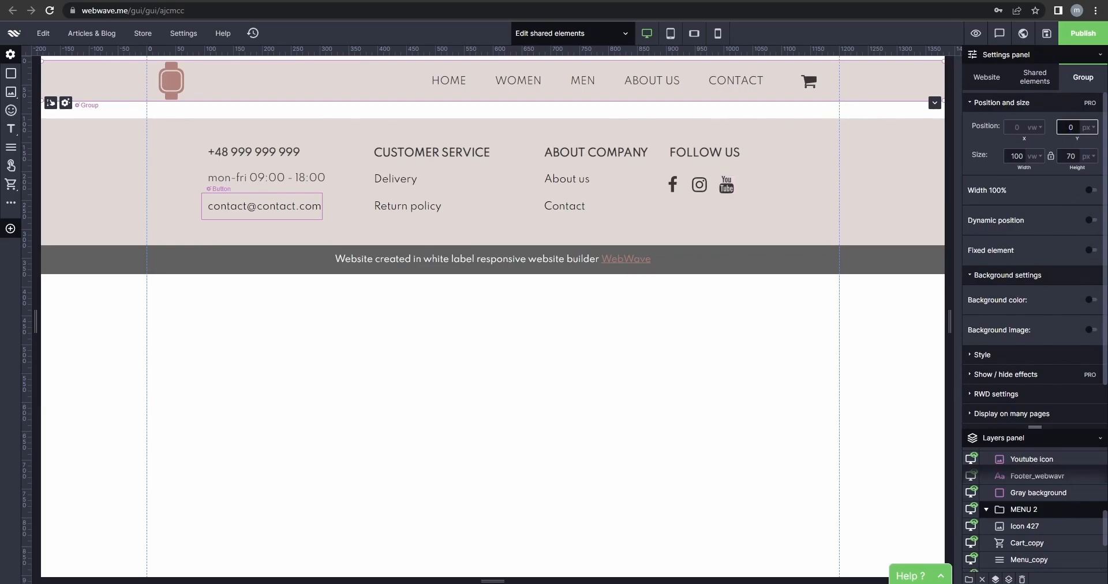
type("0")
key("Return")
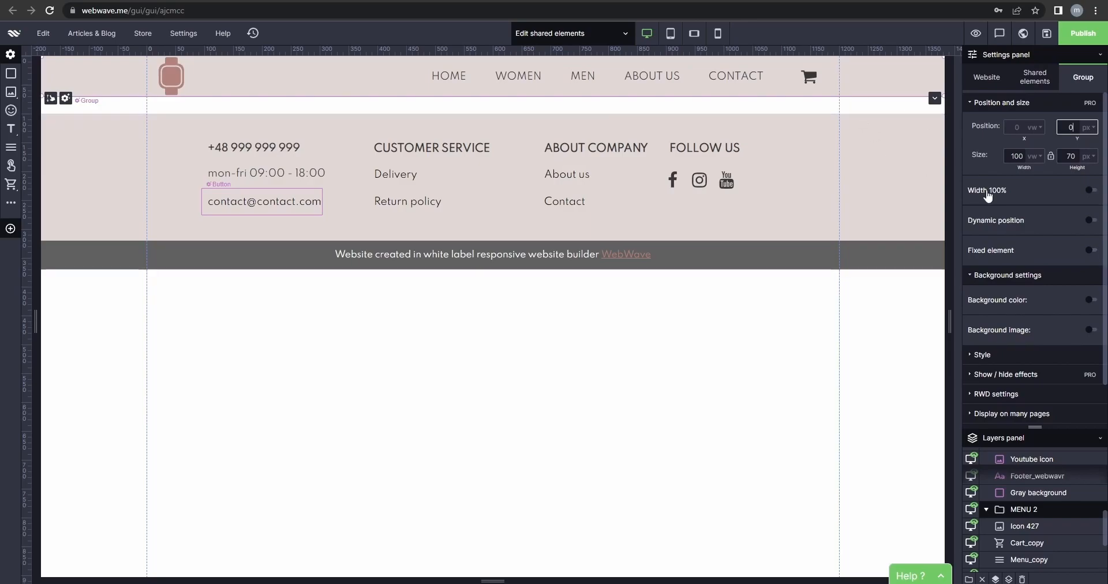
Make the MENU 2 group a fixed element with the option "On top when scrolling"
left_click(1091, 251)
left_click(1074, 271)
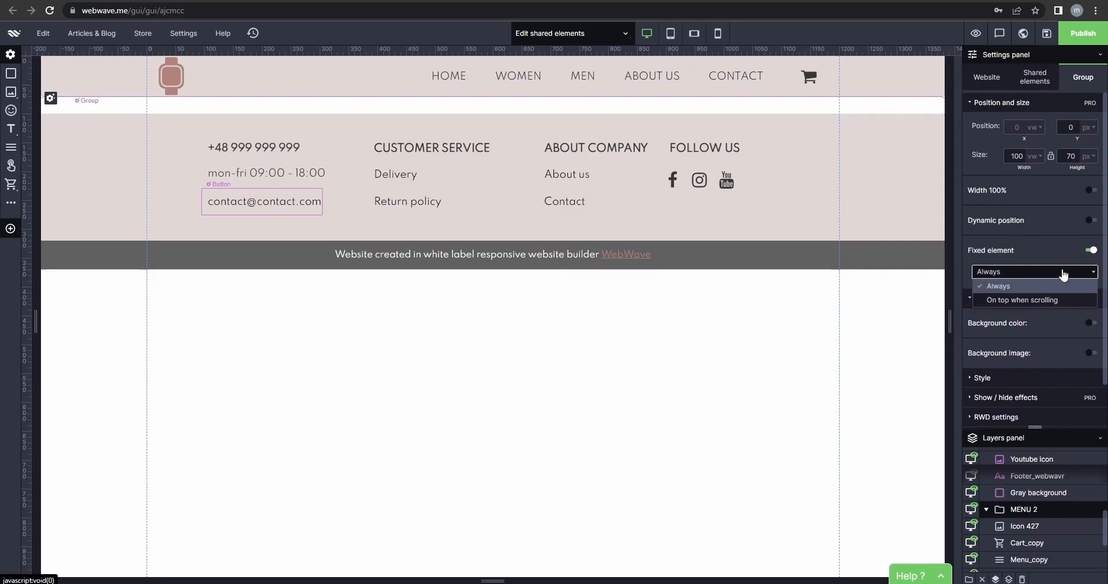
left_click(989, 301)
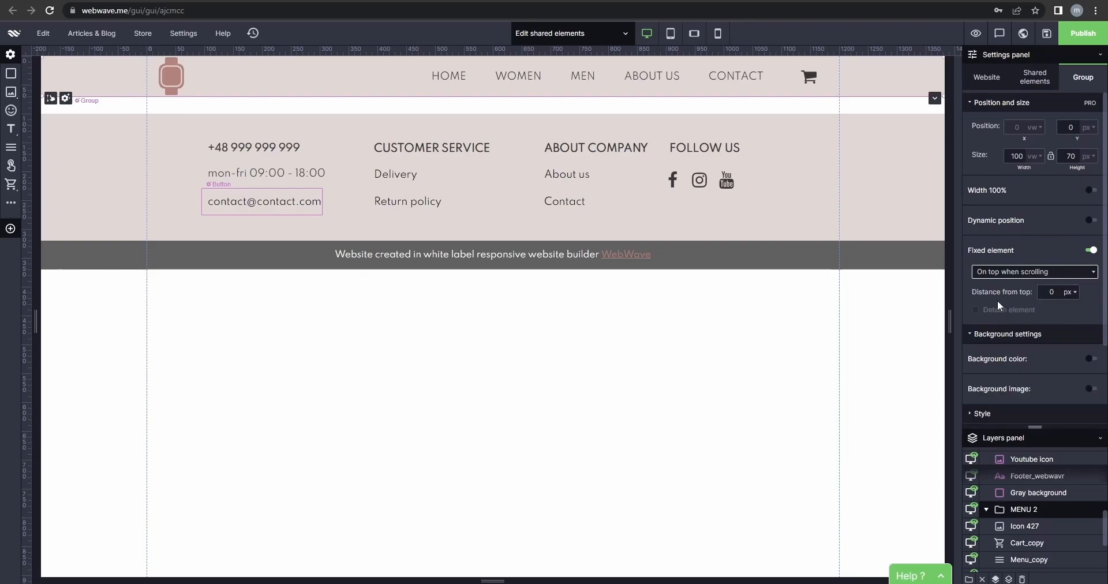
Enable the show/hide after scroll effect for the MENU 2 group, keeping it set to show when the page is scrolled
scroll(1000, 305, "down", 1)
scroll(1028, 303, "down", 1)
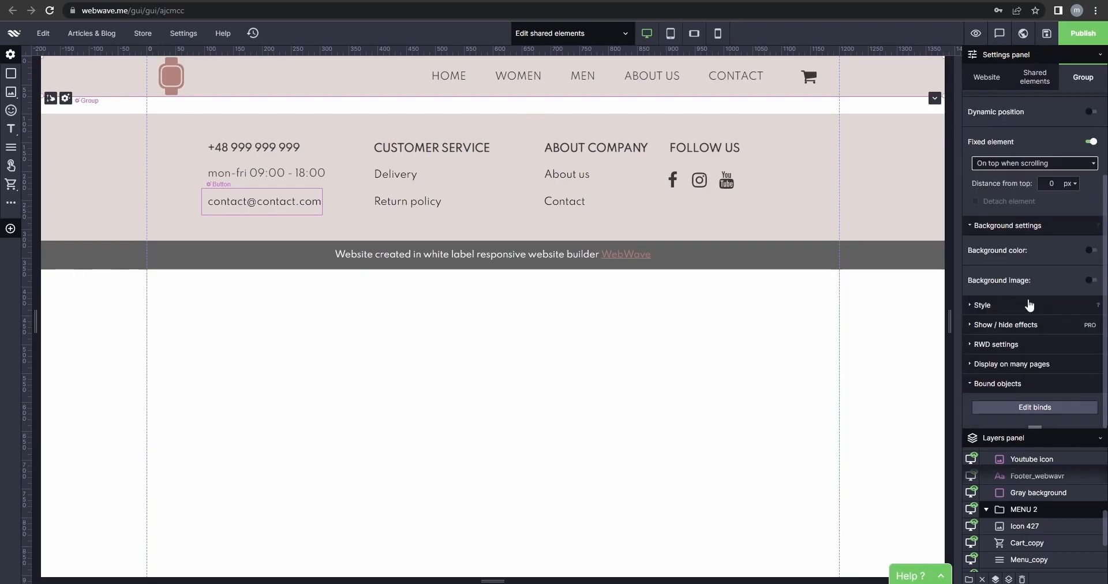
left_click(1054, 332)
scroll(1056, 333, "down", 2)
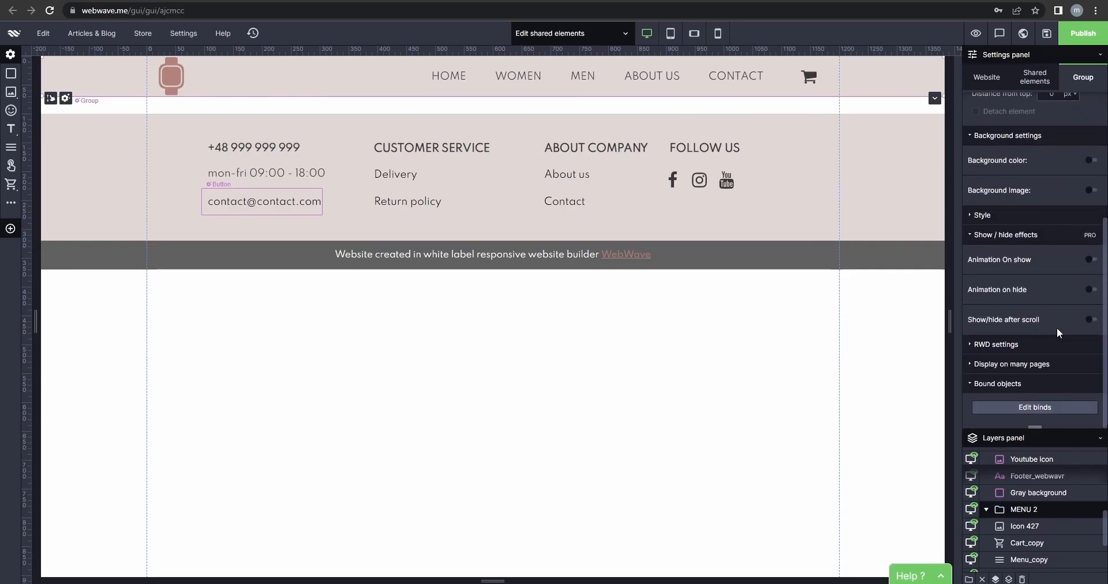
left_click(1096, 323)
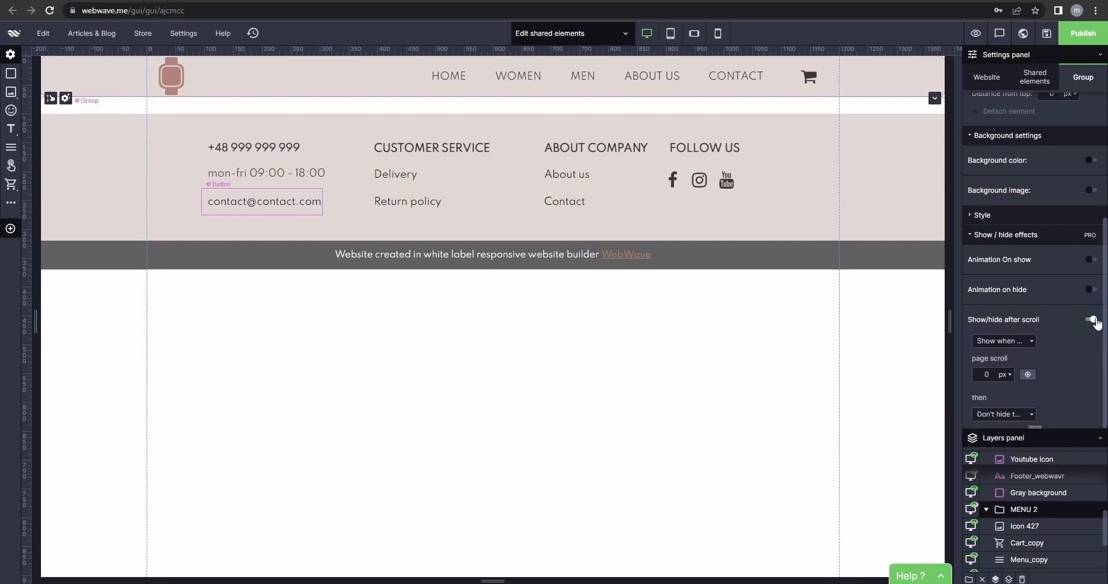
left_click(1023, 345)
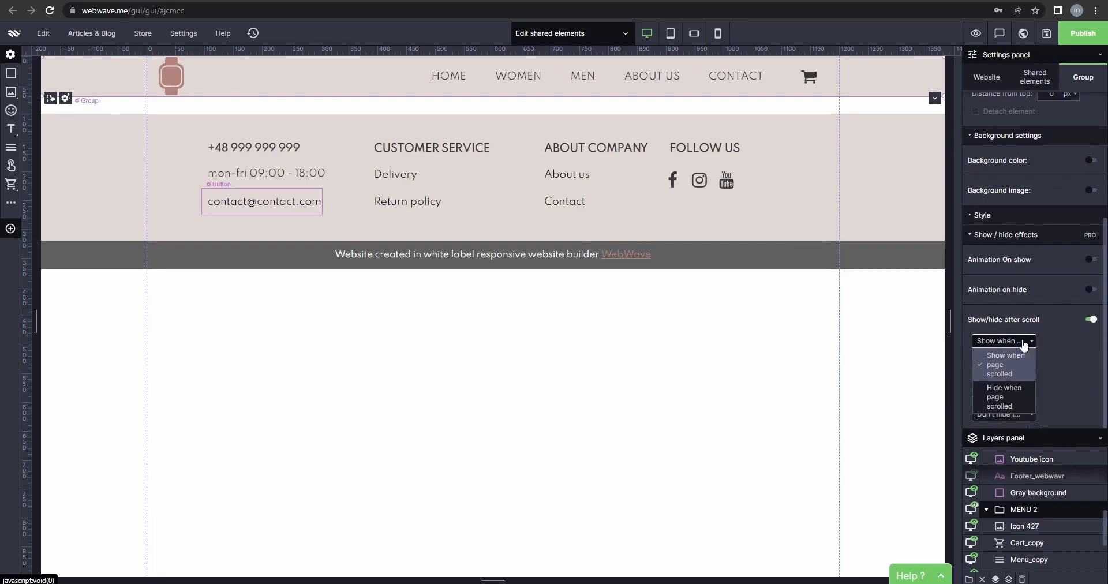
left_click(1026, 343)
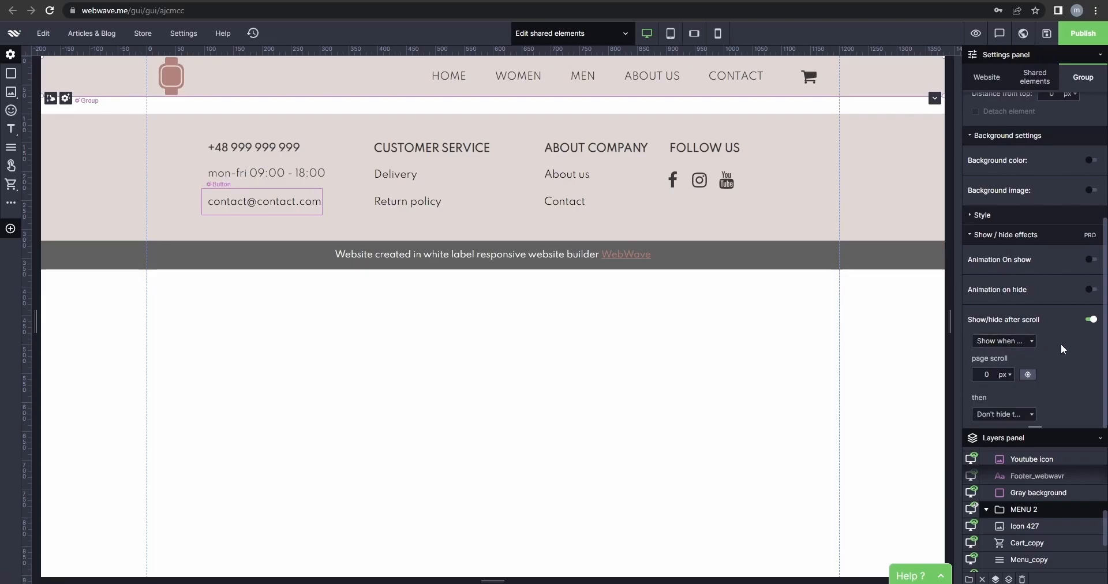
Turn on both the show animation and the hide animation for the MENU 2 group
scroll(1061, 344, "down", 1)
scroll(1061, 349, "down", 1)
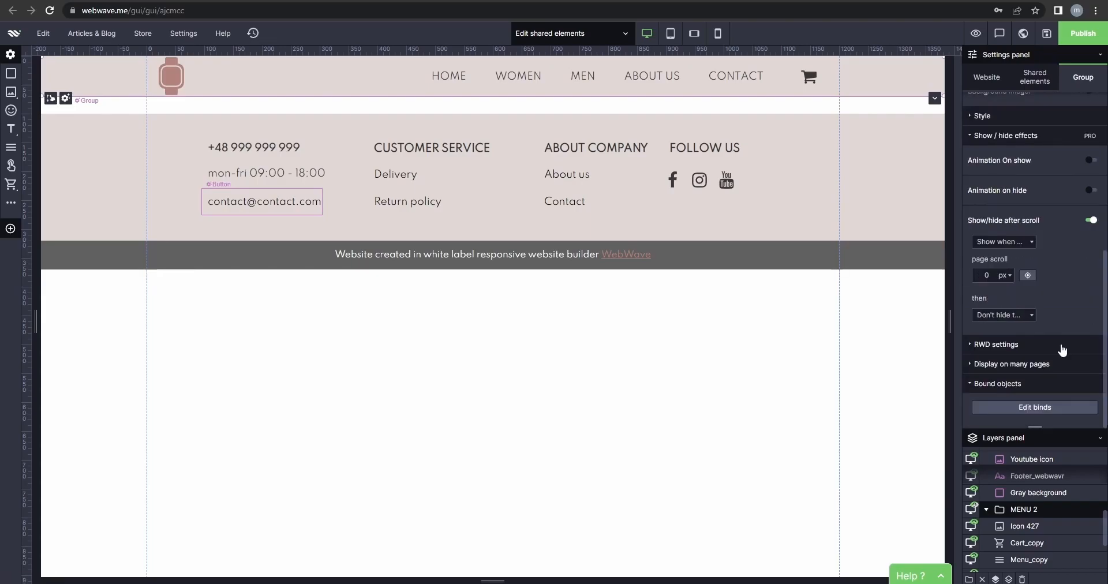
scroll(1064, 346, "up", 5)
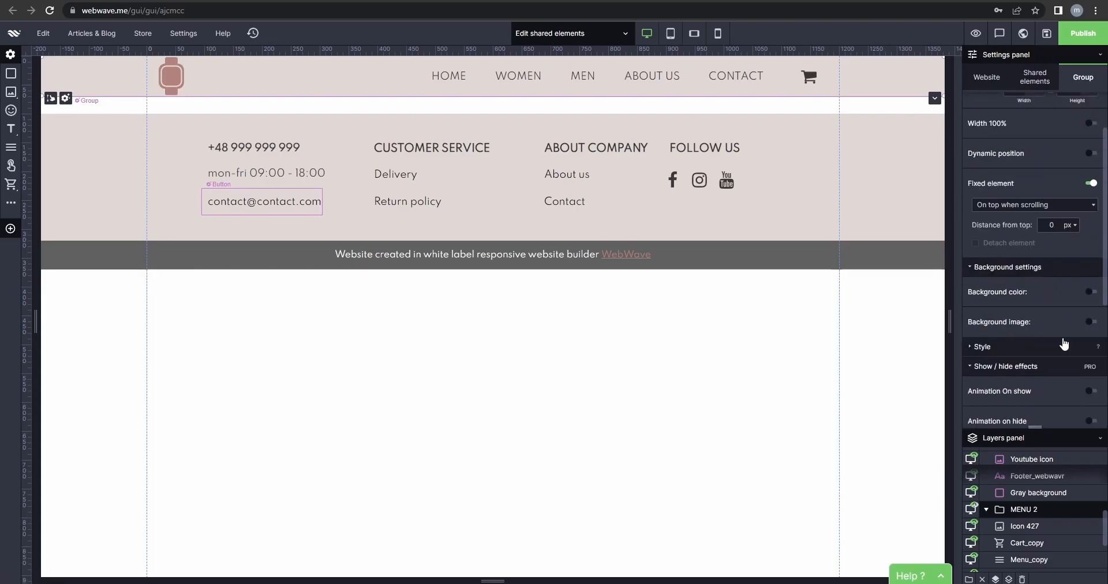
scroll(1065, 345, "down", 2)
left_click(1092, 276)
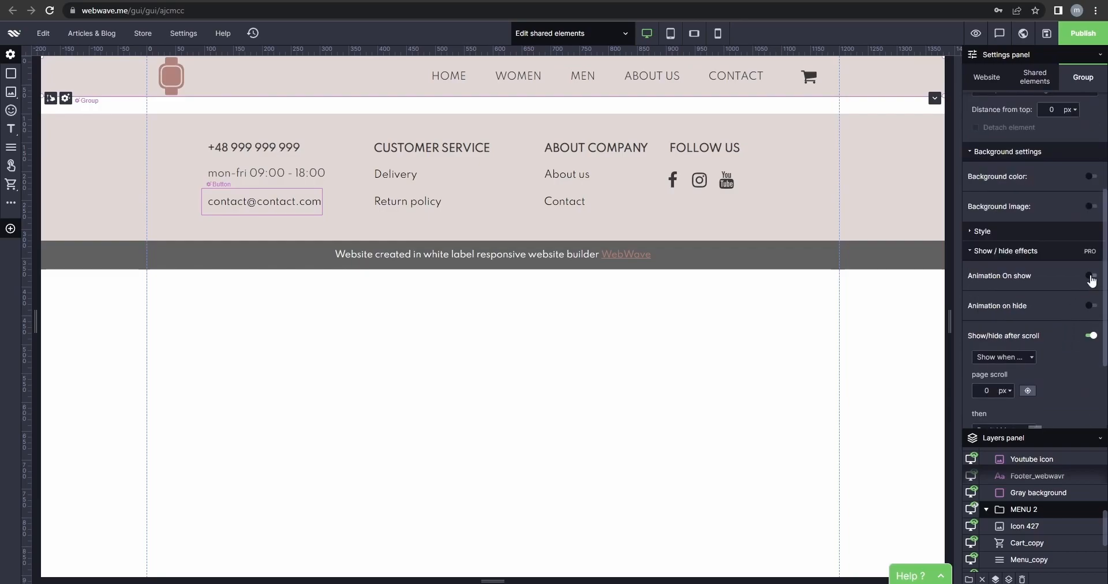
scroll(1064, 346, "down", 2)
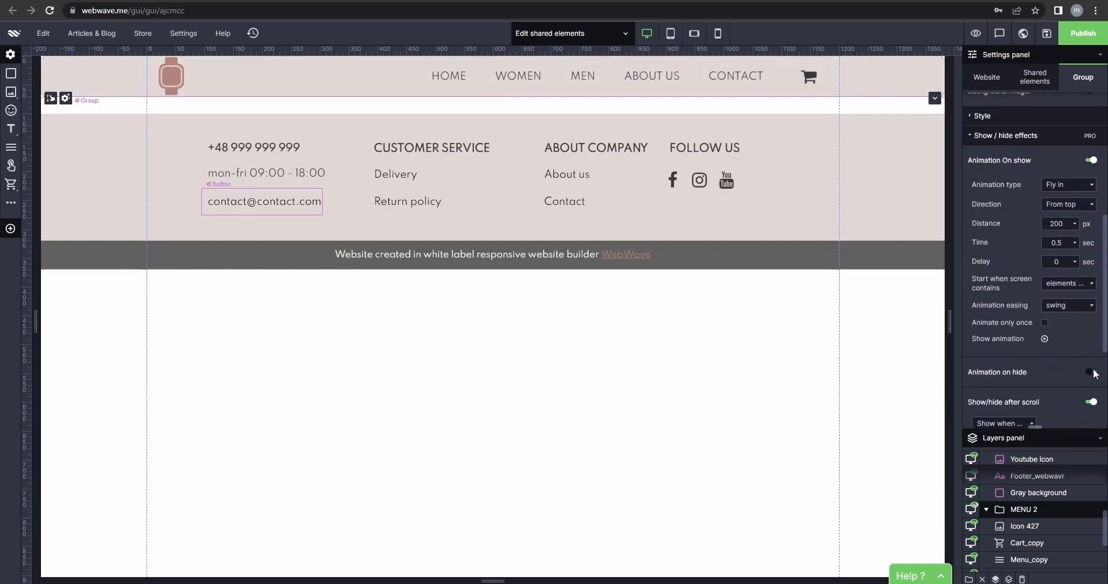
left_click(1094, 373)
Set the page scroll distance that triggers showing the MENU 2 group to 10 px
scroll(1050, 319, "down", 1)
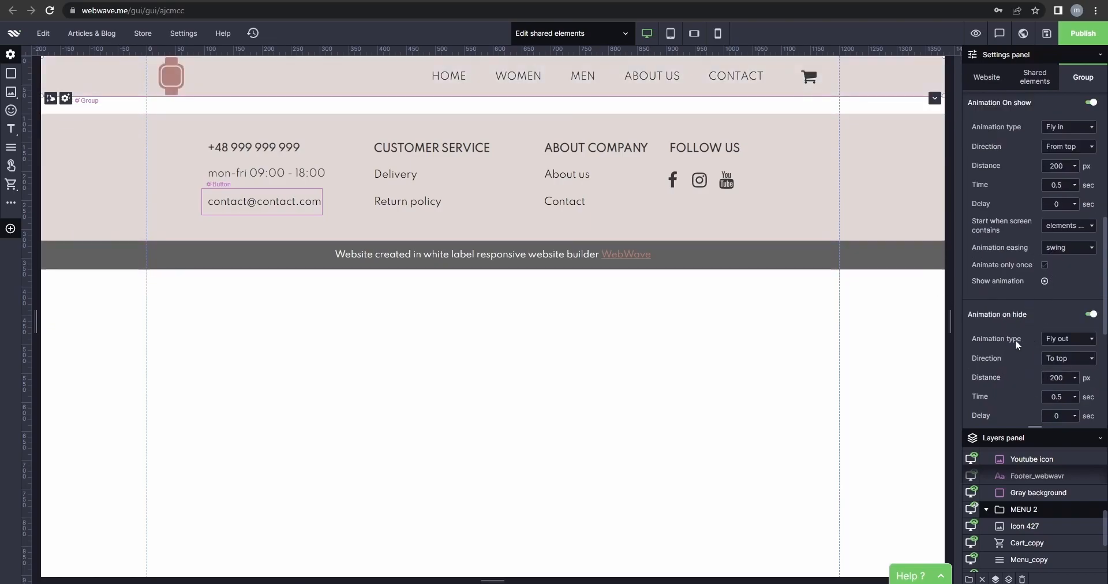
scroll(1016, 340, "down", 4)
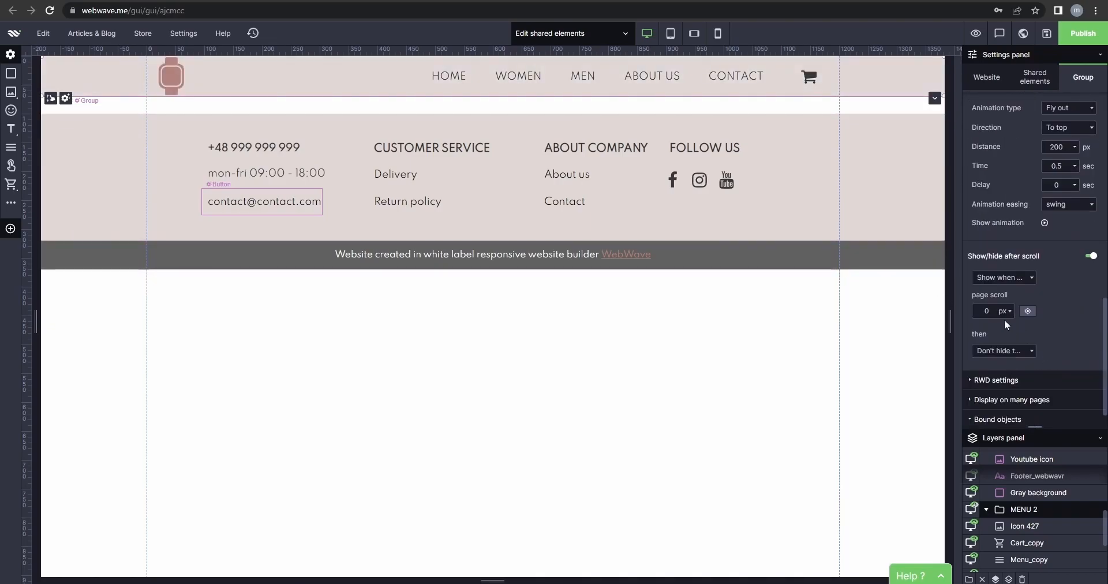
left_click(994, 312)
Hide the MENU 2 group on the desktop canvas and save the changes to the shared elements
left_click(973, 508)
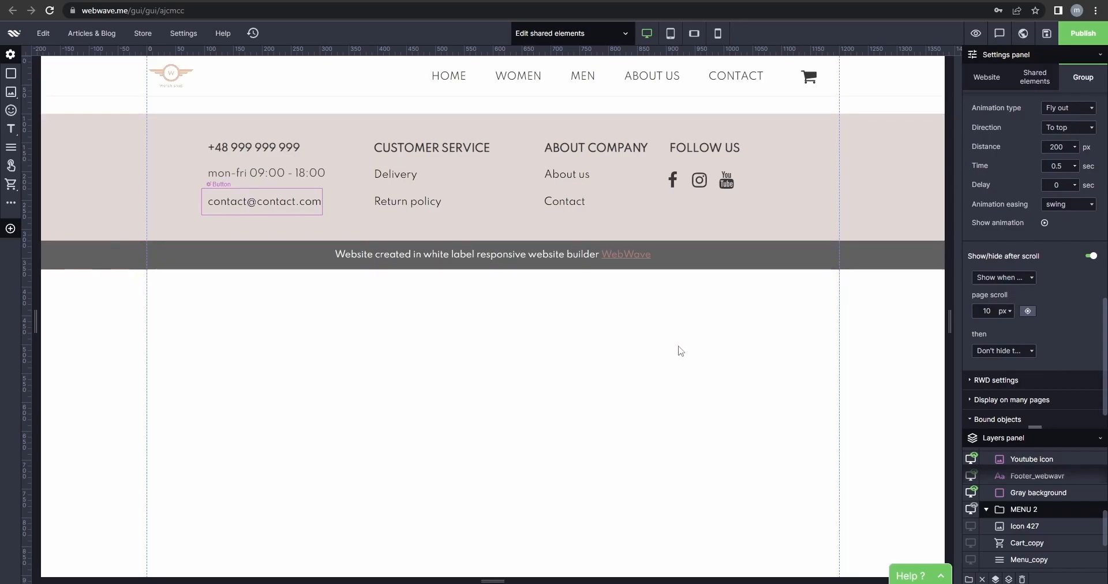
key("ctrl+s")
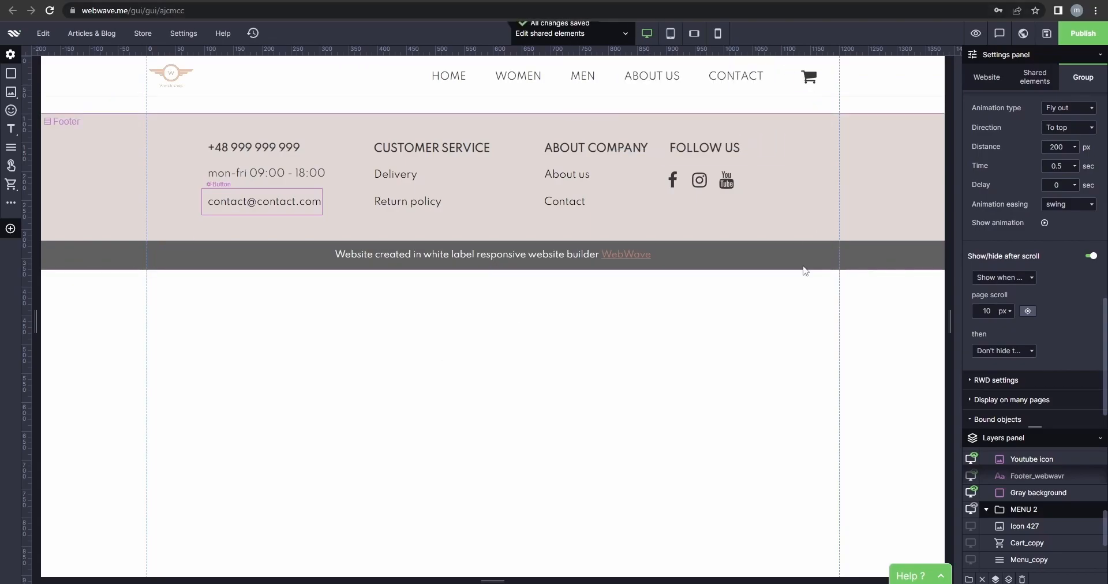
left_click(829, 302)
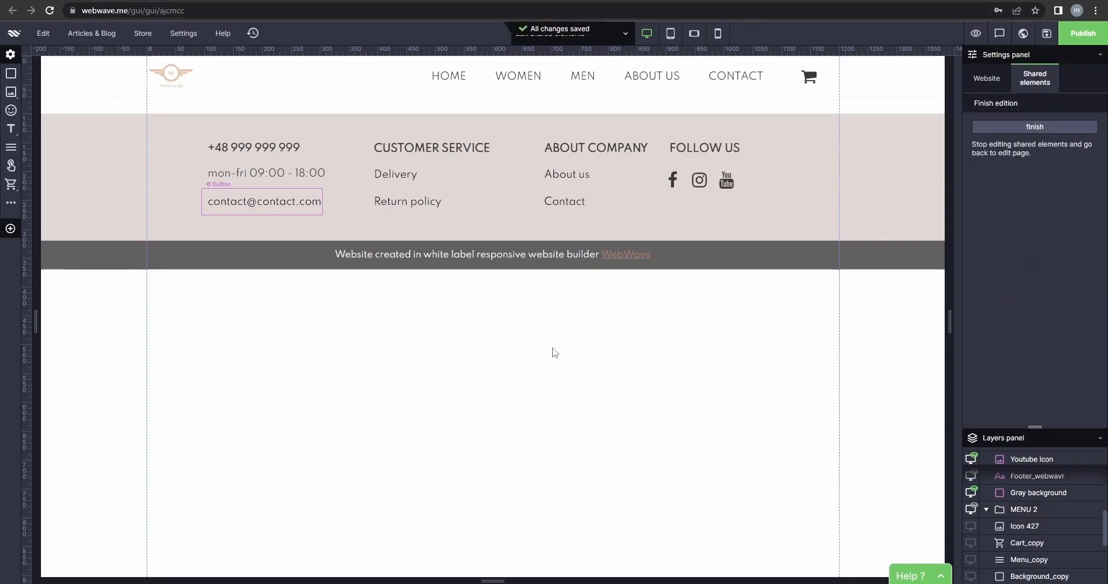
Preview the Home page and check how the header menu changes when scrolling down and back up
left_click(975, 34)
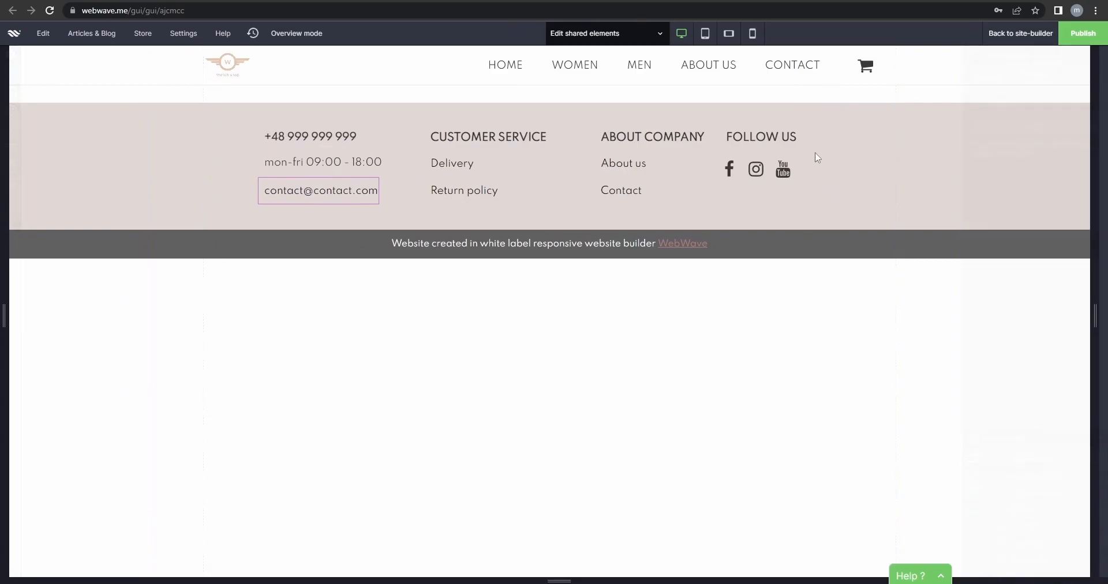
left_click(657, 34)
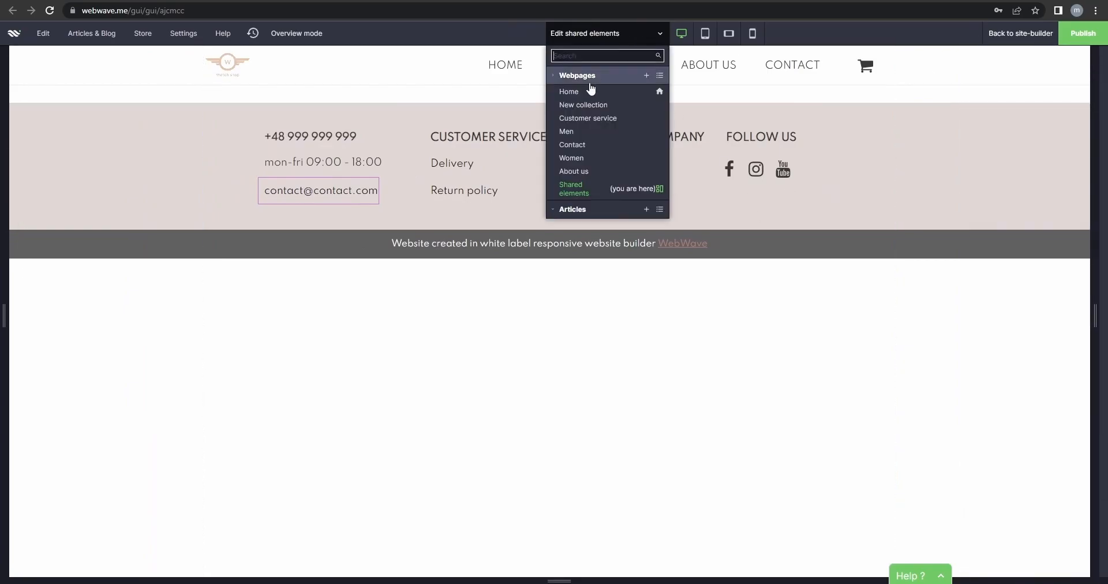
left_click(588, 95)
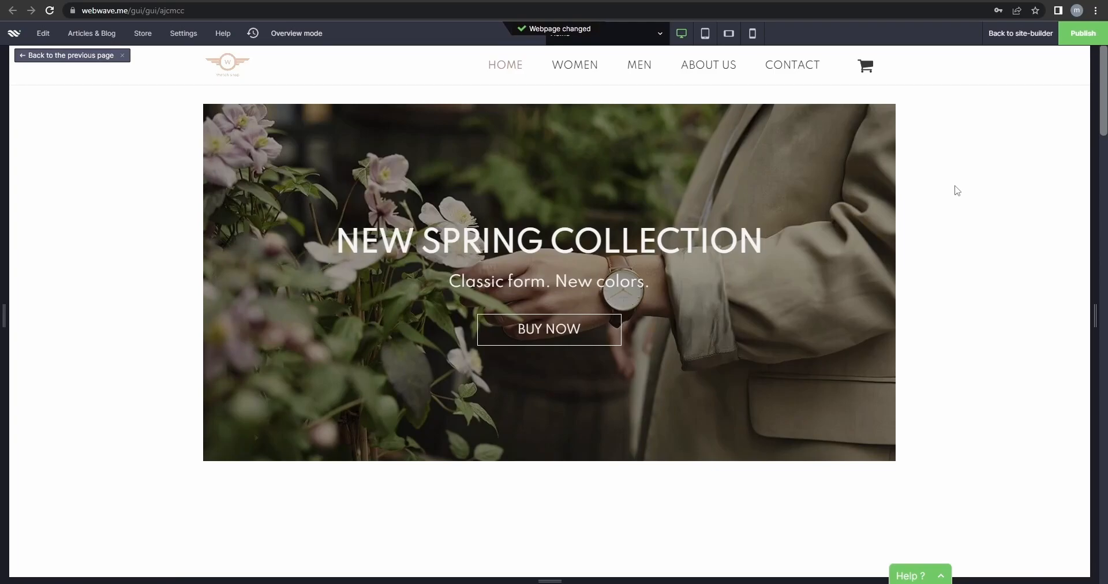
scroll(957, 191, "down", 1)
scroll(957, 191, "down", 2)
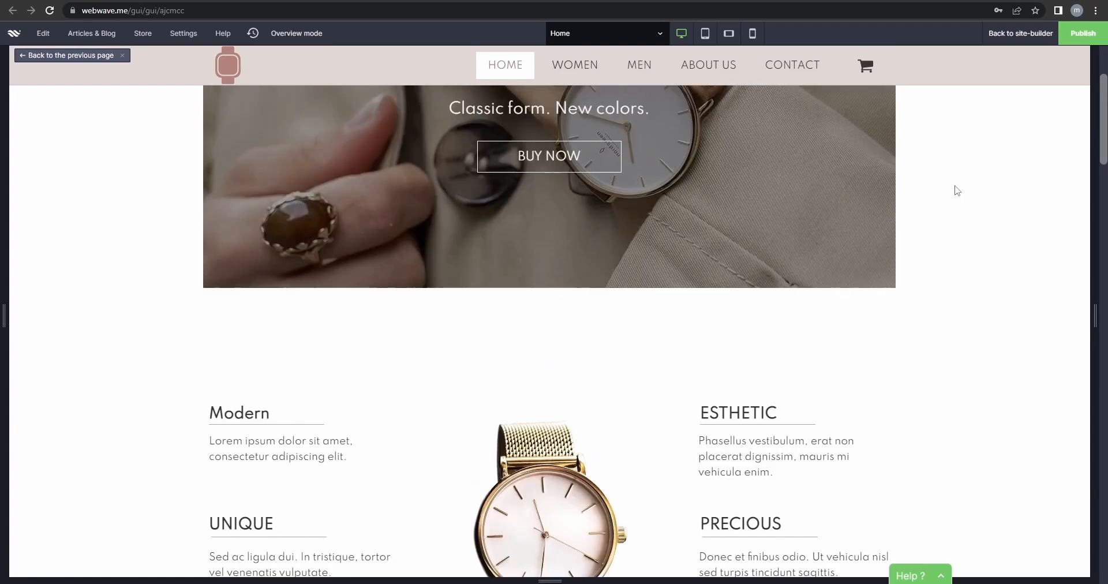
scroll(957, 190, "up", 3)
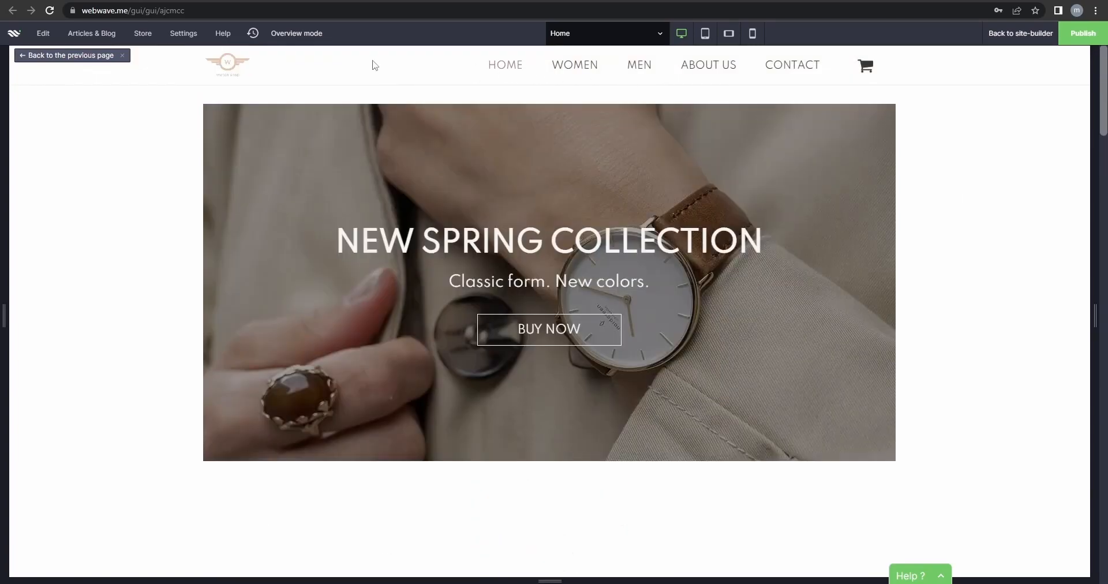
scroll(898, 215, "down", 1)
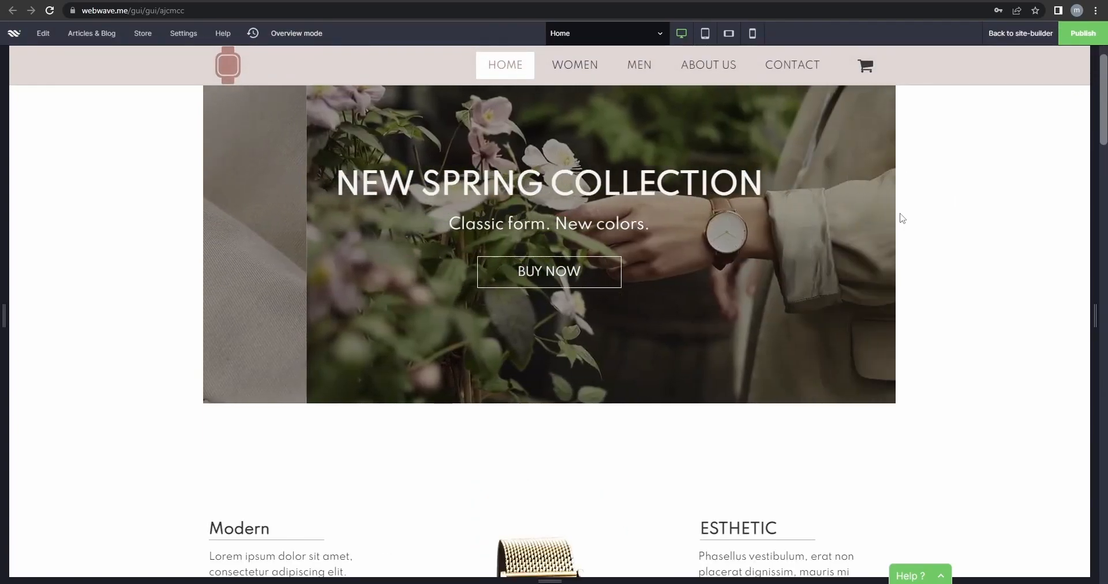
scroll(904, 224, "down", 1)
scroll(904, 225, "up", 2)
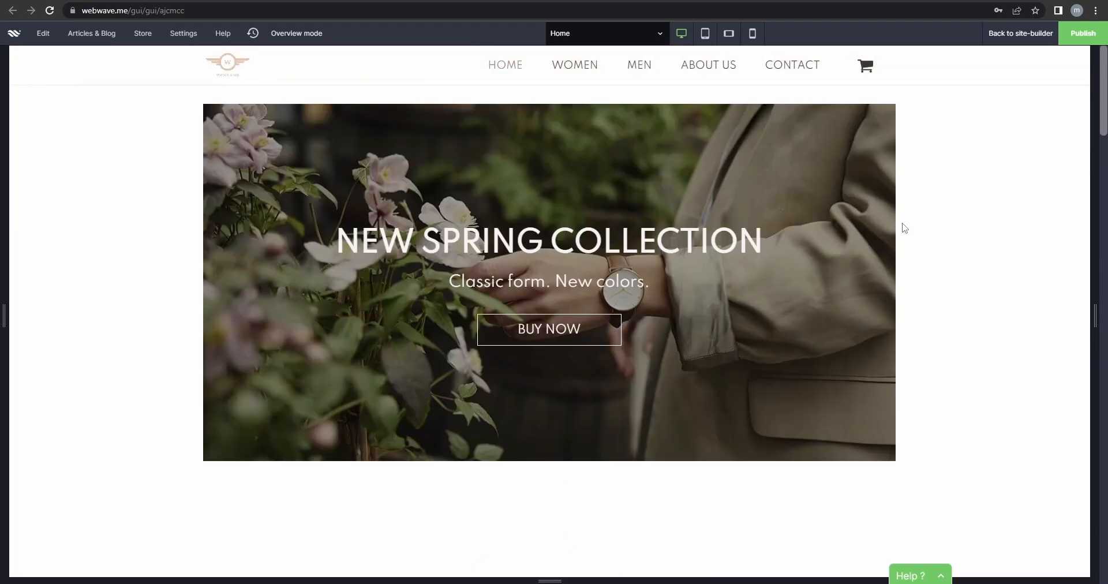
Switch the preview to the Men page and check the header menu's behaviour while scrolling there
left_click(607, 34)
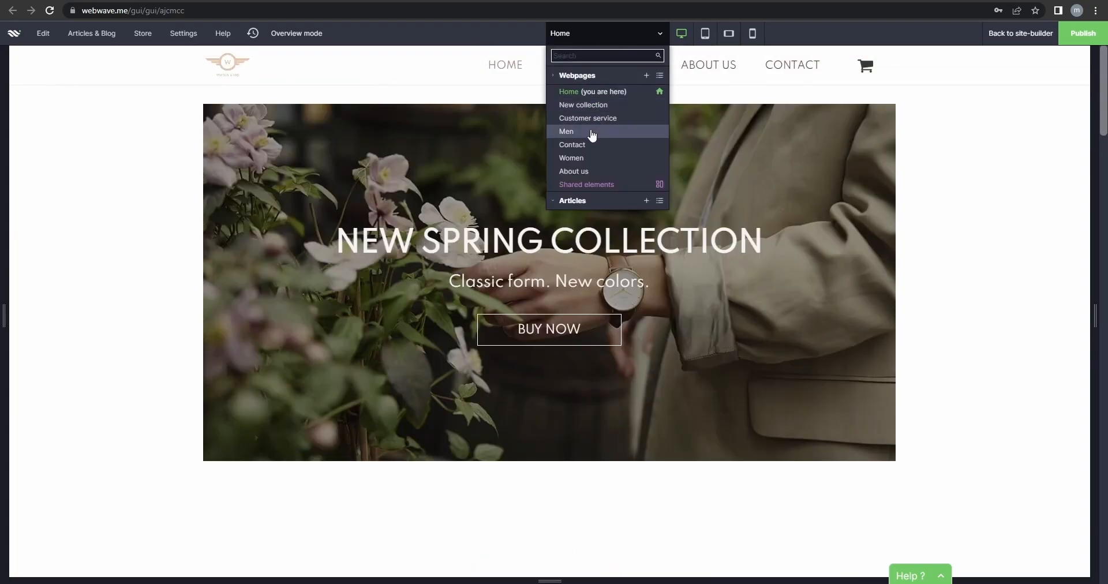
left_click(592, 133)
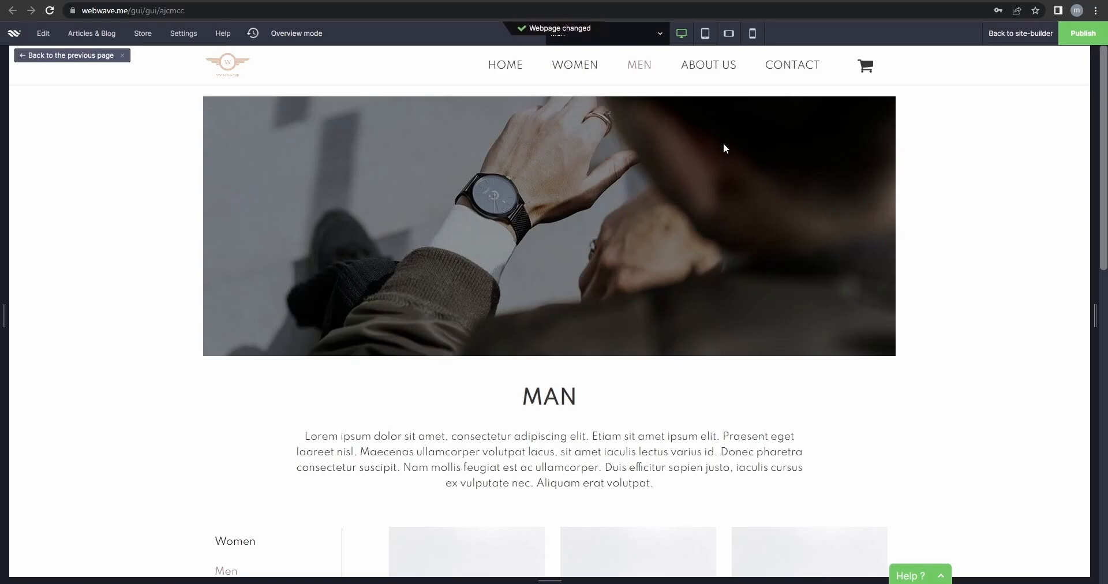
scroll(724, 145, "down", 1)
scroll(721, 158, "down", 1)
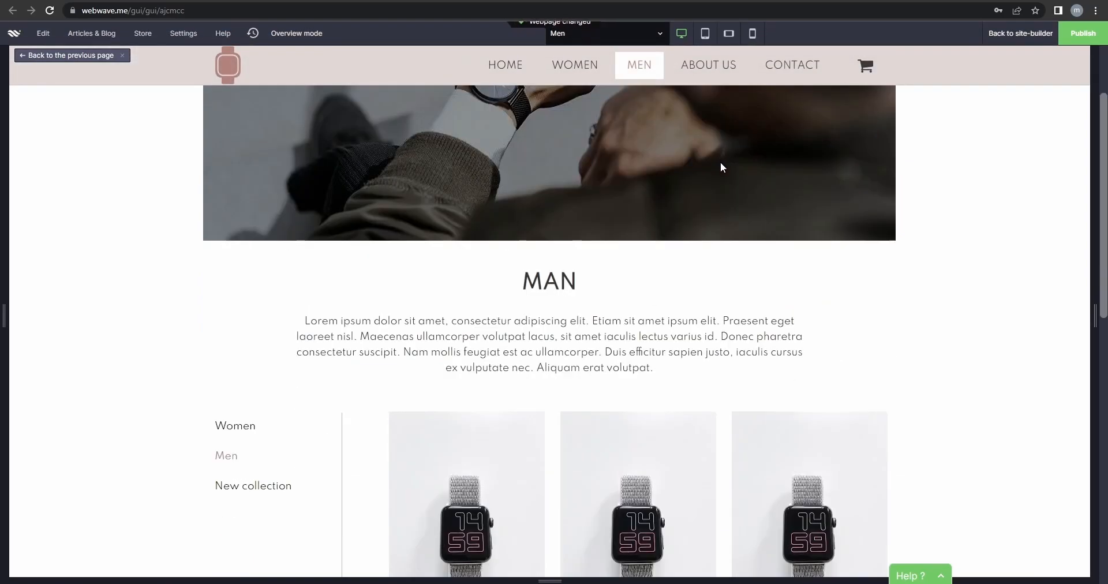
scroll(735, 180, "up", 2)
scroll(736, 183, "down", 4)
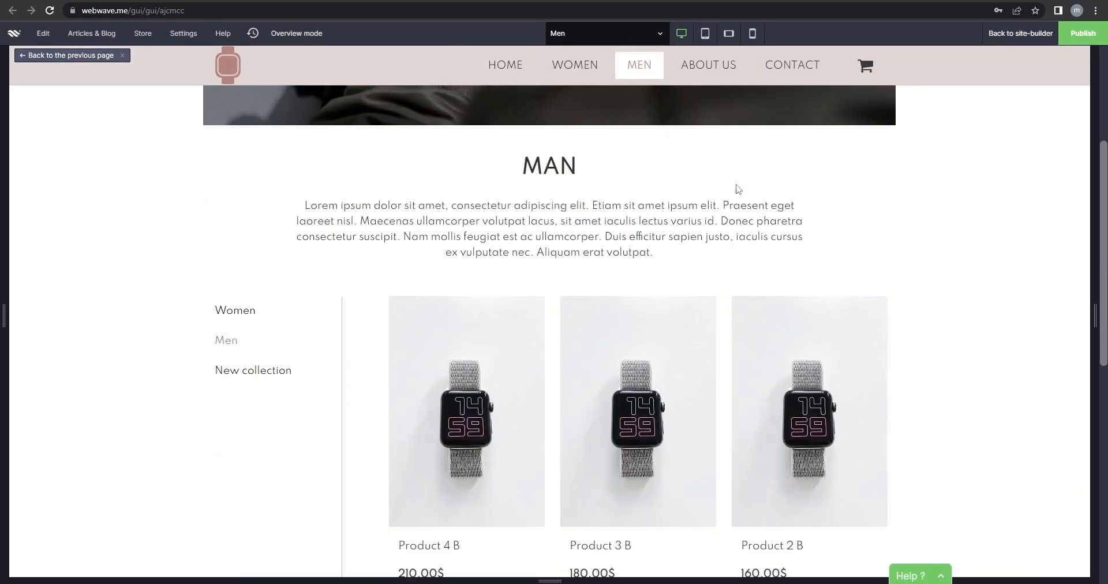
scroll(738, 197, "up", 4)
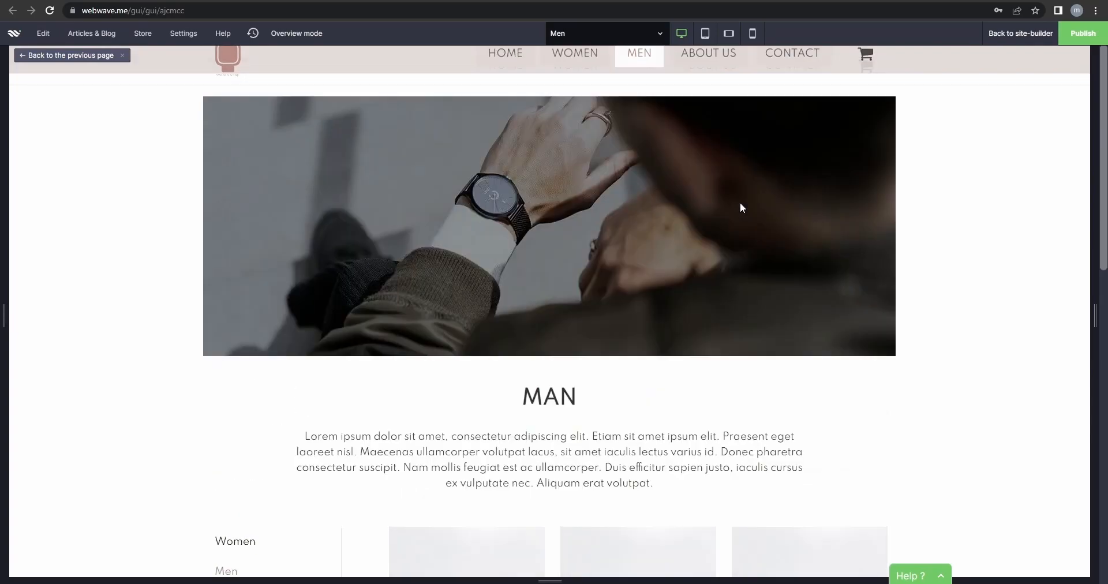
Leave the preview and open the About us page for editing
left_click(999, 37)
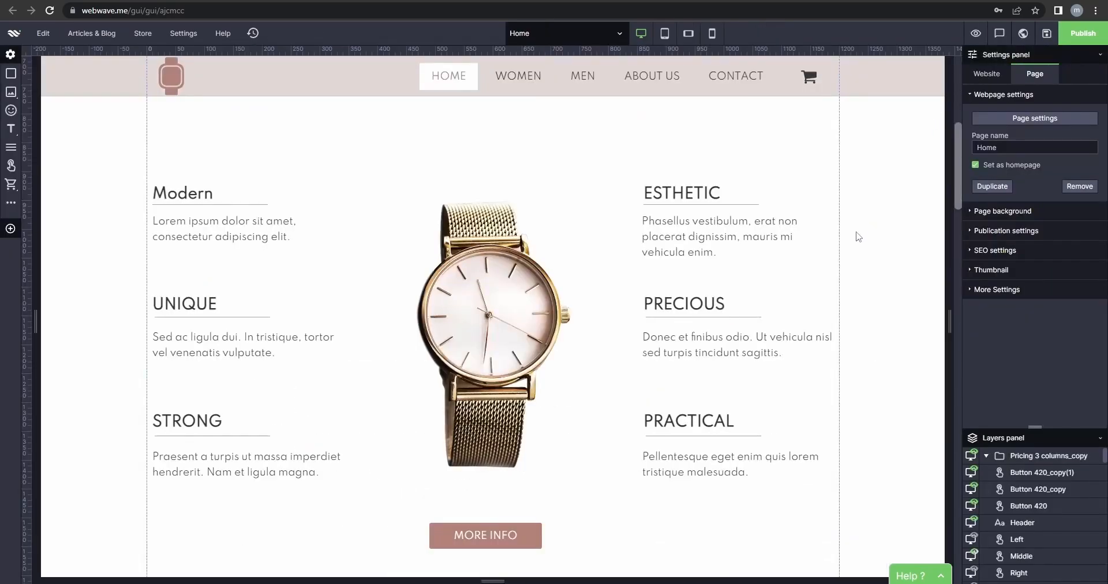
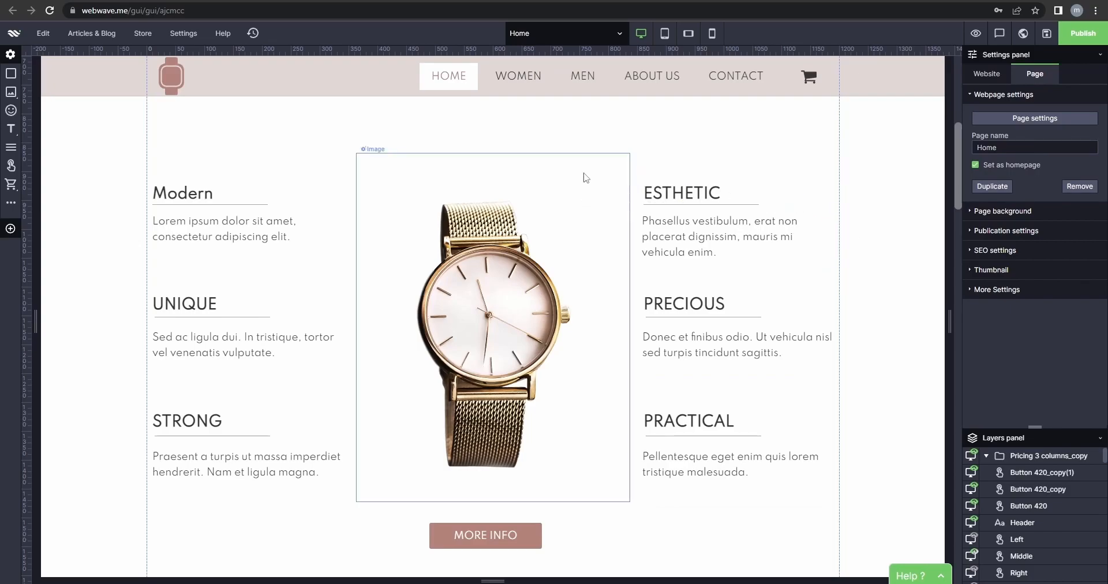
left_click(566, 40)
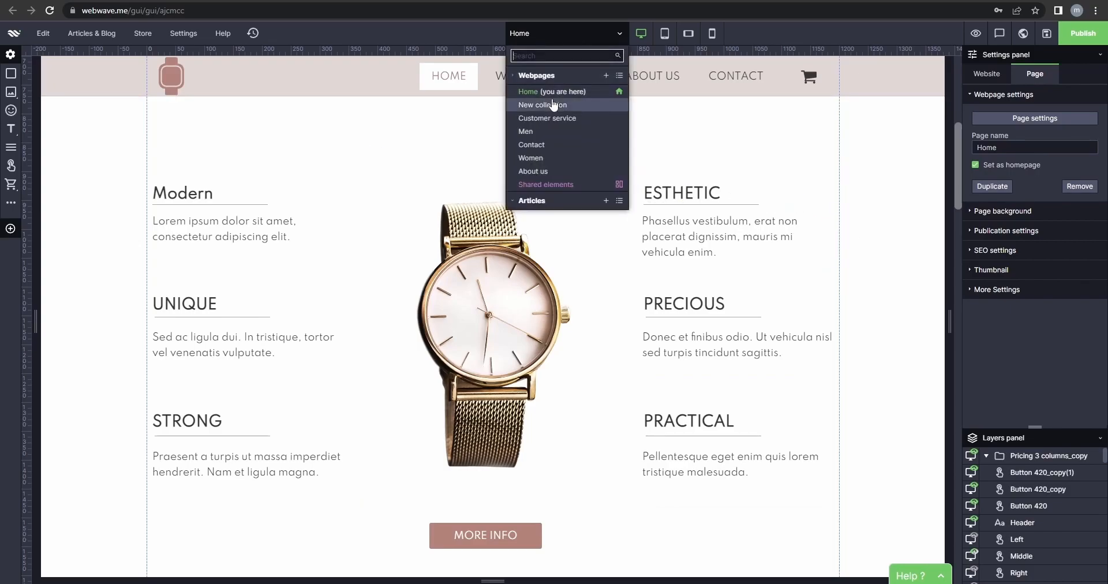
left_click(534, 172)
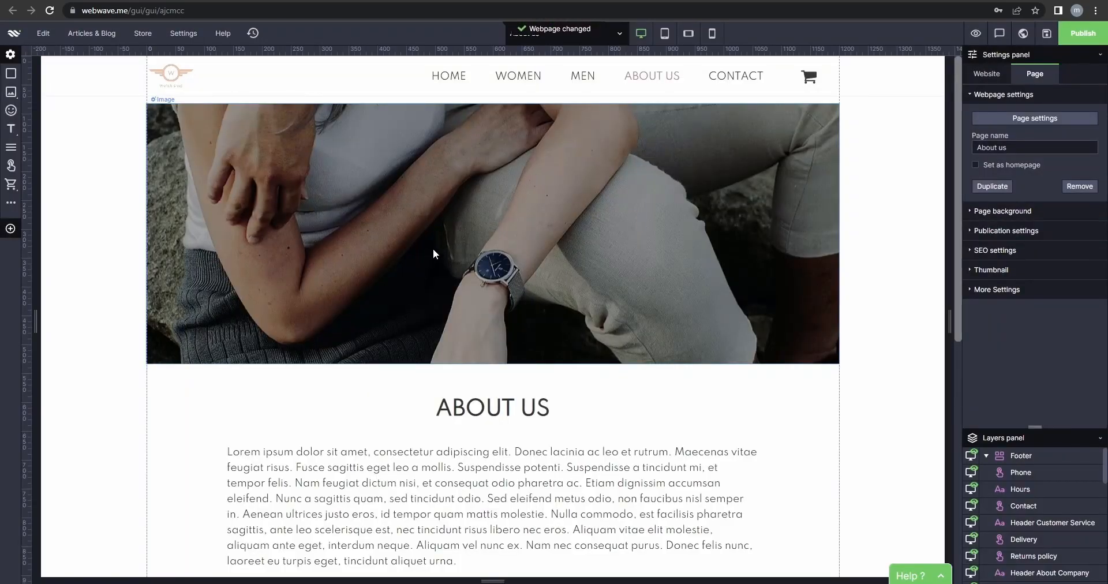
Move the WORK WITH US heading and its contact form down to free space below the About us text
scroll(435, 247, "down", 4)
scroll(406, 278, "down", 2)
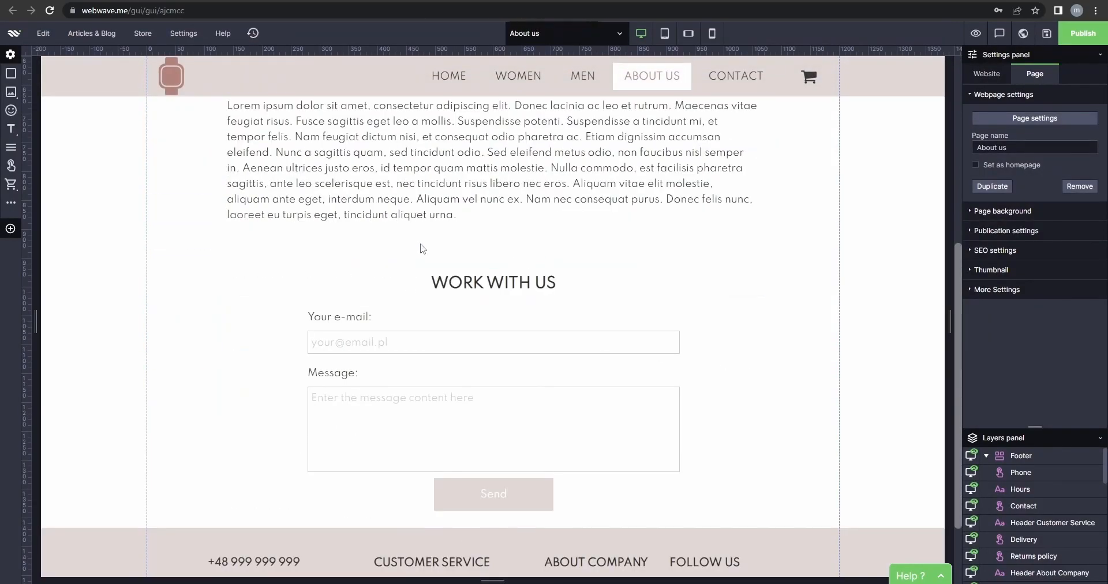
left_click(370, 281)
left_click_drag(350, 281, 350, 525)
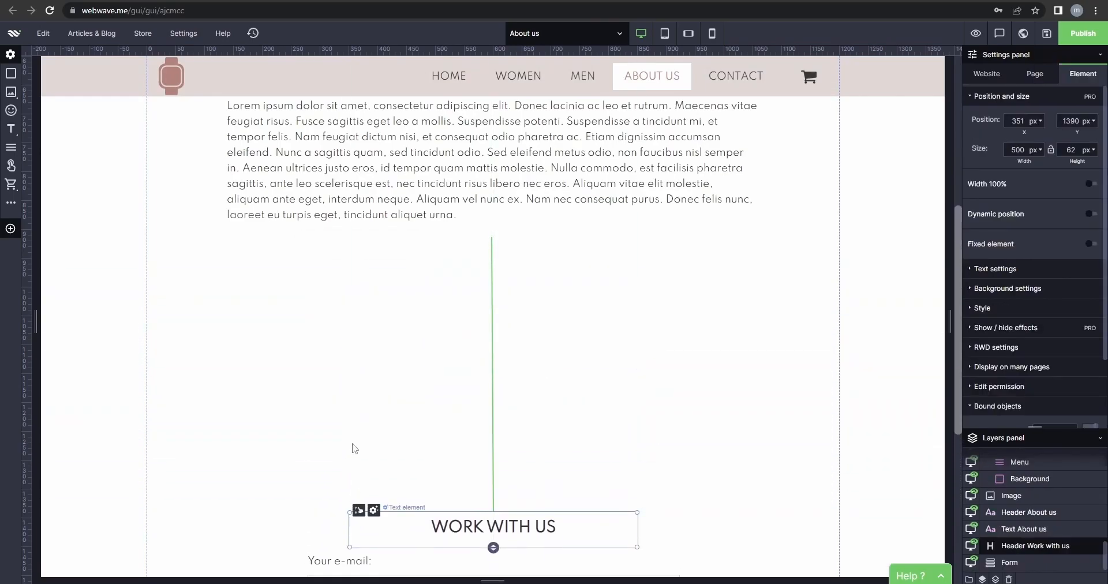
scroll(341, 433, "down", 2)
left_click_drag(362, 404, 370, 496)
left_click(403, 344)
scroll(403, 344, "up", 3)
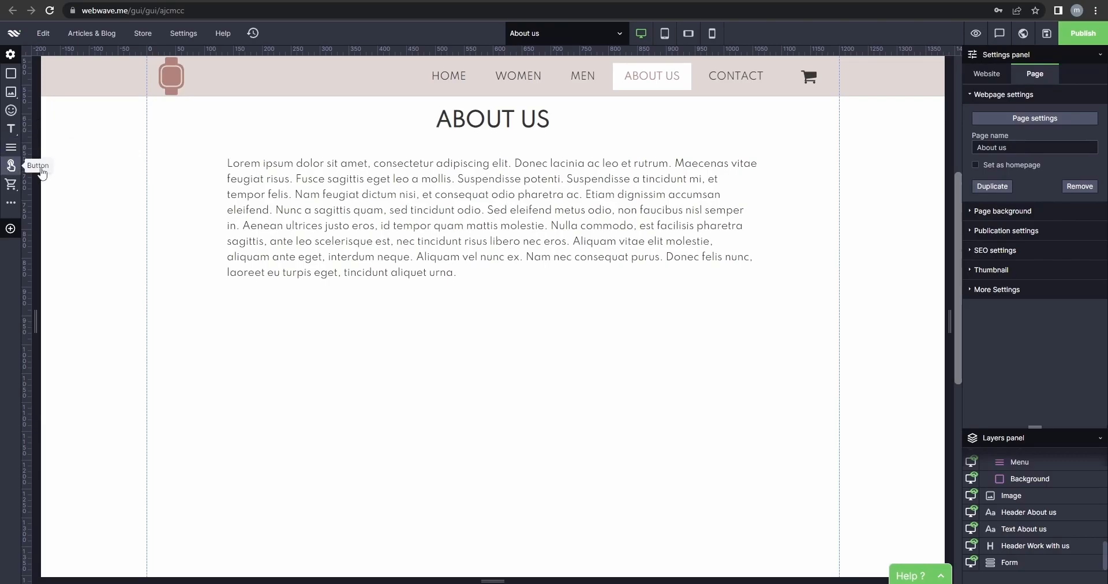
Add a button about 749 px wide and 40 px high, centred just below the About us text
left_click(10, 166)
left_click_drag(525, 127, 760, 321)
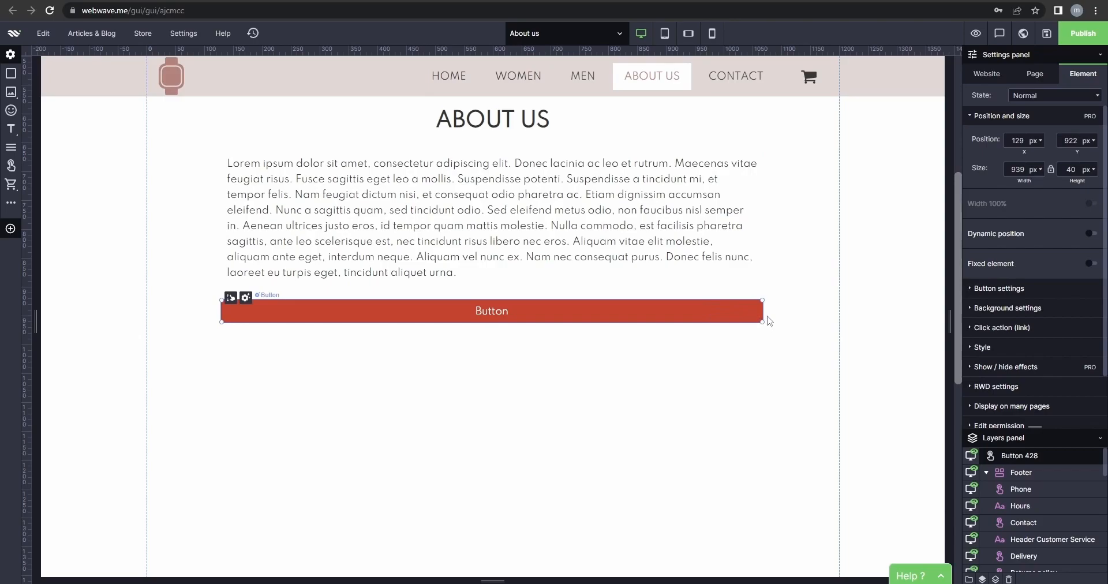
left_click_drag(653, 317, 646, 318)
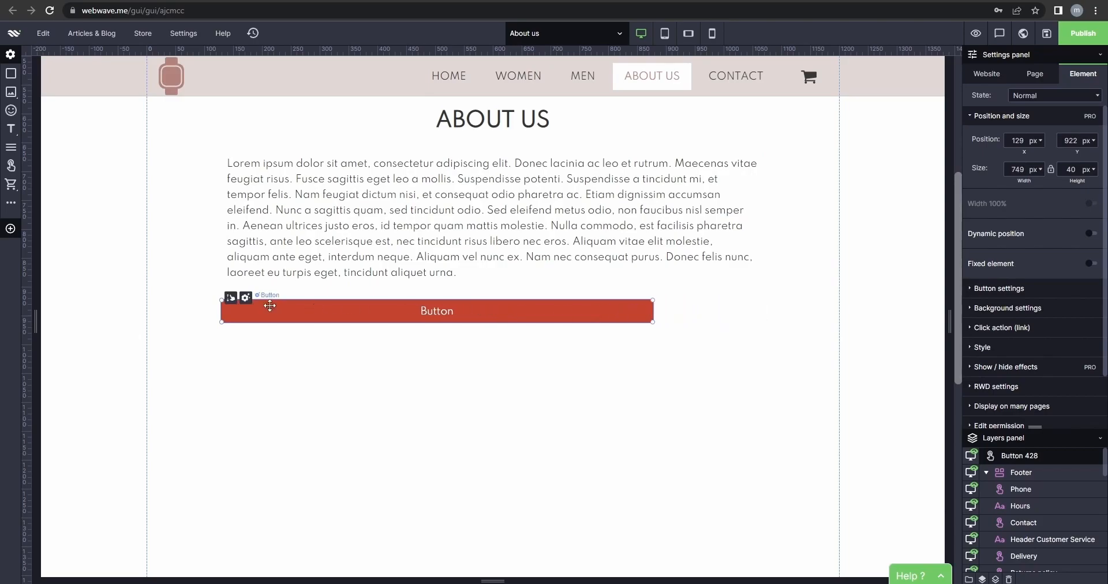
left_click_drag(268, 311, 325, 310)
scroll(571, 376, "down", 2)
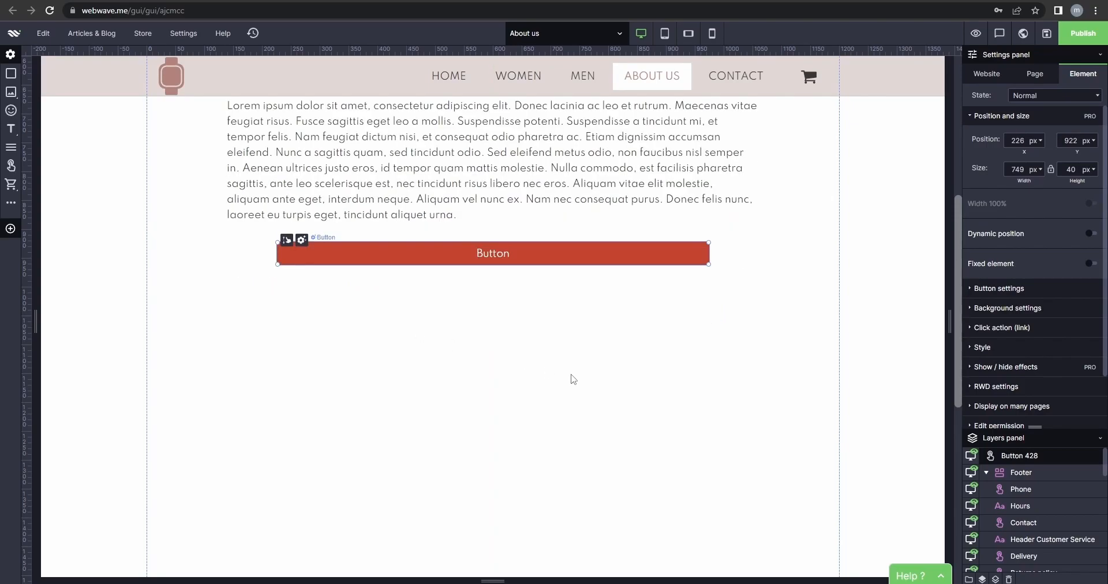
left_click(471, 336)
Change the new button's normal-state background to the dusty rose from the recently used colors
left_click(409, 199)
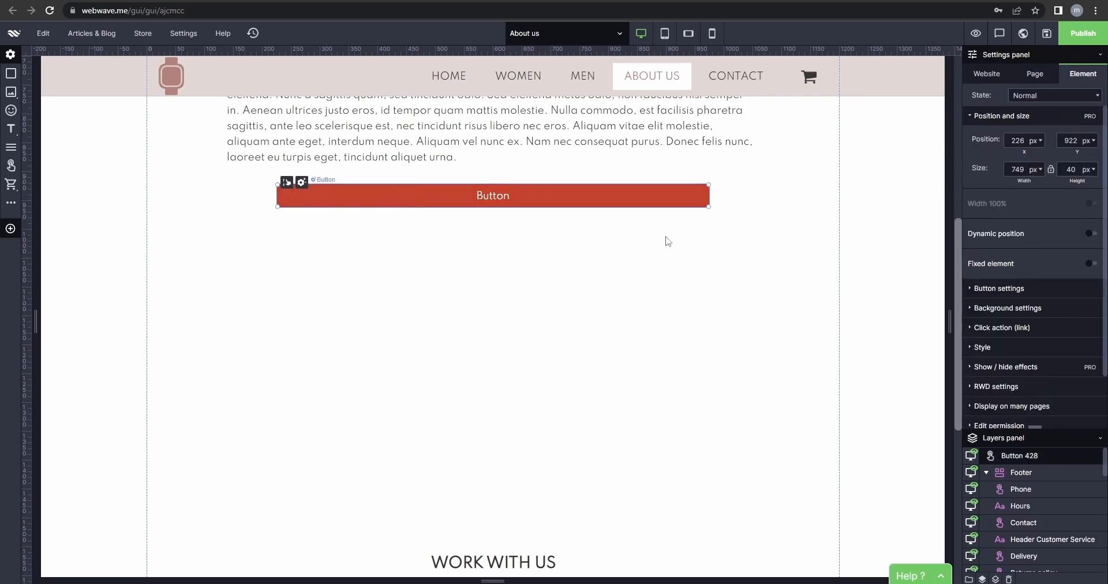
left_click(1004, 289)
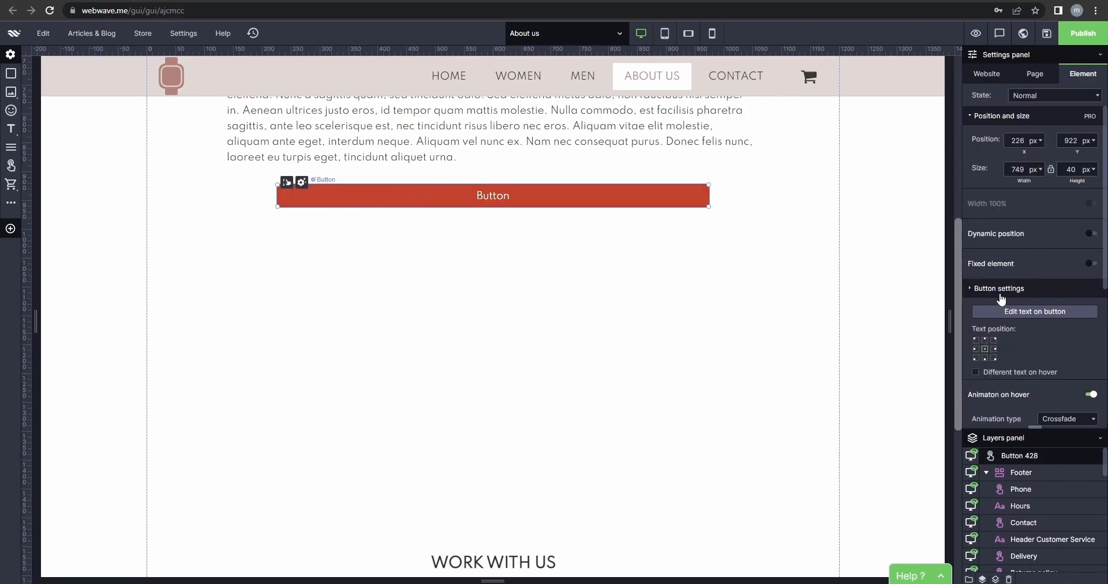
left_click(1000, 289)
left_click(999, 311)
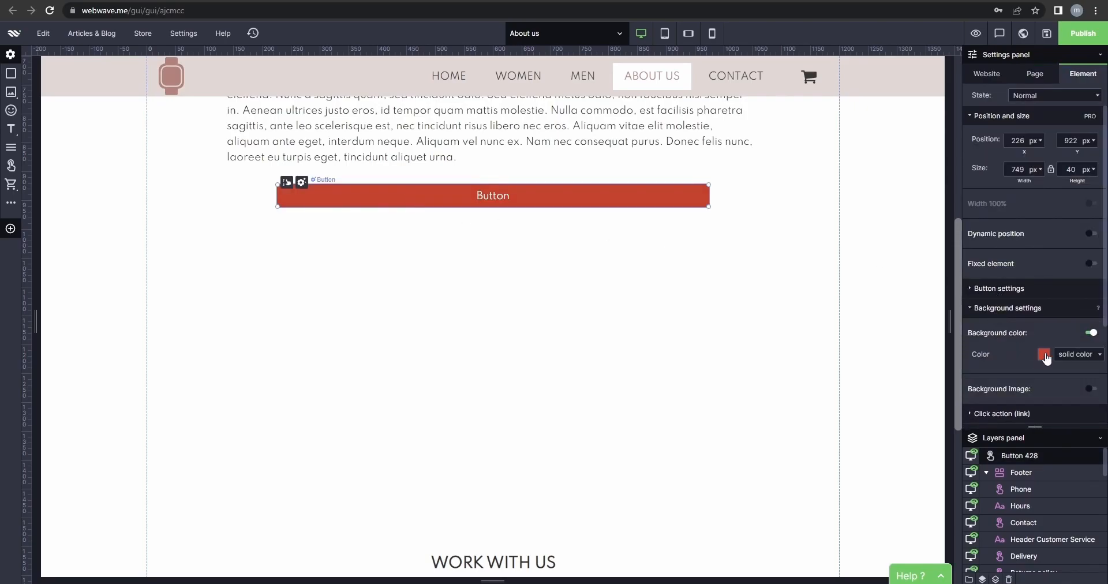
left_click(1043, 353)
left_click(898, 503)
left_click(1089, 461)
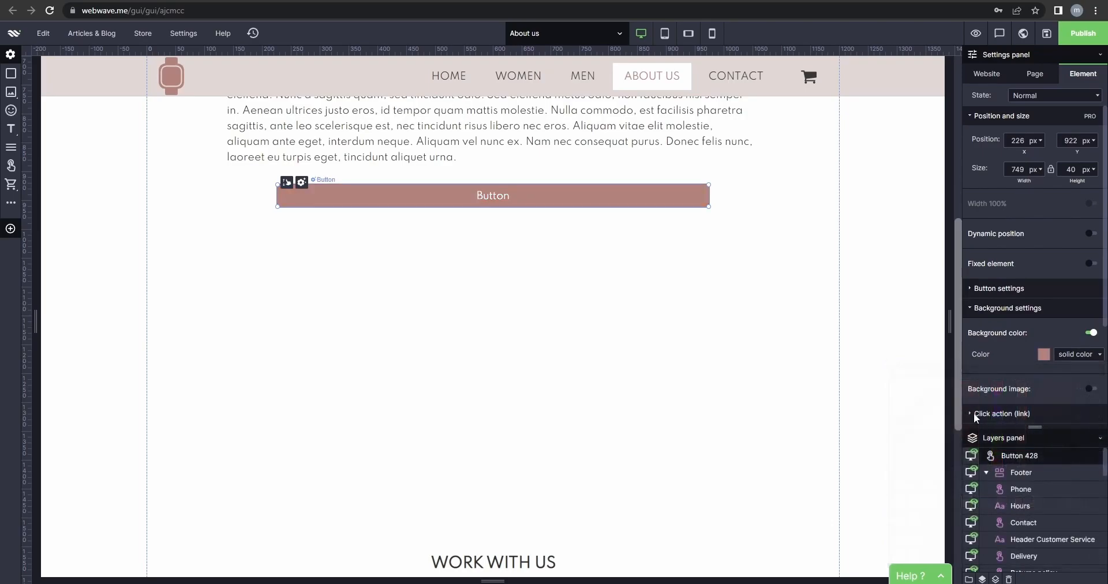
Set the button's Hover state background to the light pink color dbc0bc
left_click(1022, 96)
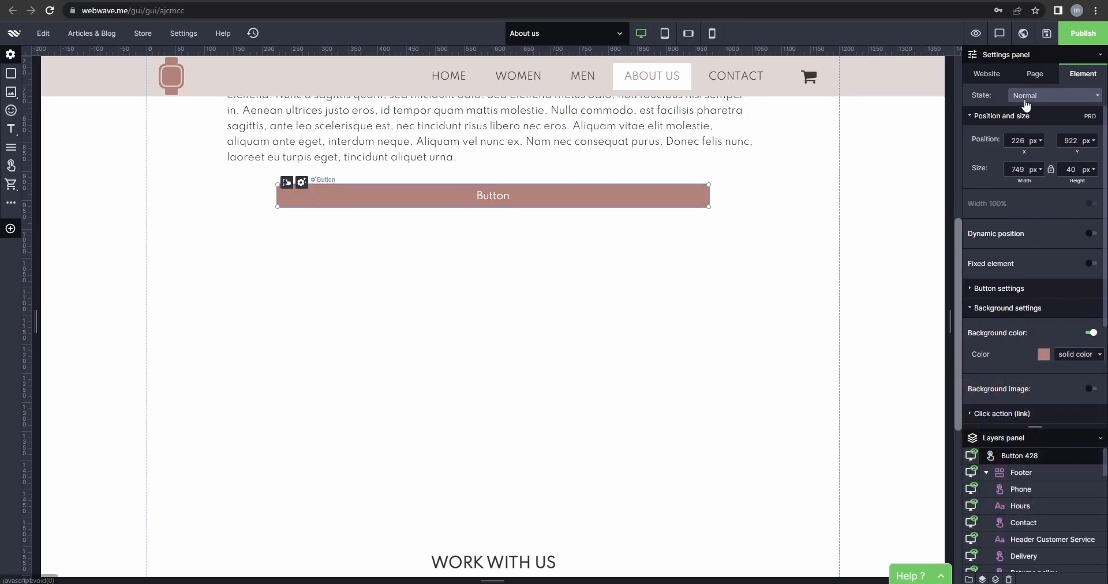
left_click(1027, 123)
left_click(1044, 356)
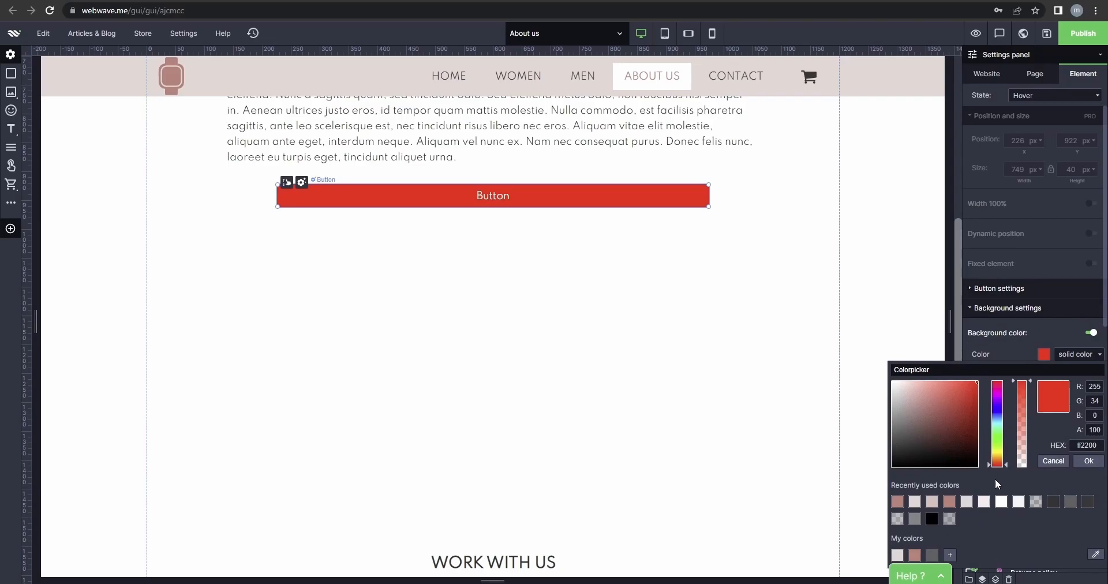
left_click(916, 502)
left_click(933, 503)
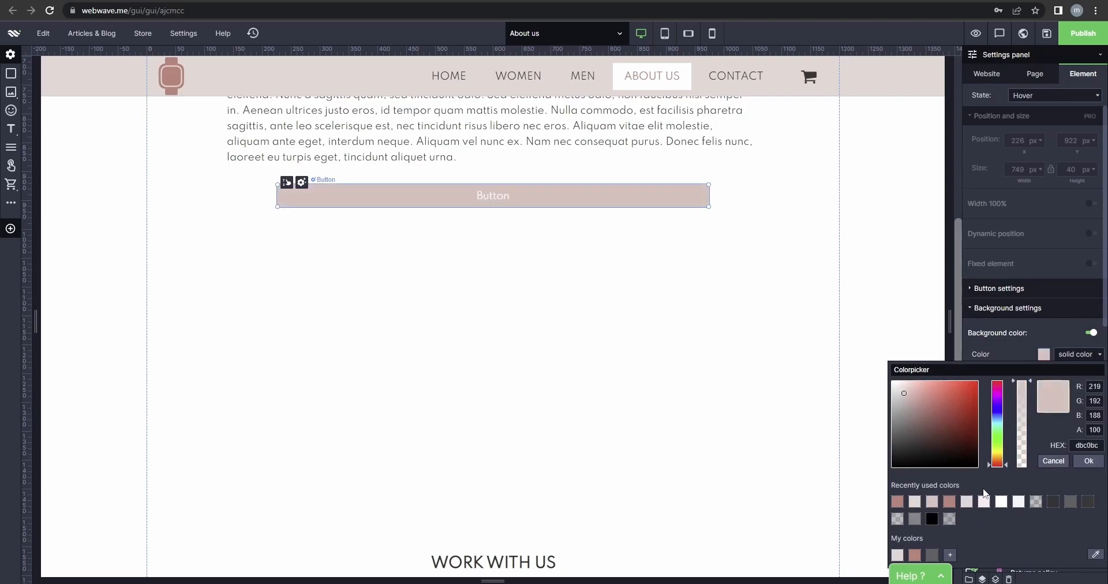
left_click(1088, 461)
left_click(796, 333)
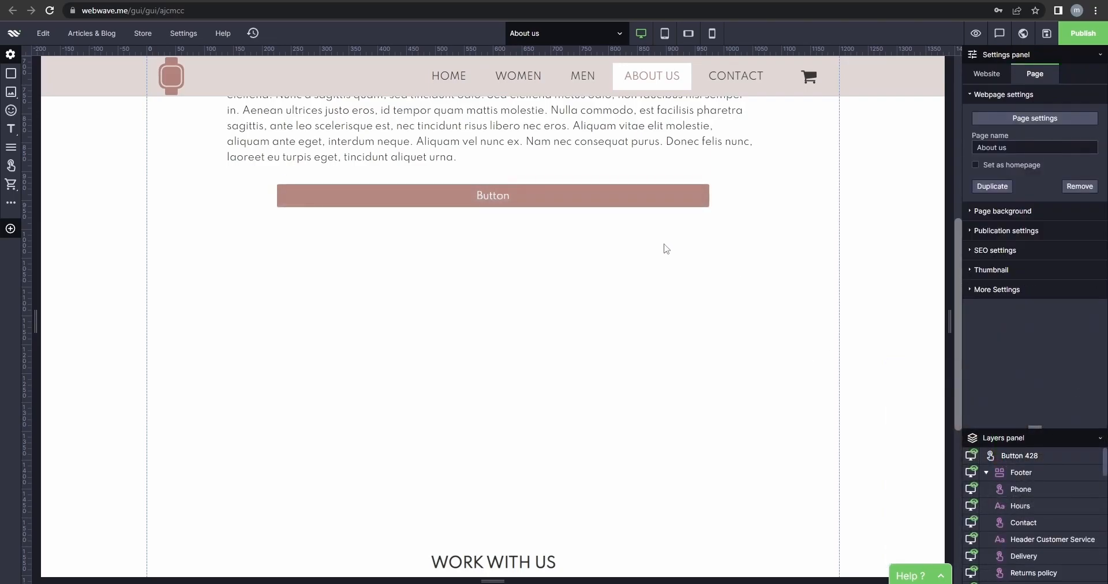
Draw a rectangle about 749 × 427 px directly under the button and fill it with the button's dusty rose
left_click(10, 74)
left_click_drag(490, 141, 709, 454)
left_click_drag(656, 383, 656, 375)
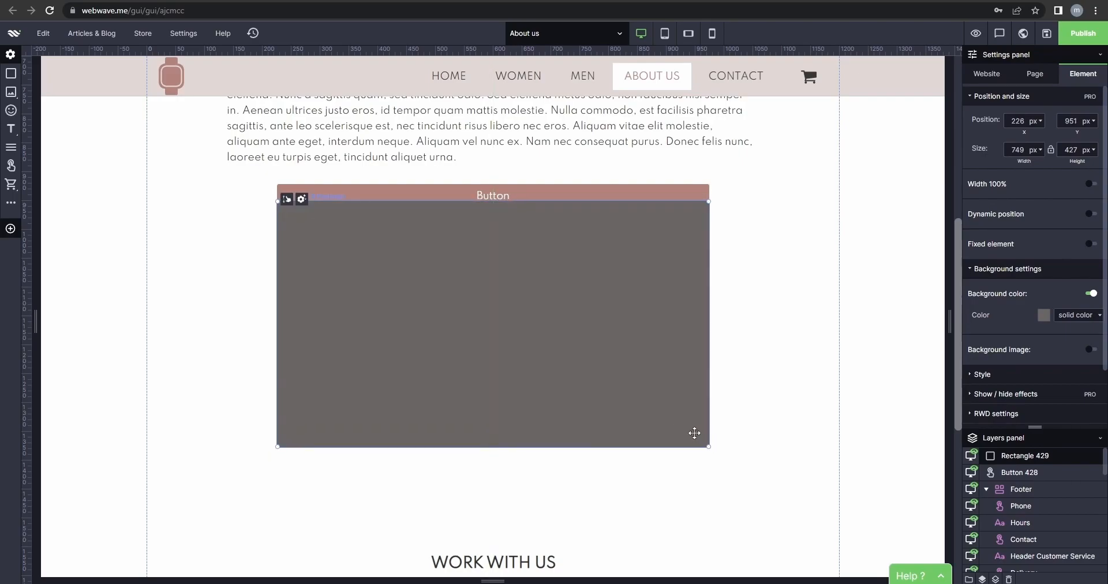
left_click(1045, 315)
left_click(898, 463)
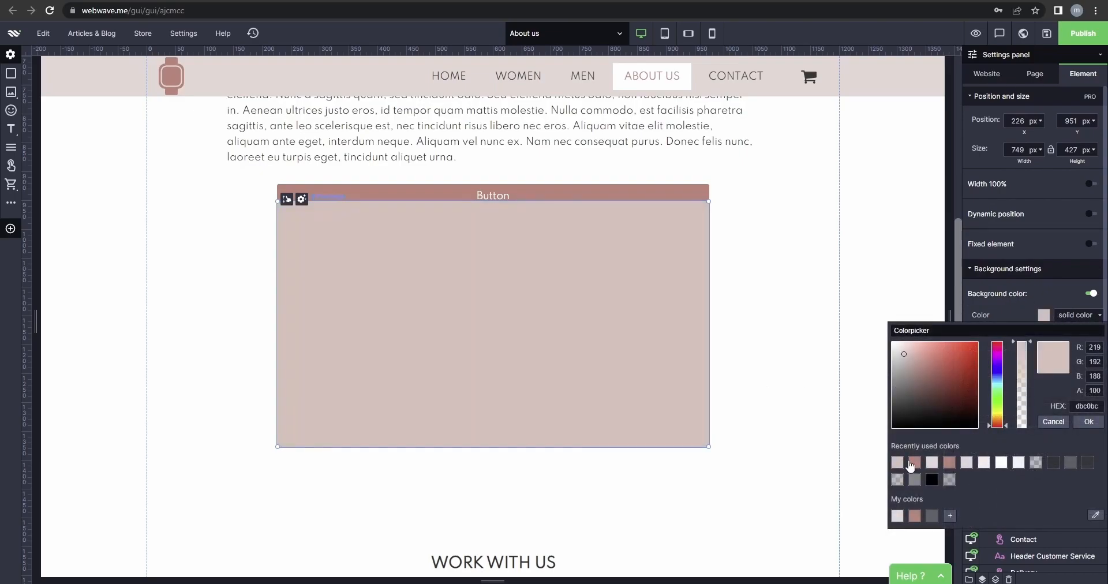
left_click(914, 463)
left_click(1089, 422)
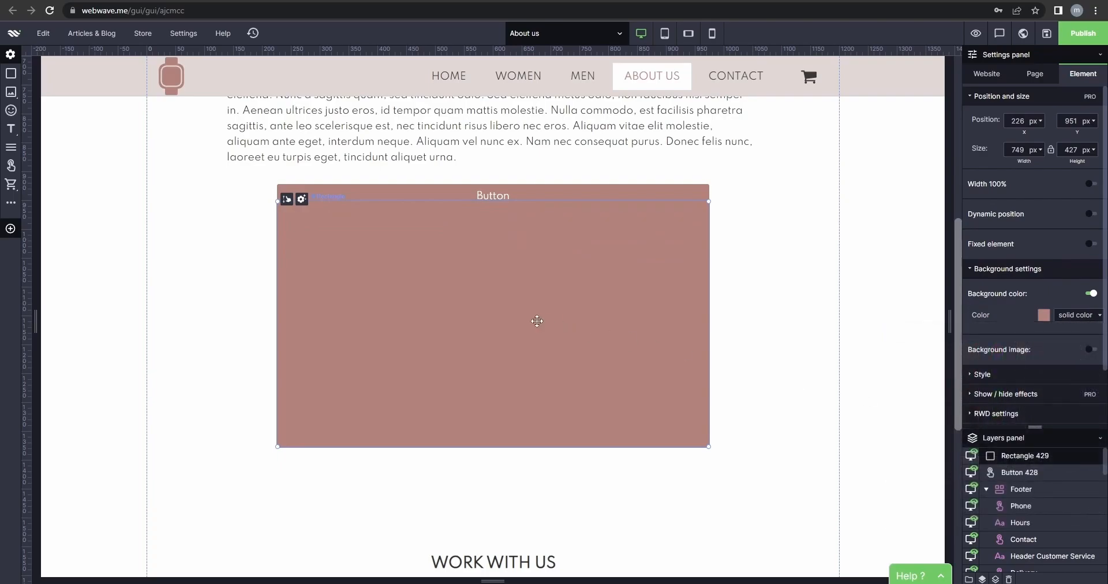
Add an extensive text element about 372 × 382 px in the left half of the rectangle, at X 250, Y 962
mouse_move(14, 131)
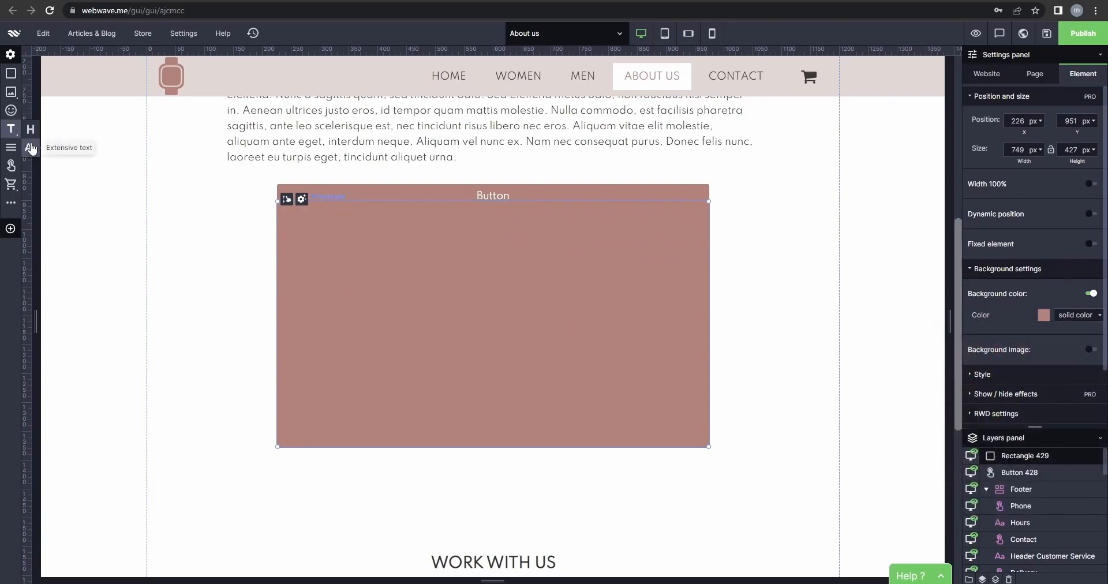
left_click(31, 149)
left_click_drag(543, 173, 489, 270)
left_click_drag(600, 295, 488, 432)
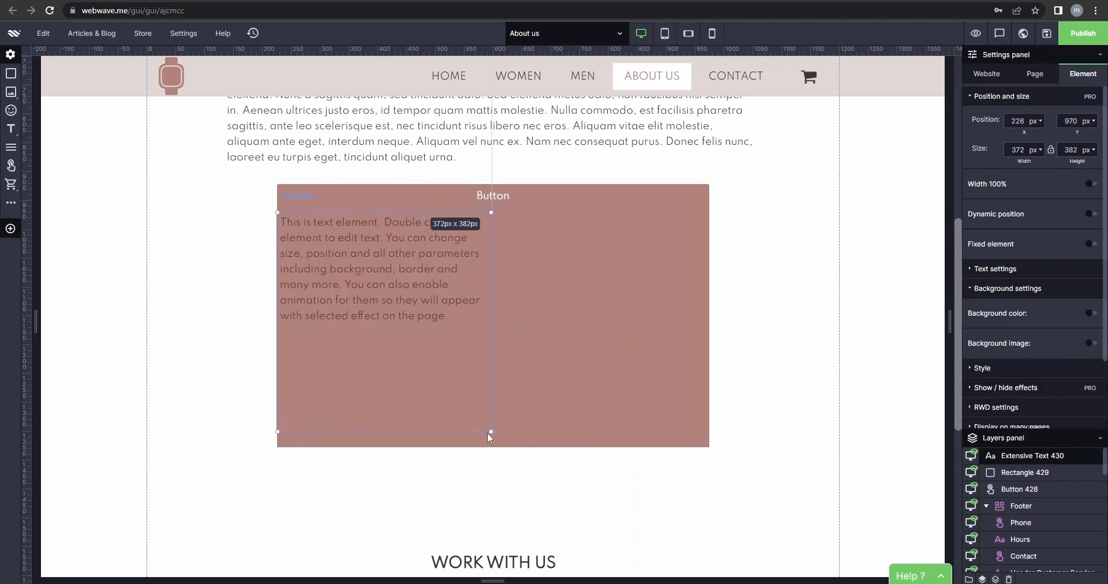
left_click_drag(432, 318, 446, 313)
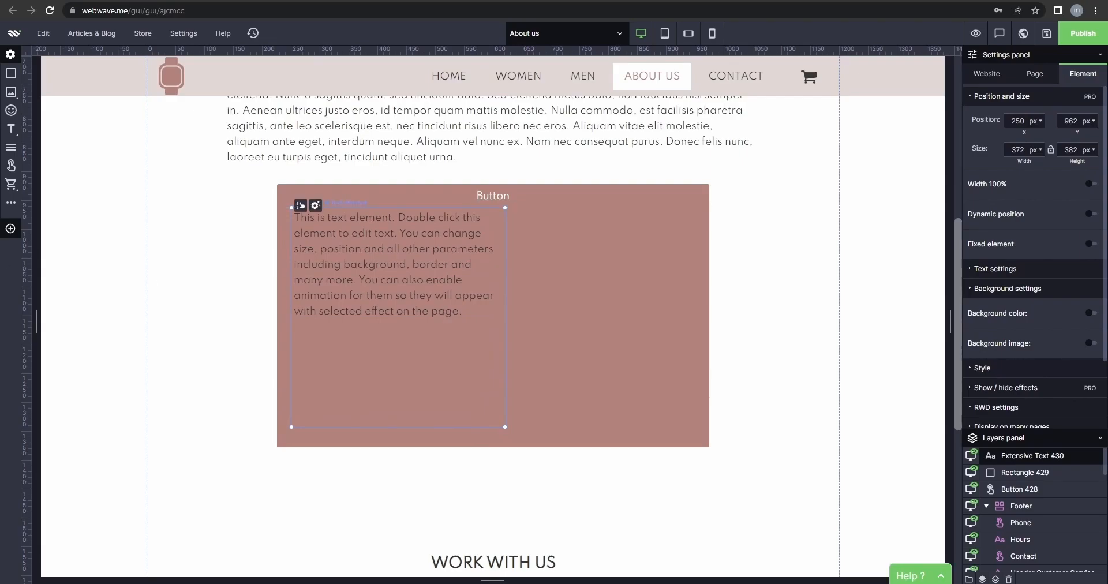
Replace the text element's placeholder with a left-aligned Lorem ipsum paragraph
double_click(365, 326)
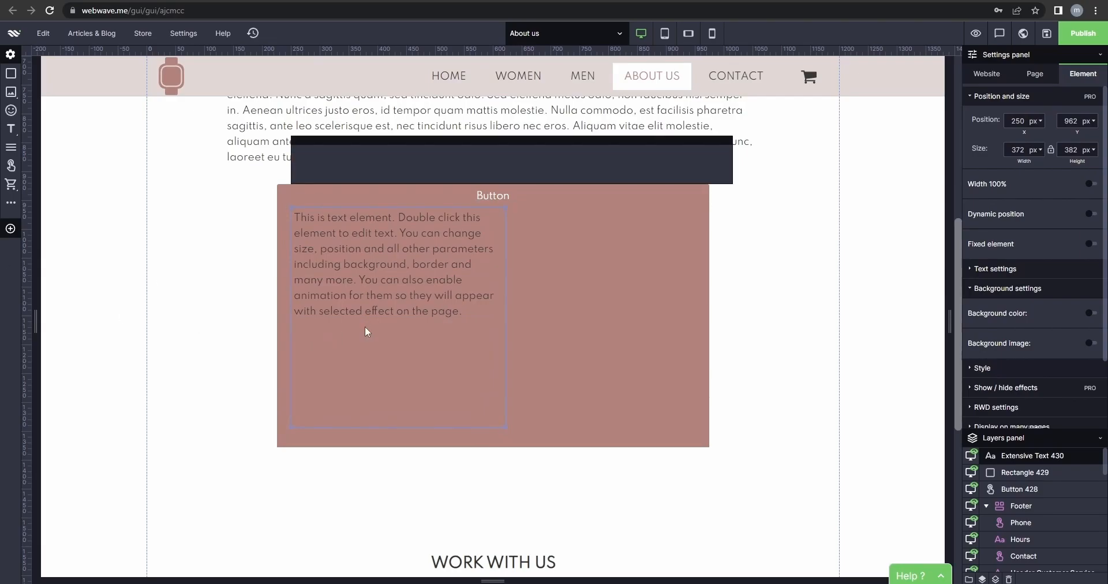
left_click_drag(467, 318, 291, 209)
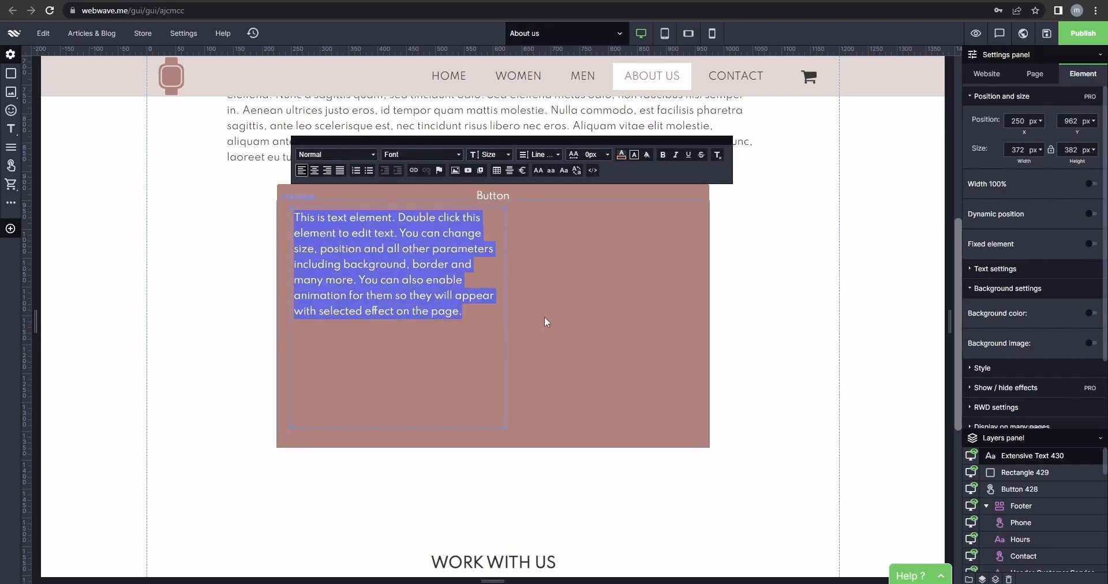
type("Lorem ipsum dolor sit amet, consectetur adipiscing elit. Mauris suscipit sem nec eros rutrum tincidunt. In congue augue at lectus hendrerit, id sagittis tortor ultricies. Curabitur non cursus diam. Maecenas sodales, risus quis luctus pretium, elit risus venenatis purus, id tincidunt metus arcu nec sapien. Suspendisse porttitor arcu nulla, eu eleifend nisi vulputate at. Integer mi urna, euismod a tellus id, viverra faucibus sapien")
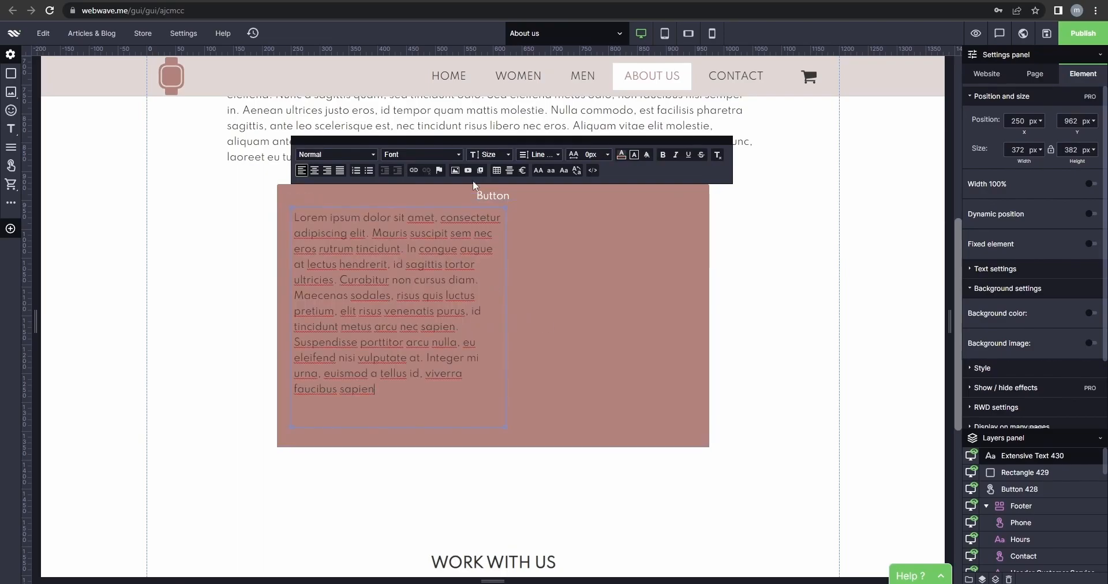
left_click(315, 169)
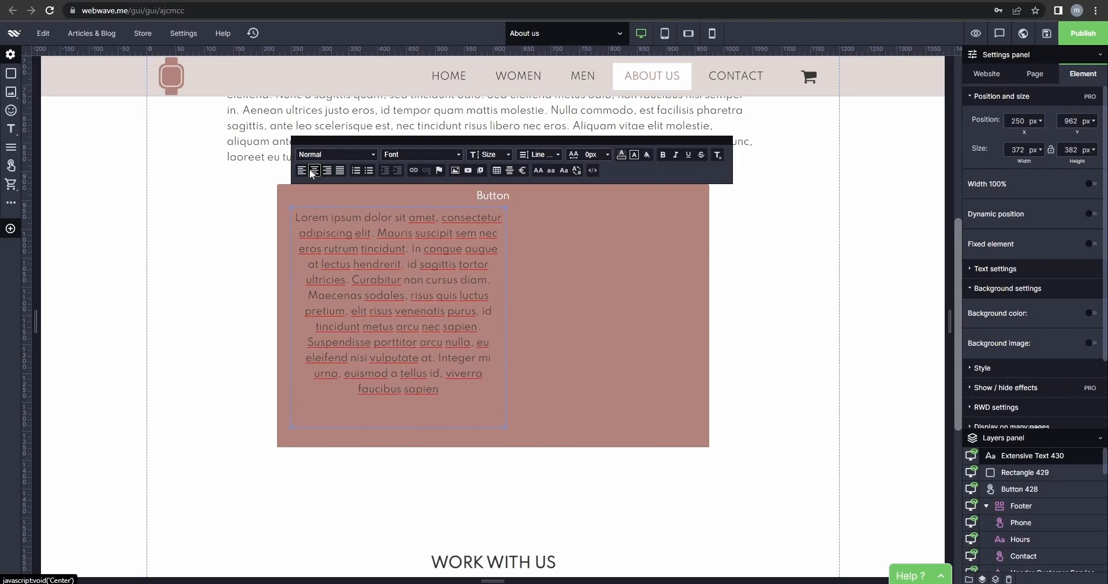
left_click(305, 169)
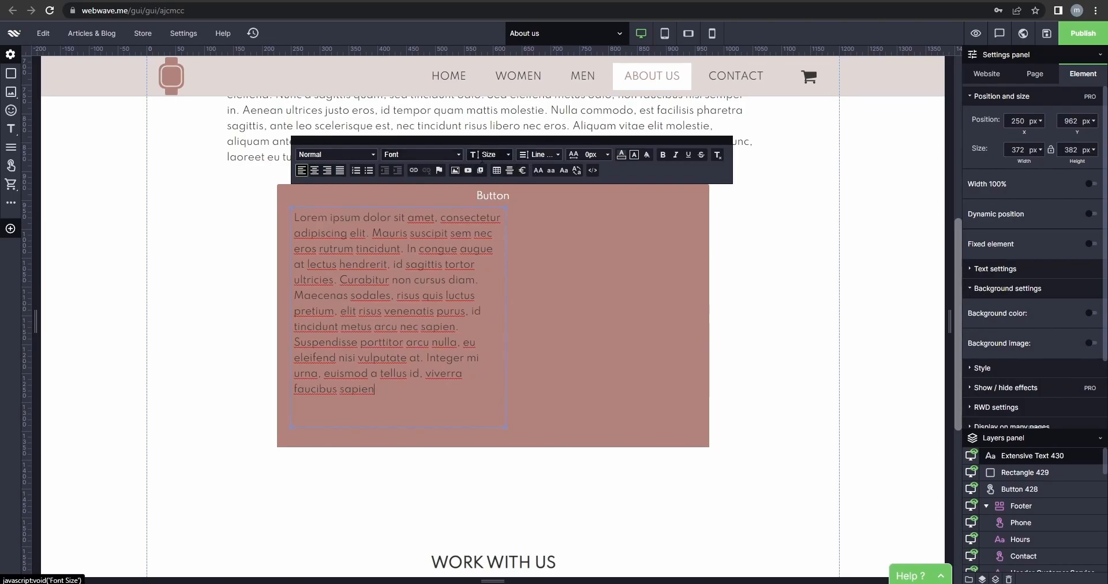
Color the Lorem ipsum paragraph white (ffffff) and finish editing the text
left_click(622, 155)
left_click(741, 300)
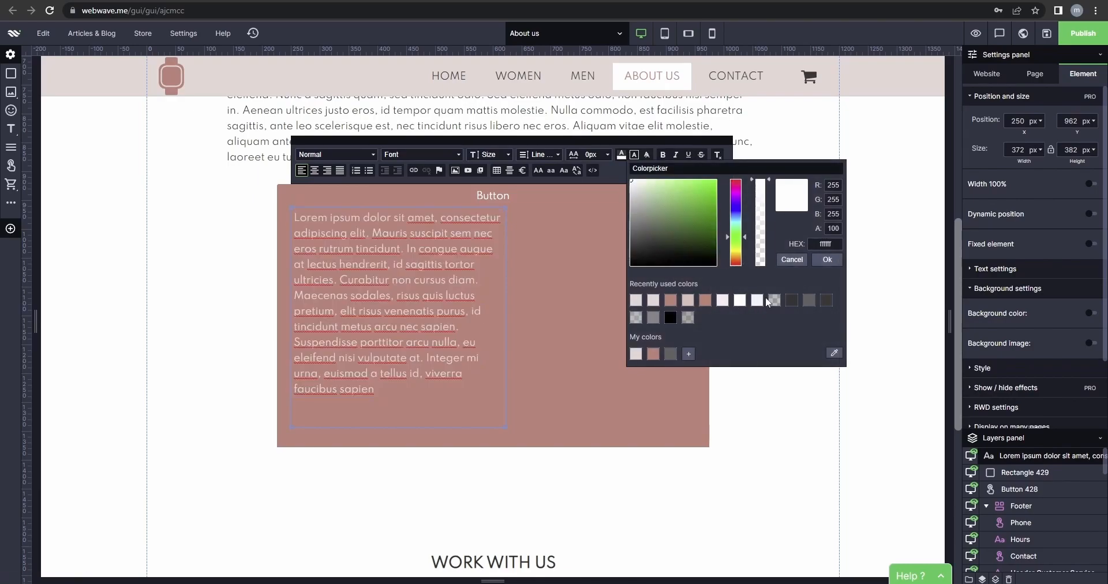
left_click(827, 261)
left_click(595, 314)
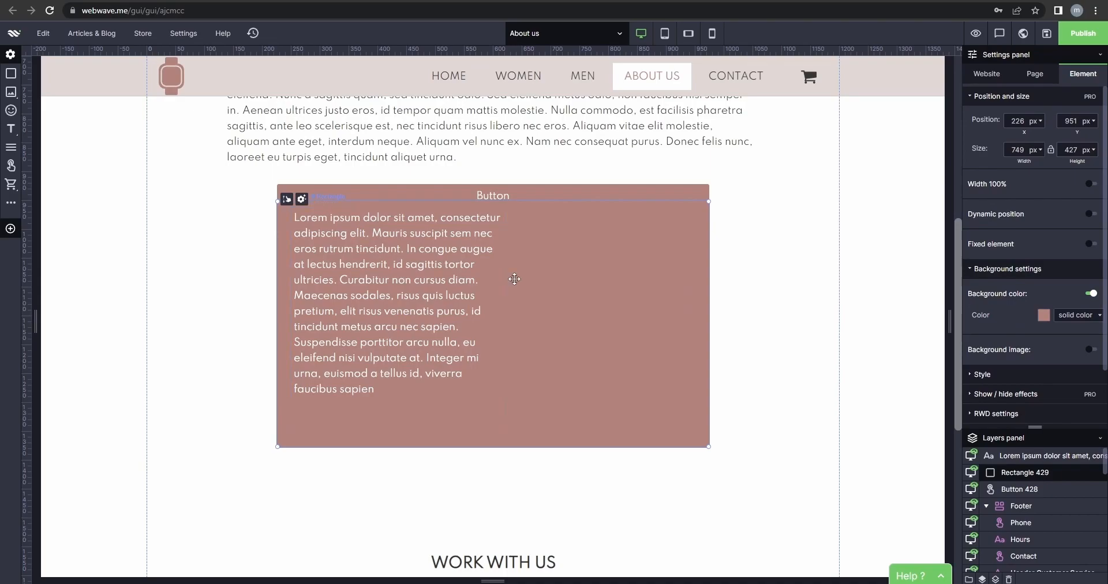
Insert the uploaded image about us_header.jpg, about 347 × 368 px, in the right half of the rectangle at X 595, Y 970
left_click(34, 95)
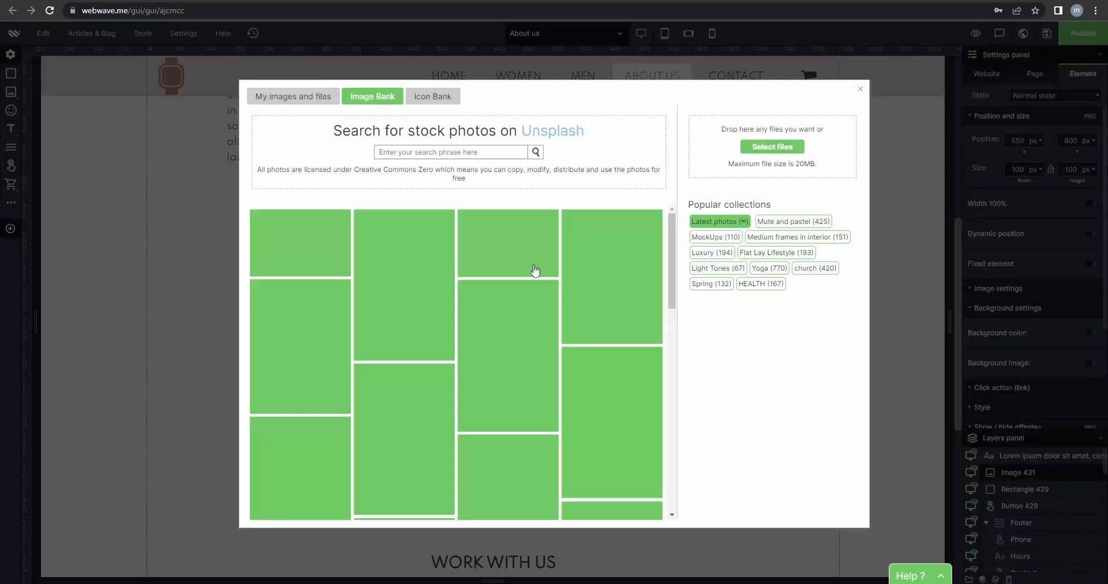
left_click(319, 98)
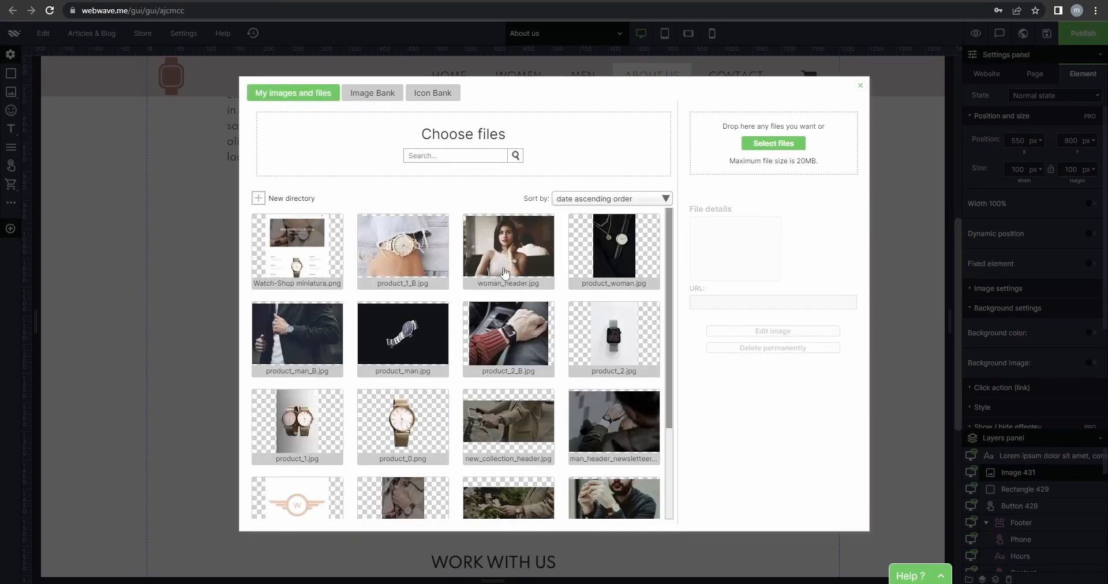
scroll(576, 350, "down", 3)
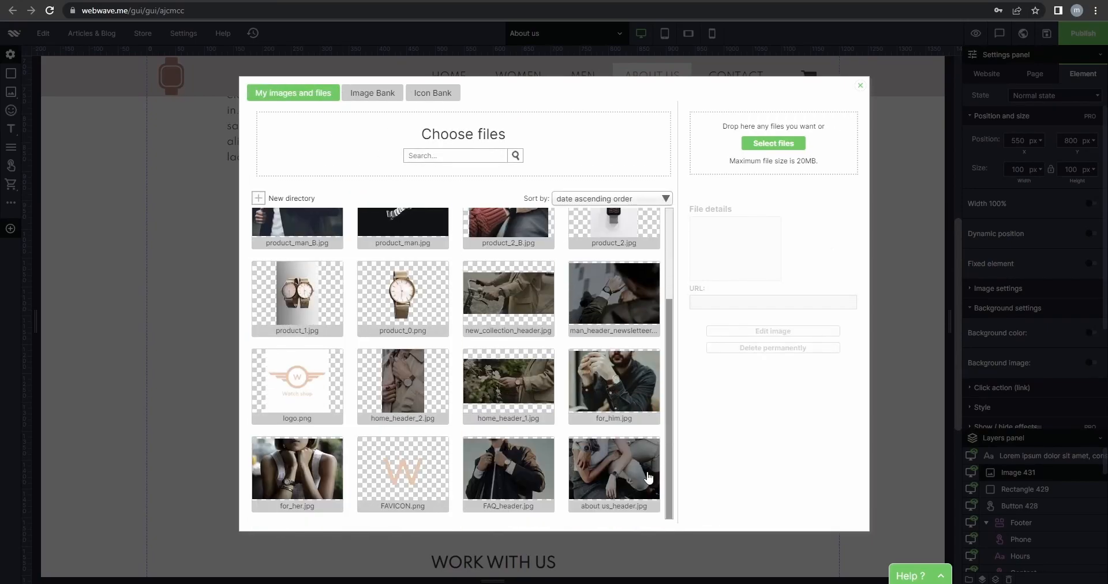
left_click(657, 472)
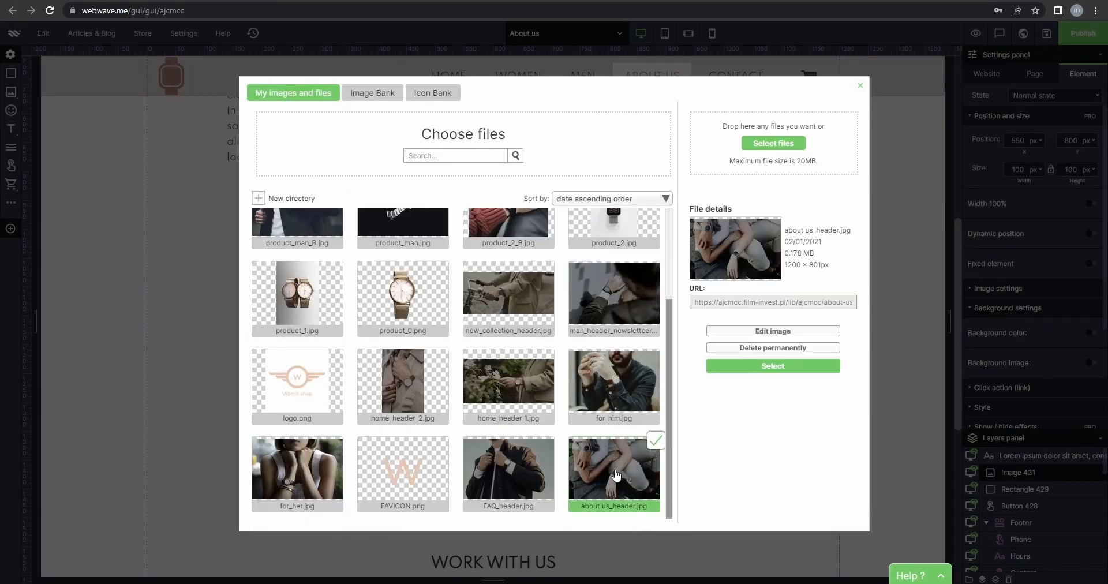
left_click(783, 368)
left_click_drag(606, 287, 599, 337)
left_click_drag(831, 140, 737, 217)
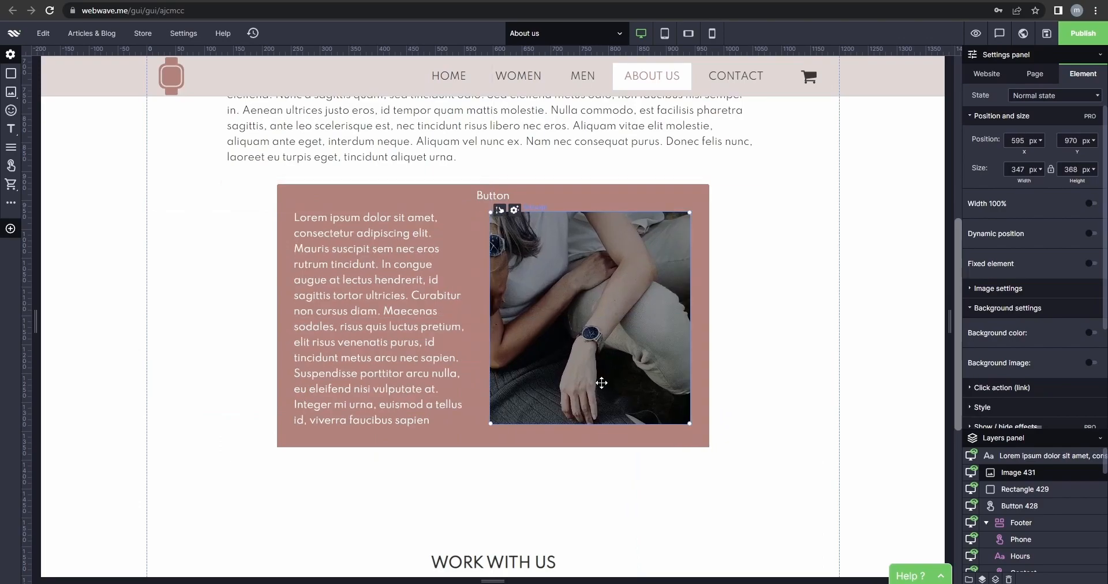
Reframe the inserted image within its crop so both wristwatches sit inside the frame, and finish framing
left_click(998, 288)
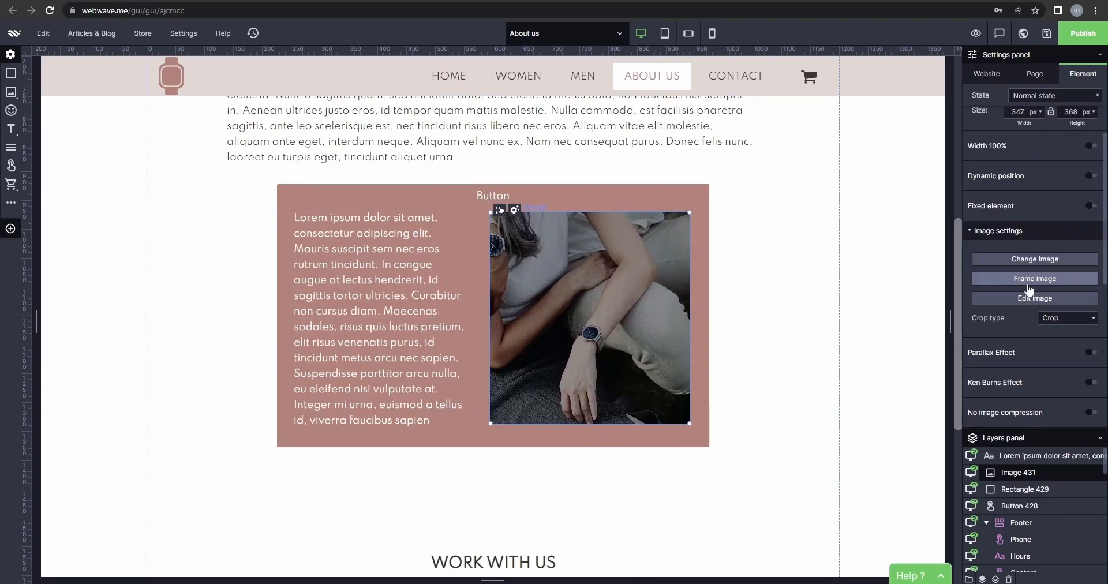
left_click(1043, 282)
left_click_drag(634, 315, 693, 318)
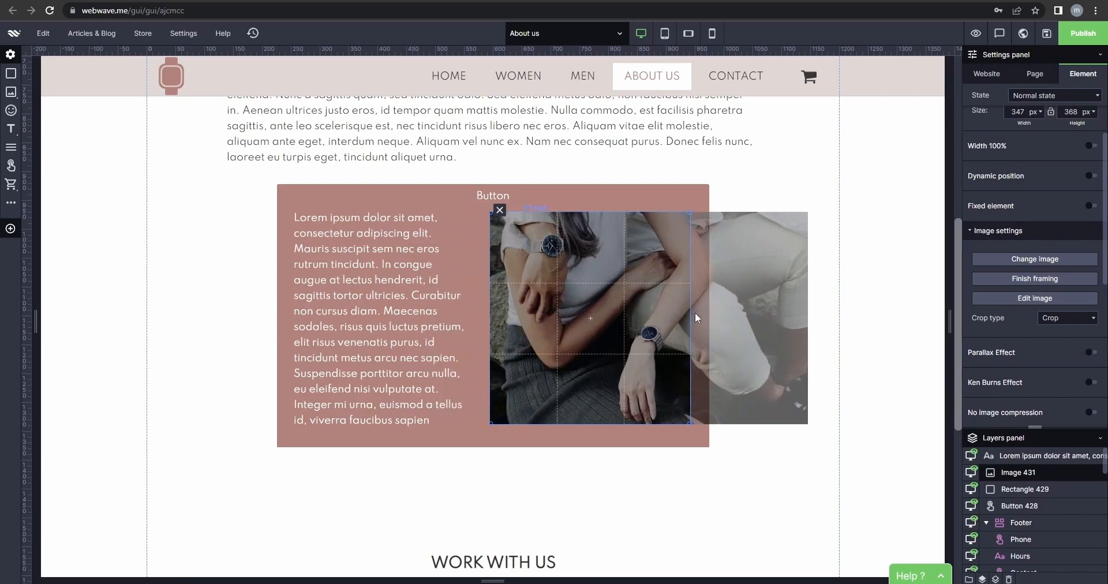
left_click(878, 307)
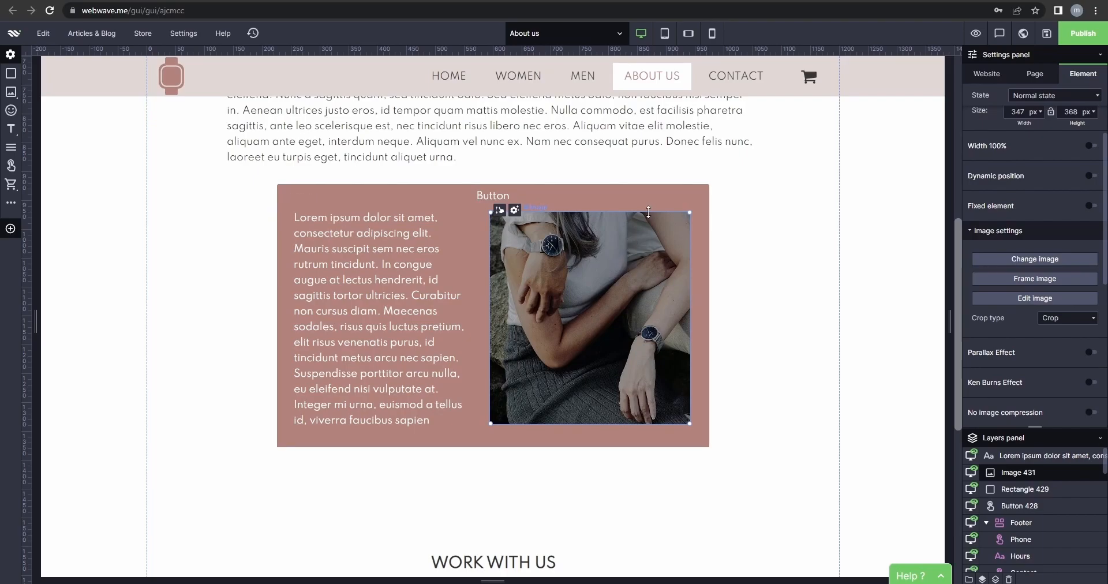
Group the dusty rose rectangle with the Lorem ipsum text and the image on it
left_click_drag(178, 236, 845, 407)
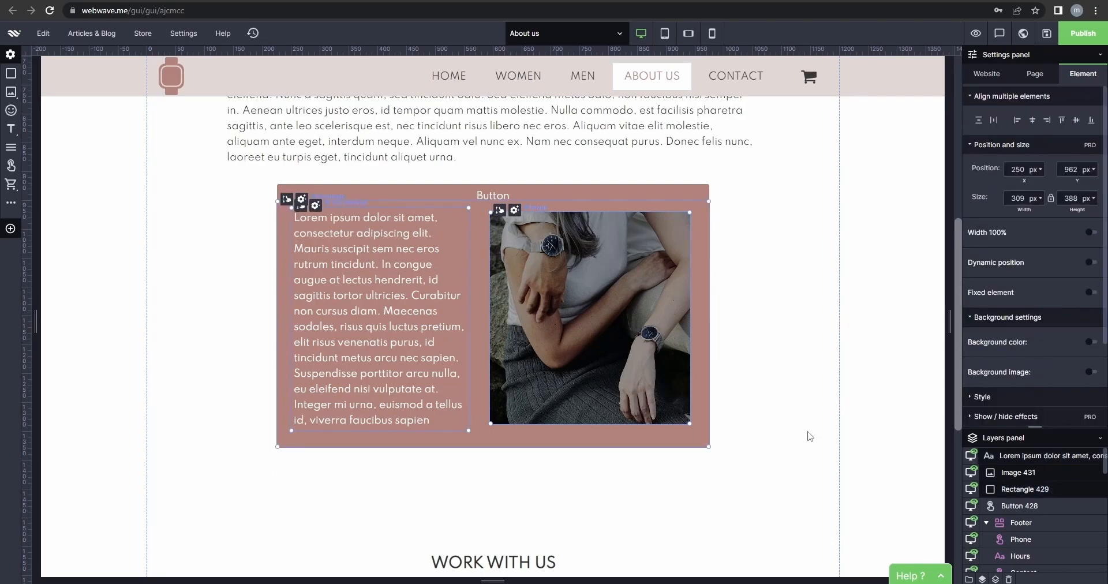
scroll(1016, 520, "down", 1)
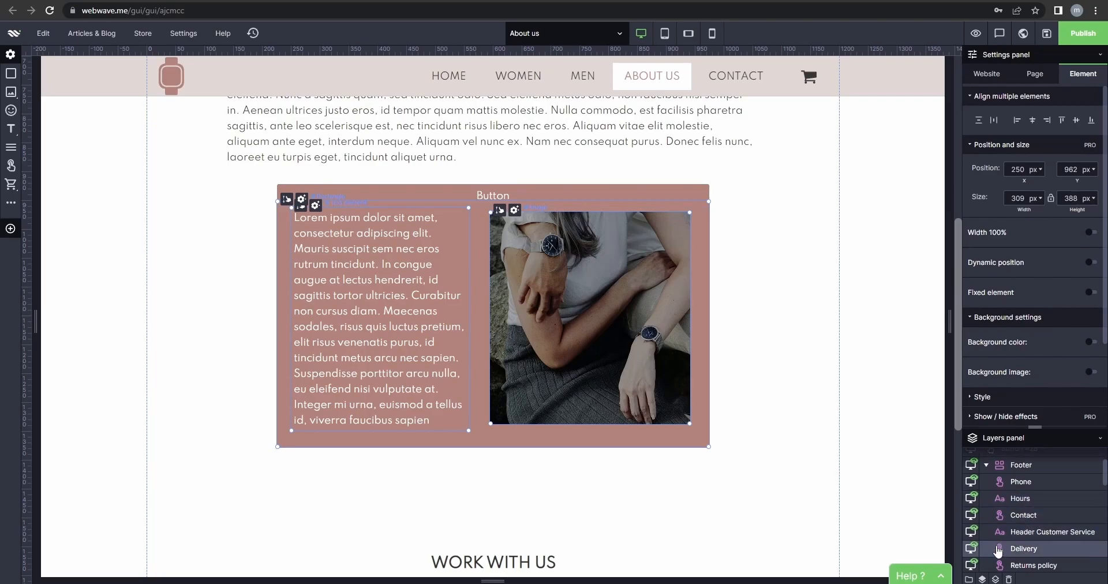
left_click(969, 579)
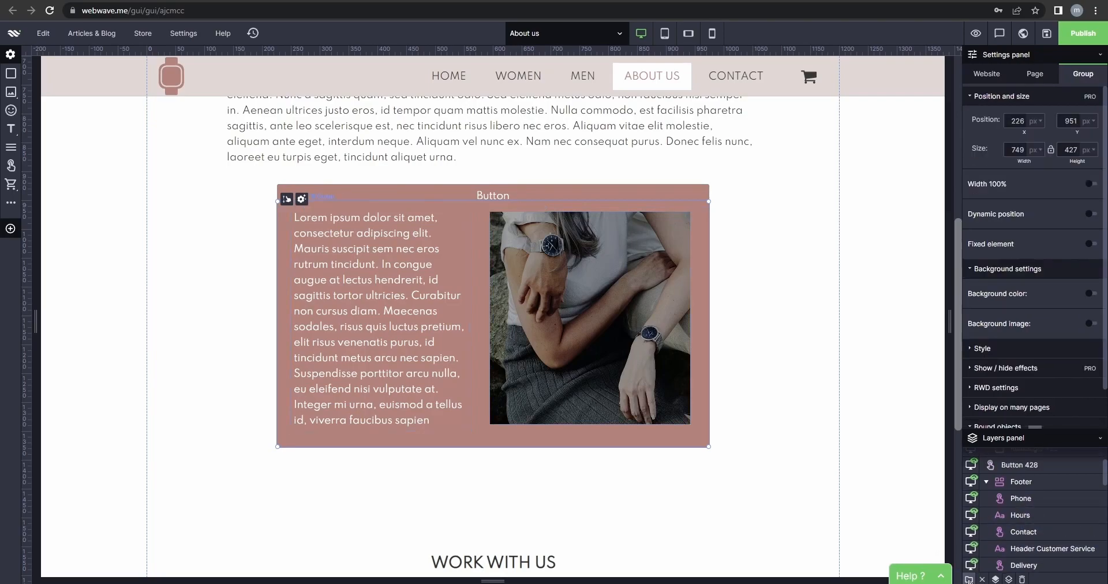
Rename the new group holding the rectangle, text and image as PUSHING GROUP
scroll(1047, 527, "down", 3)
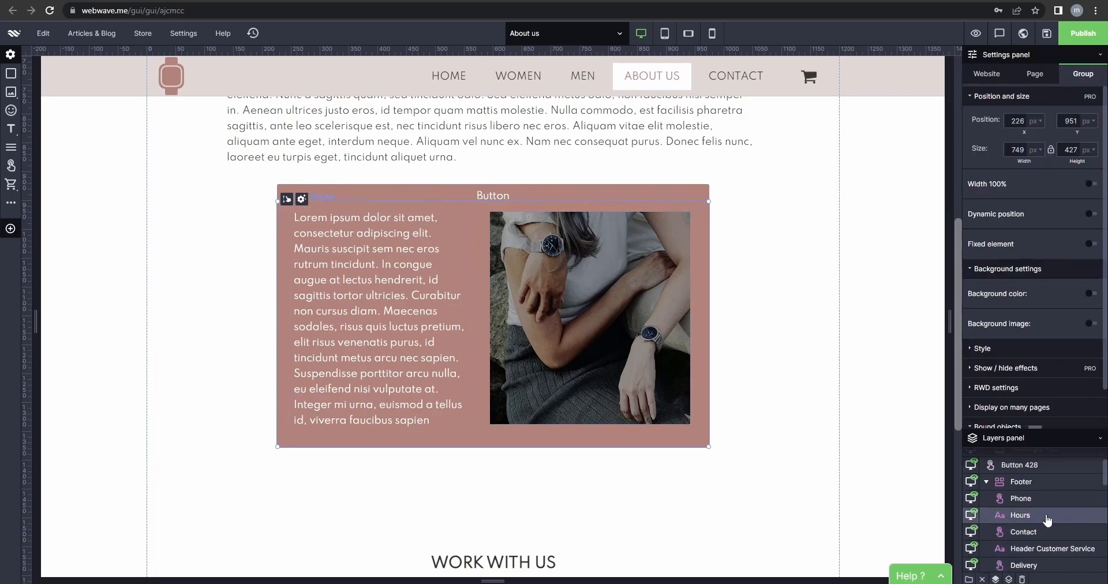
scroll(1048, 520, "down", 3)
scroll(1047, 508, "up", 8)
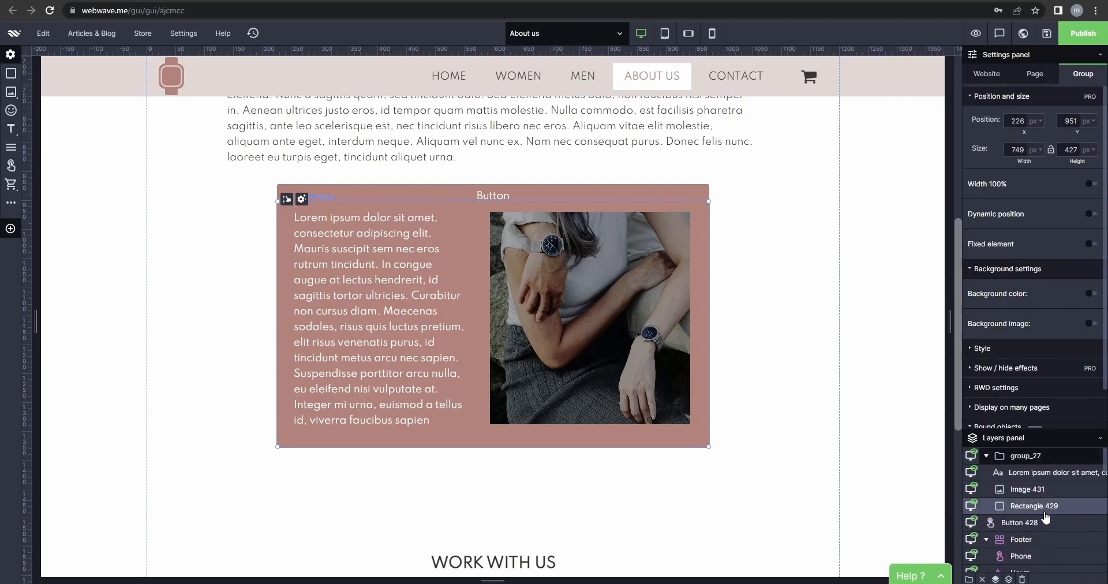
double_click(1043, 456)
left_click_drag(1043, 456, 1013, 460)
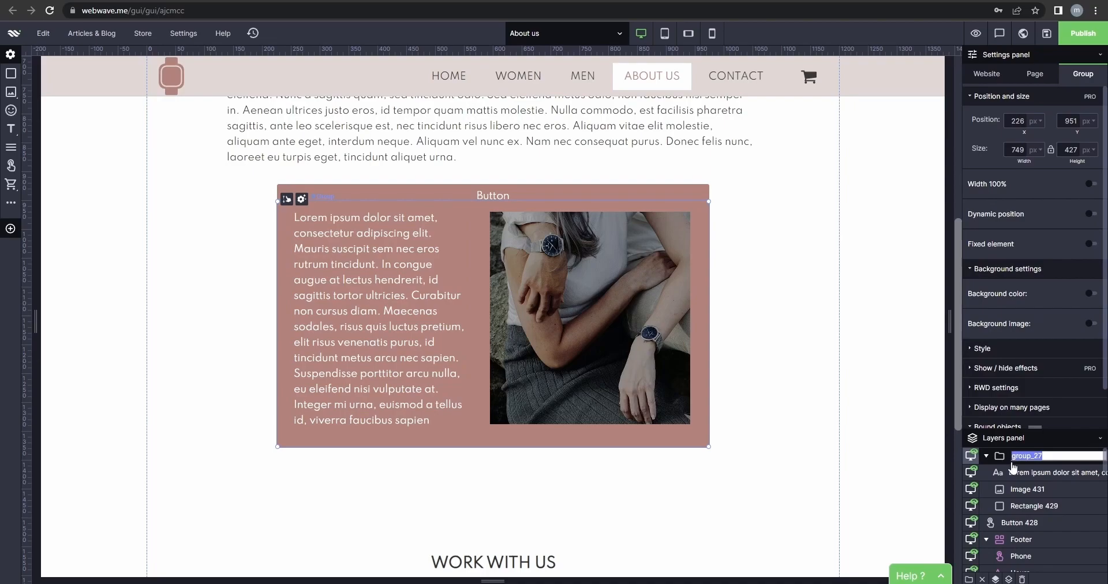
type("PUSHING GROUP")
key("Return")
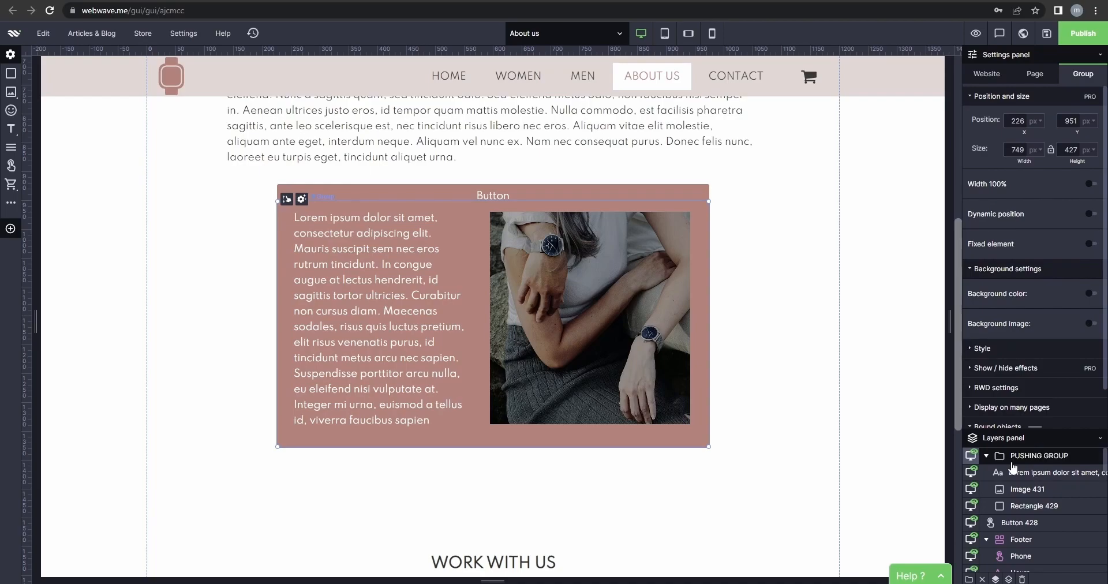
Move the button above PUSHING GROUP in the layer order
left_click(1020, 523)
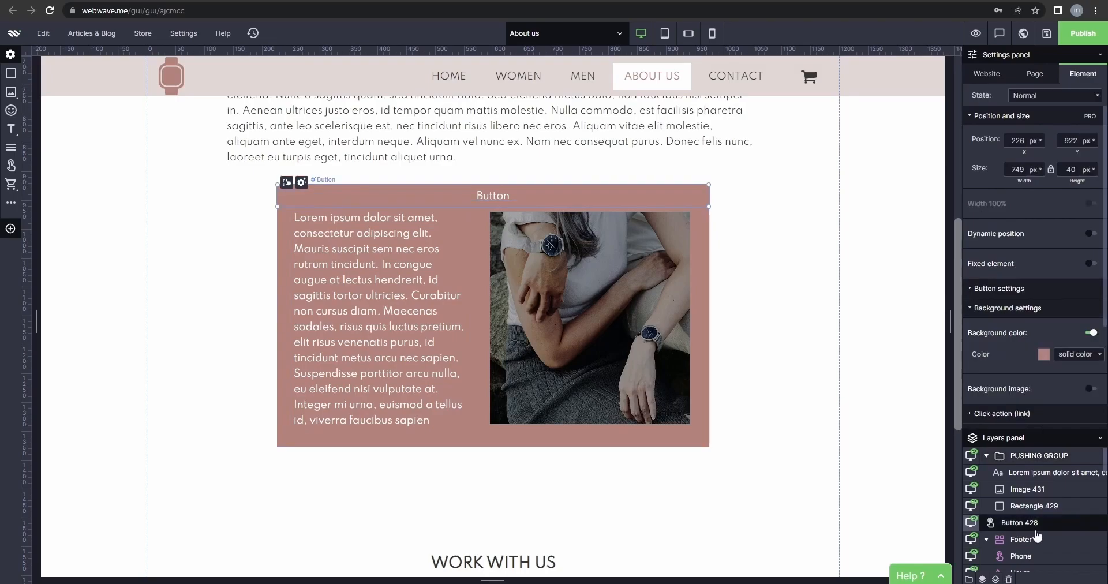
left_click_drag(1035, 527, 995, 458)
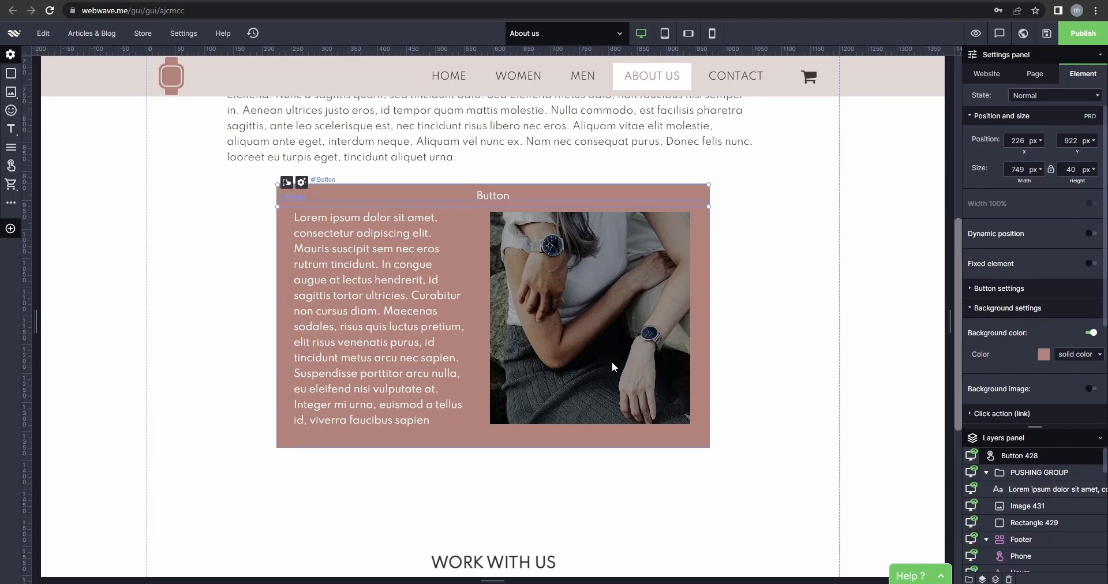
left_click(1056, 479)
Set the button's click action to Show or hide objects with the toggle elements visibility option
left_click(1036, 456)
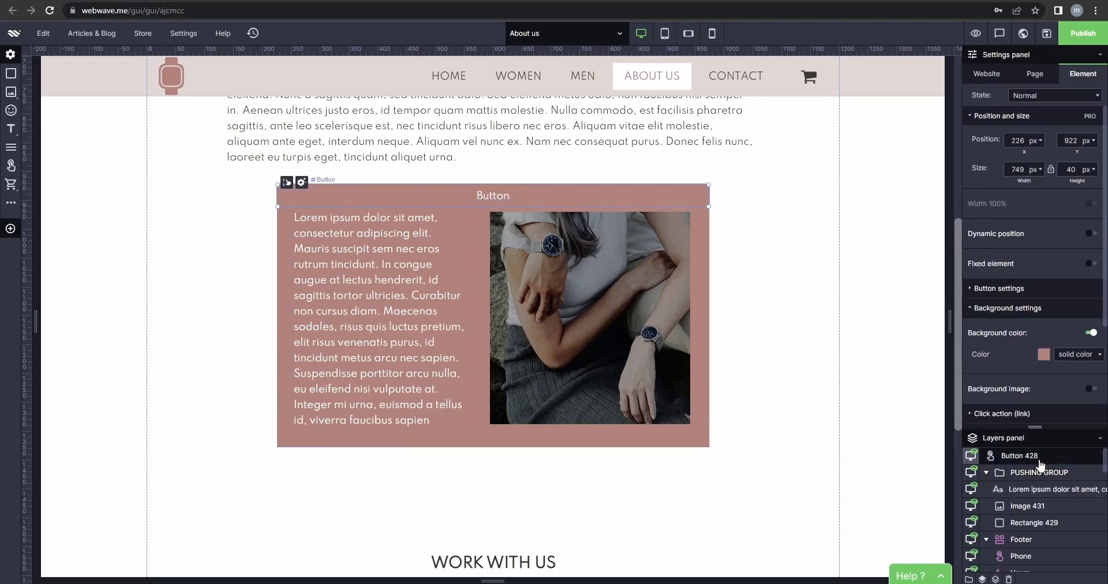
scroll(1015, 301, "down", 2)
left_click(1008, 299)
scroll(1014, 299, "down", 1)
left_click(1009, 270)
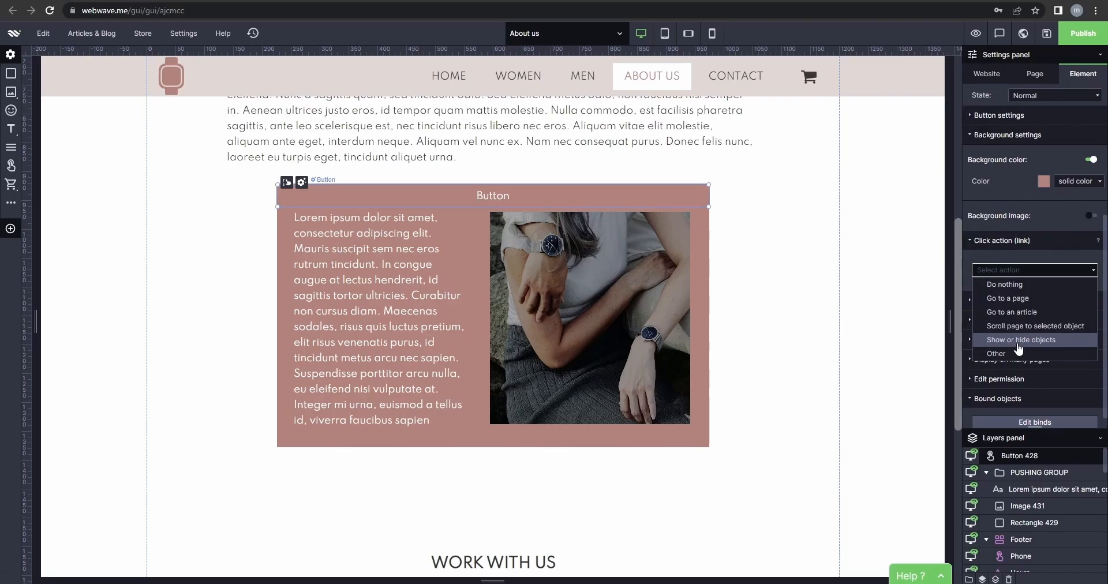
left_click(1019, 346)
left_click(1034, 296)
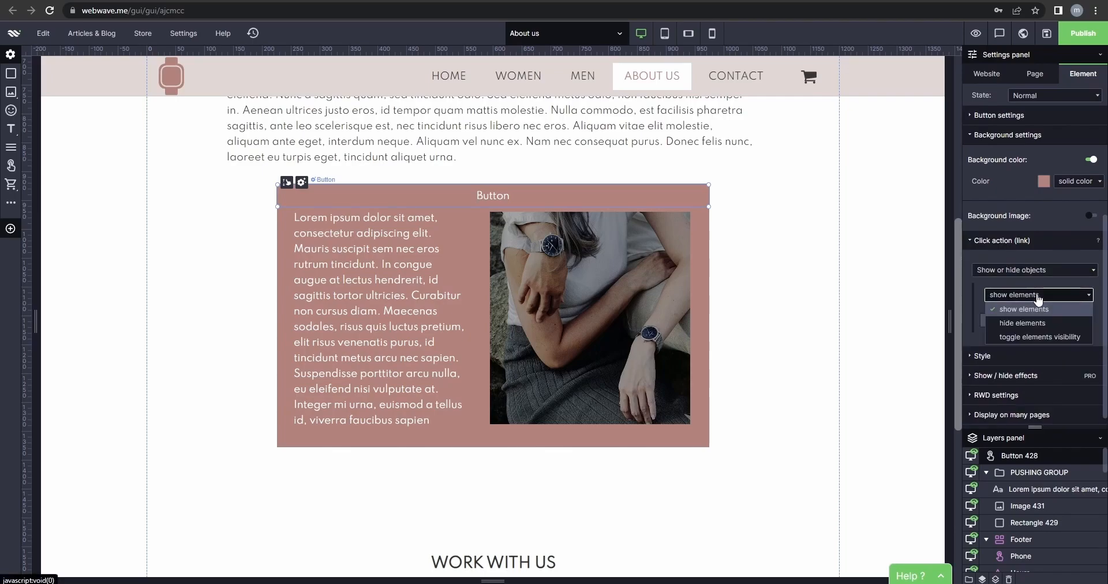
left_click(1040, 337)
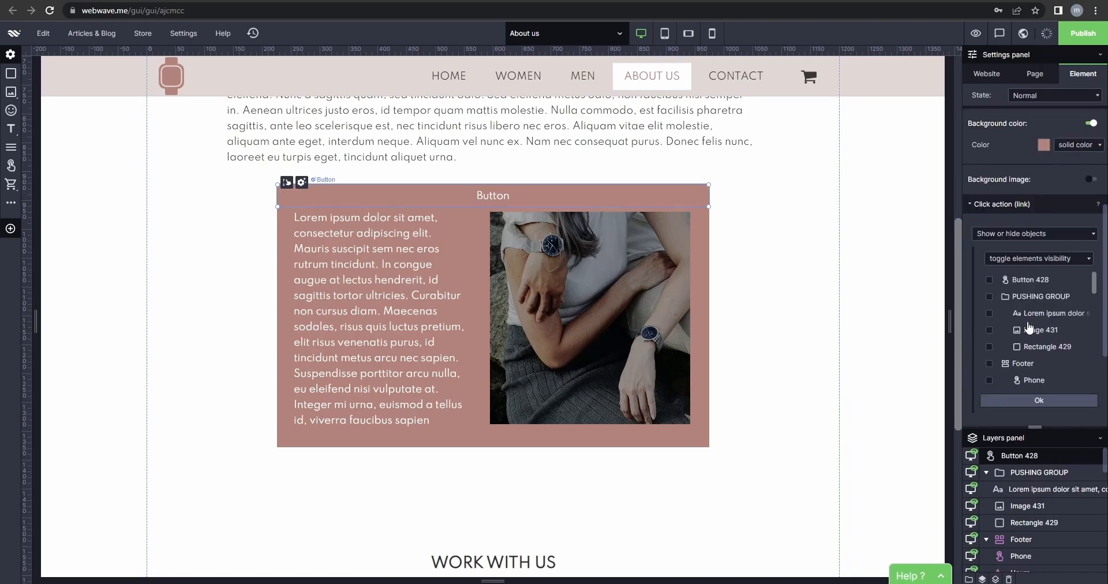
Assign PUSHING GROUP as the target of the button's visibility toggle, confirm the choice and deselect the button
left_click(990, 296)
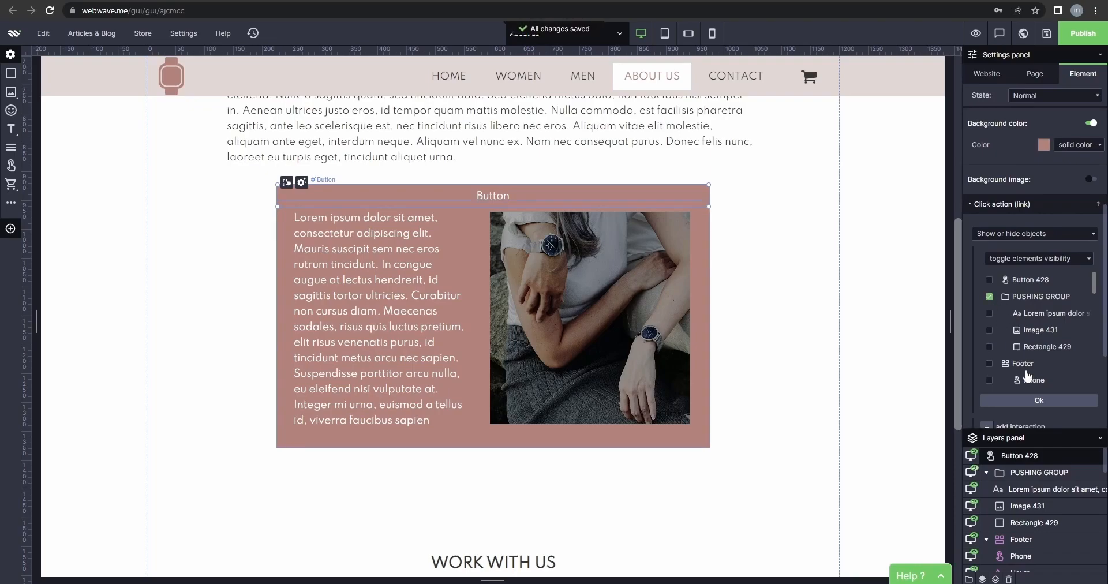
left_click(1039, 400)
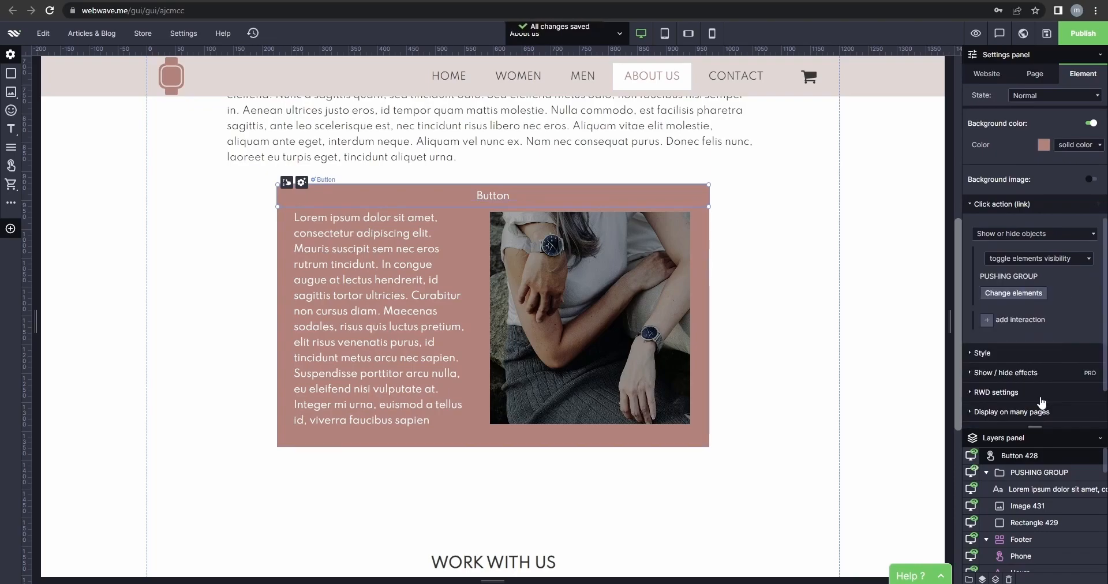
left_click(792, 242)
left_click(670, 193)
left_click(765, 224)
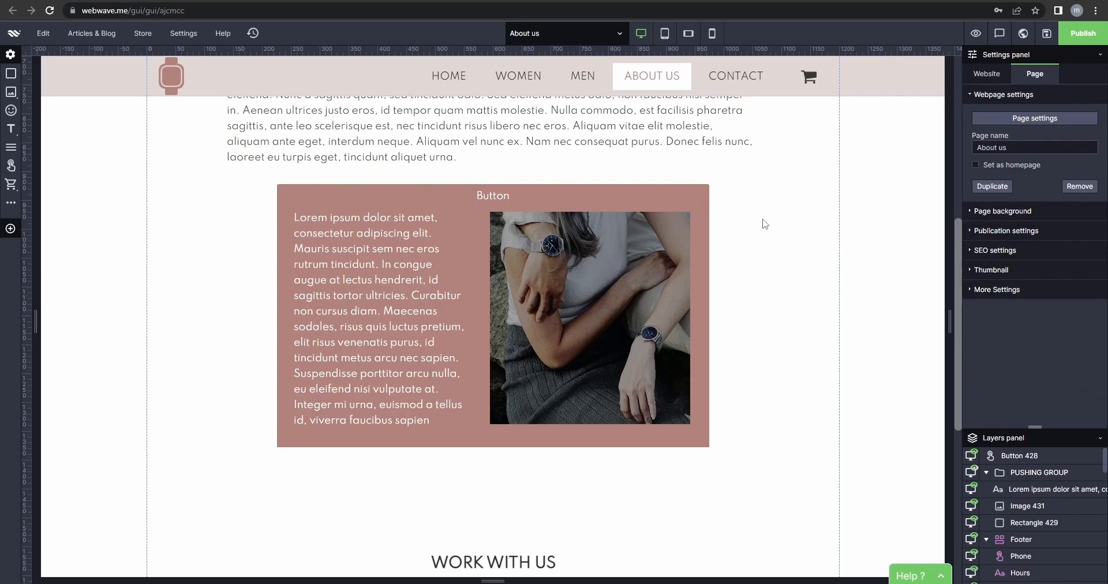
Preview the About us page, test the button by toggling the text-and-image box several times, and return to the site builder
left_click(982, 38)
left_click(685, 186)
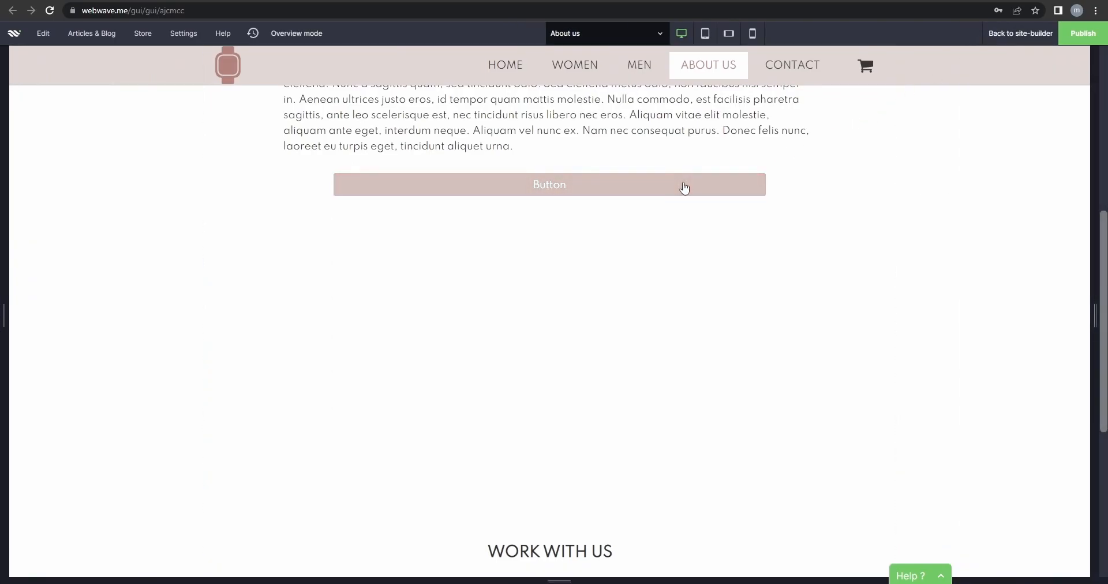
left_click(629, 194)
left_click(701, 191)
left_click(701, 191)
scroll(819, 250, "down", 1)
scroll(818, 250, "up", 1)
left_click(700, 190)
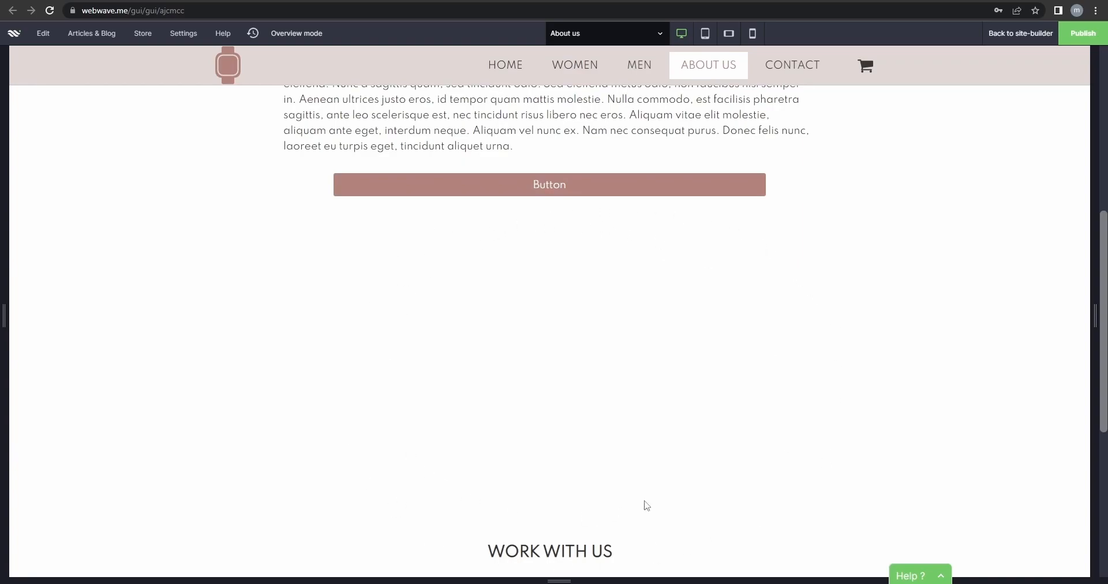
left_click(679, 191)
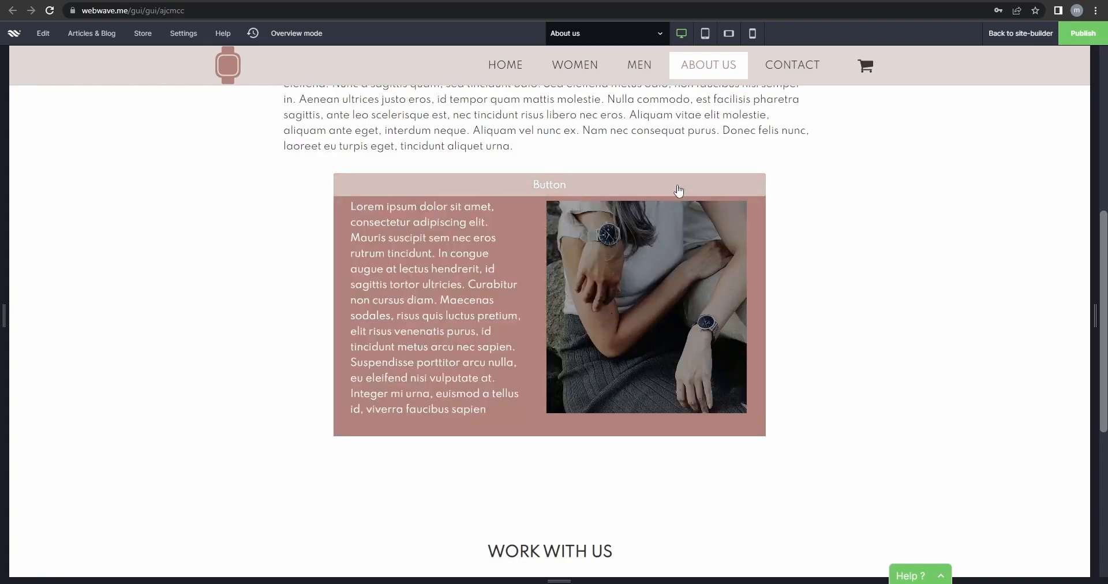
left_click(679, 191)
left_click(679, 190)
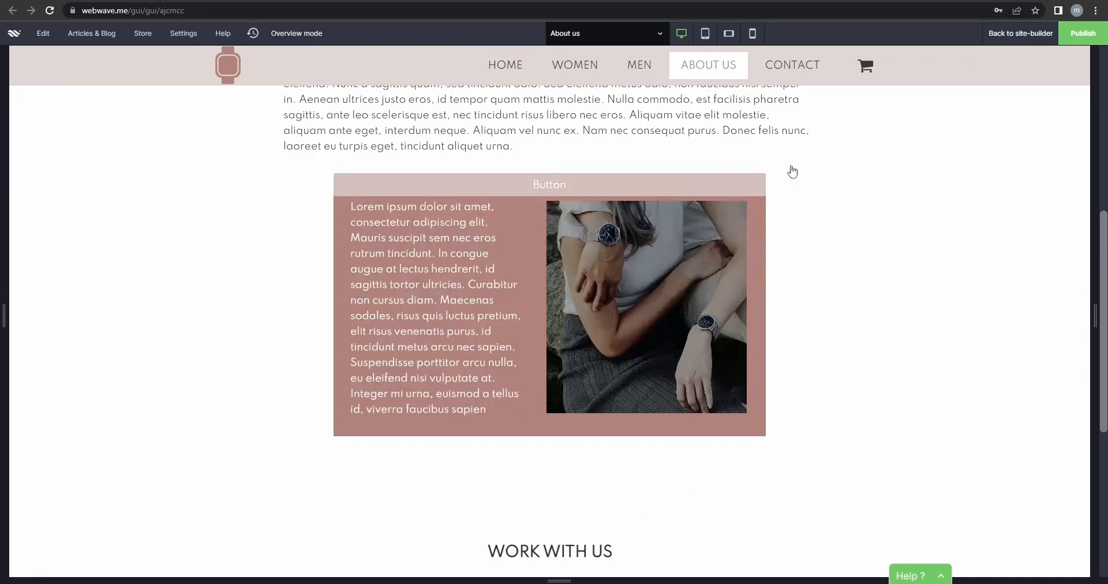
left_click(1020, 33)
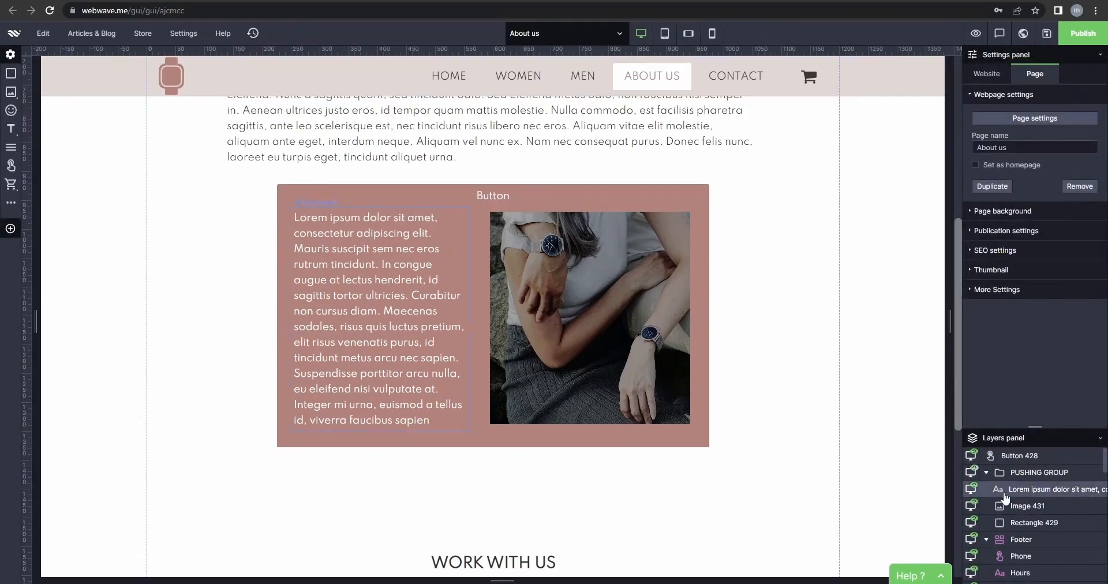
Hide PUSHING GROUP and its contents in the desktop view of the page
left_click(972, 474)
left_click(531, 331)
left_click(513, 362)
left_click(761, 209)
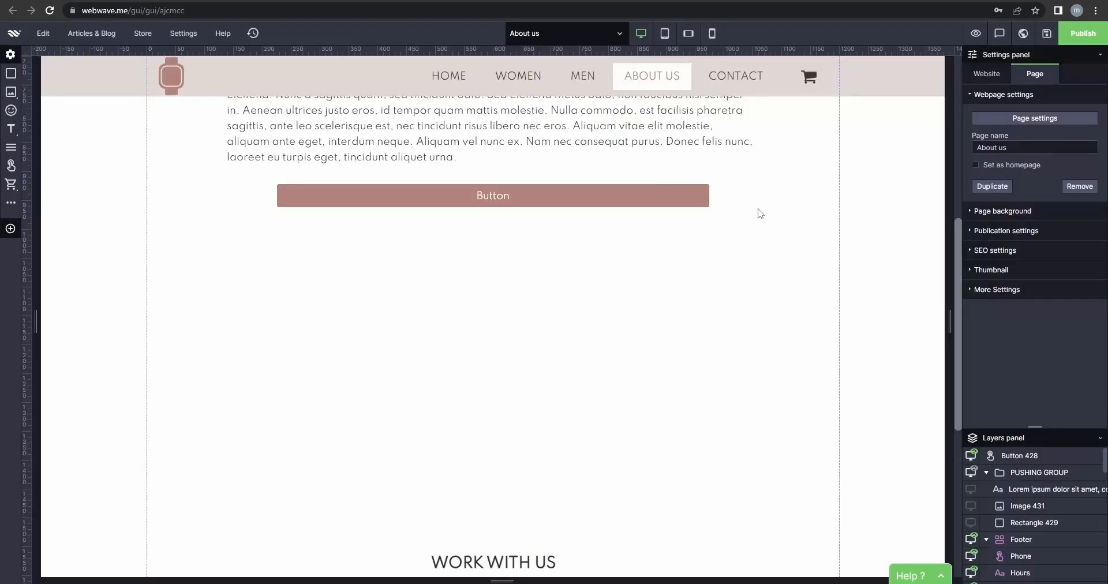
Group the WORK WITH US heading with the e-mail and message form beneath it, and locate the new group among the layers
scroll(553, 316, "down", 1)
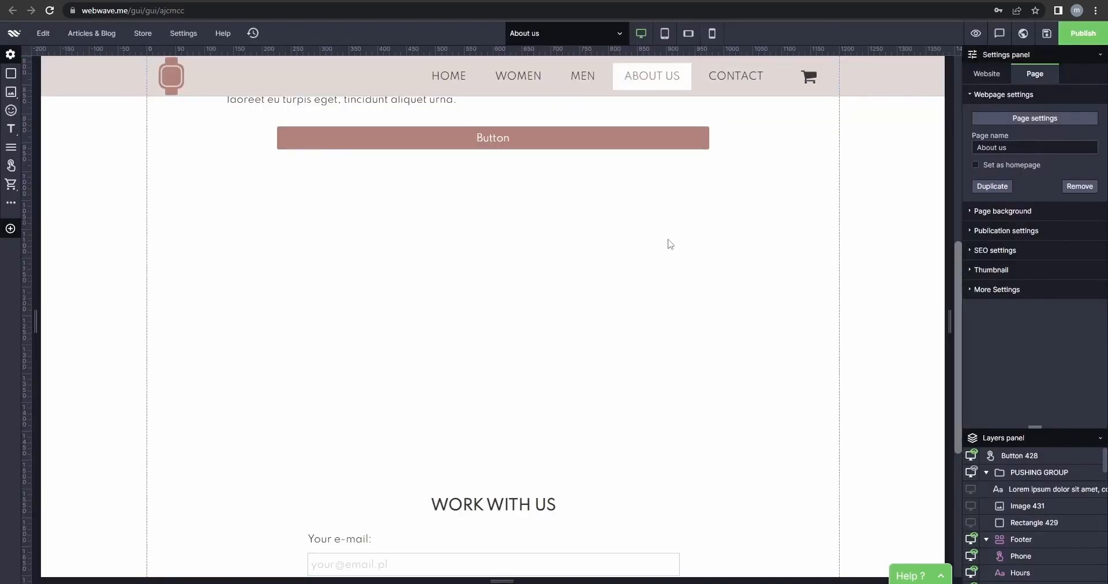
scroll(522, 297, "down", 2)
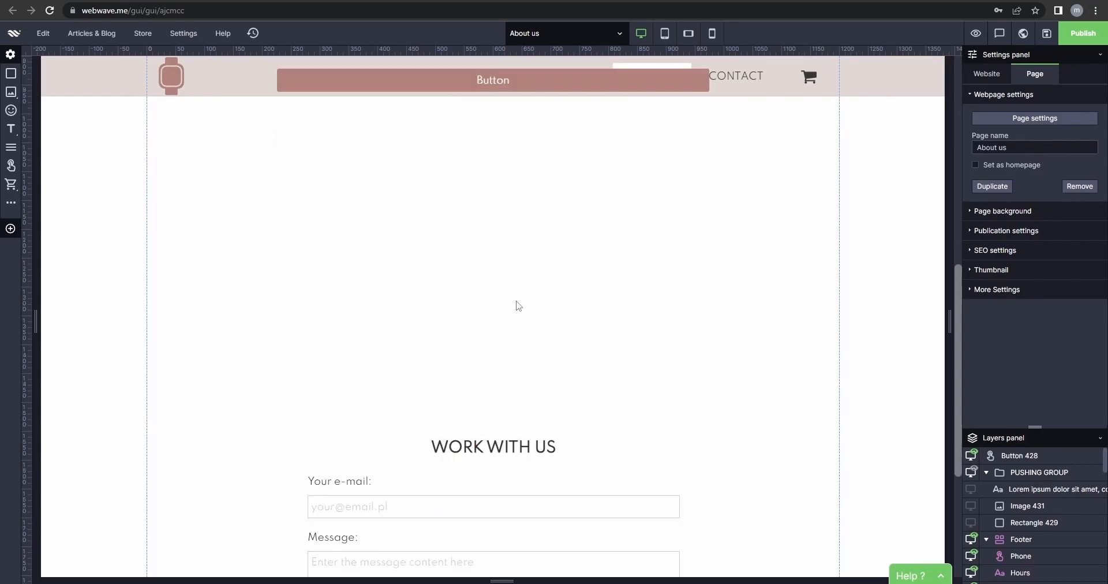
scroll(334, 307, "down", 2)
left_click_drag(309, 222, 738, 449)
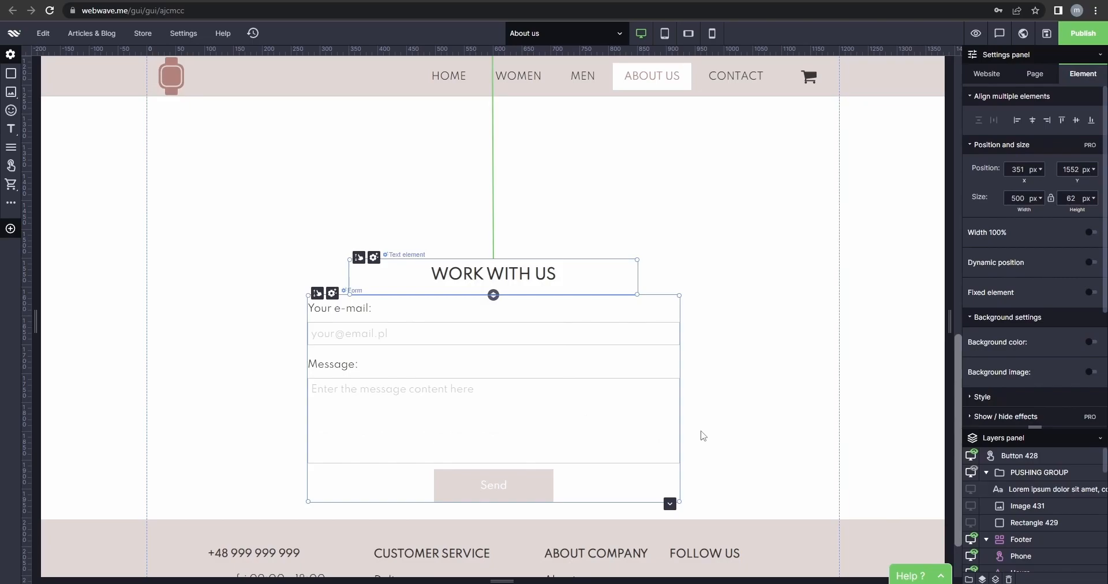
left_click(970, 579)
scroll(1037, 529, "down", 10)
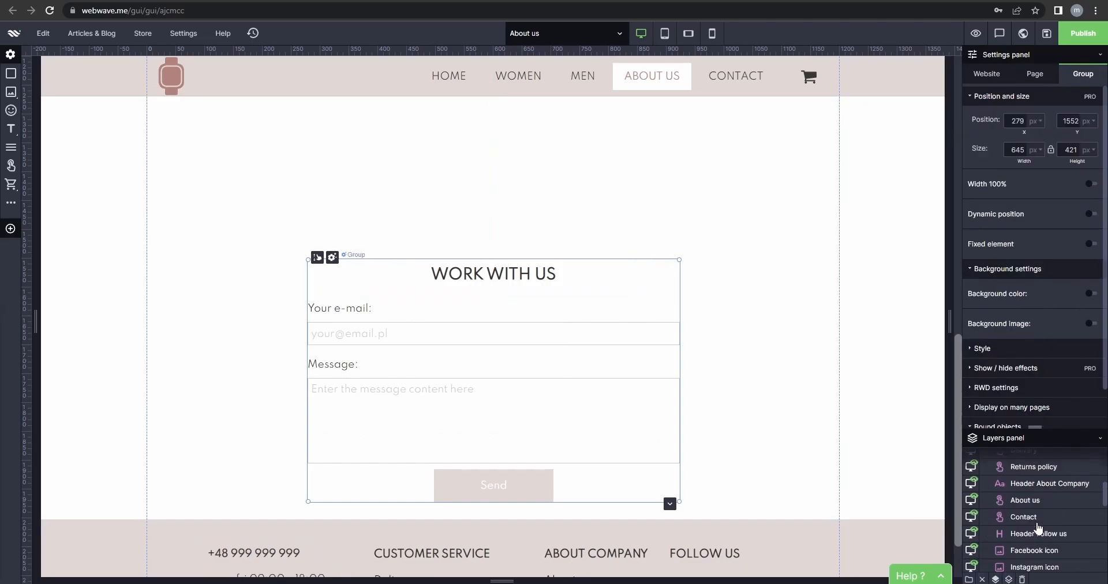
scroll(993, 514, "down", 3)
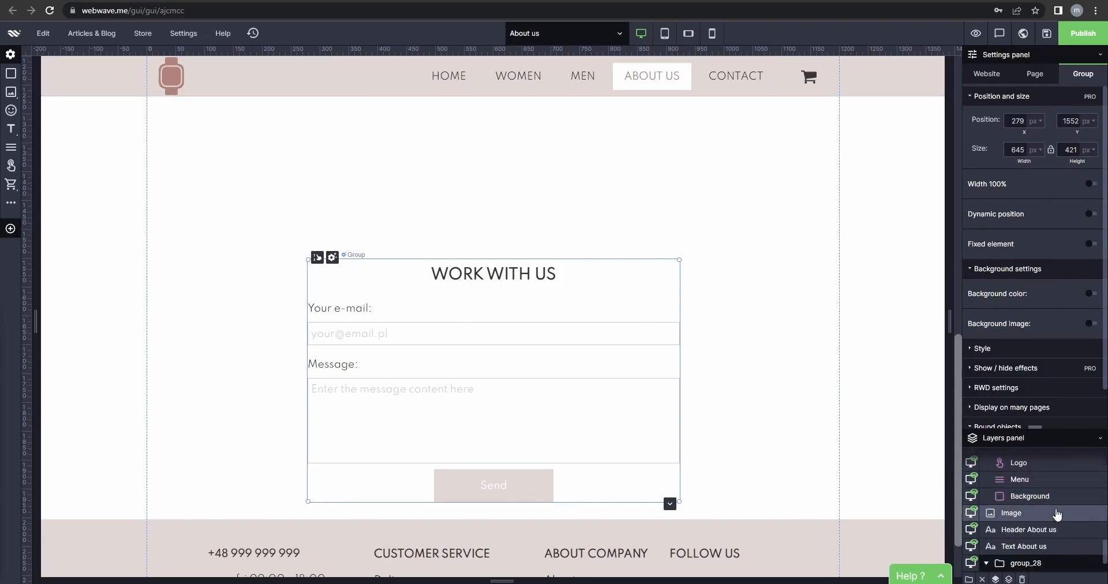
Rename the group holding the WORK WITH US heading and form as BEING PUSHED OFF
double_click(1052, 523)
left_click_drag(1027, 536, 1016, 537)
type("C")
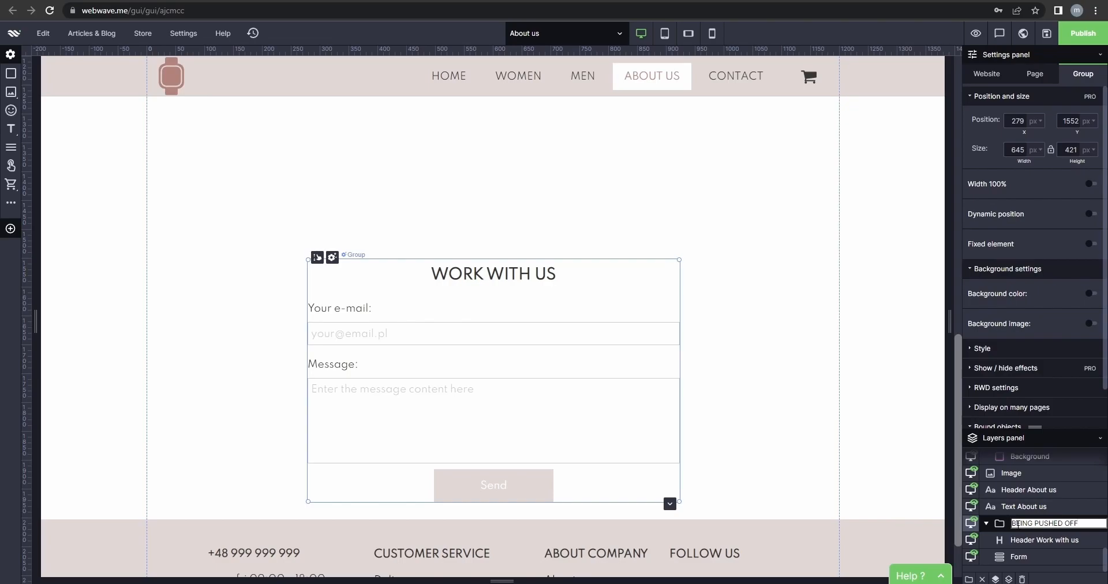
key("Return")
Move the BEING PUSHED OFF group directly beneath PUSHING GROUP in the layer order
mouse_move(1073, 529)
left_mouse_down()
mouse_move(1069, 424)
mouse_move(1071, 547)
left_mouse_up()
scroll(1019, 514, "down", 1)
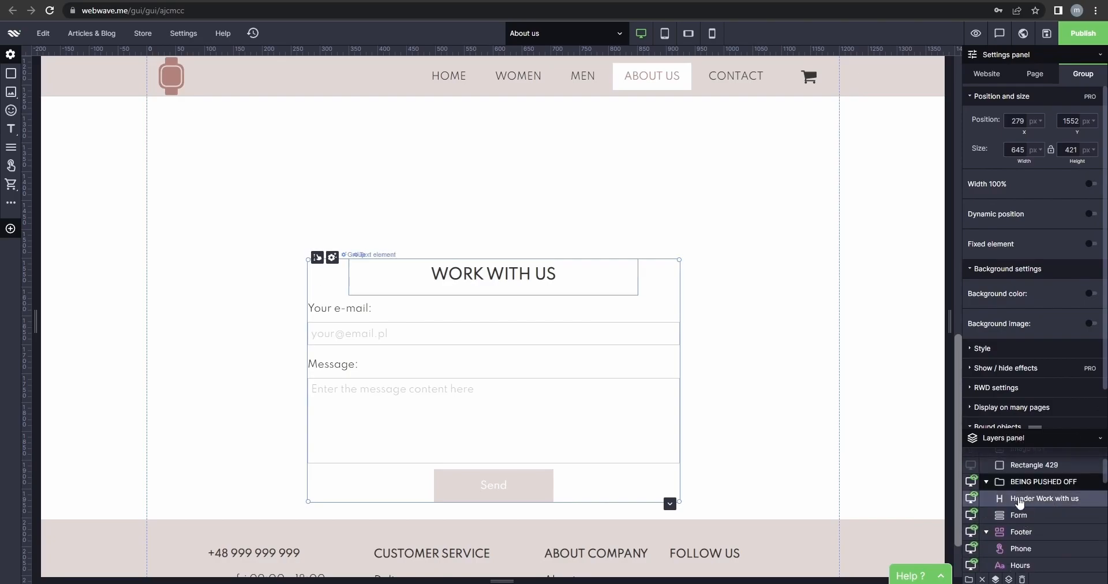
left_click(987, 483)
left_click(988, 483)
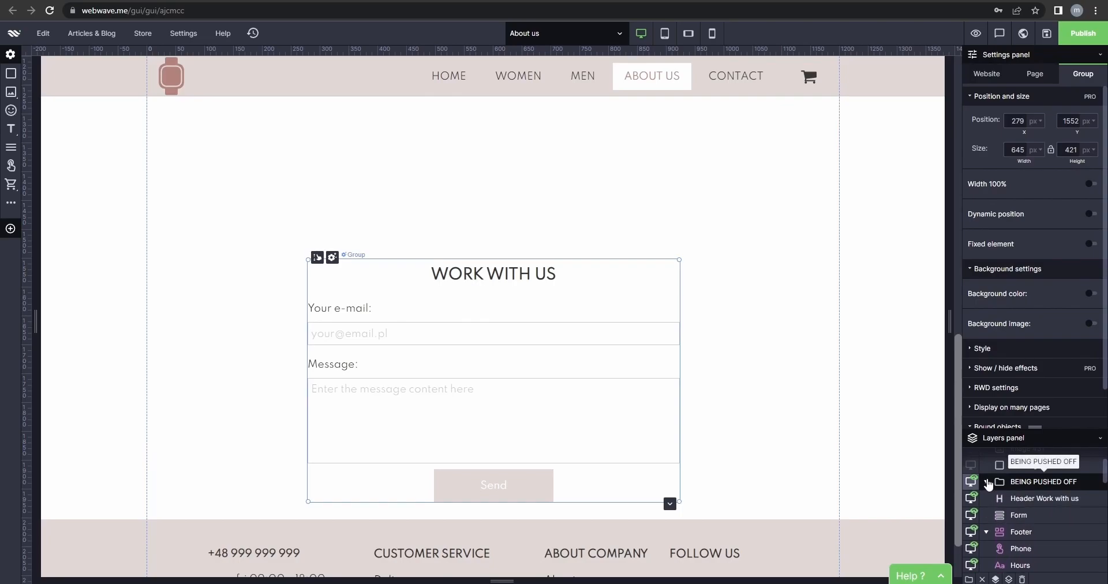
Set PUSHING GROUP to Visible by default
scroll(843, 413, "up", 5)
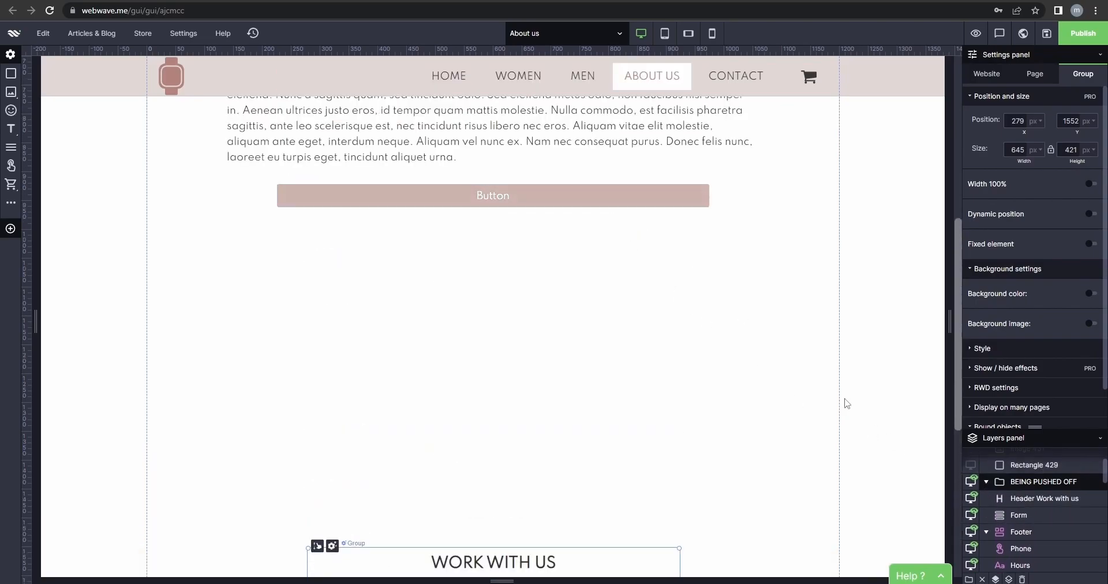
scroll(984, 491, "up", 1)
left_click(971, 472)
left_click(508, 331)
left_click(495, 349)
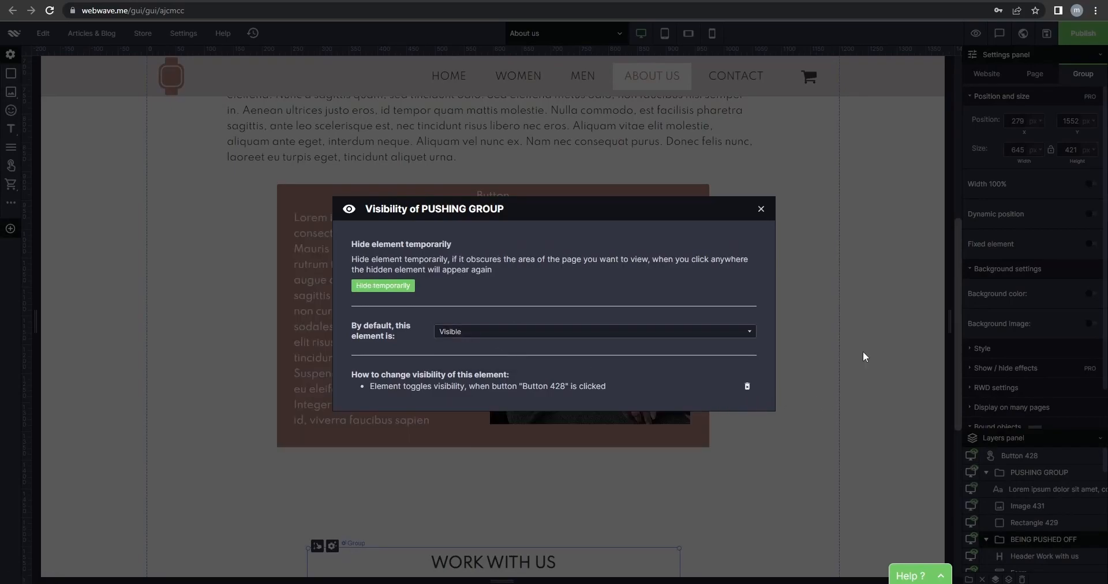
left_click(760, 210)
Move the WORK WITH US group and everything below it up to about Y 1440 px, just under the text-and-image box
scroll(796, 334, "down", 6)
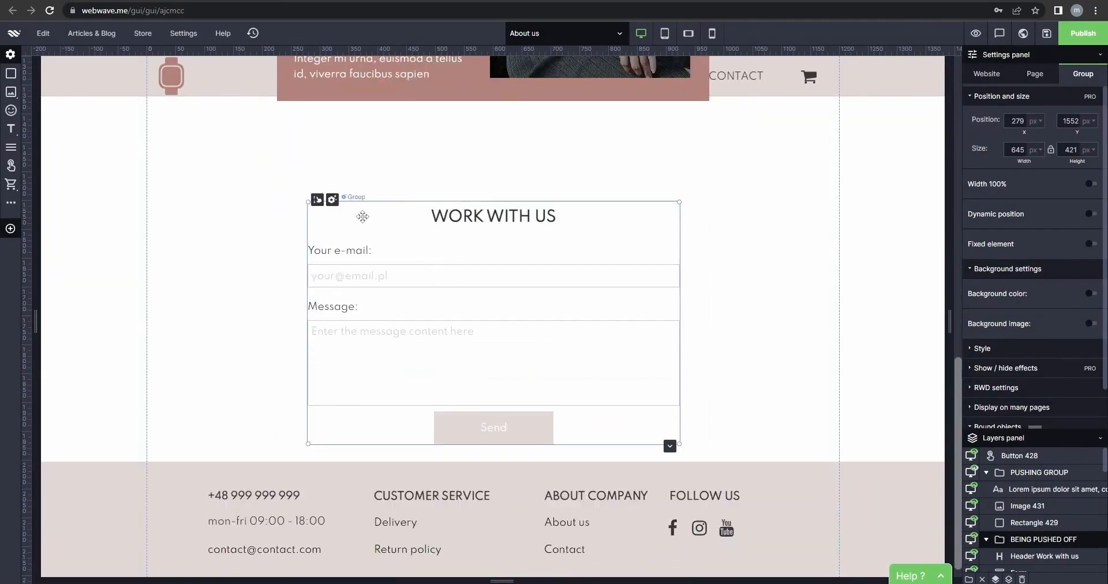
left_click_drag(317, 205, 325, 126)
scroll(854, 339, "up", 5)
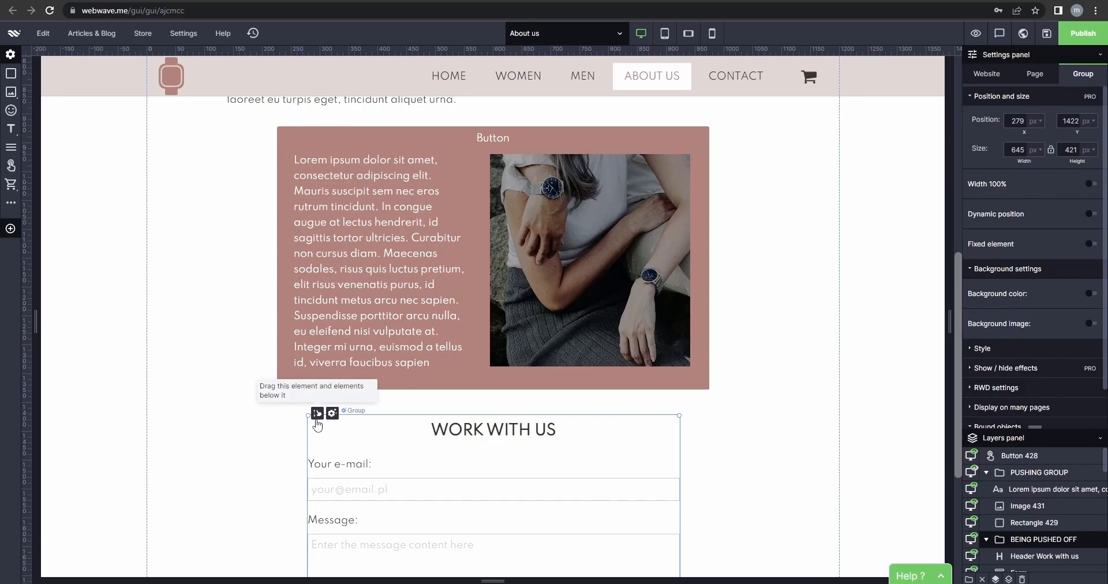
left_click_drag(317, 414, 317, 426)
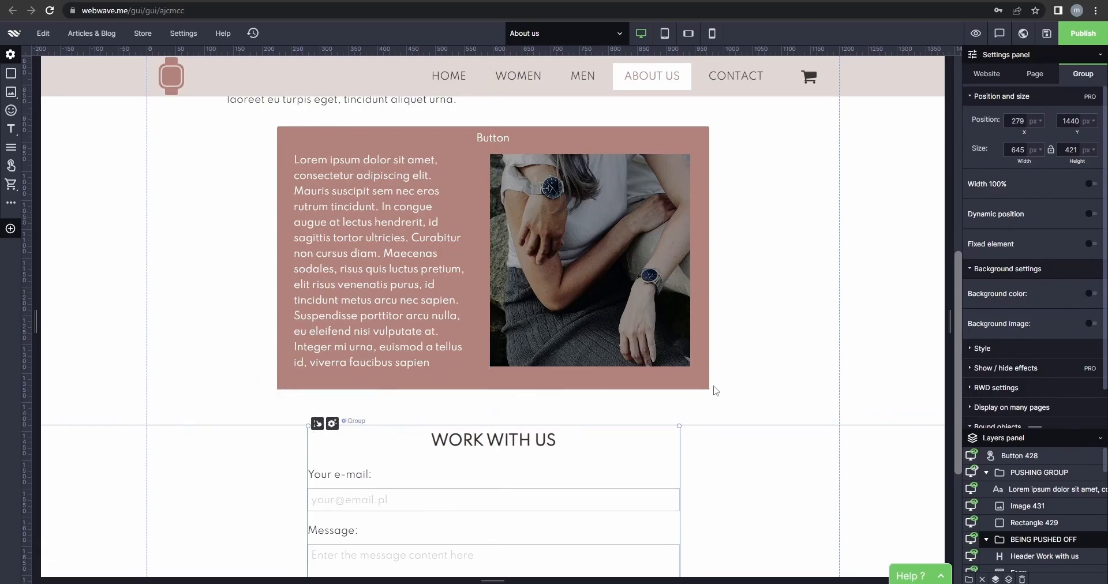
Bind the BEING PUSHED OFF group to PUSHING GROUP as the object displayed below it
left_click(621, 281)
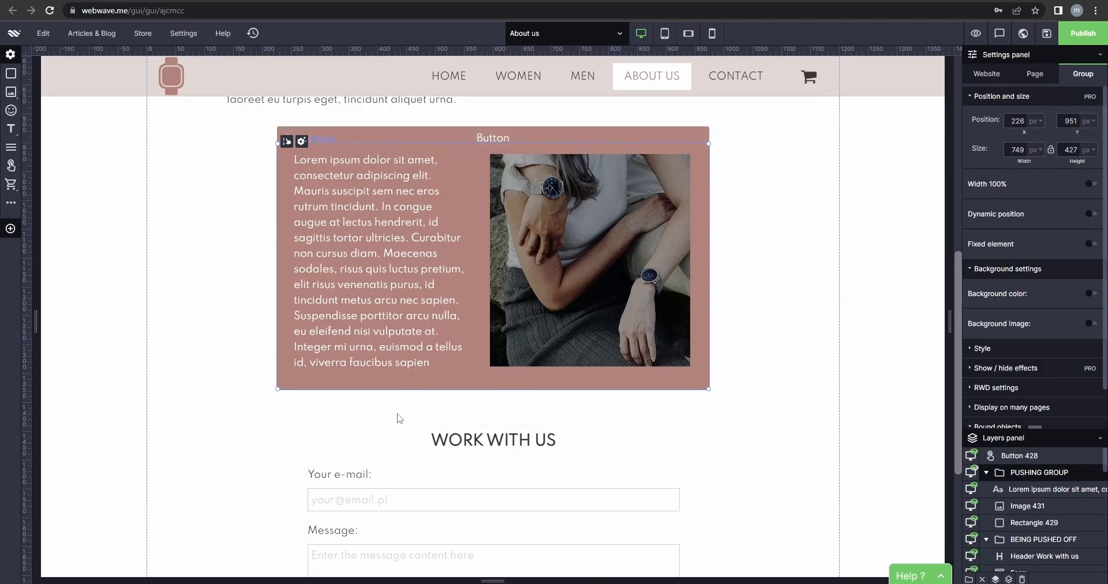
scroll(1025, 327, "down", 1)
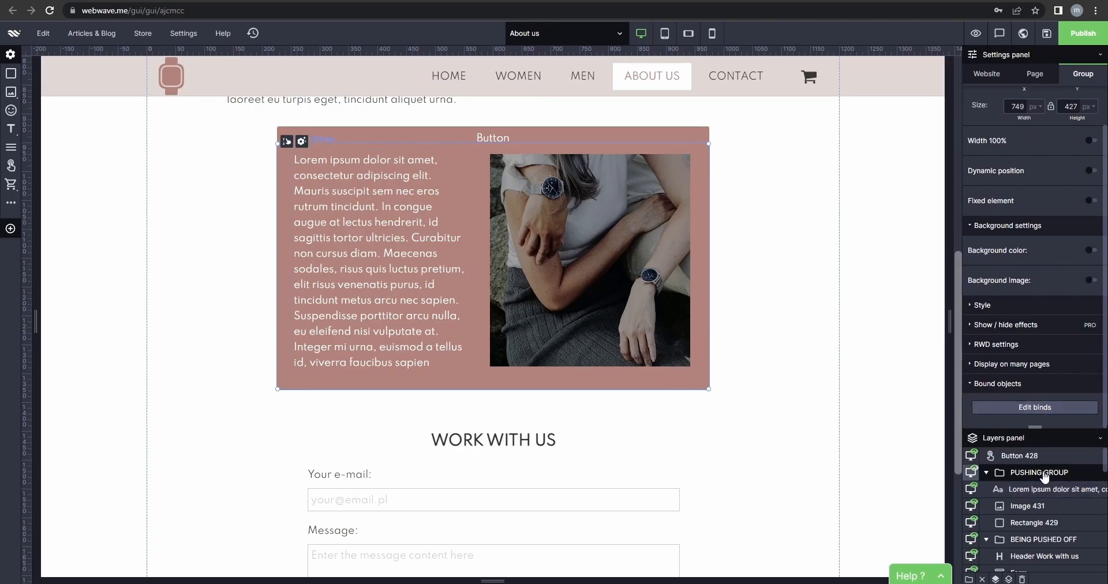
left_click(1039, 409)
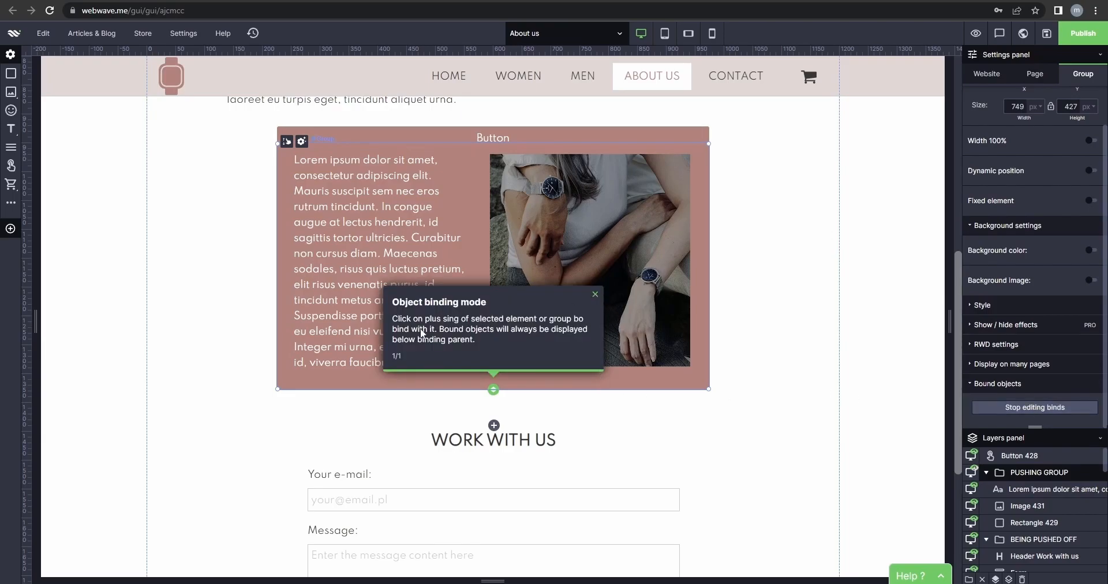
left_click(595, 295)
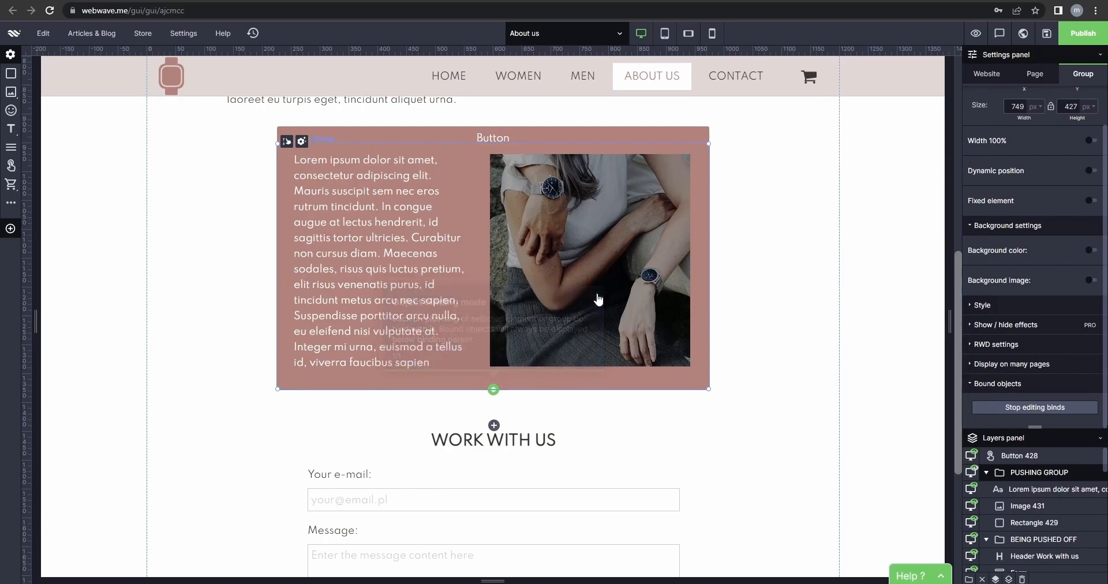
left_click(494, 427)
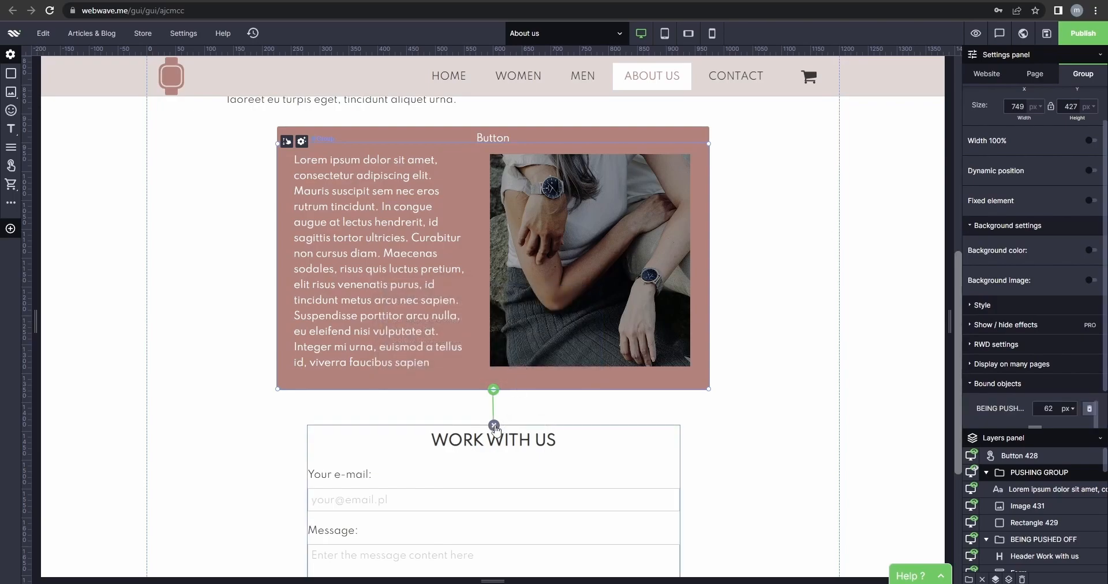
Move the bound WORK WITH US group to about X 278, Y 1428 px, leaving about 50 px beneath PUSHING GROUP
left_click(541, 439)
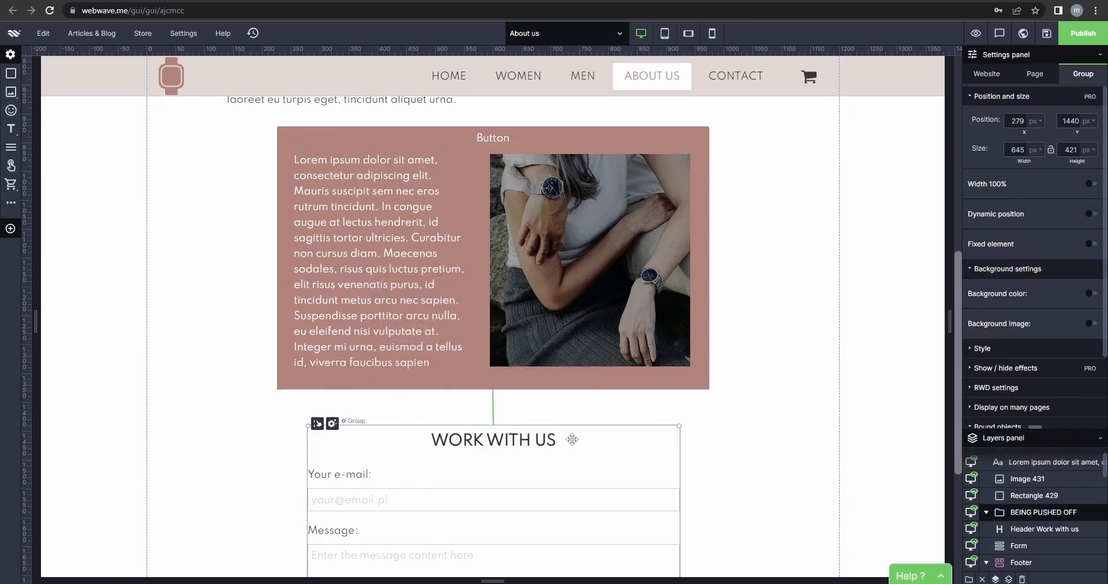
left_click_drag(577, 399, 573, 167)
left_click_drag(569, 443, 569, 424)
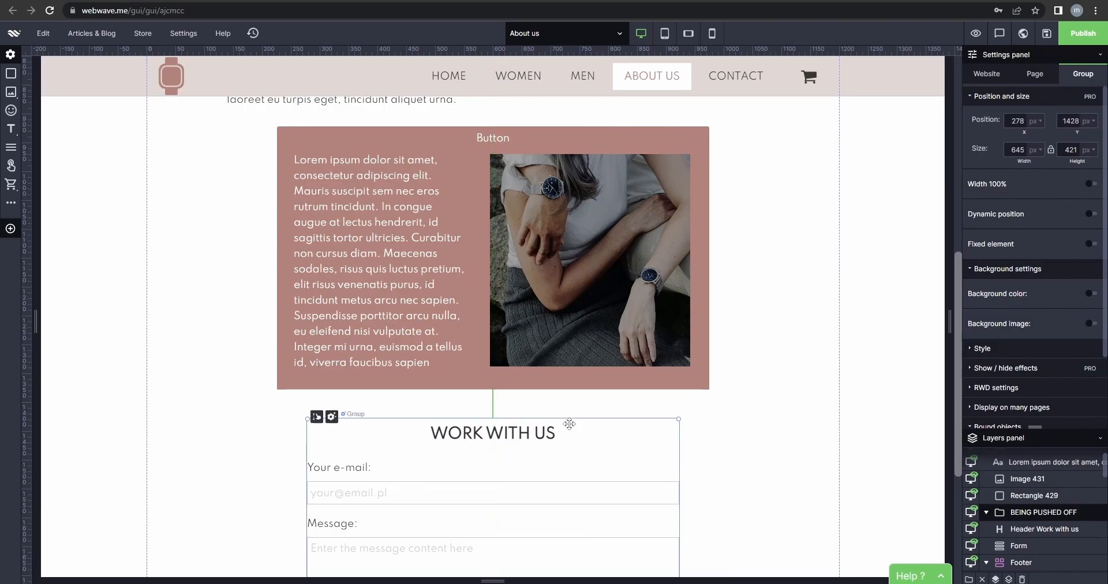
scroll(1016, 409, "down", 1)
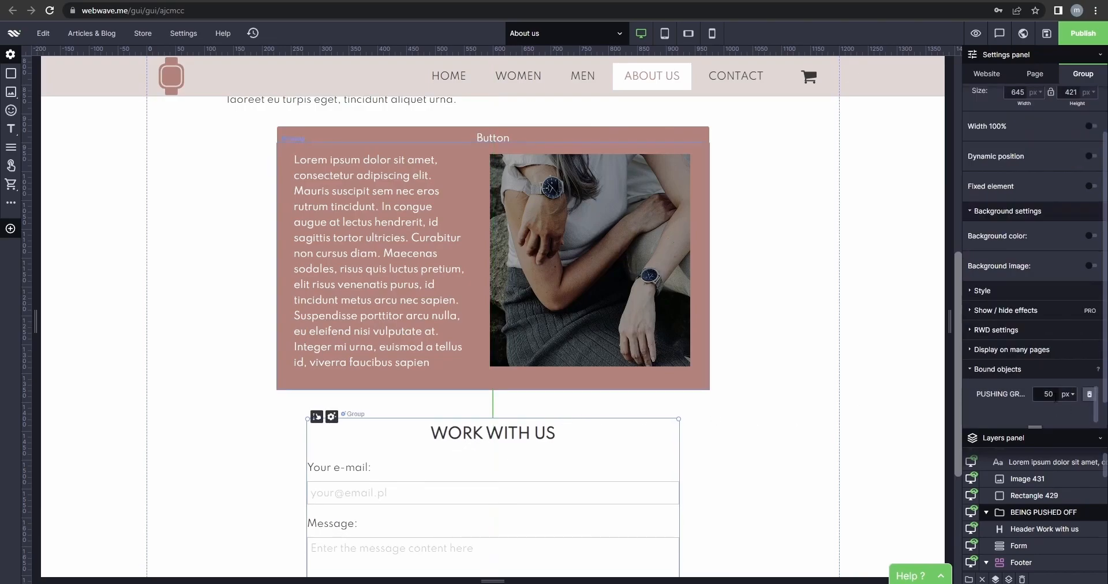
Examine how the button and text-and-image box overlap the header menu at different positions on the page
scroll(493, 404, "down", 2)
scroll(493, 404, "up", 3)
scroll(493, 407, "down", 4)
scroll(439, 138, "up", 4)
scroll(452, 143, "down", 3)
scroll(443, 161, "up", 2)
scroll(427, 150, "down", 2)
scroll(419, 164, "up", 1)
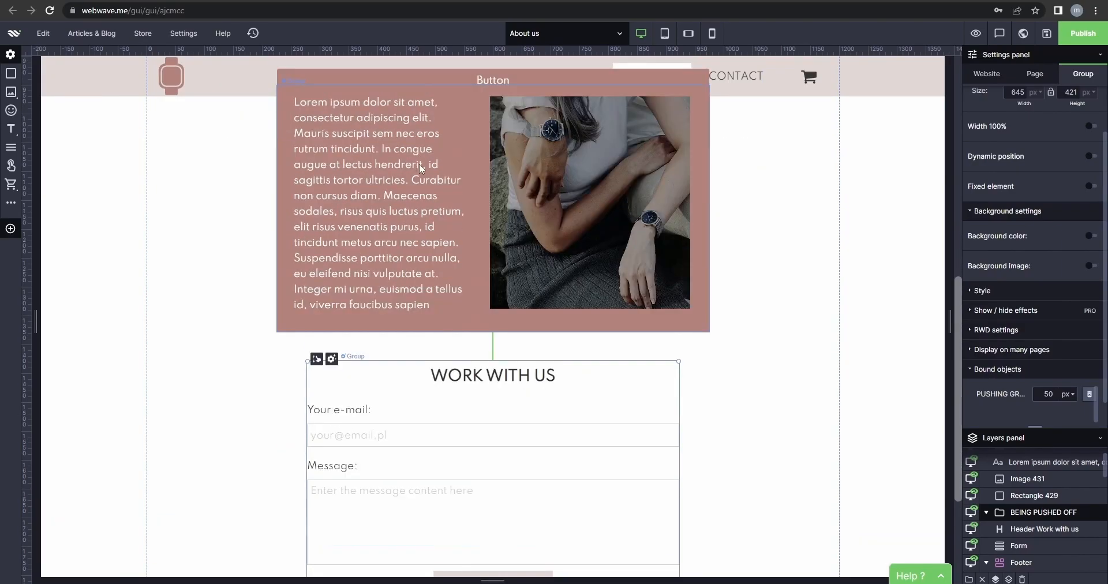
Move the Template layer group, including MENU 2, to the front of the layer order above Button 428 and PUSHING GROUP
scroll(1039, 508, "down", 1)
scroll(1066, 513, "down", 3)
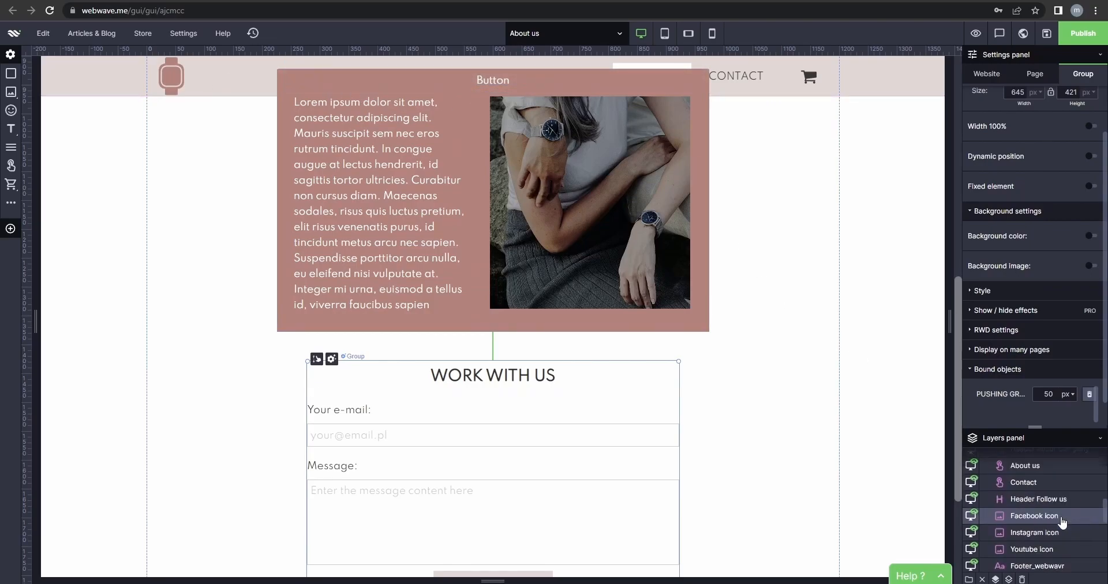
scroll(1064, 521, "down", 3)
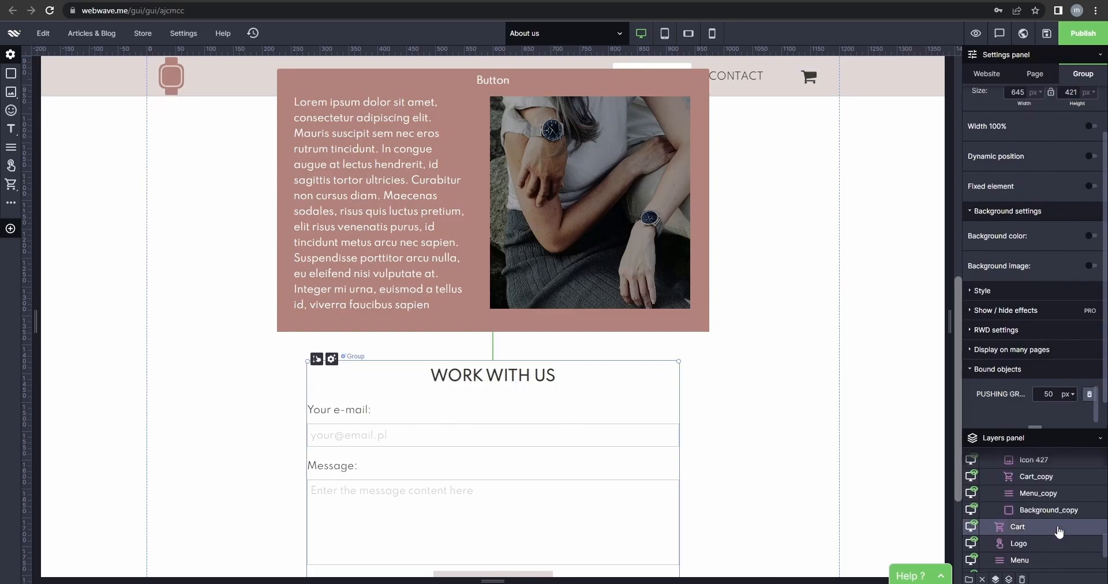
scroll(1048, 539, "up", 3)
scroll(1044, 537, "down", 3)
scroll(1045, 536, "up", 3)
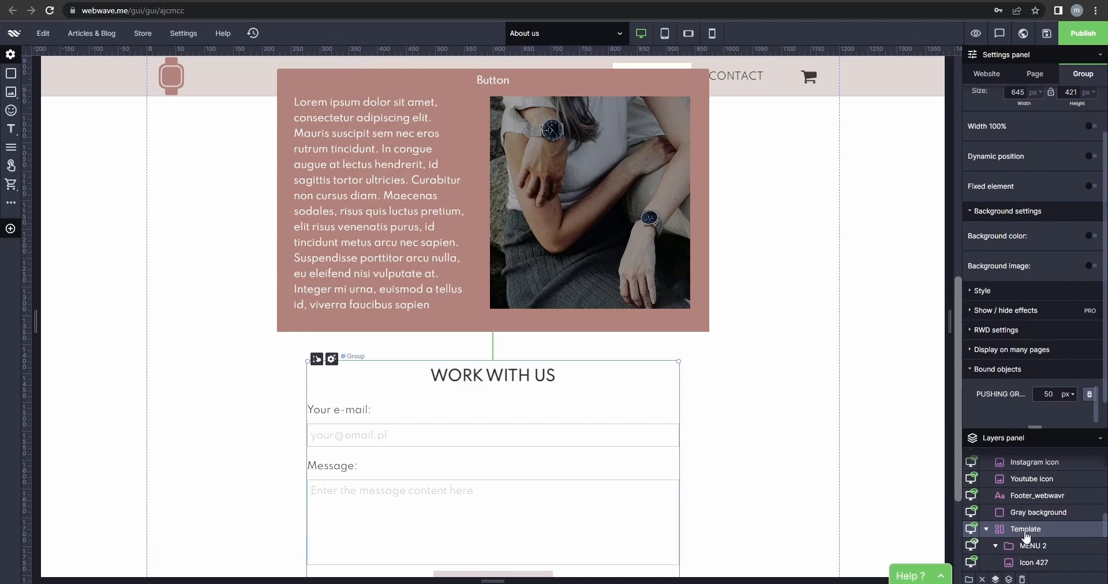
scroll(1023, 508, "up", 10)
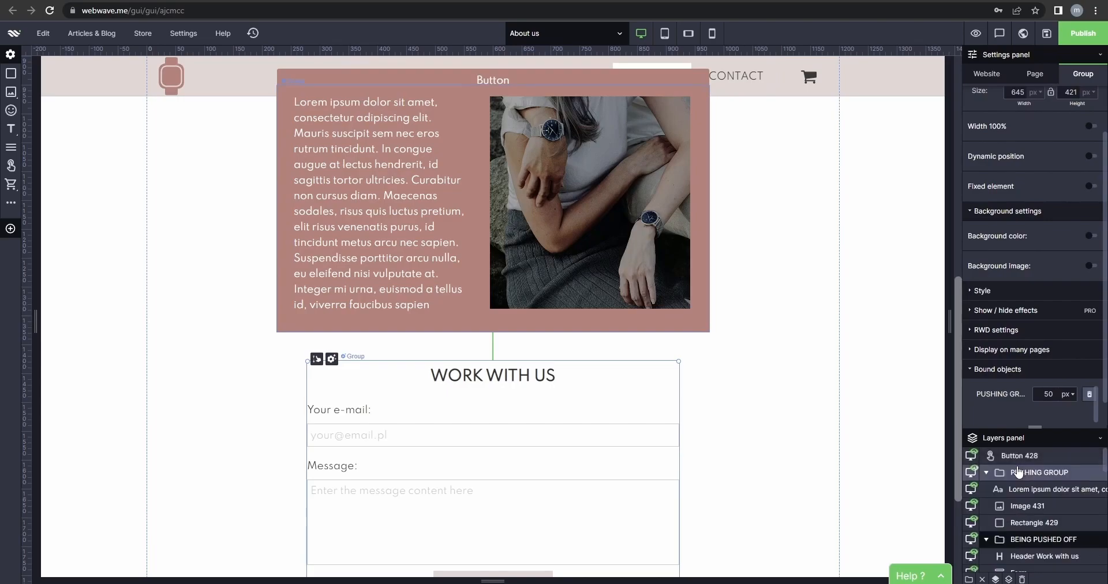
scroll(1019, 473, "down", 5)
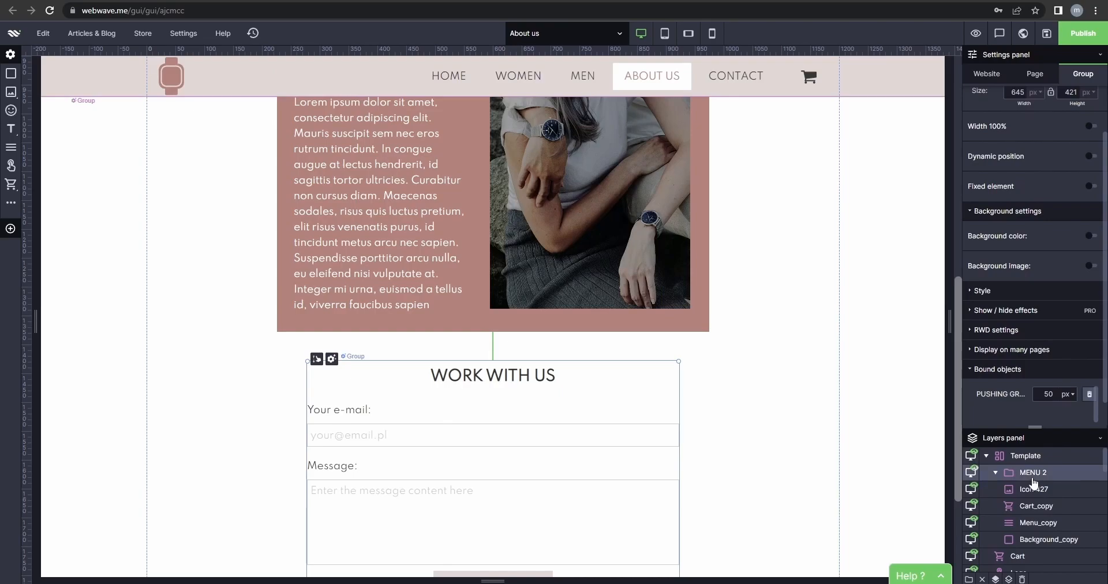
scroll(702, 222, "up", 2)
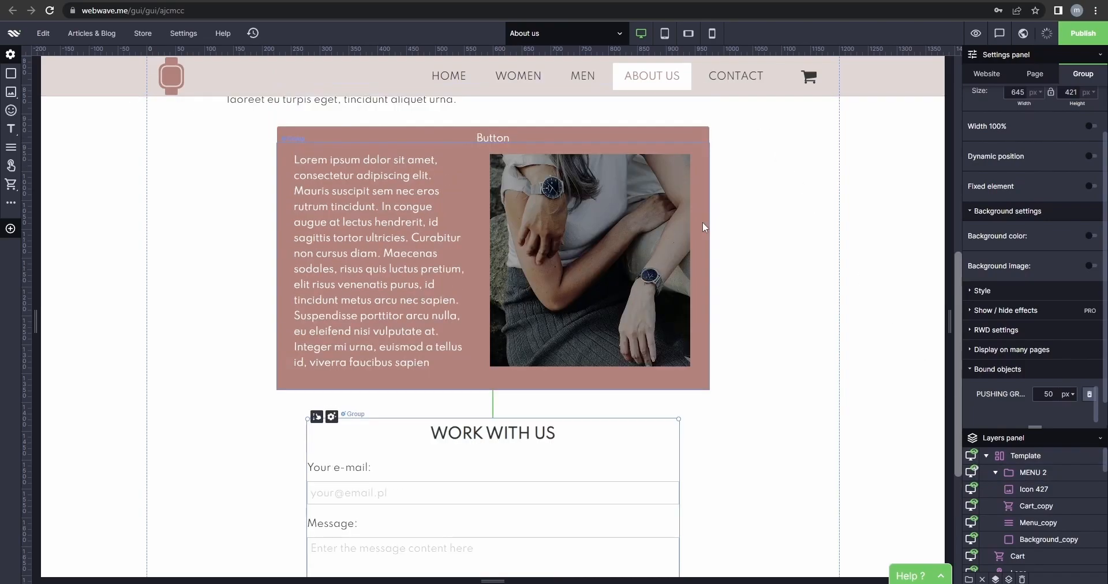
scroll(705, 247, "down", 2)
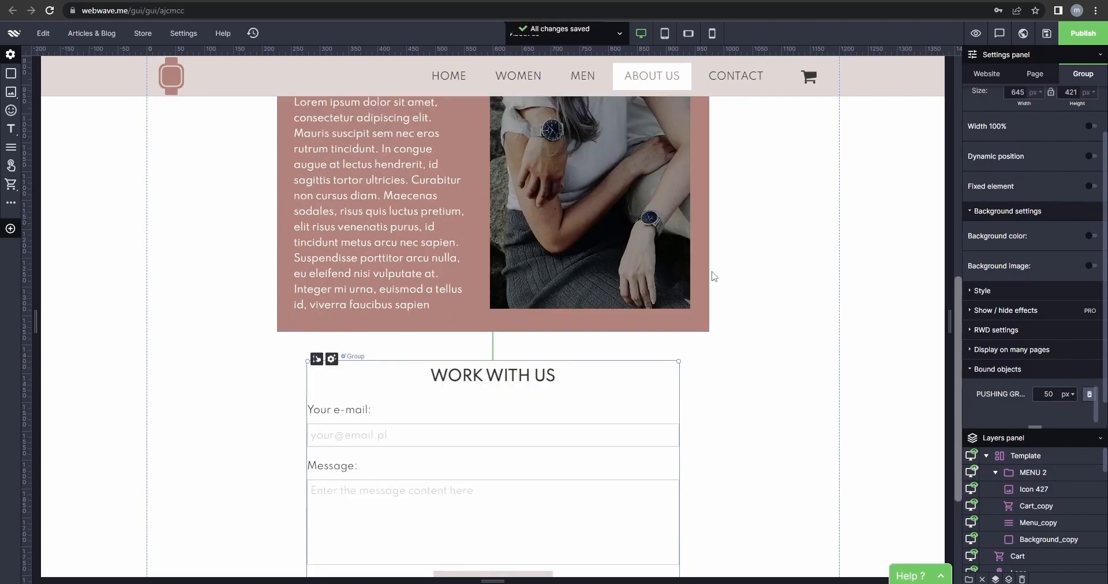
left_click(790, 237)
scroll(789, 237, "up", 1)
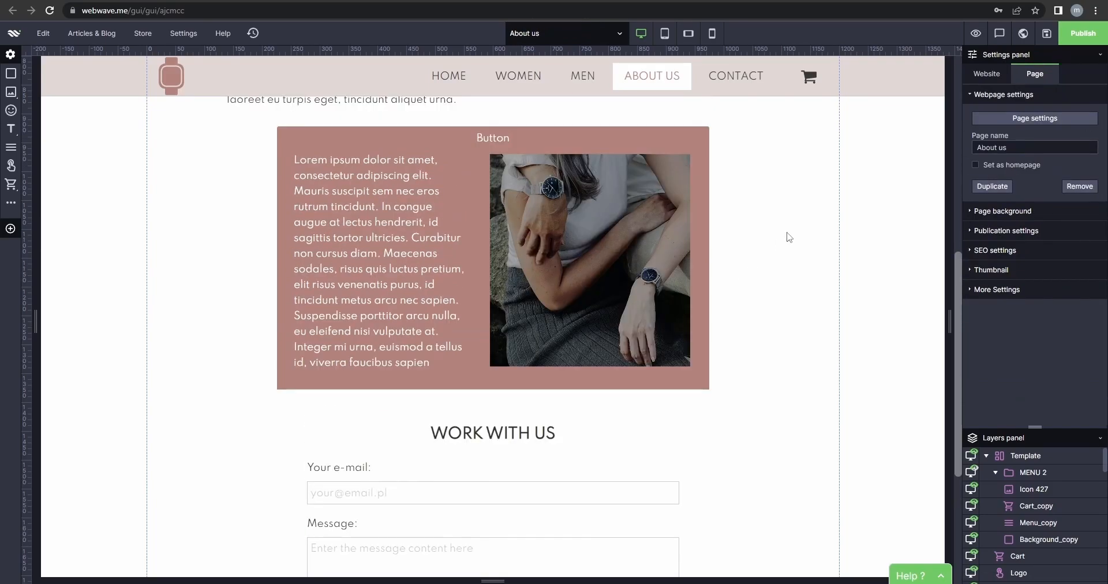
Set PUSHING GROUP to Hidden by default
left_click(666, 231)
left_click(973, 497)
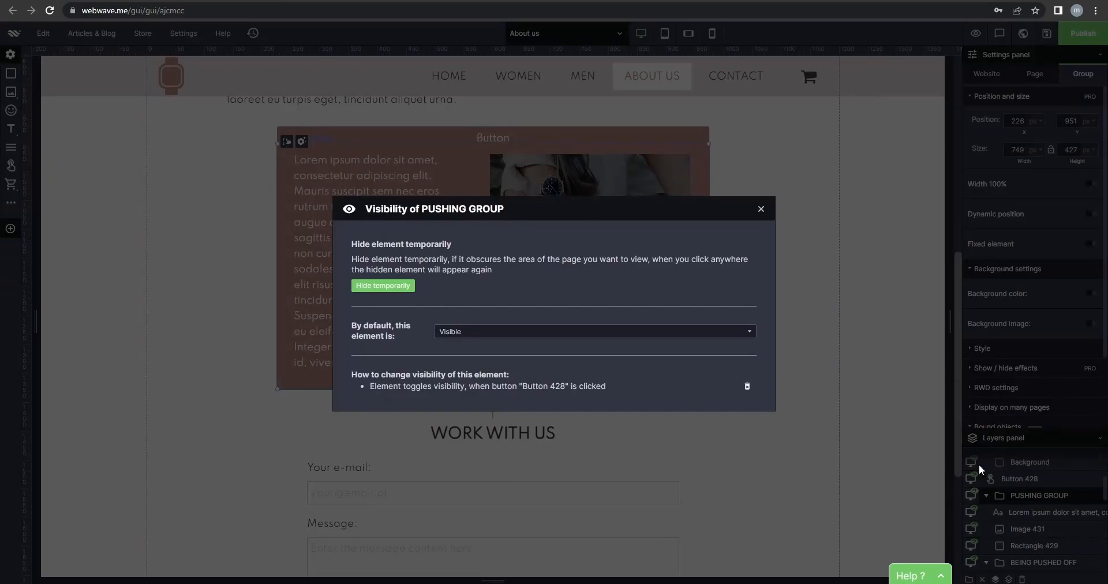
left_click(469, 332)
left_click(472, 362)
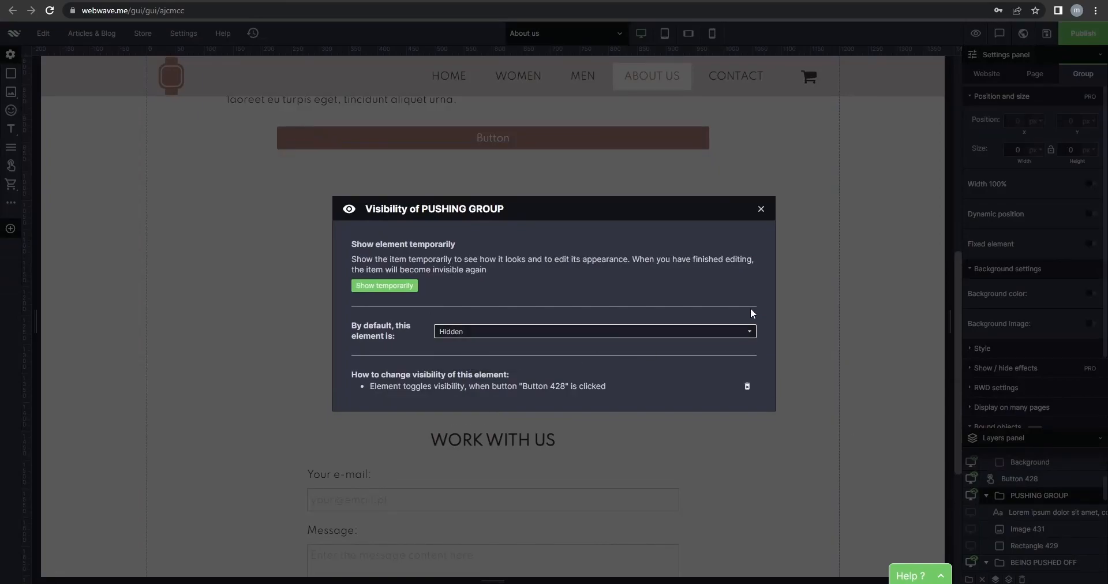
left_click(762, 212)
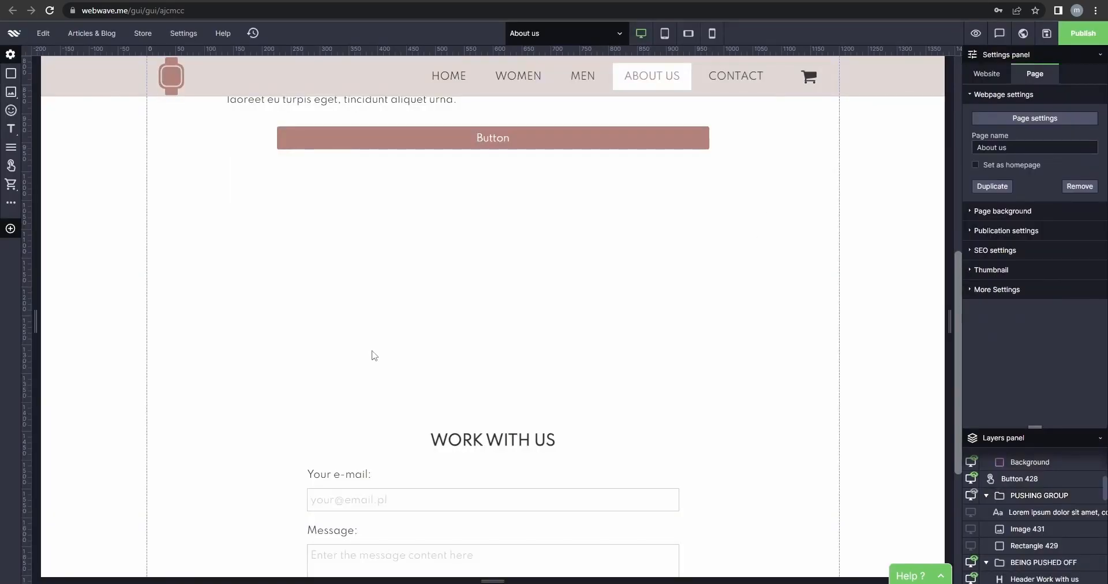
left_click(593, 469)
left_click_drag(599, 388, 589, 228)
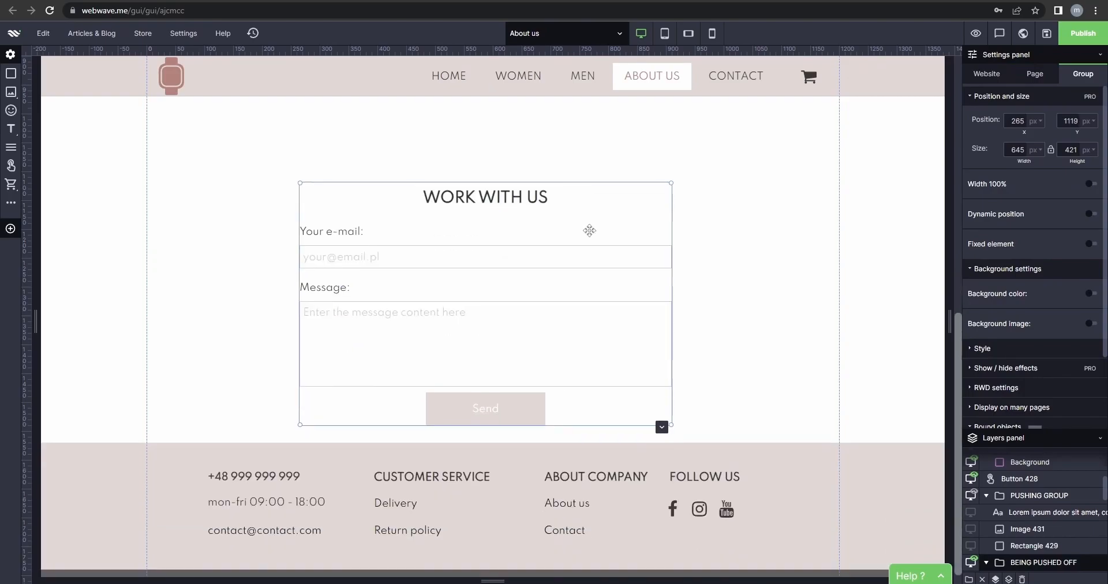
key("ctrl+z")
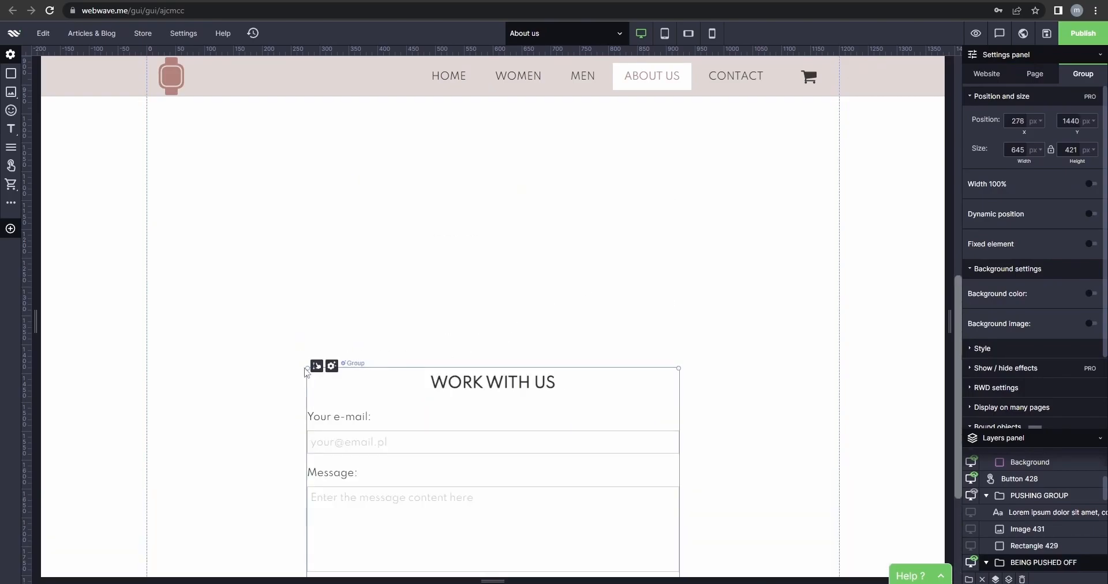
Move the WORK WITH US group and everything below it up to about Y 1003 px, just under the button, and deselect it
left_click_drag(315, 370, 319, 171)
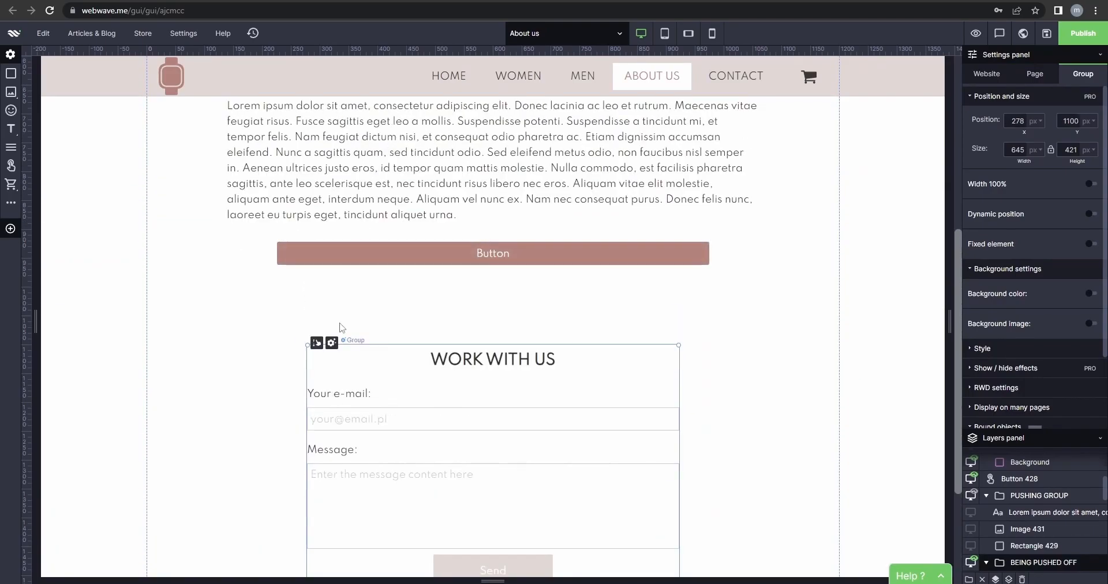
left_click_drag(317, 346, 328, 291)
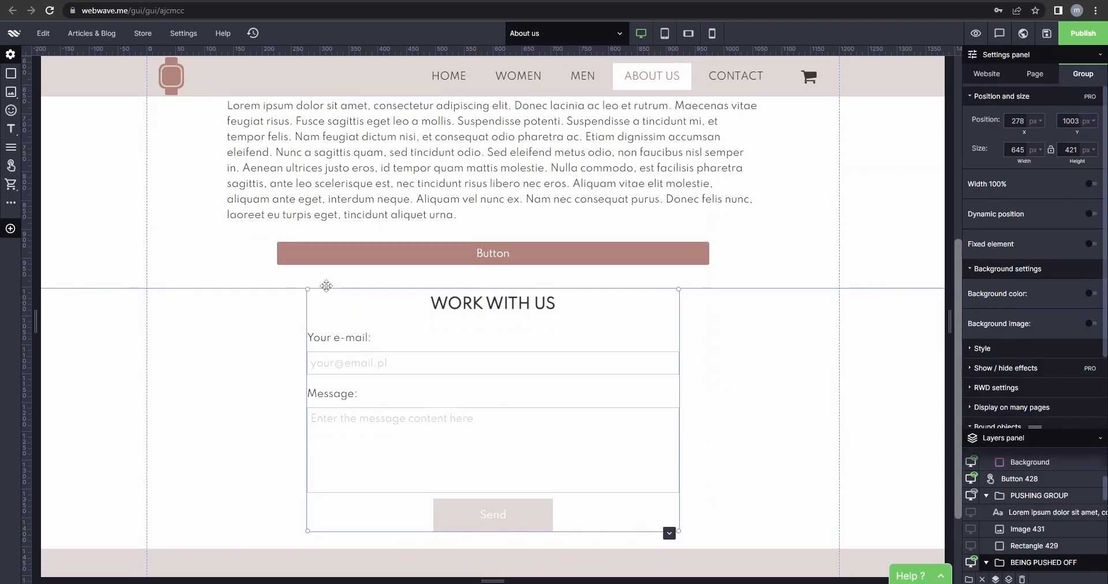
left_click(834, 220)
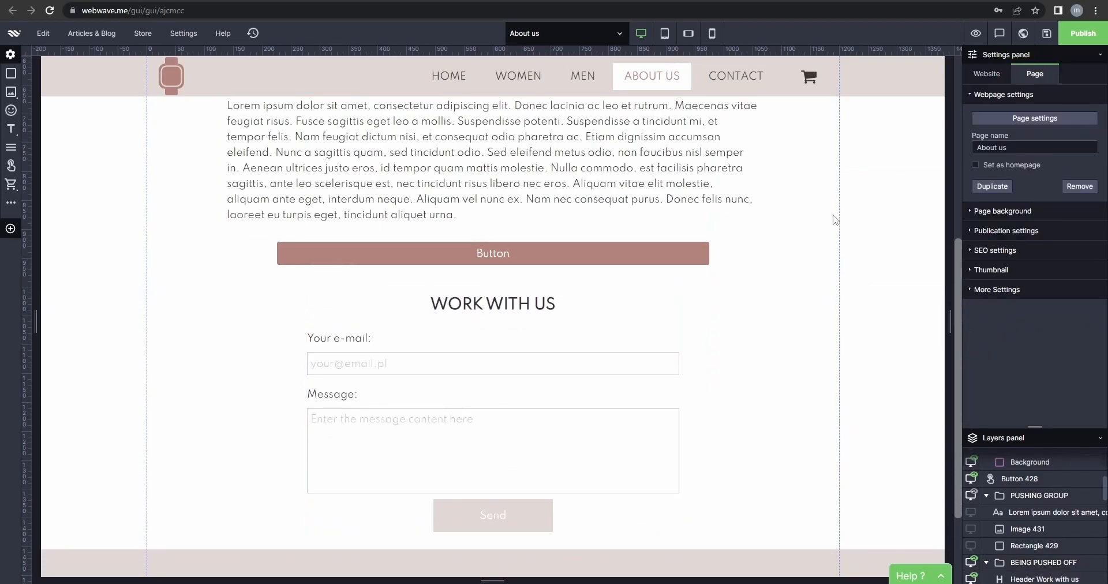
Preview the About us page and test the button by revealing the text-and-image box above the contact form
left_click(982, 33)
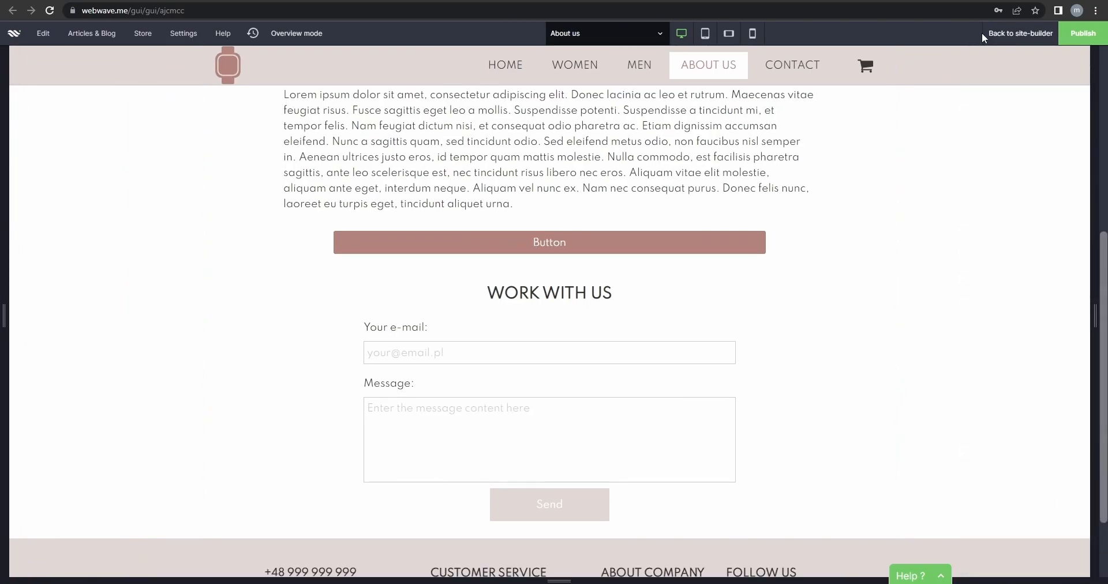
left_click(539, 249)
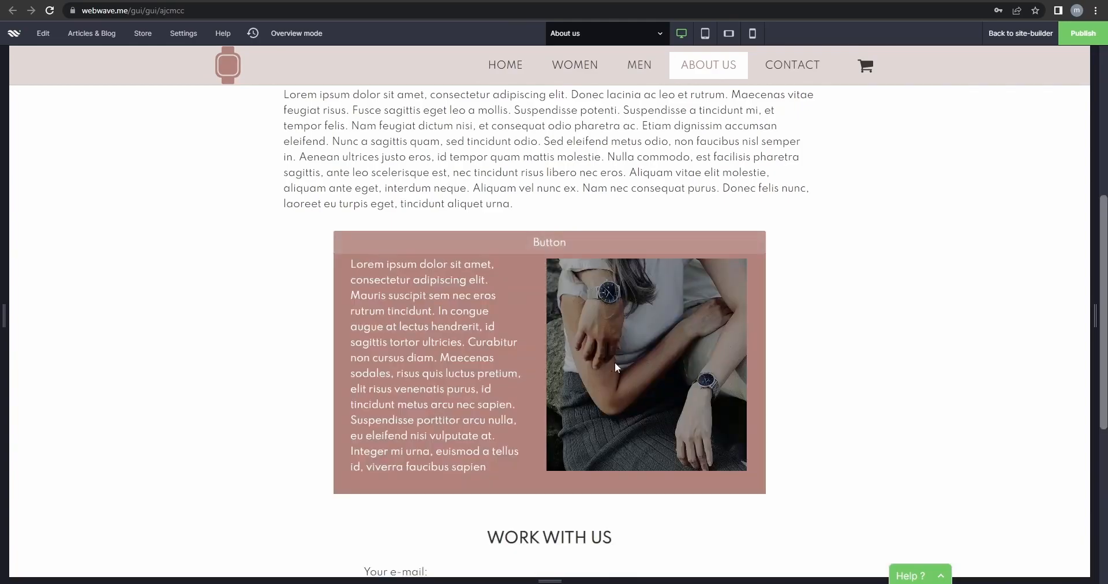
Check the pushed contact form in the preview, toggle the text-and-image box with the button, and return to the site builder
scroll(859, 410, "down", 3)
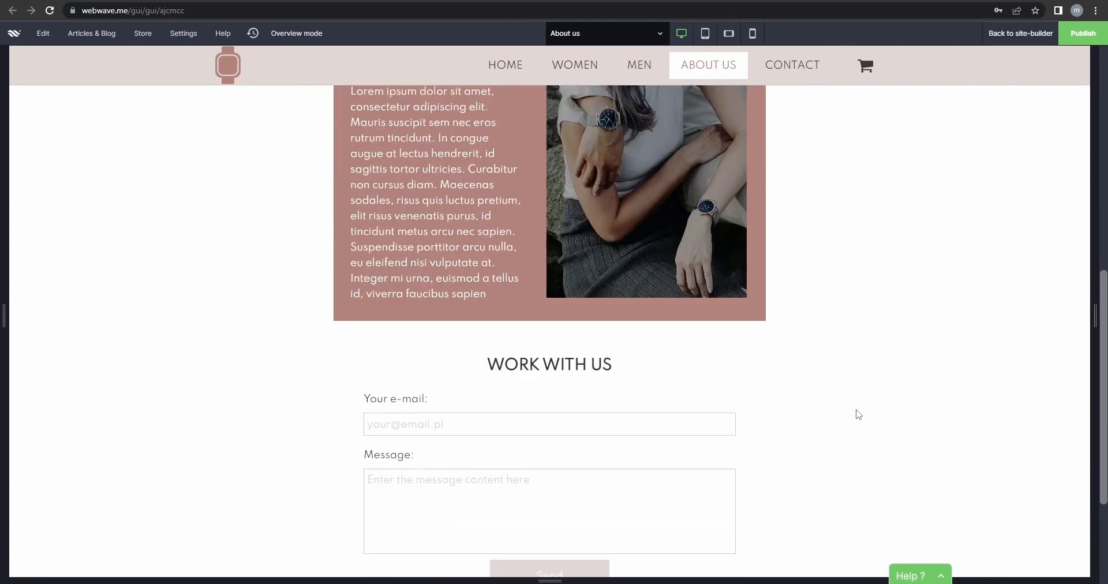
scroll(858, 411, "up", 2)
left_click(603, 184)
scroll(664, 272, "up", 1)
left_click(580, 252)
left_click(578, 253)
left_click(594, 255)
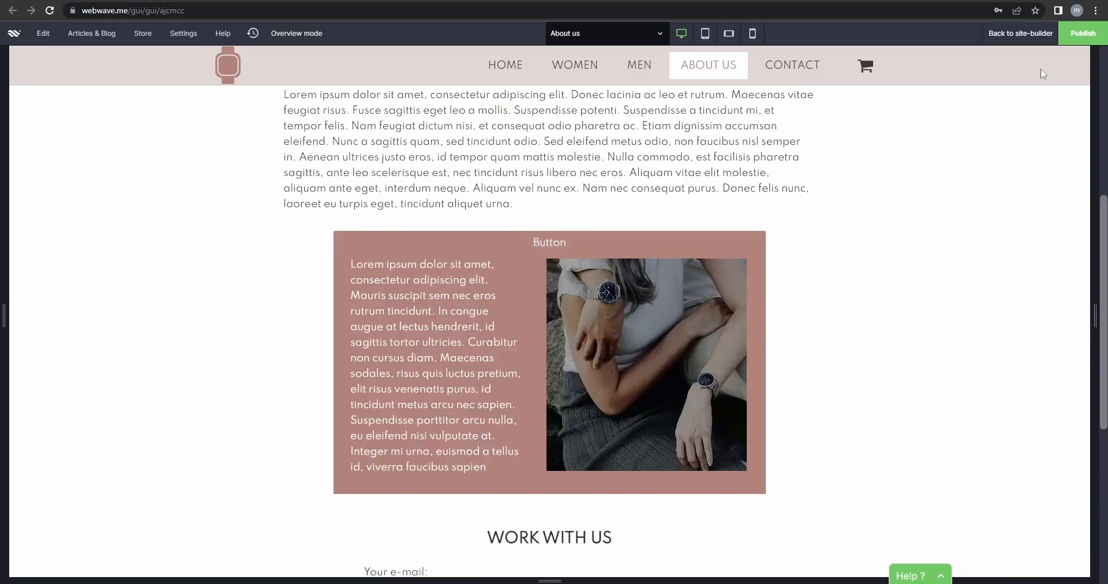
left_click(1034, 37)
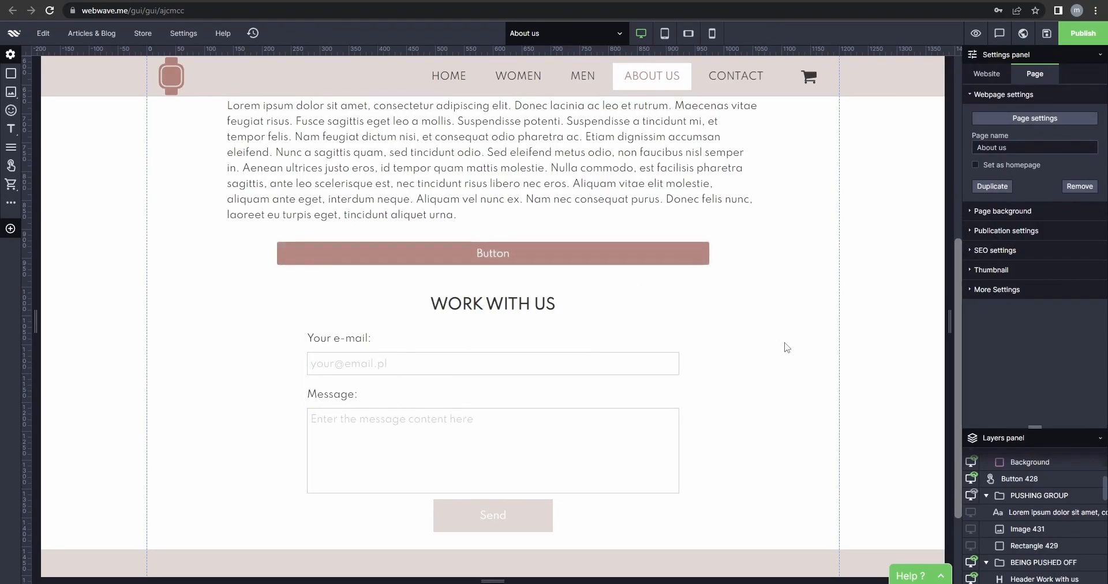
Turn on Animation On show for PUSHING GROUP and set its animation type to Reveal
left_click(660, 259)
left_click(1012, 496)
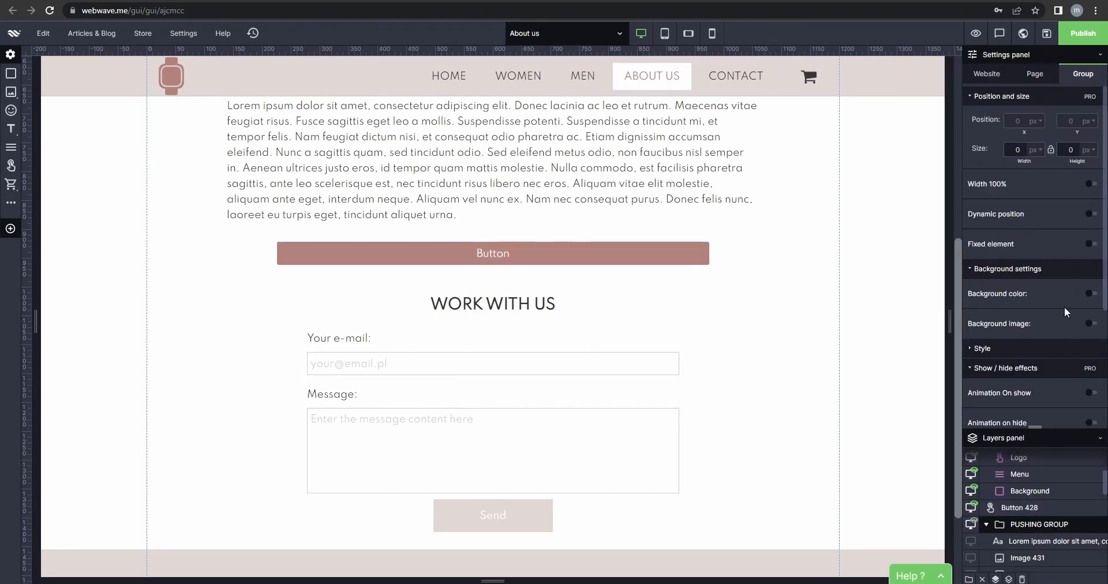
scroll(1037, 392, "down", 2)
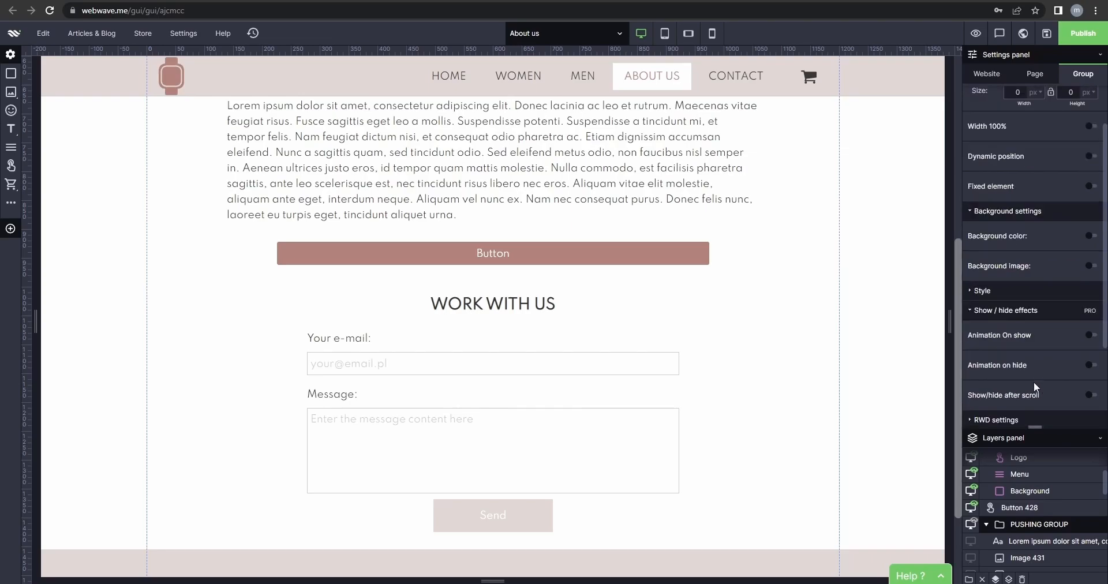
left_click(1088, 277)
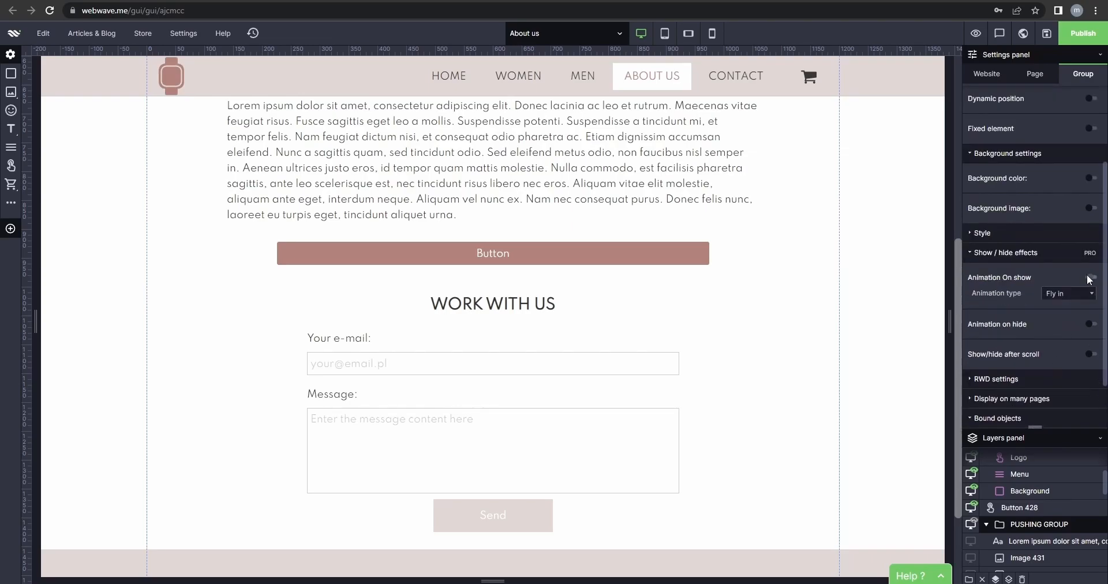
left_click(1074, 302)
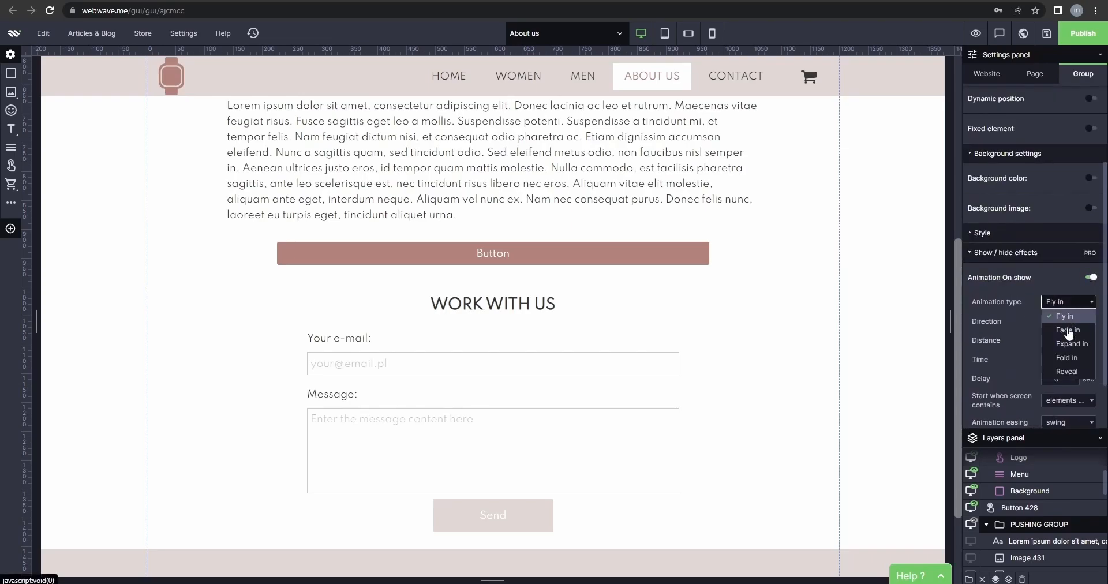
left_click(1067, 372)
Turn on Animation on hide for PUSHING GROUP and set its animation easing to ease-out
scroll(1063, 351, "down", 3)
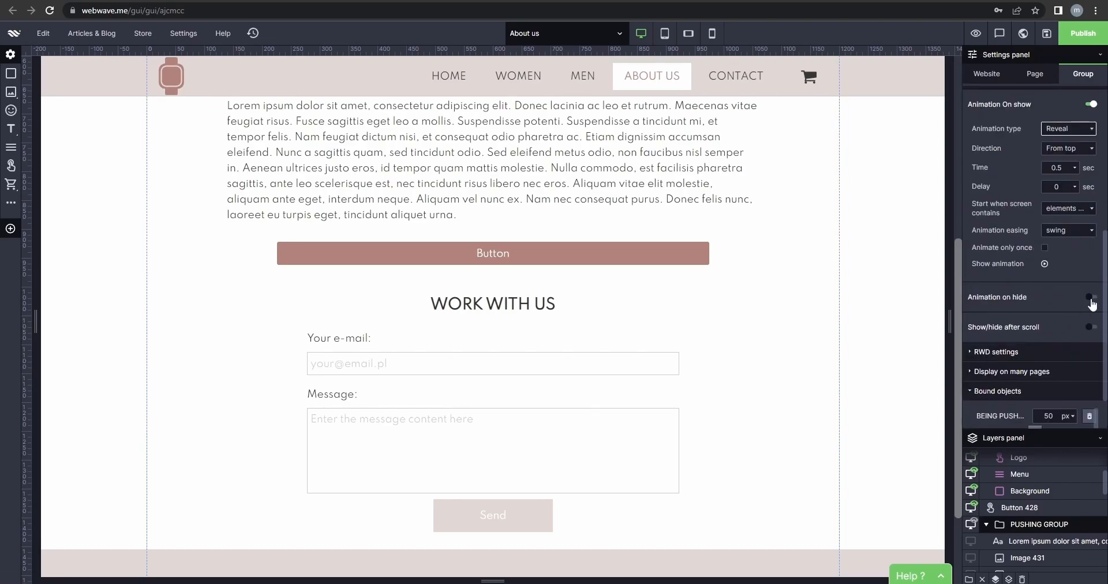
left_click(1092, 299)
scroll(1085, 323, "down", 1)
left_click(1069, 364)
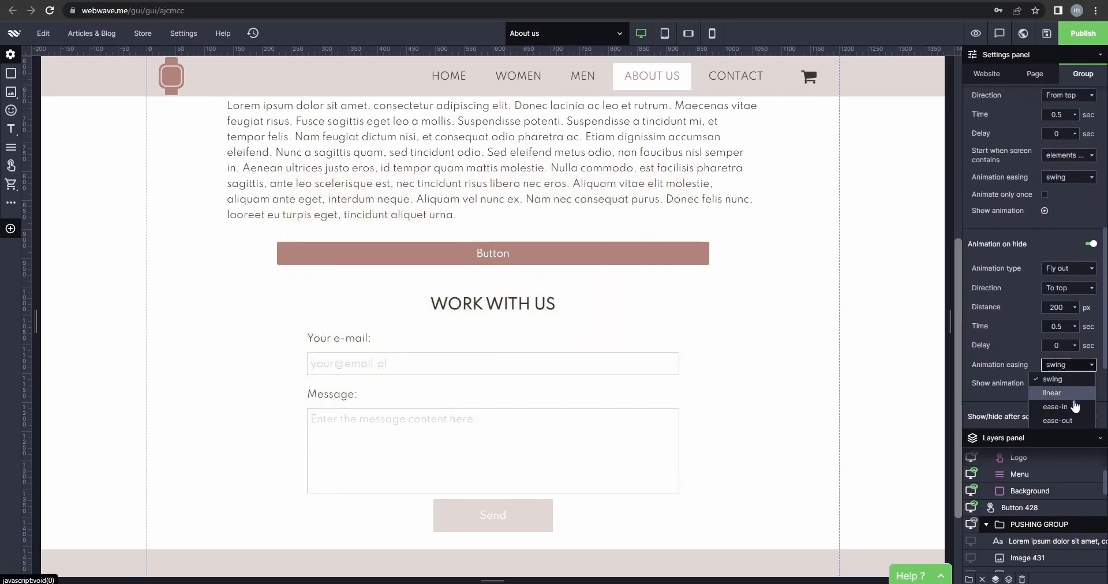
left_click(1068, 421)
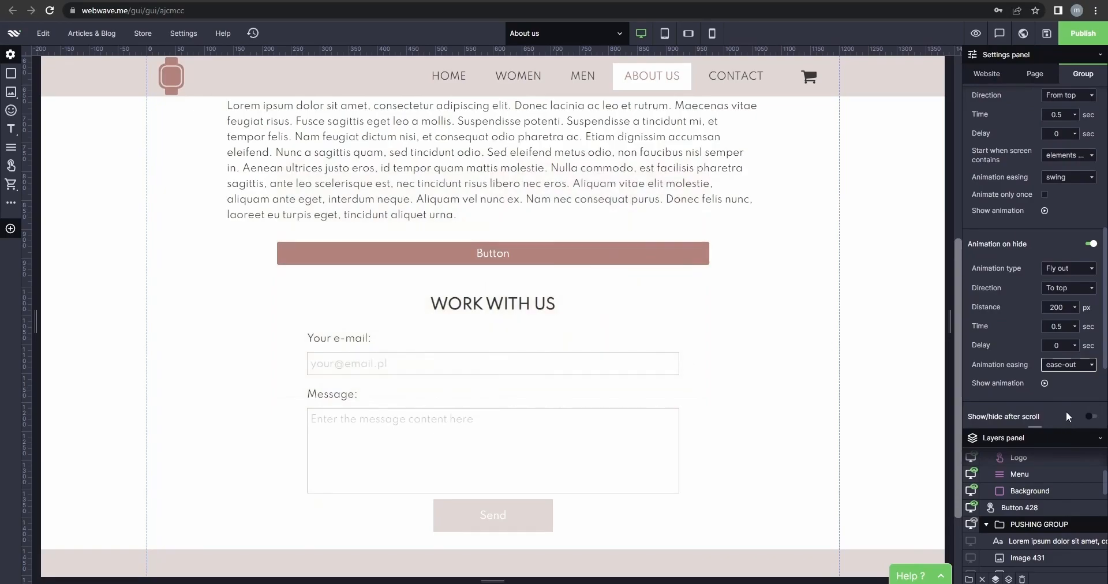
Preview the page, reveal and hide the box with the button to test both animations, and return to the site builder
left_click(976, 33)
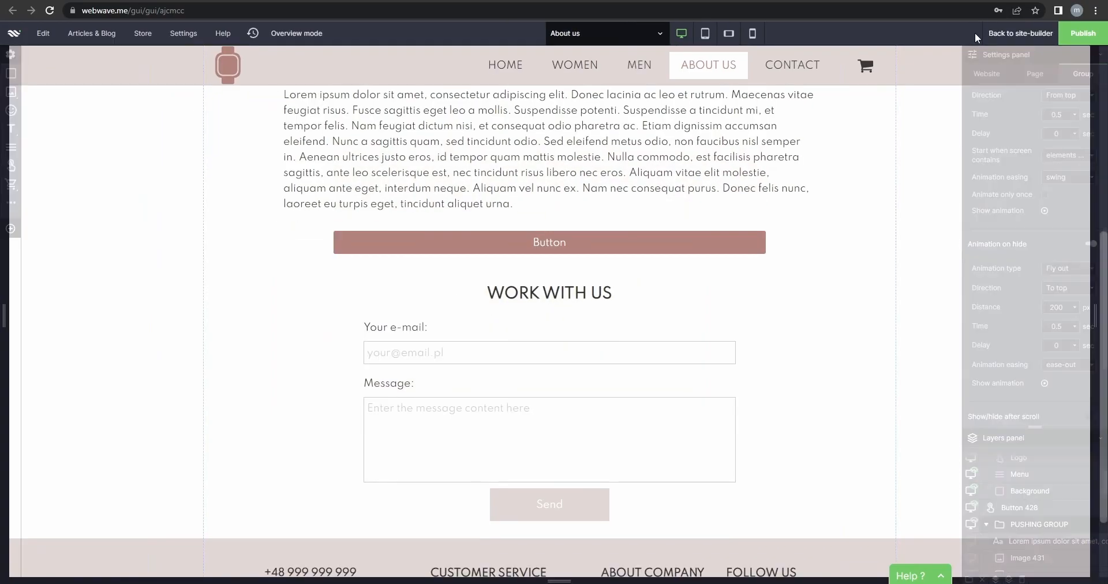
left_click(595, 245)
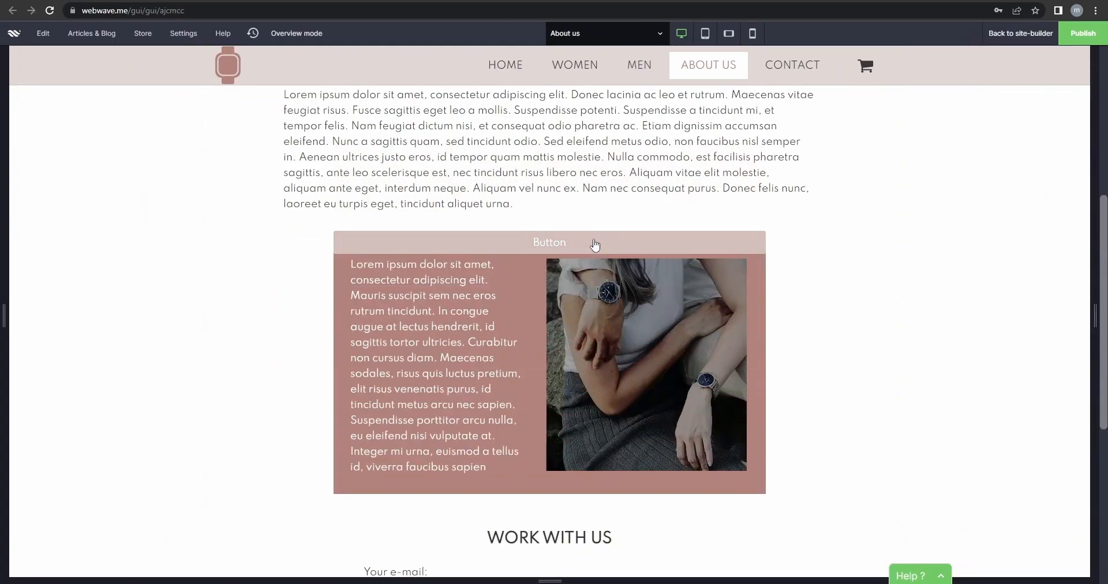
left_click(595, 245)
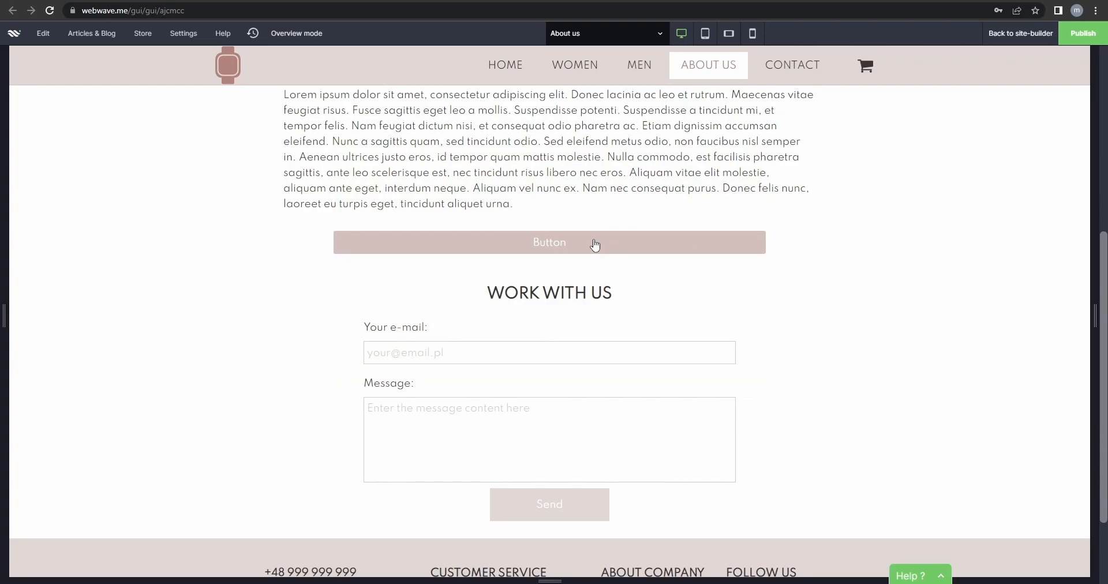
left_click(1013, 35)
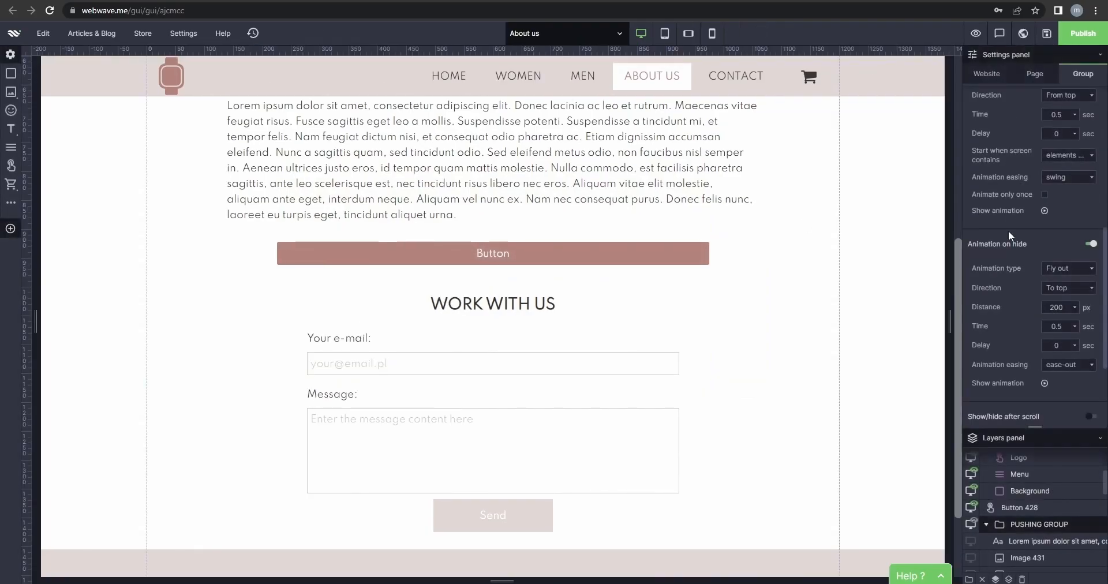
Set PUSHING GROUP's hide animation to swing easing and a distance of 20 px, and play the animation to check it
left_click(1071, 368)
left_click(1056, 378)
left_click(1073, 310)
key("BackSpace")
left_click(1045, 384)
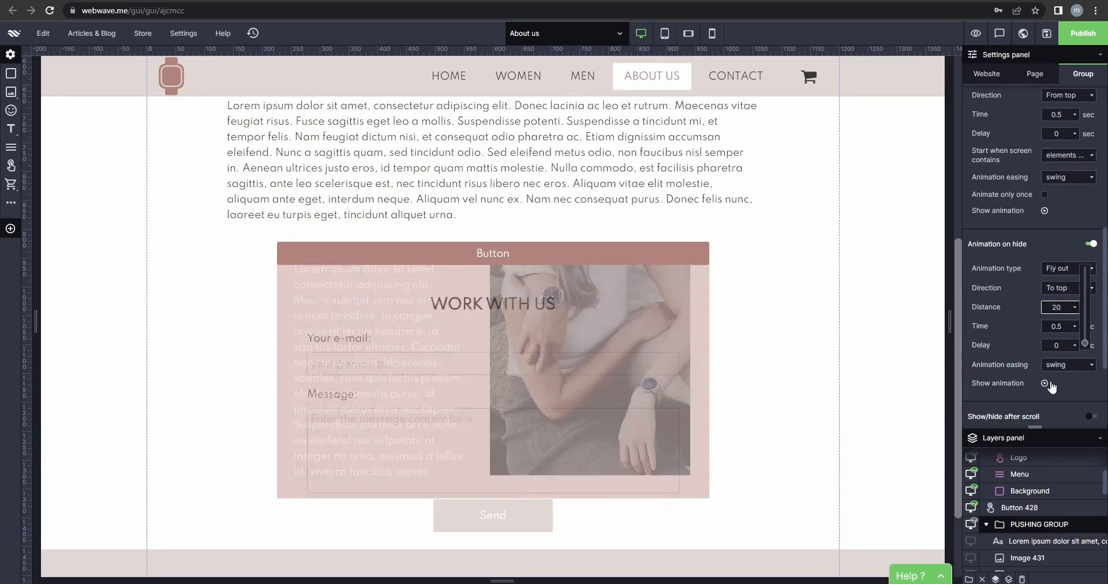
left_click(1045, 384)
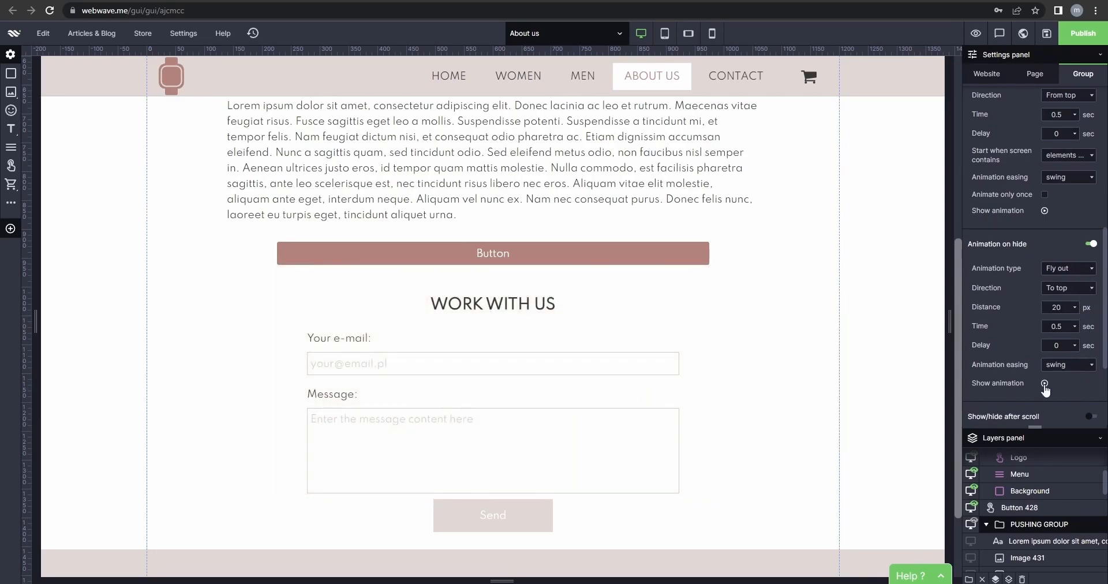
left_click(1045, 384)
Preview the About us page, test the button's adjusted show and hide animations several times, and return to the site builder
left_click(977, 36)
left_click(586, 247)
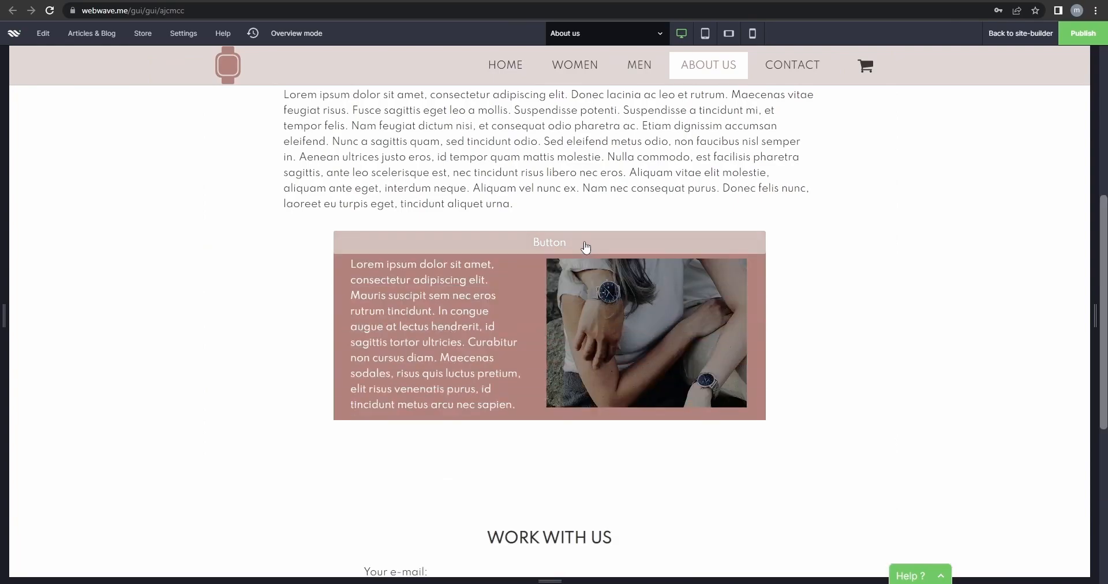
left_click(586, 247)
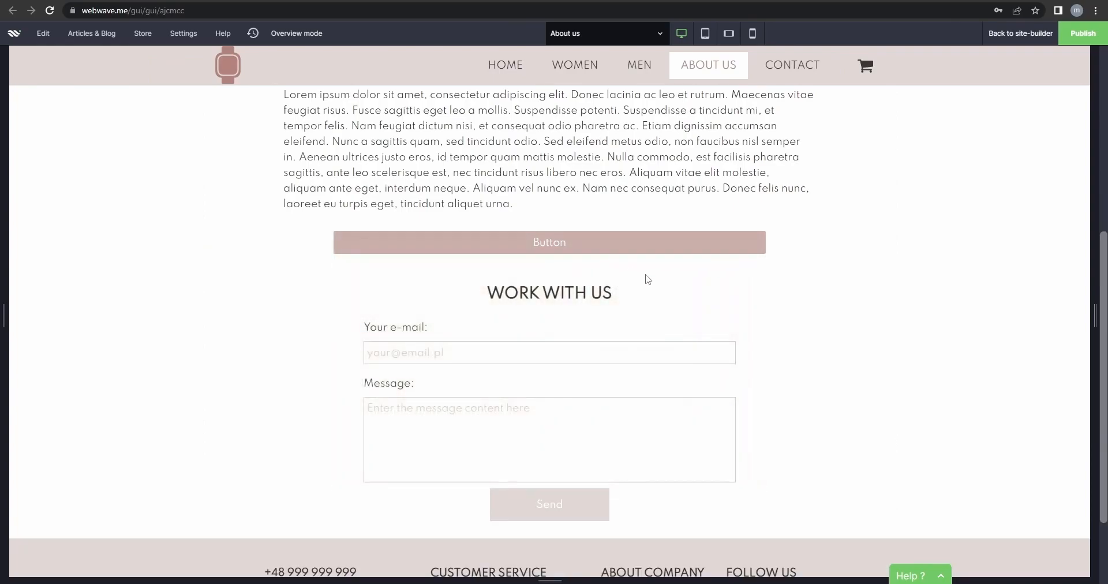
left_click(653, 253)
left_click(659, 253)
scroll(845, 330, "up", 1)
scroll(852, 342, "up", 3)
scroll(859, 356, "down", 4)
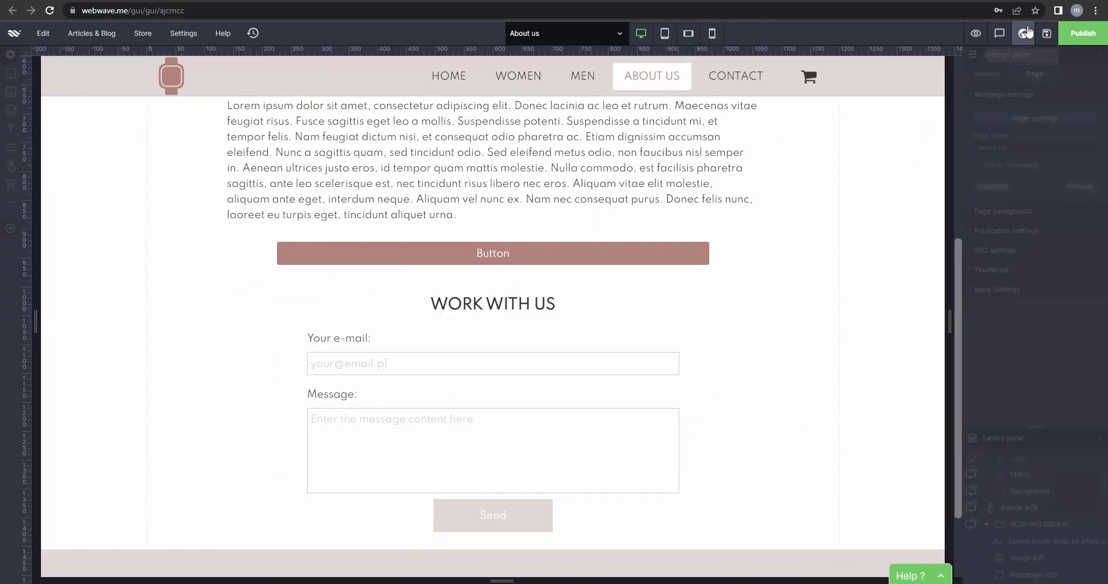
left_click(1030, 33)
Look over the About us page layout from the header image to the contact form
scroll(800, 342, "up", 6)
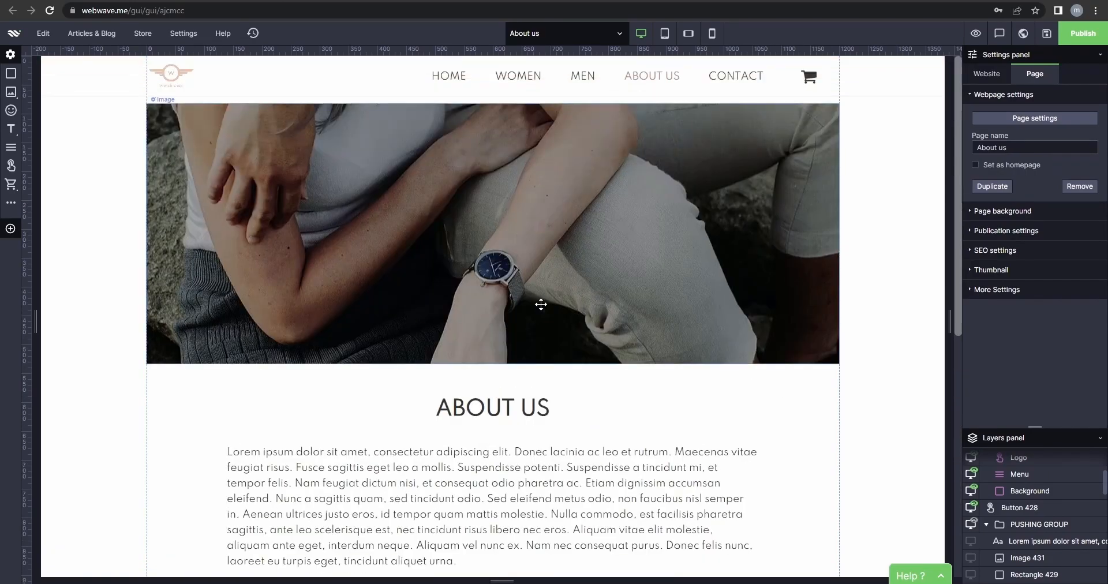
left_click(541, 304)
scroll(518, 375, "down", 1)
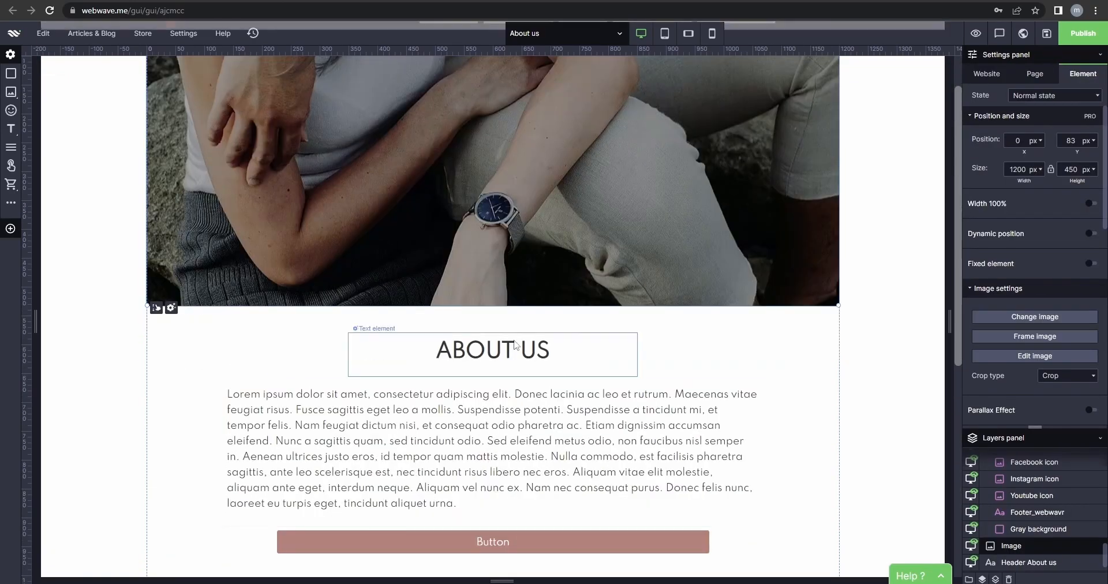
scroll(517, 291, "up", 1)
scroll(519, 318, "down", 2)
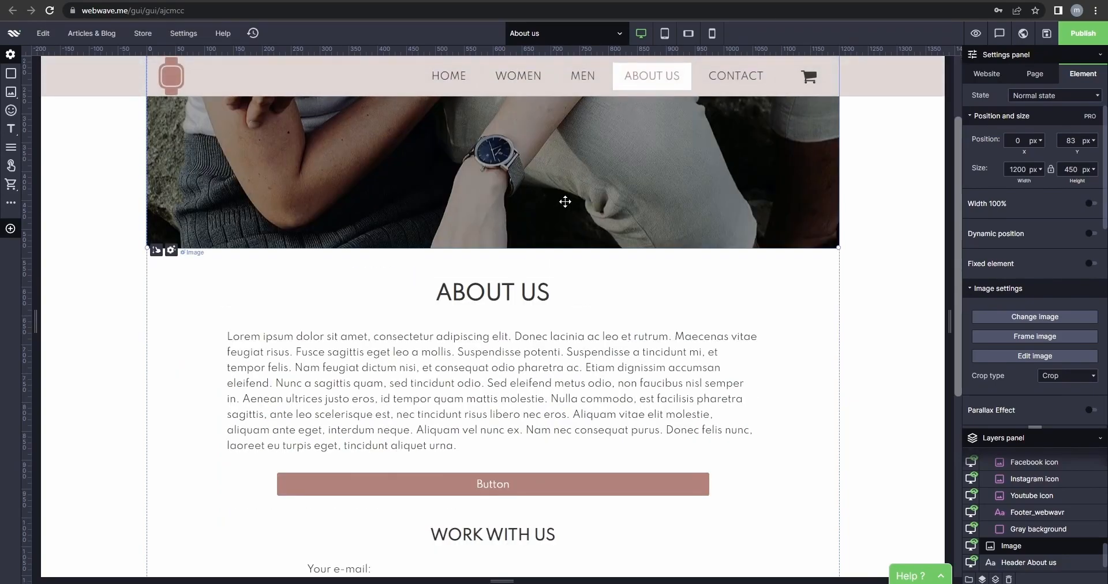
scroll(520, 277, "up", 1)
scroll(485, 300, "down", 4)
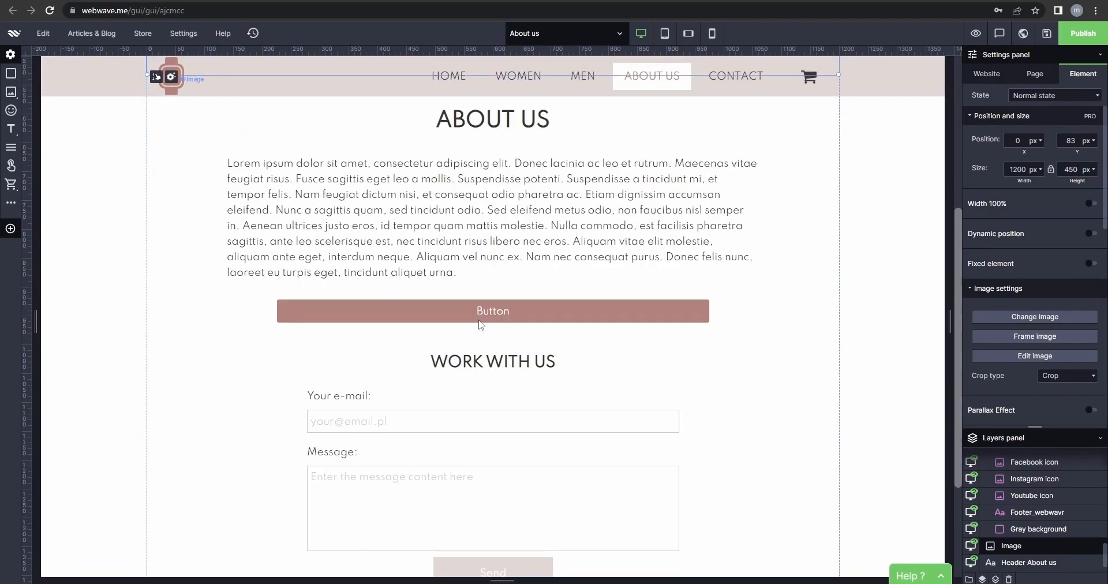
scroll(500, 328, "down", 1)
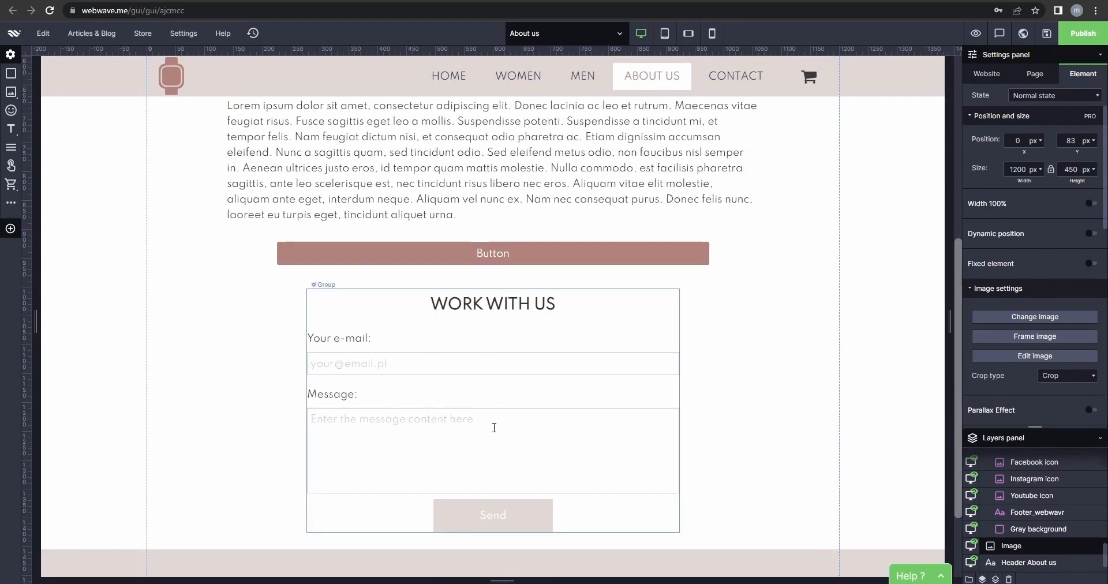
scroll(552, 420, "up", 6)
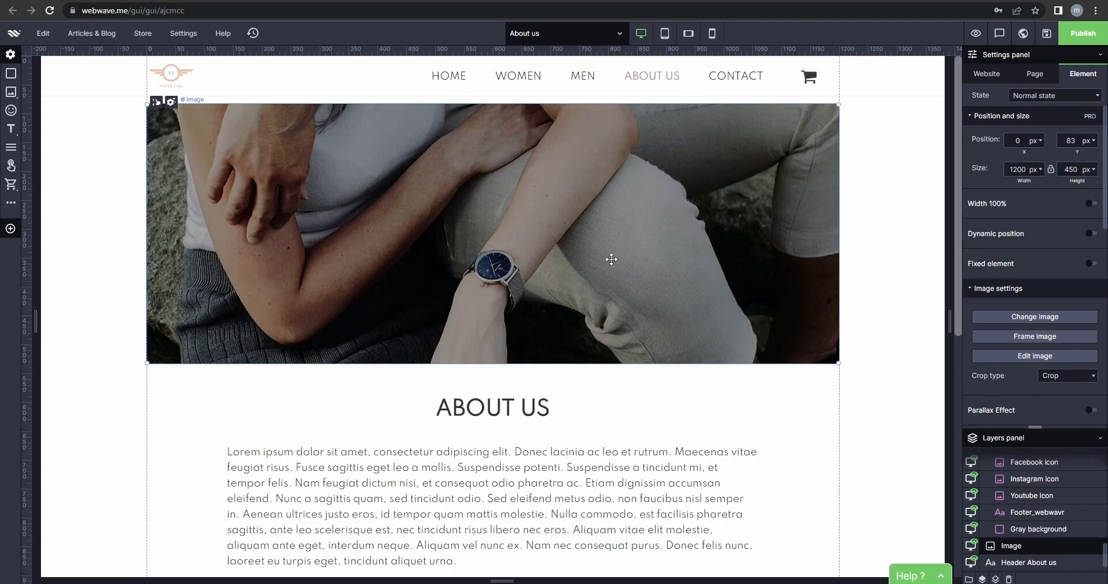
Open the Men page and turn on the Ken Burns Effect for its header image
left_click(572, 39)
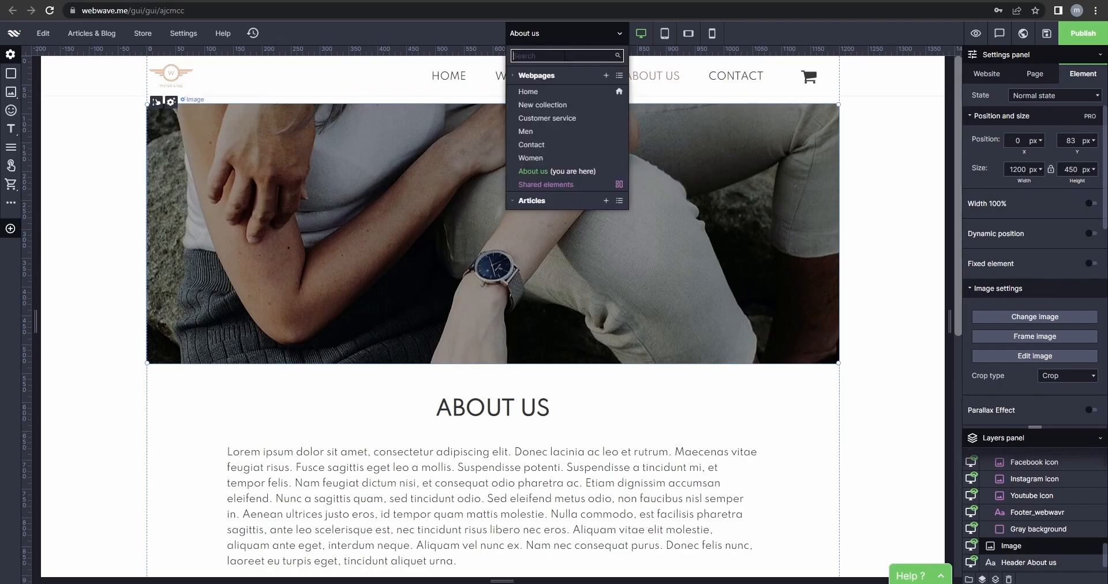
left_click(531, 129)
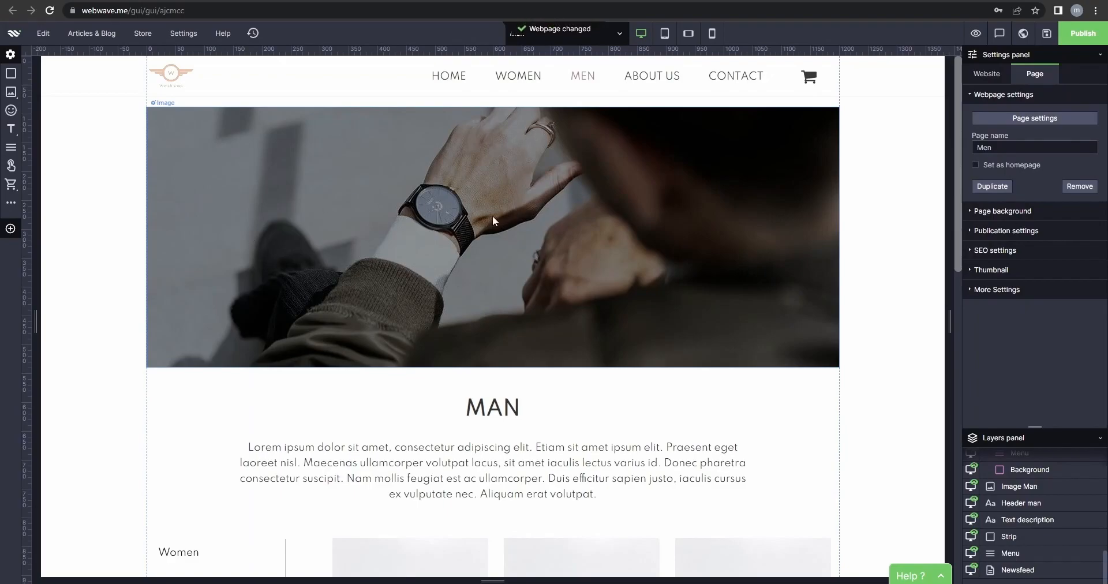
left_click(323, 231)
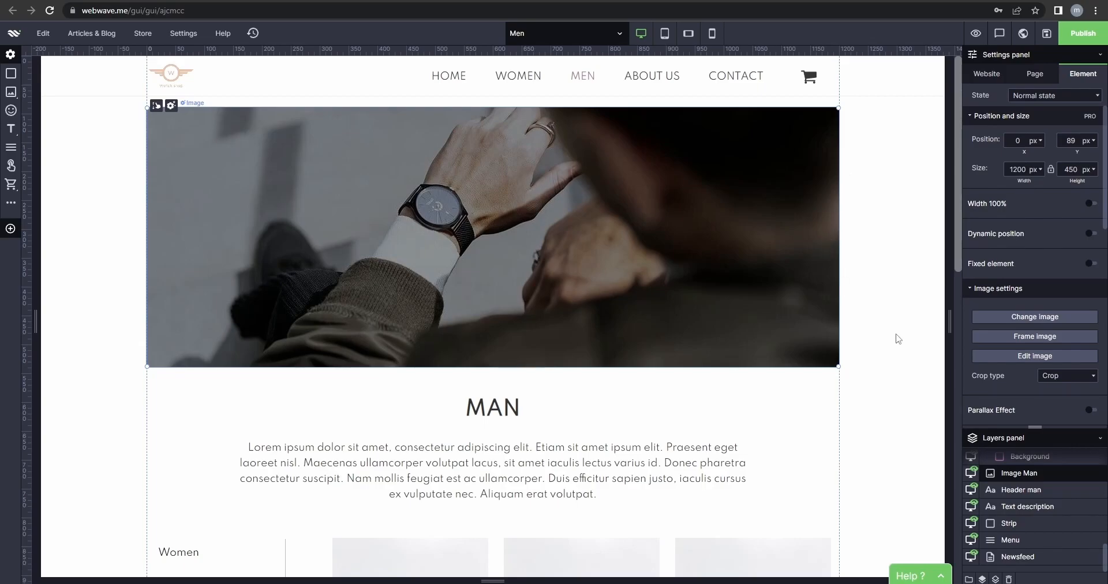
scroll(1013, 382, "down", 2)
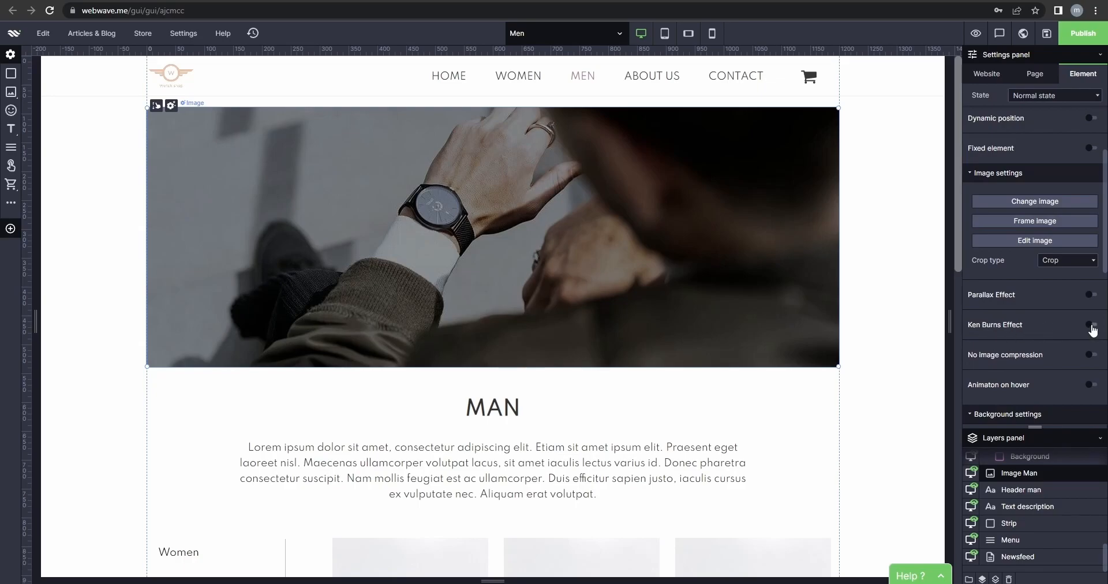
left_click(895, 283)
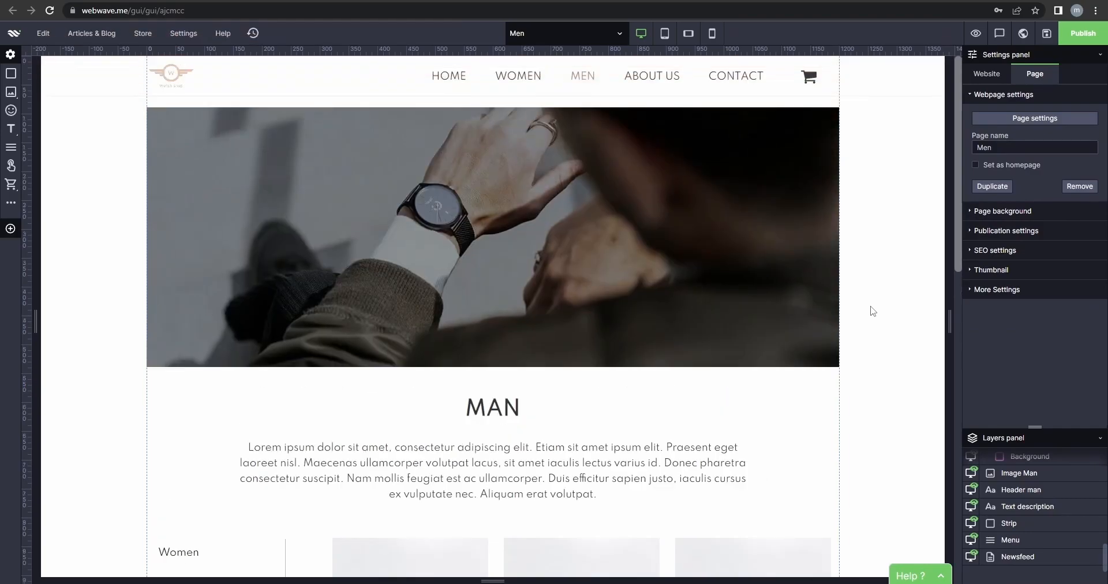
Examine the Ken Burns motion of the Men page's header image and its effect setting
left_click(733, 279)
left_click(889, 287)
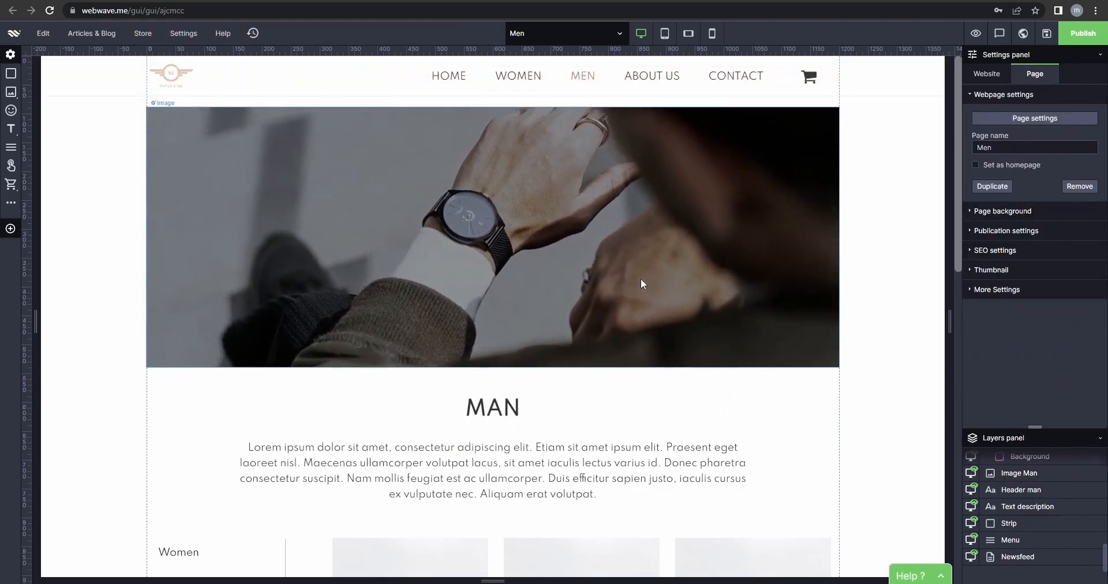
scroll(639, 279, "down", 2)
scroll(628, 288, "up", 2)
left_click(745, 286)
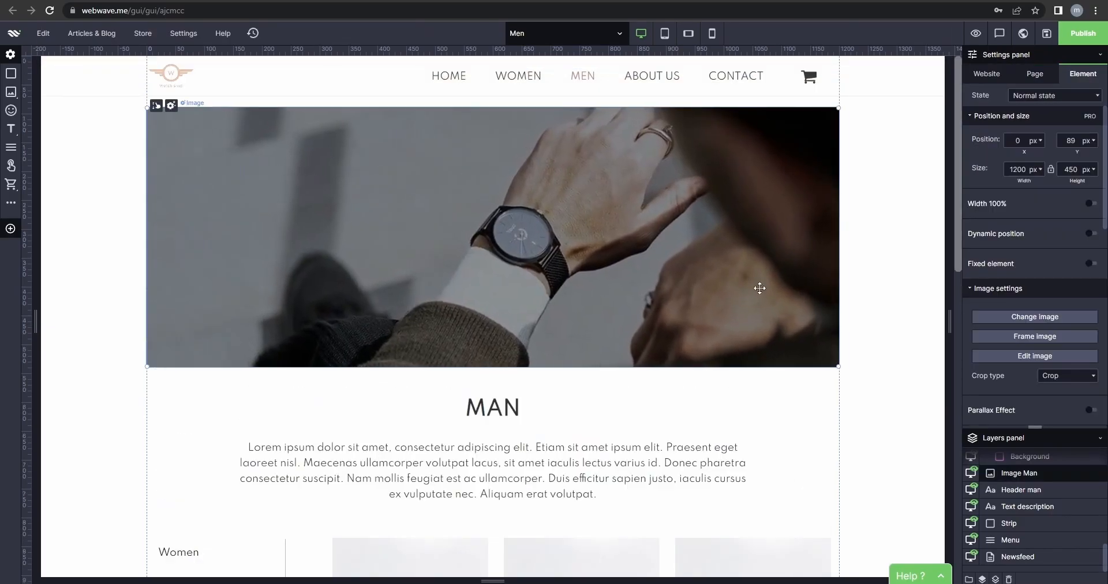
scroll(1034, 381, "down", 2)
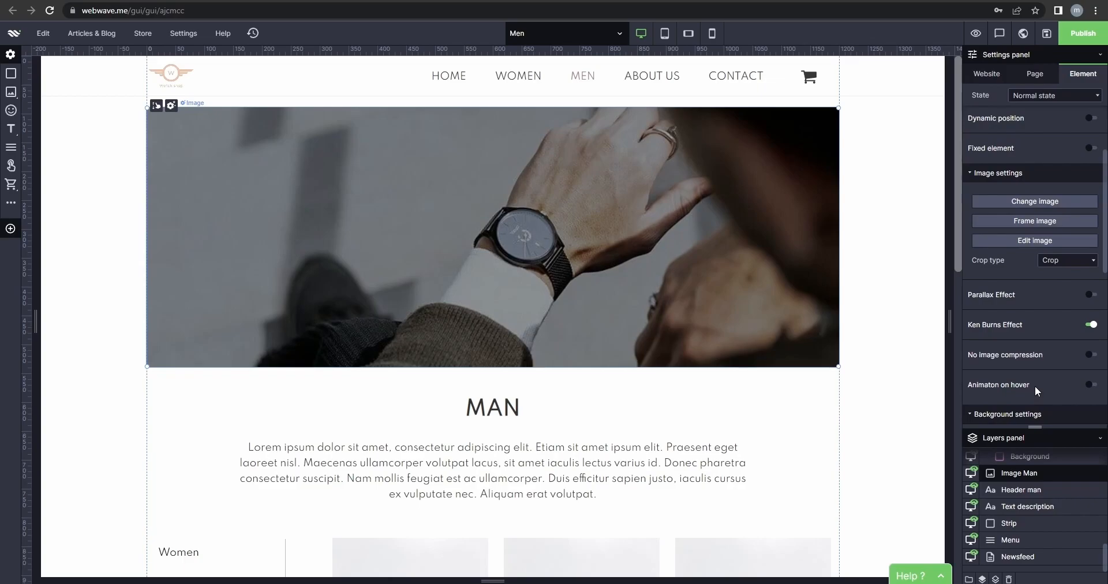
left_click(913, 347)
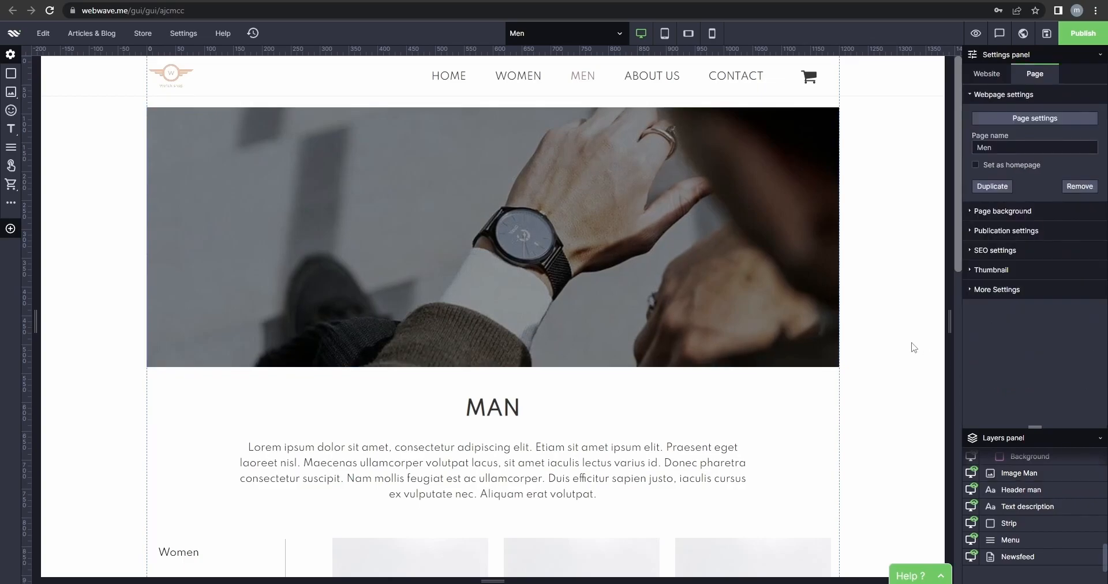
scroll(914, 347, "down", 1)
scroll(914, 347, "up", 1)
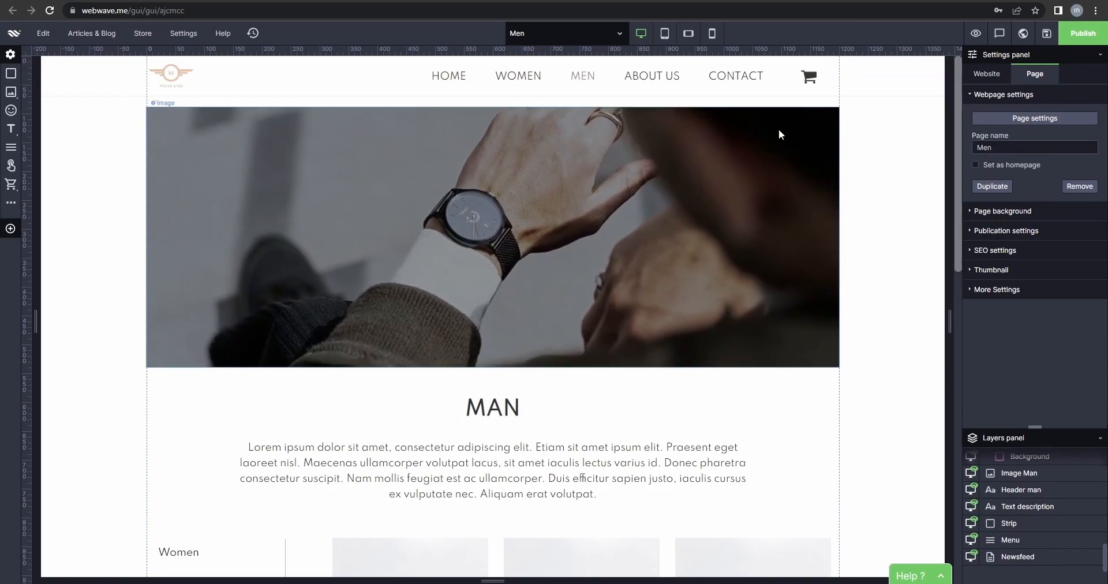
Open the Home page at its watch features section and narrow the displayed page width slightly
left_click(576, 34)
left_click(545, 92)
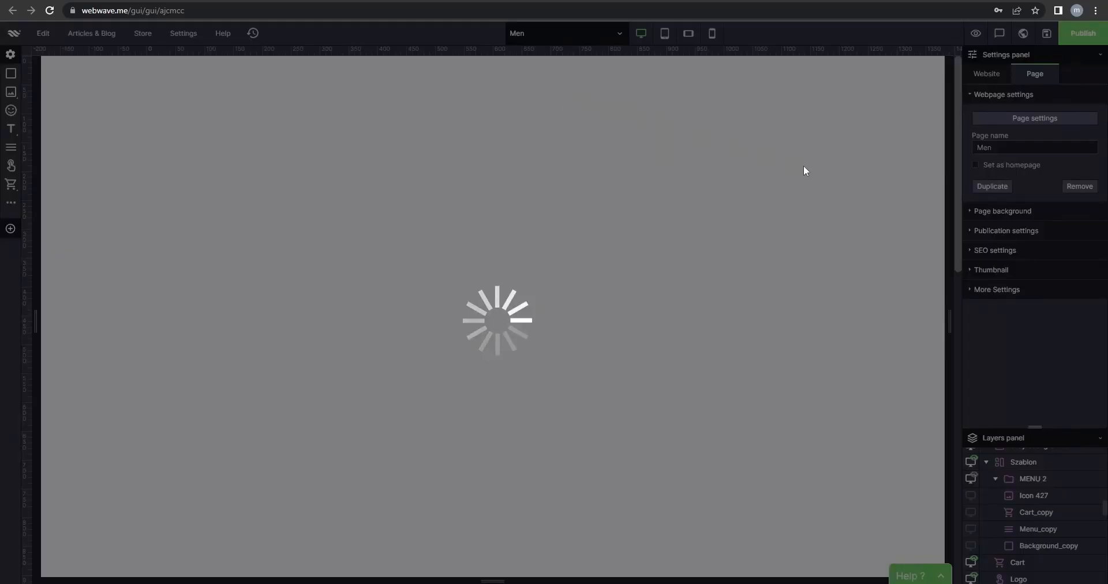
scroll(877, 277, "down", 8)
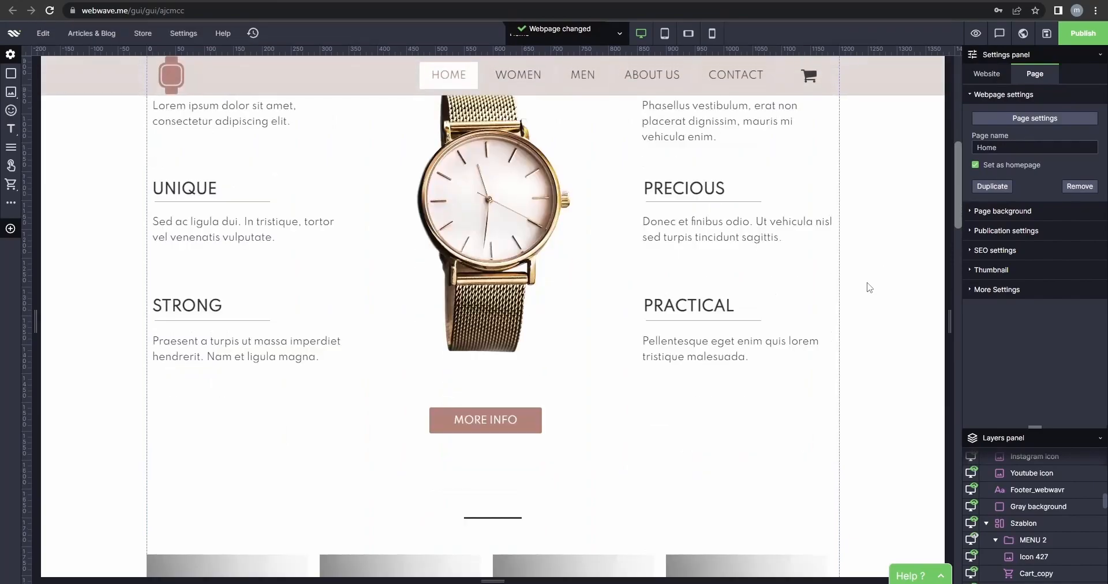
scroll(870, 287, "up", 2)
scroll(870, 287, "down", 1)
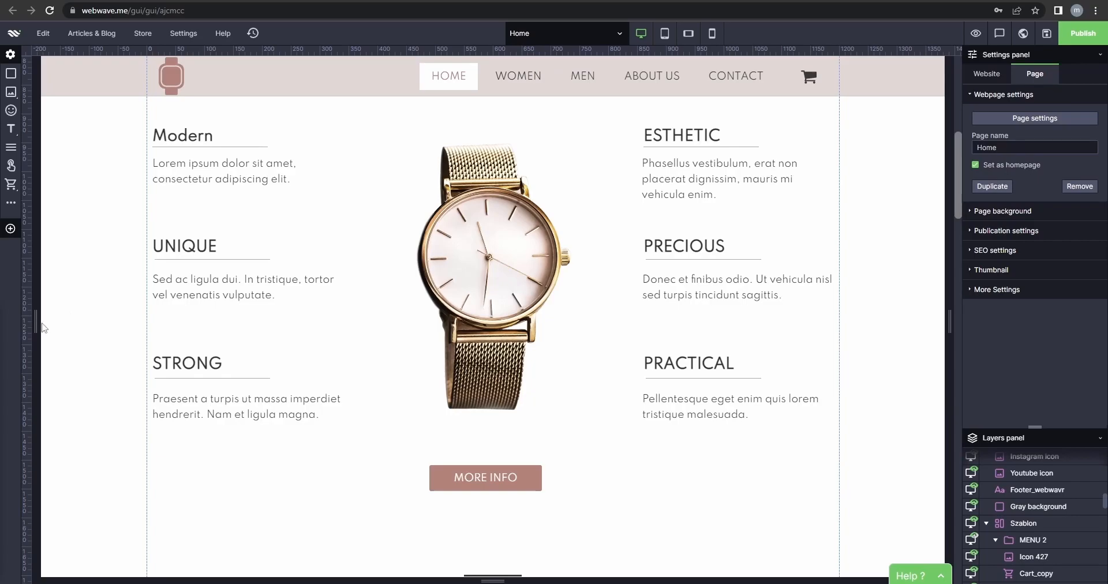
left_click_drag(36, 322, 89, 316)
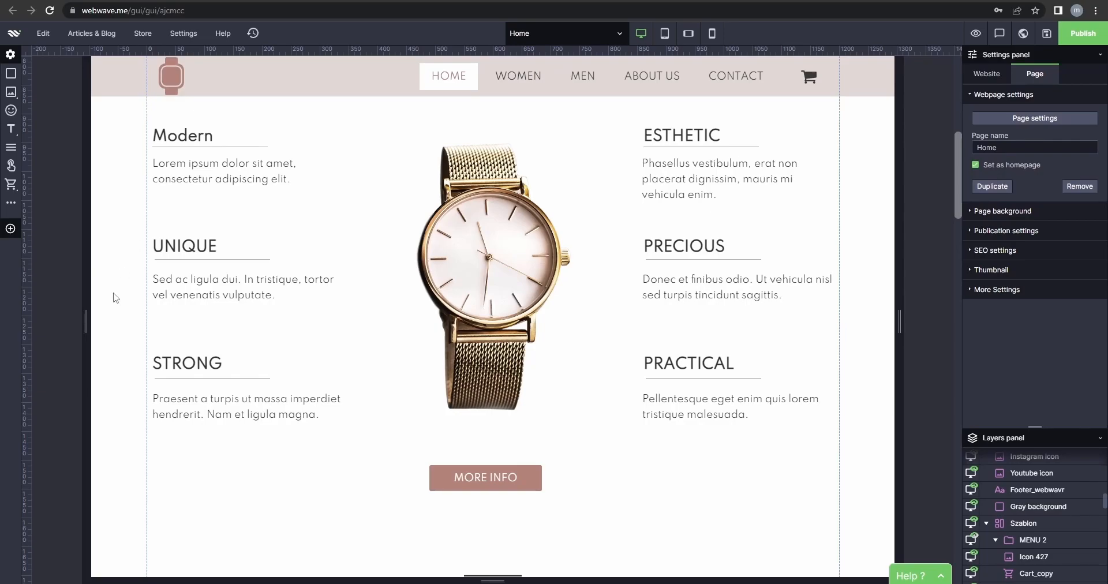
left_click_drag(86, 316, 80, 316)
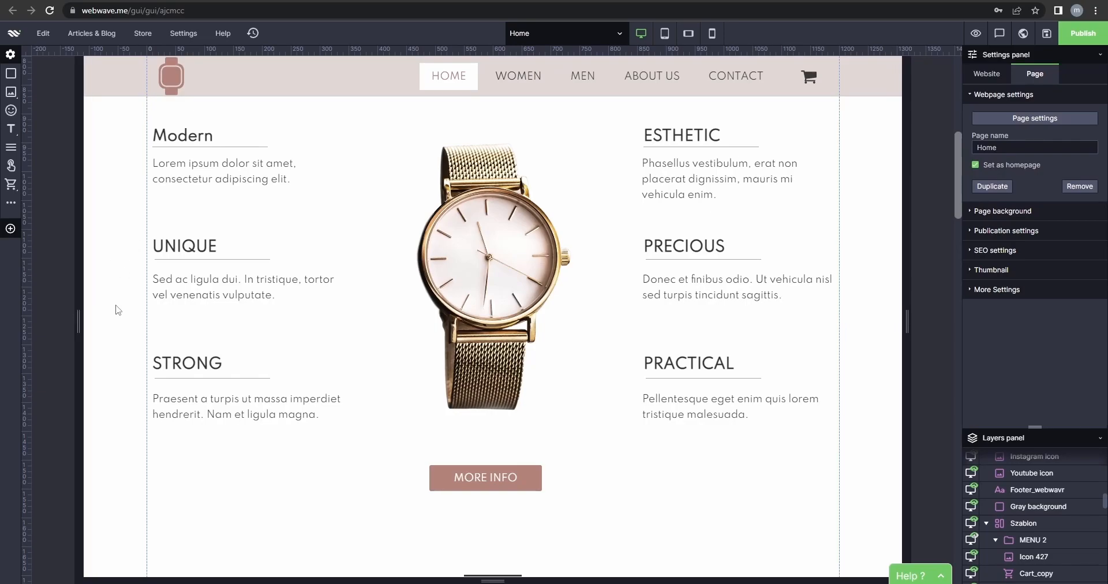
Insert the outlined Facebook icon from the Icon Bank in the recently used brownish-pink colour and place it beside the Modern heading
scroll(145, 319, "down", 3)
scroll(147, 323, "up", 5)
scroll(156, 340, "down", 6)
scroll(156, 388, "up", 7)
scroll(139, 364, "down", 2)
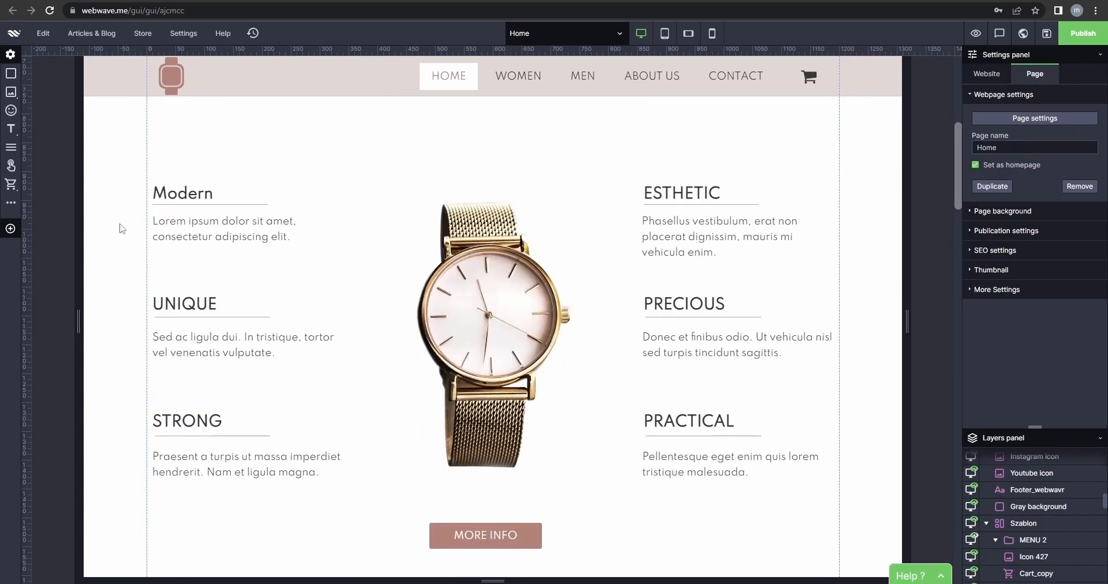
left_click(12, 110)
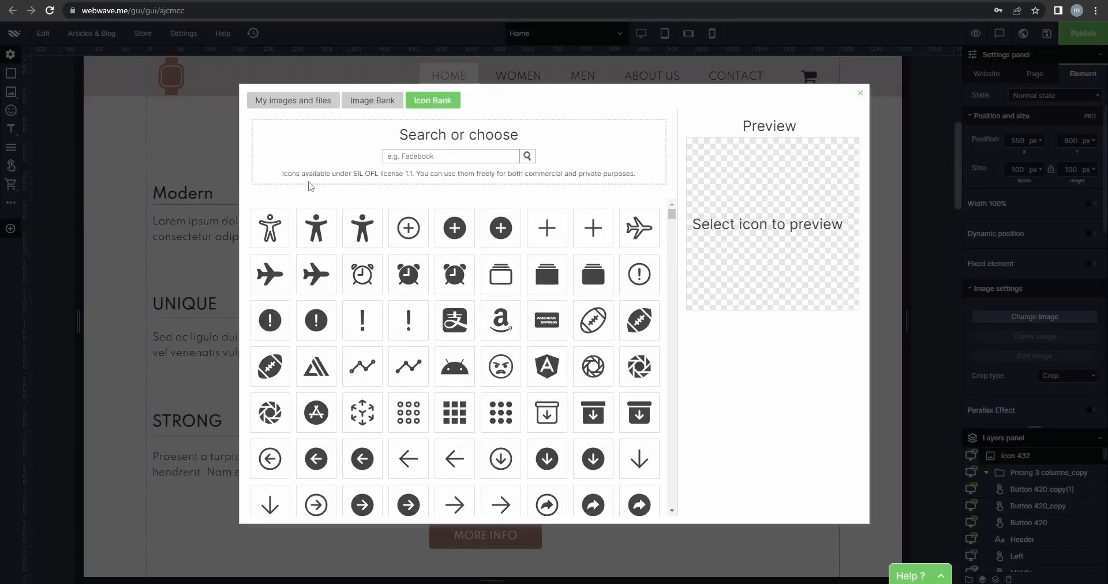
left_click(422, 157)
type("face")
left_click(286, 239)
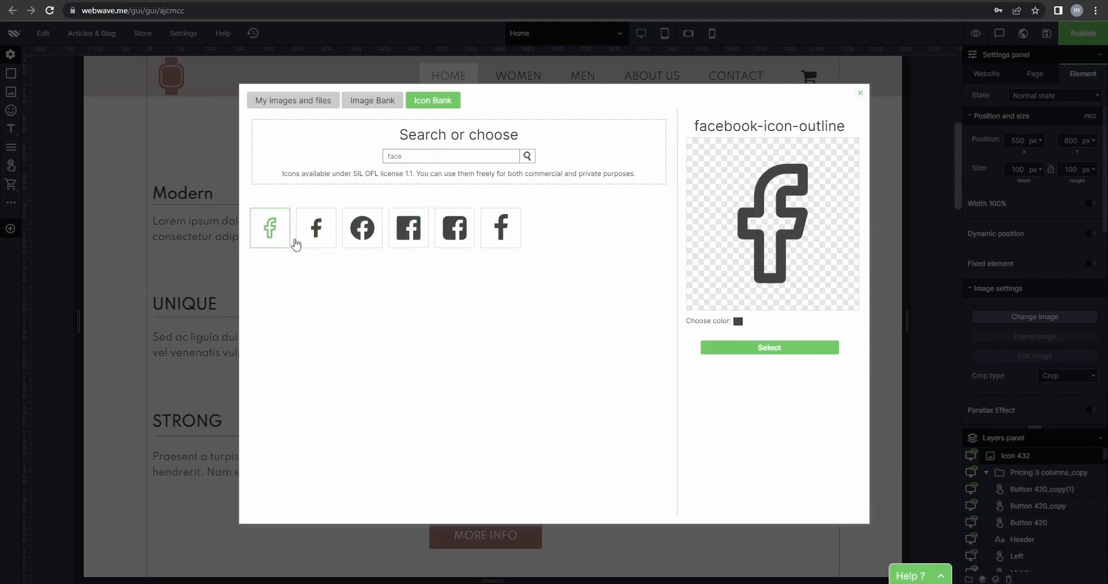
left_click(738, 322)
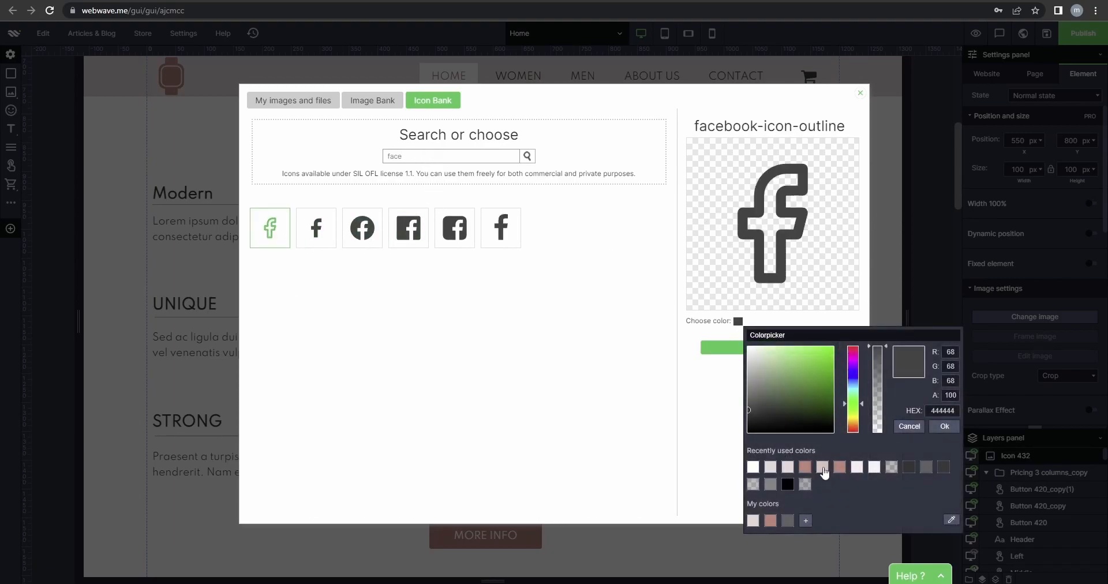
left_click(806, 469)
left_click(941, 427)
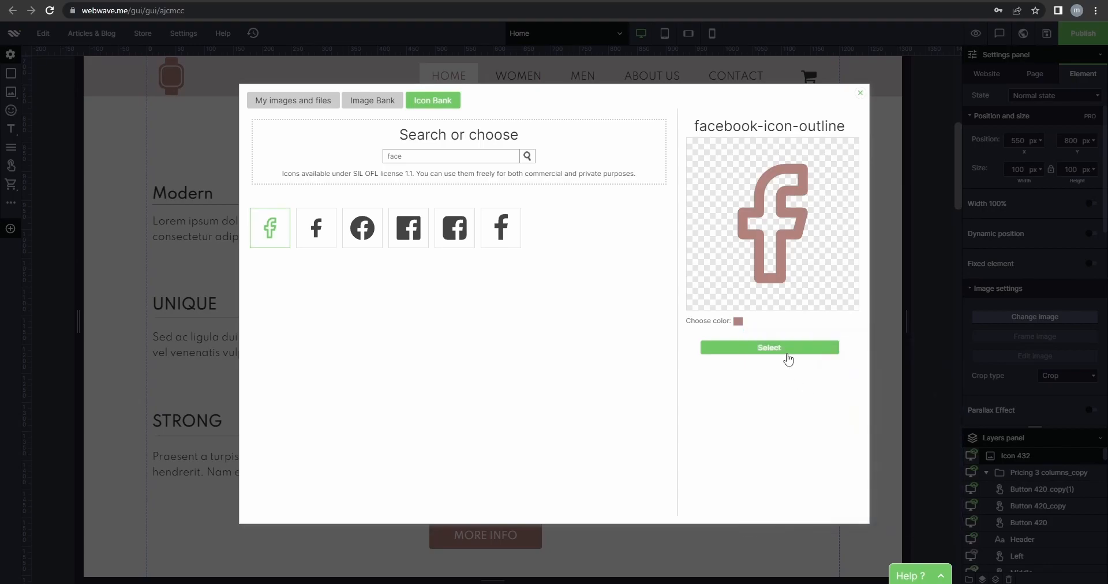
left_click(785, 348)
left_click_drag(497, 317, 132, 184)
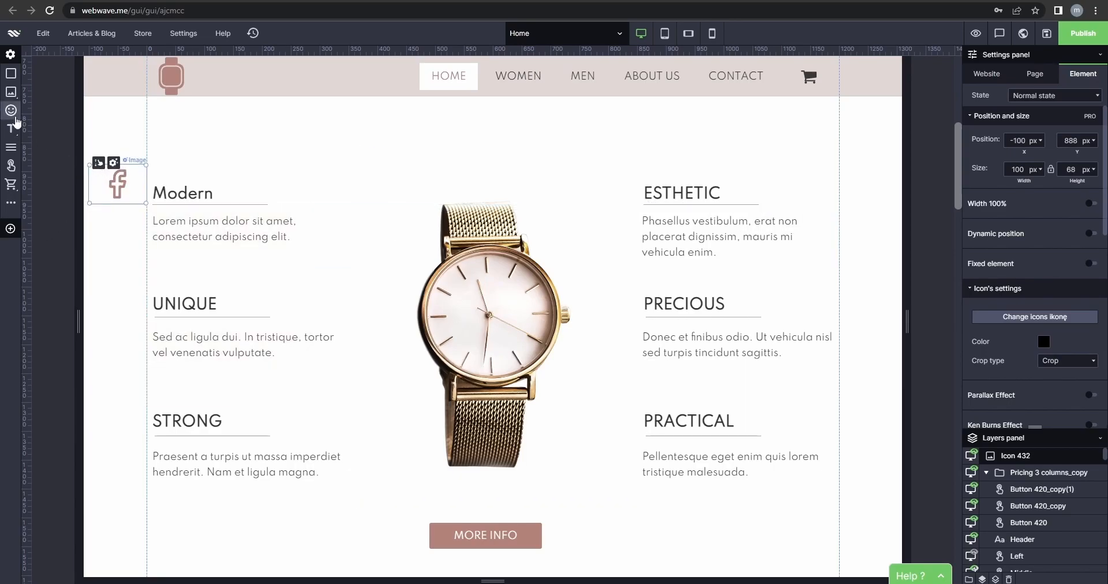
Insert the Instagram logo from the Icon Bank in the same brownish-pink colour and place it below the Facebook icon
left_click(514, 178)
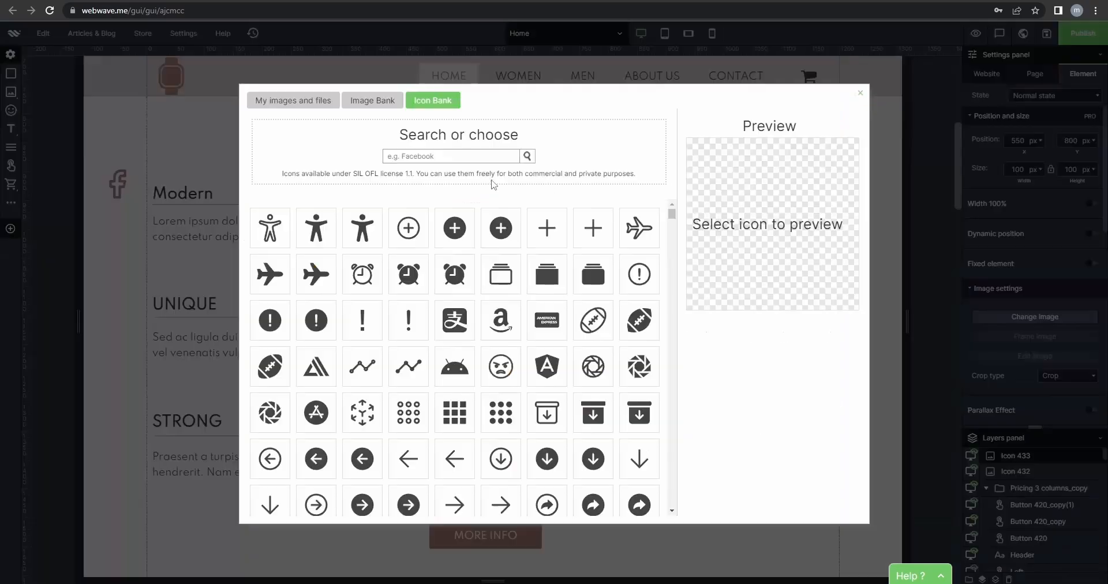
left_click(408, 155)
type("instagra")
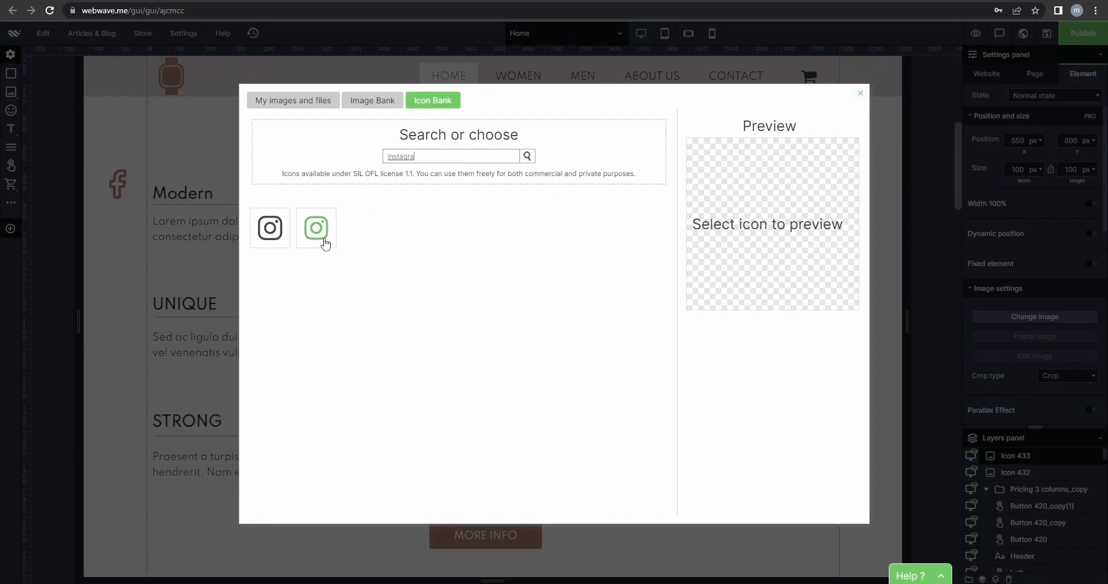
left_click(271, 238)
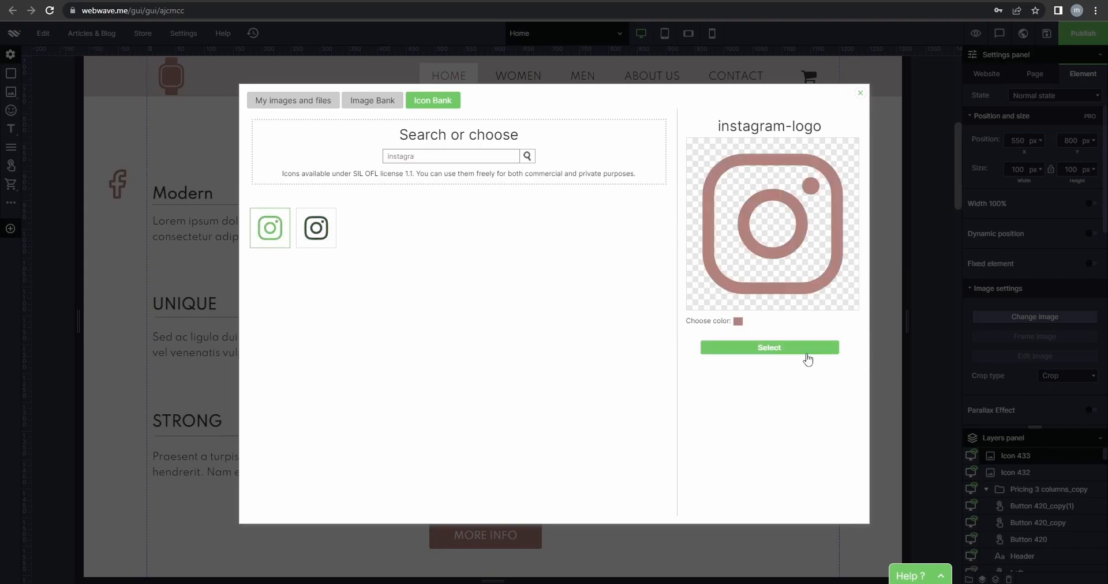
left_click(774, 348)
left_click_drag(494, 322, 113, 241)
Set the Facebook icon's width and height to 40 px
left_click(124, 185)
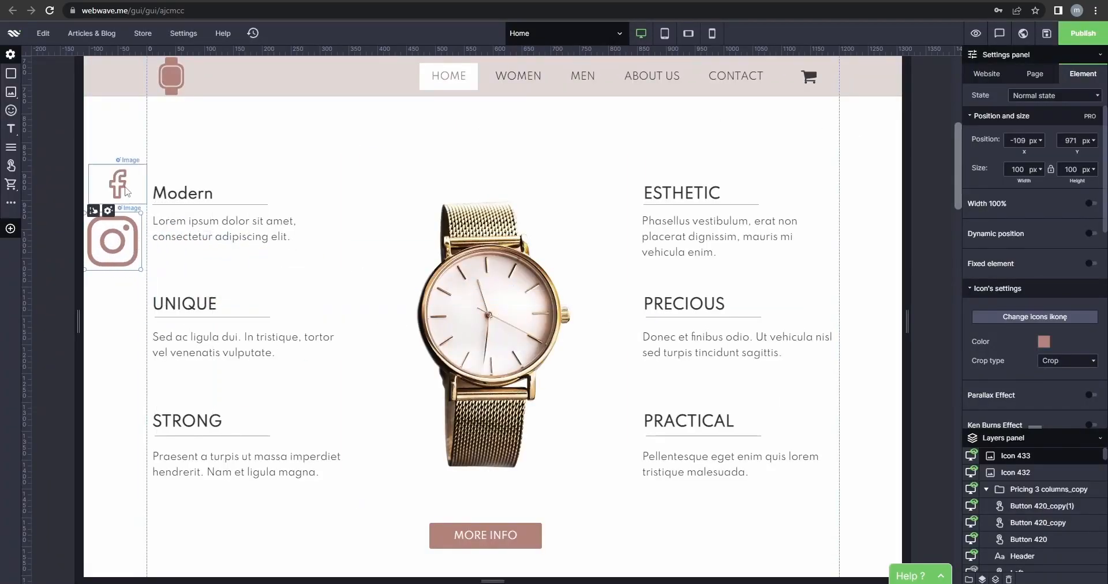
double_click(1017, 169)
type("40")
key("Tab")
type("40")
Resize the Instagram icon to 40 × 40 px and stack both social icons closely in the page margin beside the Modern section
left_click(128, 225)
double_click(1017, 169)
type("40")
key("Tab")
left_click_drag(102, 231, 101, 174)
left_click(109, 178)
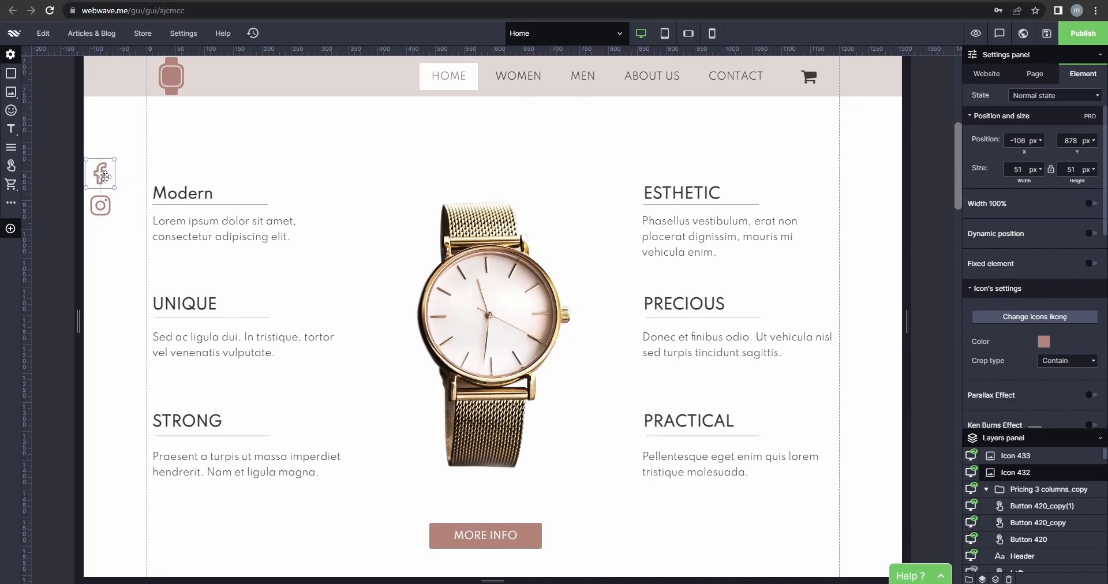
left_click(133, 230)
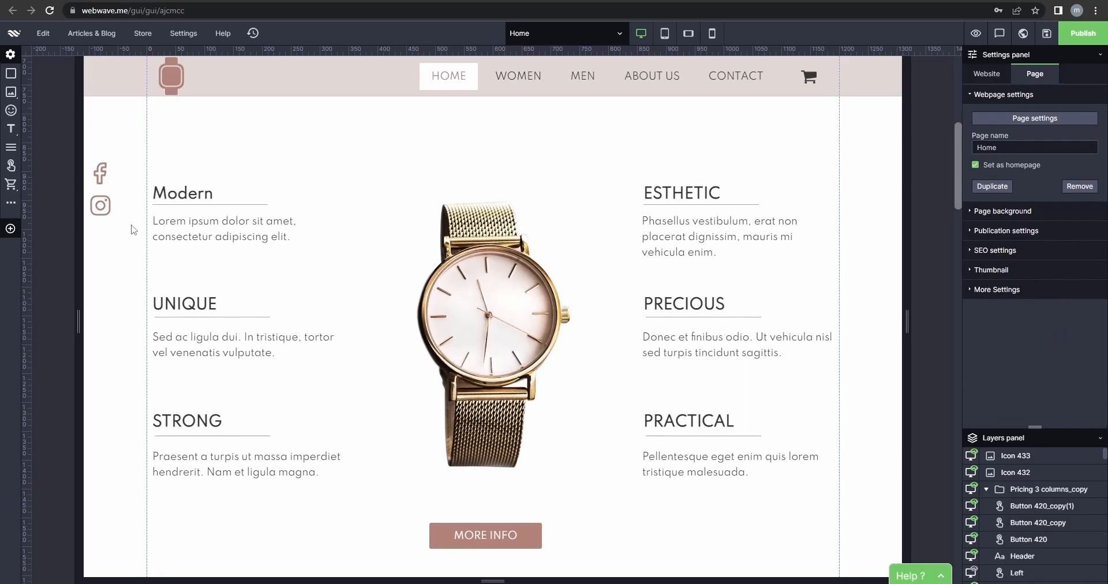
Make the Facebook and Instagram icons together a fixed element with the Always option
scroll(139, 277, "down", 2)
scroll(136, 279, "up", 2)
scroll(131, 317, "down", 1)
scroll(134, 315, "up", 3)
left_click_drag(127, 363, 92, 273)
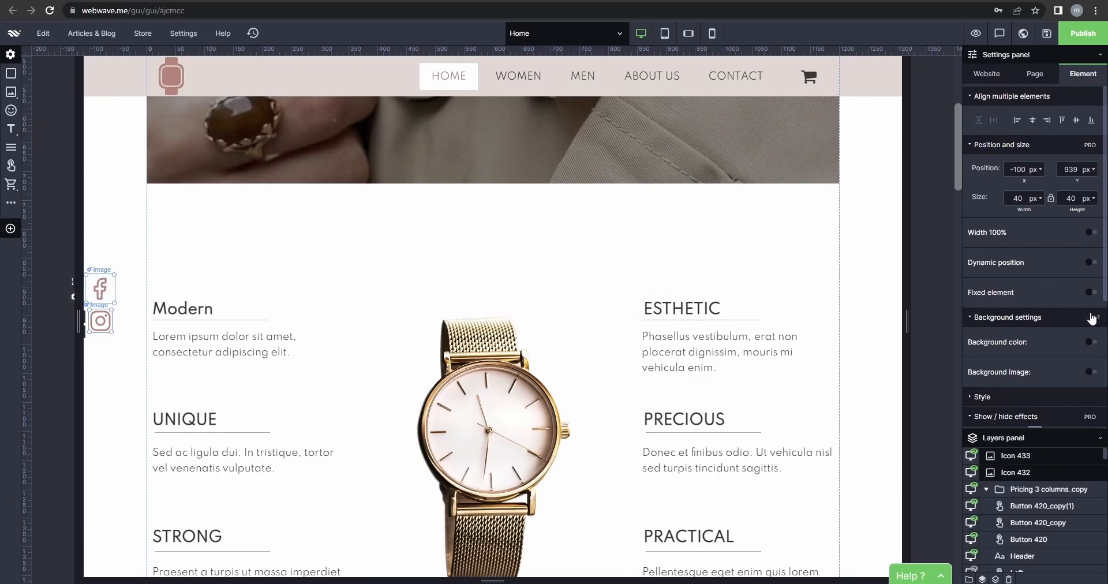
left_click(1090, 293)
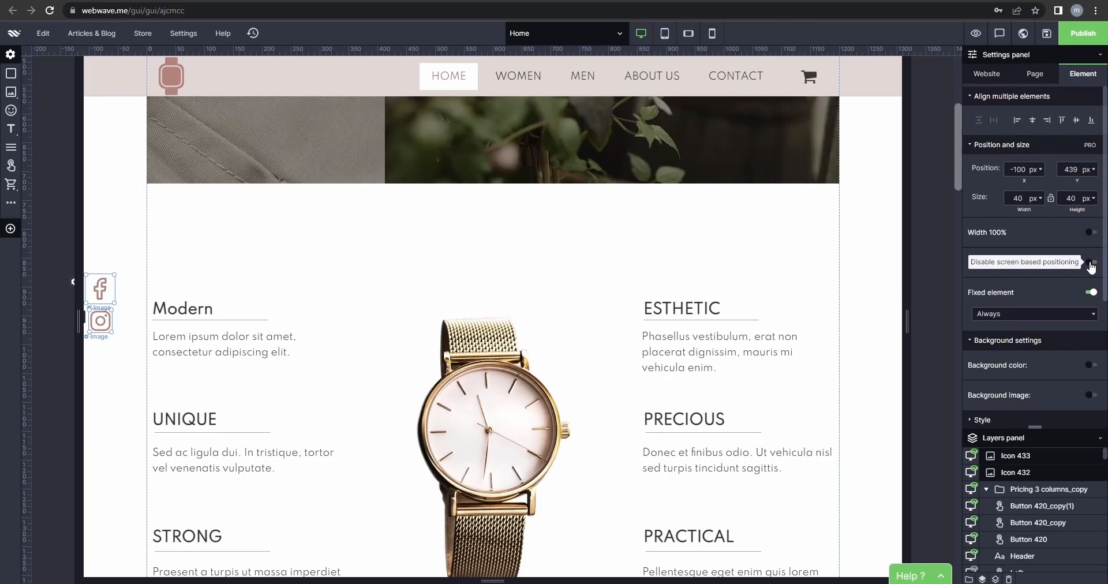
Check how the fixed social icons behave along the Home page, from the header down to the product list and back
scroll(192, 298, "down", 1)
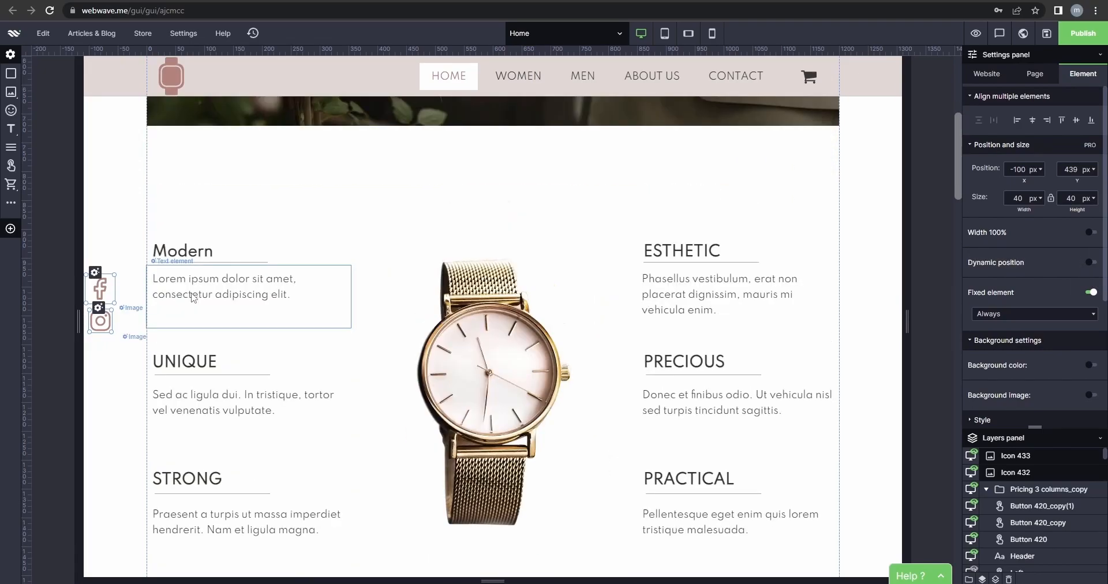
scroll(265, 248, "up", 1)
left_click(264, 250)
scroll(262, 253, "down", 2)
scroll(264, 252, "down", 8)
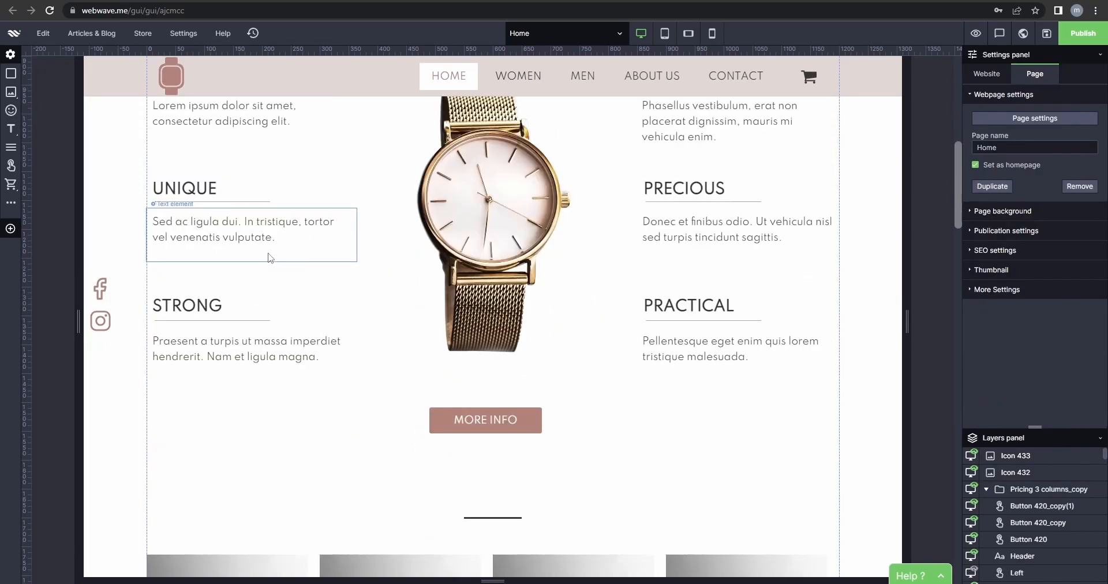
scroll(286, 275, "down", 4)
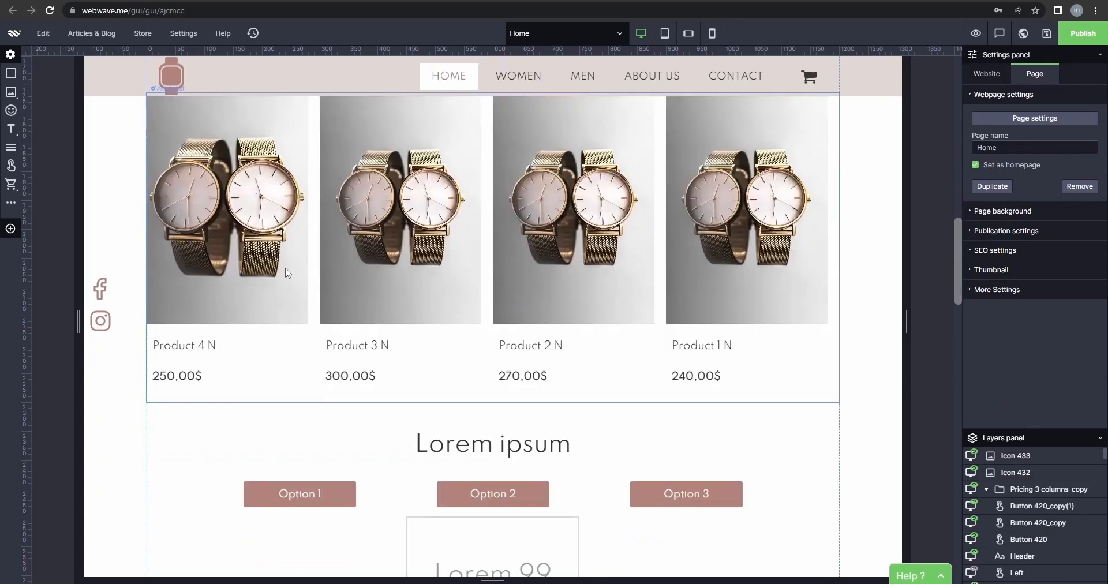
scroll(222, 352, "up", 6)
scroll(207, 367, "up", 12)
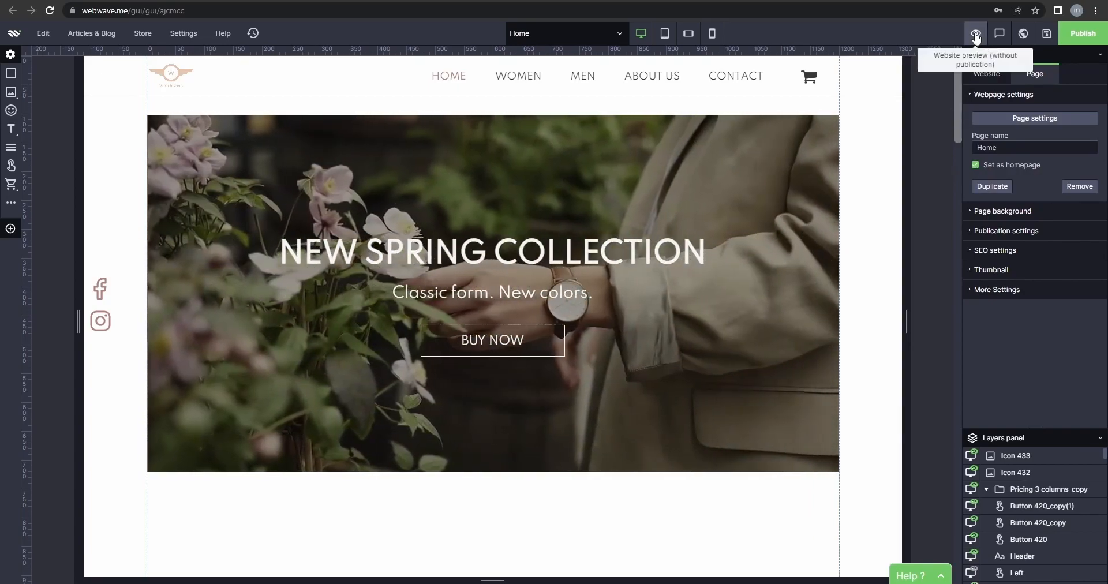
Preview the Home page, test the social icons while scrolling and at narrower and wider page widths, and return to the site builder
left_click(976, 33)
scroll(522, 328, "down", 1)
scroll(346, 353, "up", 2)
scroll(327, 364, "down", 6)
scroll(319, 366, "up", 3)
scroll(322, 371, "up", 3)
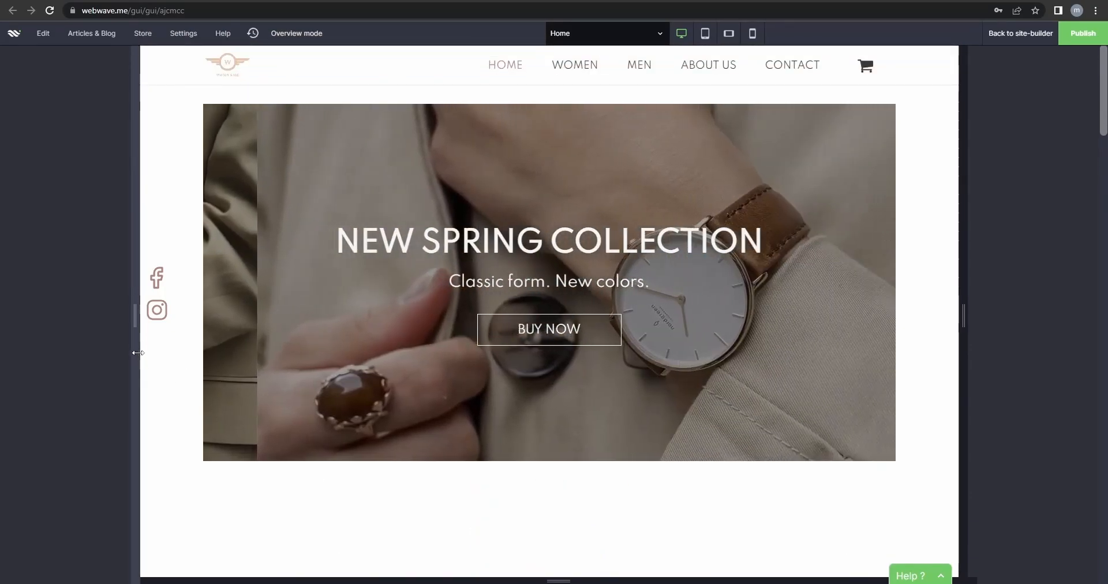
left_click_drag(138, 353, 173, 390)
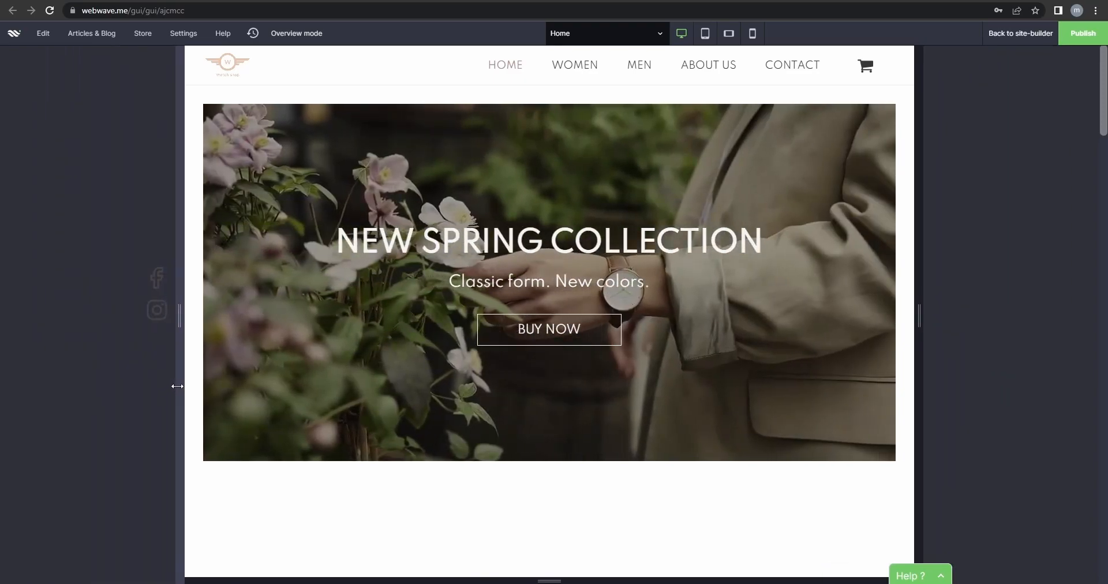
left_click_drag(179, 317, 119, 324)
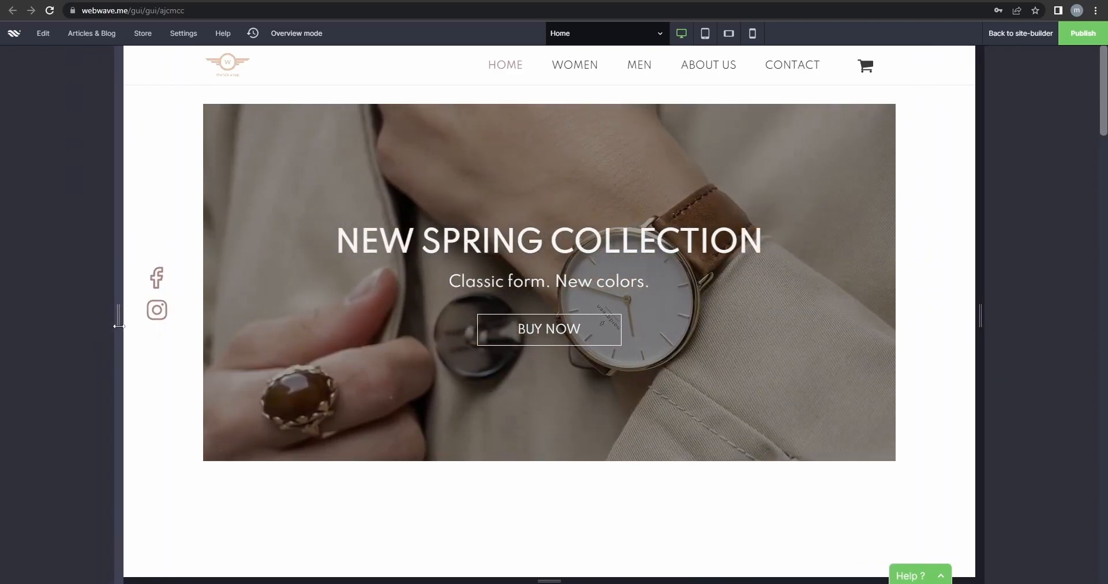
left_click(1021, 33)
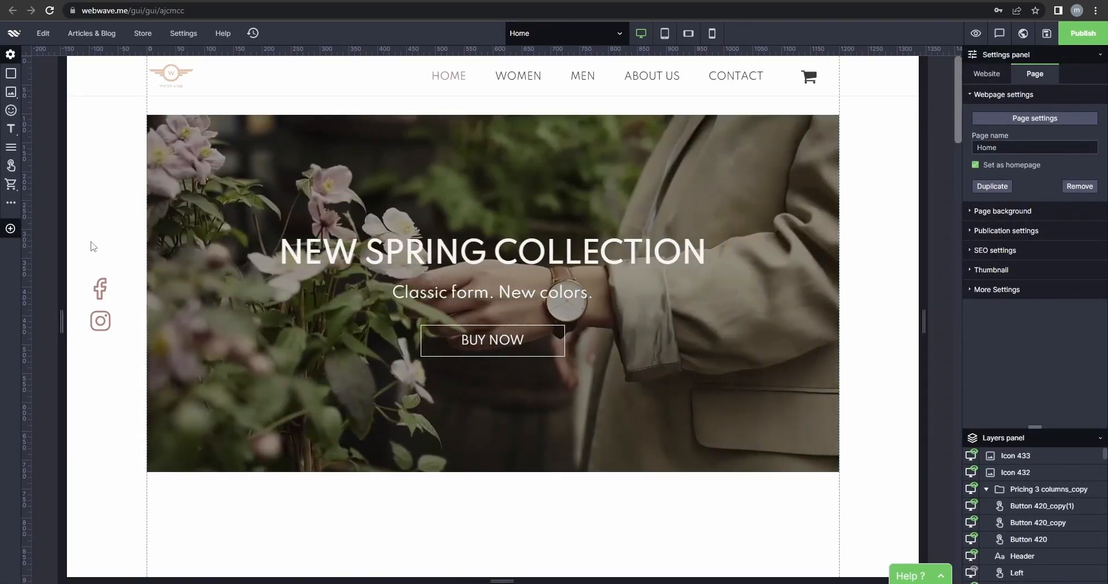
Turn on dynamic position with the left layout for both social icons and test it by changing the page width
left_click_drag(88, 240, 127, 367)
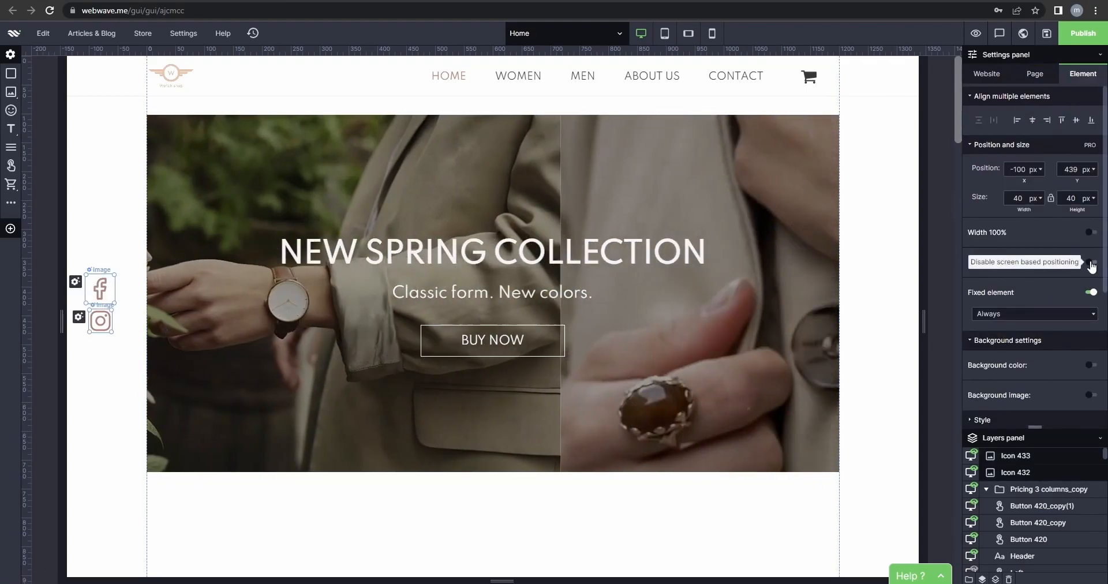
left_click(1092, 265)
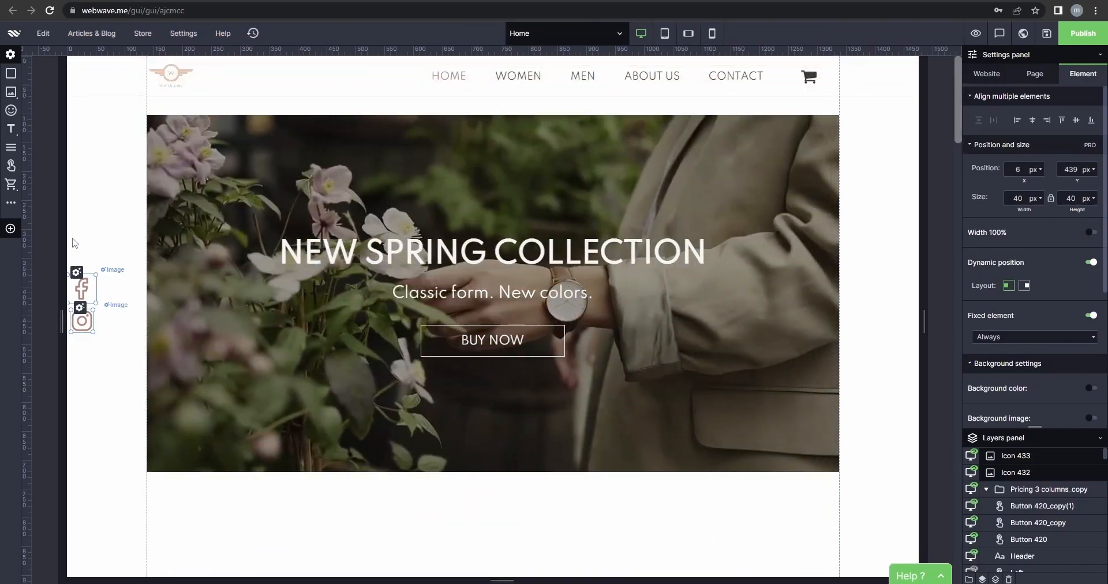
mouse_move(72, 242)
left_mouse_down()
mouse_move(32, 235)
mouse_move(80, 233)
mouse_move(69, 231)
left_mouse_up()
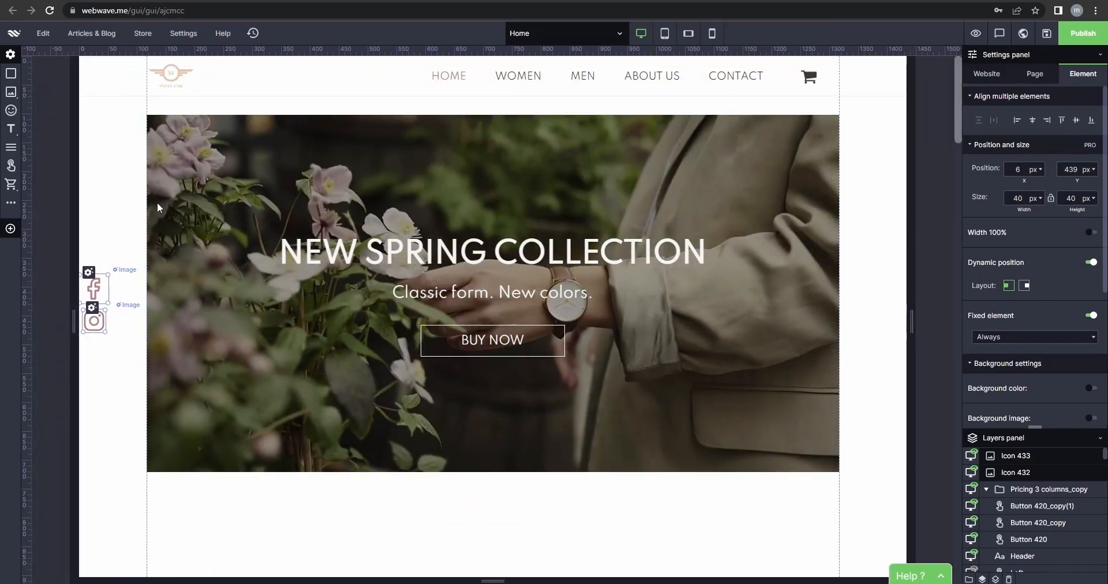
Look over the Home page's product list and the pricing section with its three option buttons
scroll(389, 227, "down", 15)
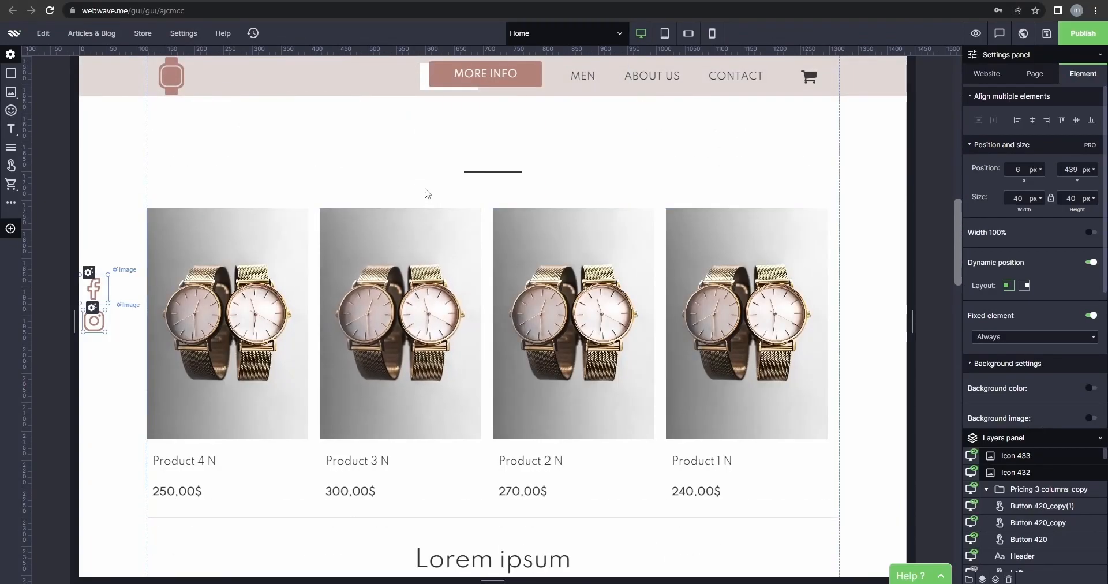
scroll(427, 193, "down", 10)
scroll(500, 207, "up", 2)
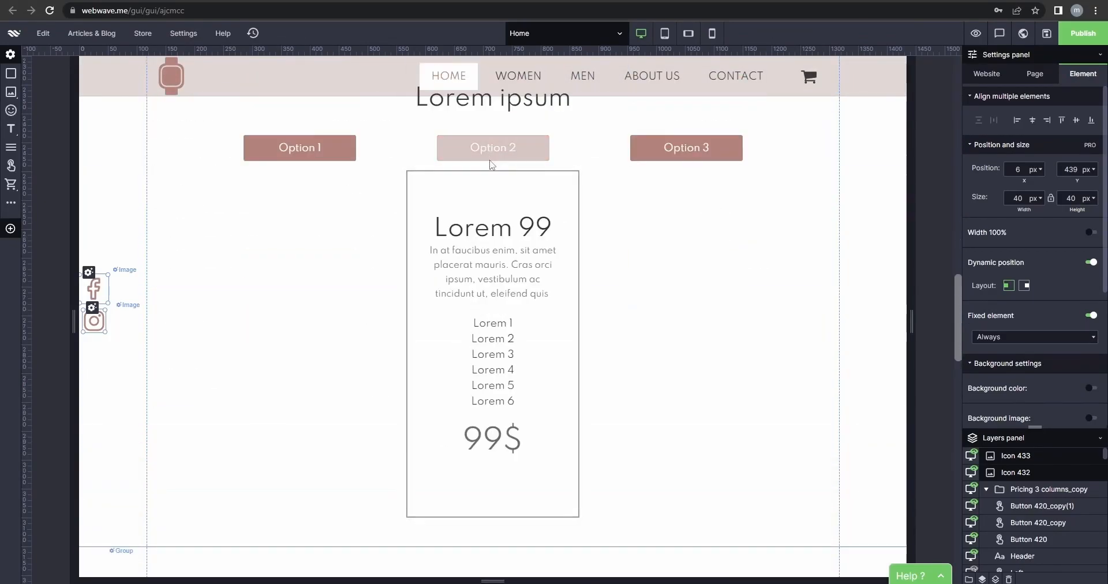
scroll(501, 160, "up", 2)
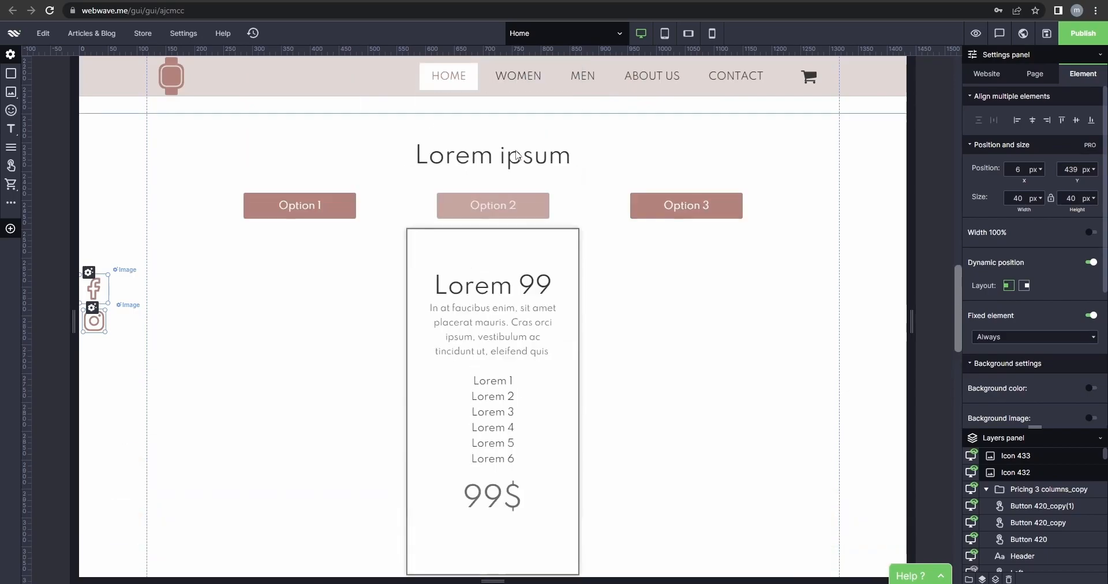
scroll(493, 225, "down", 4)
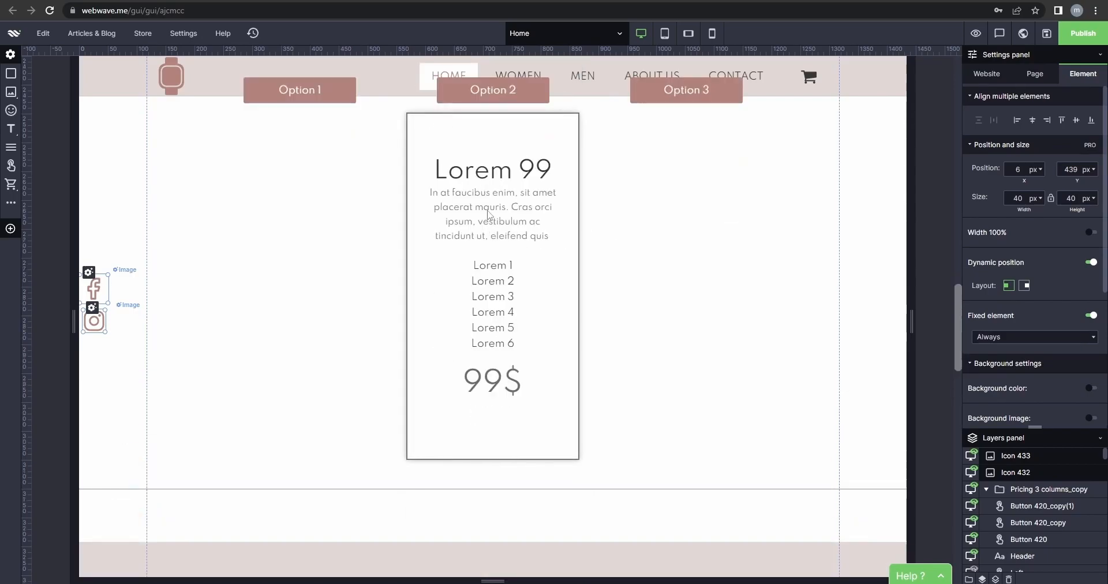
scroll(494, 212, "up", 2)
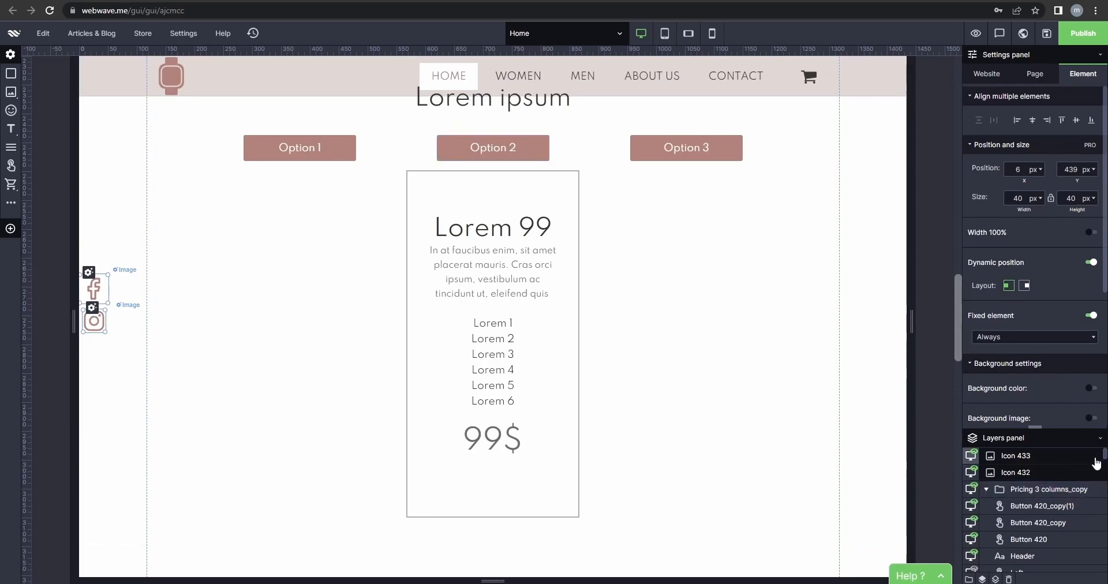
Look through the layers list and the Home page from the pricing section up to the header, and deselect the social icons
scroll(1098, 462, "down", 10)
left_click_drag(1039, 556, 1031, 459)
scroll(1028, 480, "up", 15)
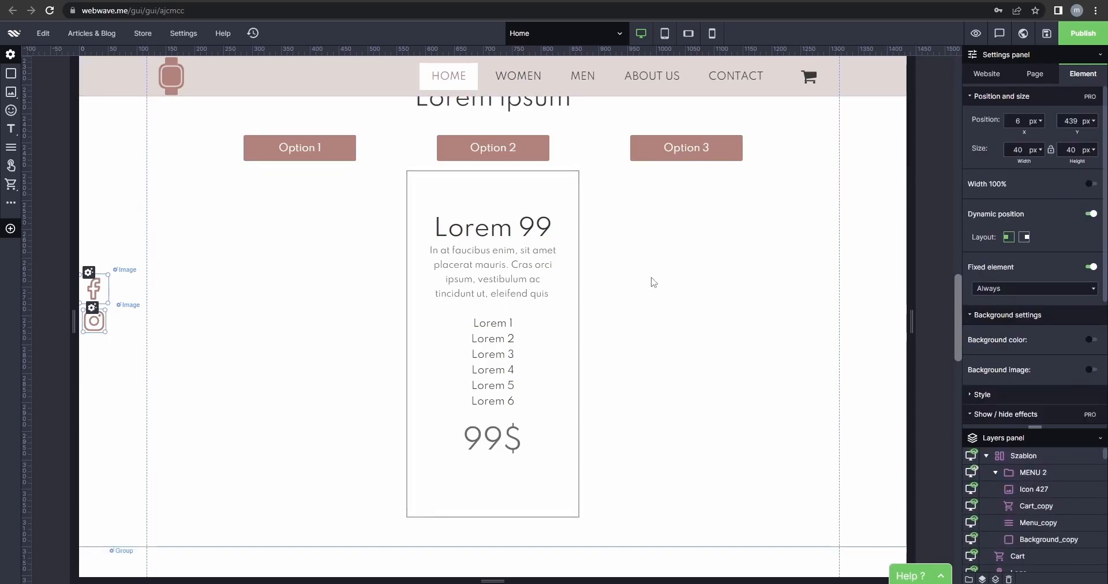
scroll(653, 283, "down", 8)
scroll(653, 282, "up", 7)
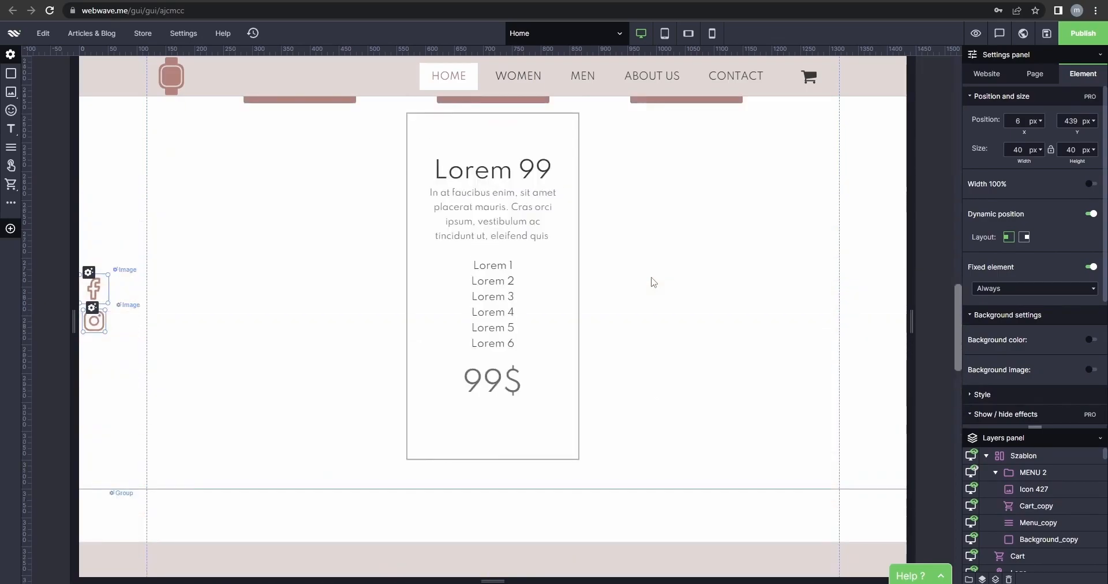
scroll(654, 283, "up", 20)
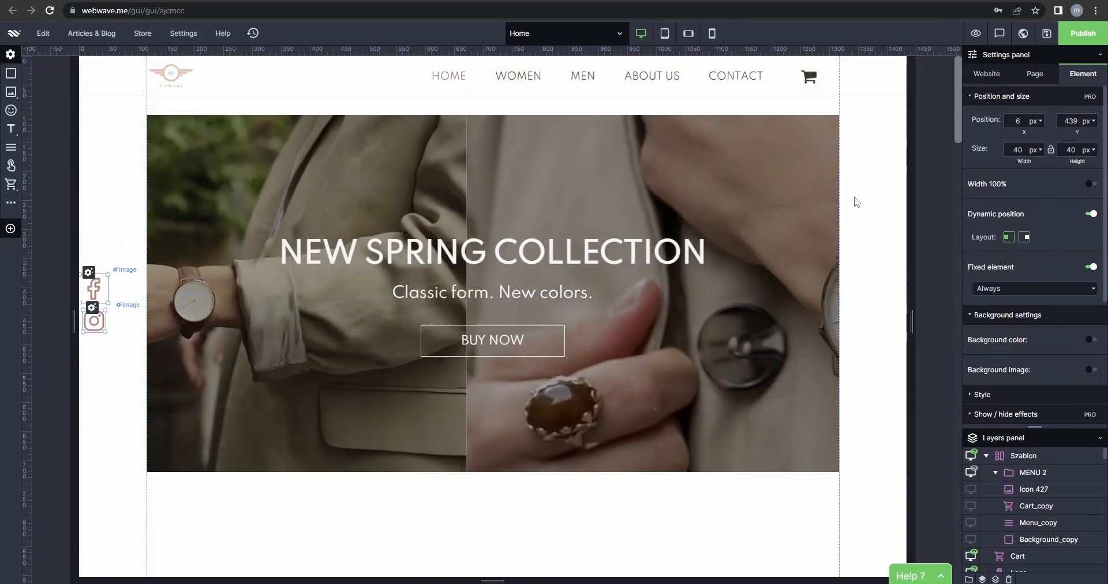
left_click(886, 184)
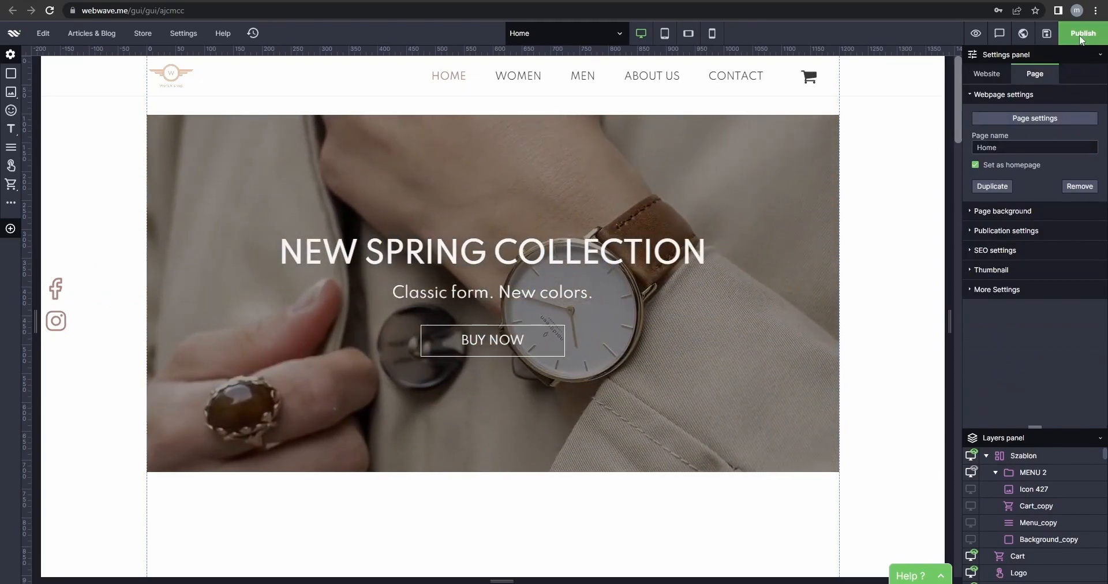
Publish the whole website and open the published Home page with the comment bar hidden
left_click(1081, 36)
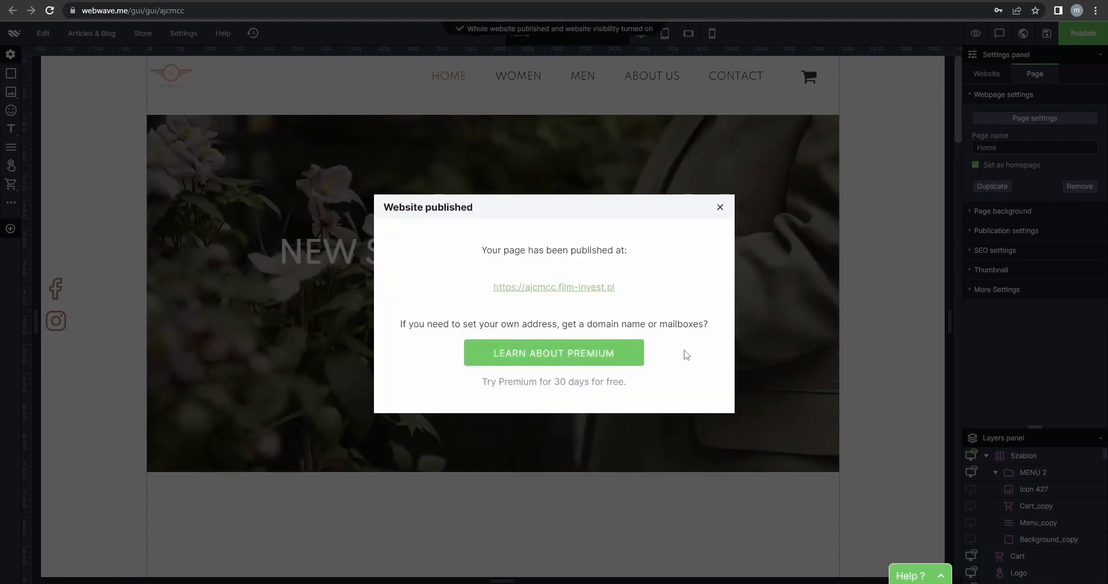
left_click(557, 289)
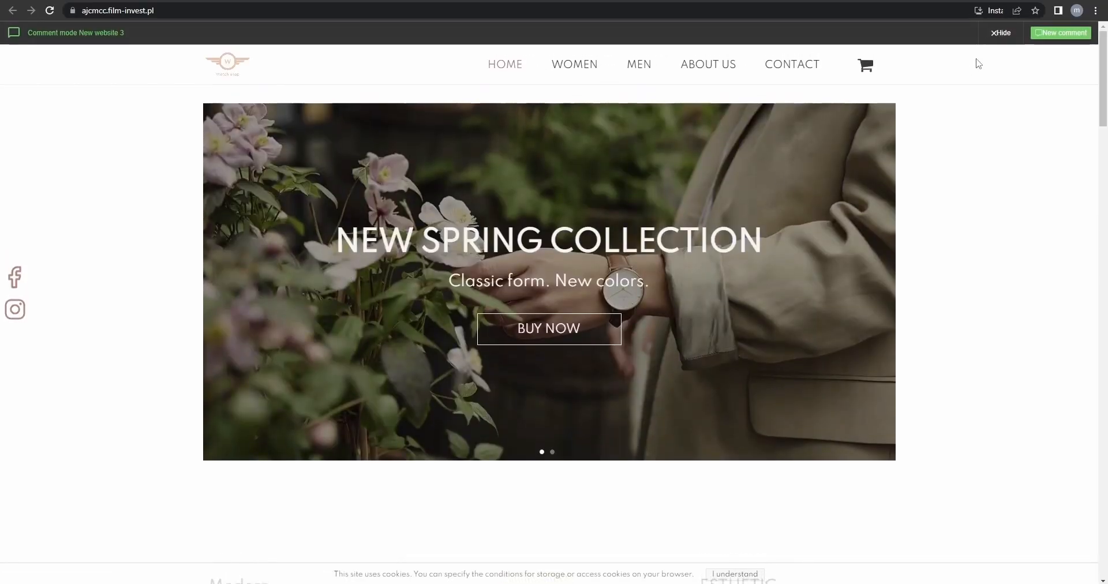
left_click(1001, 32)
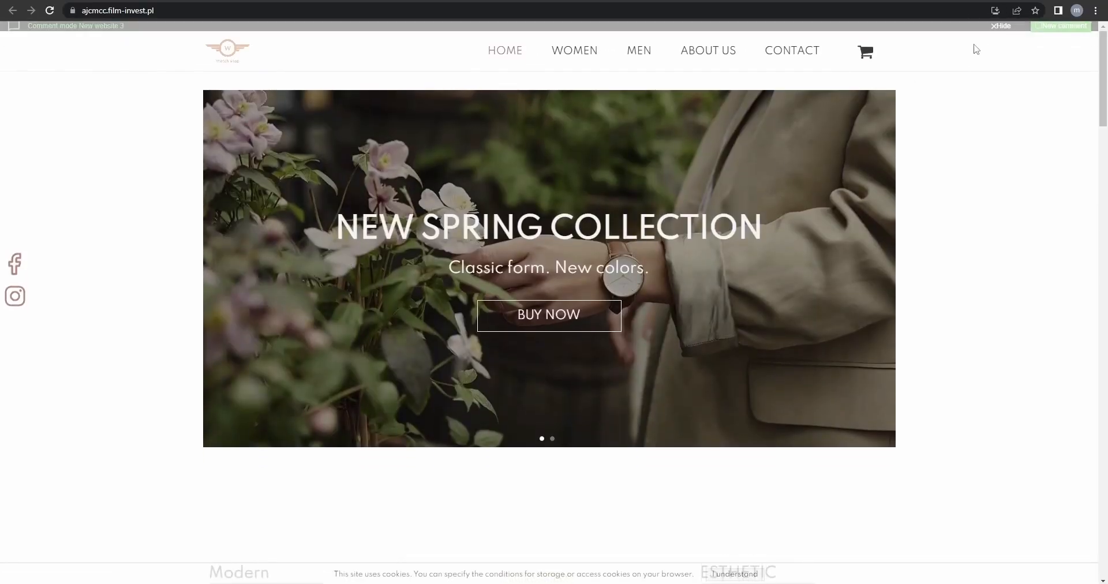
Test the MORE INFO button below the watch features by opening its text box and closing it again
scroll(373, 267, "down", 8)
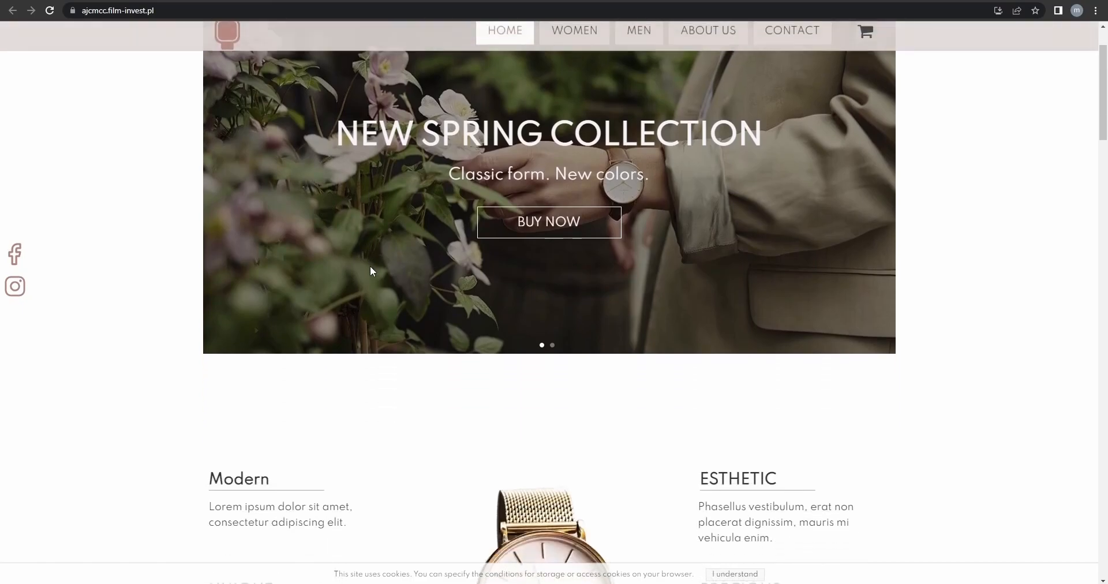
left_click(564, 442)
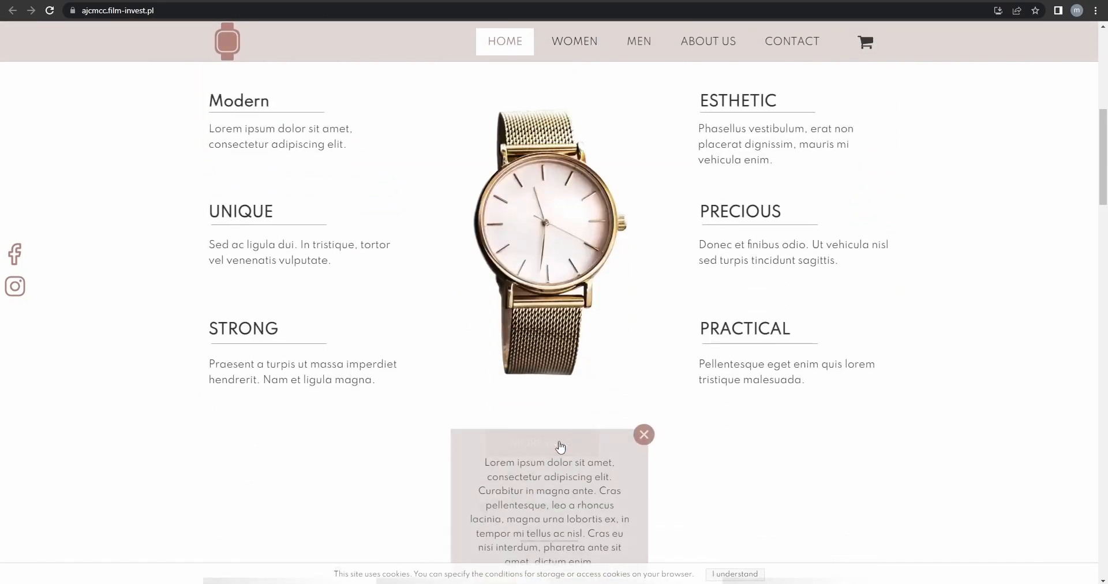
scroll(560, 451, "down", 1)
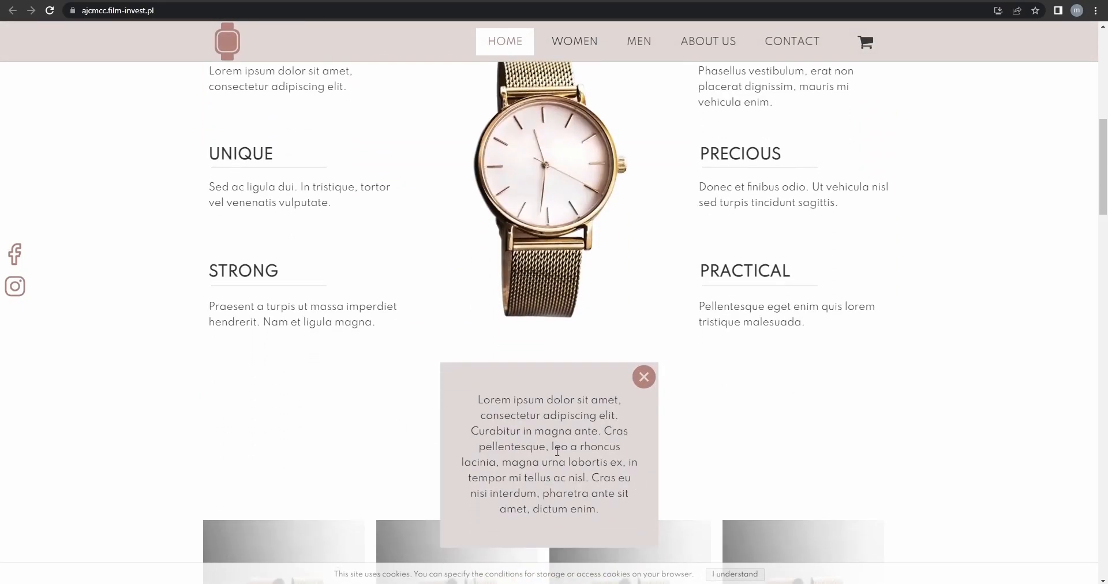
left_click(645, 378)
scroll(642, 379, "down", 8)
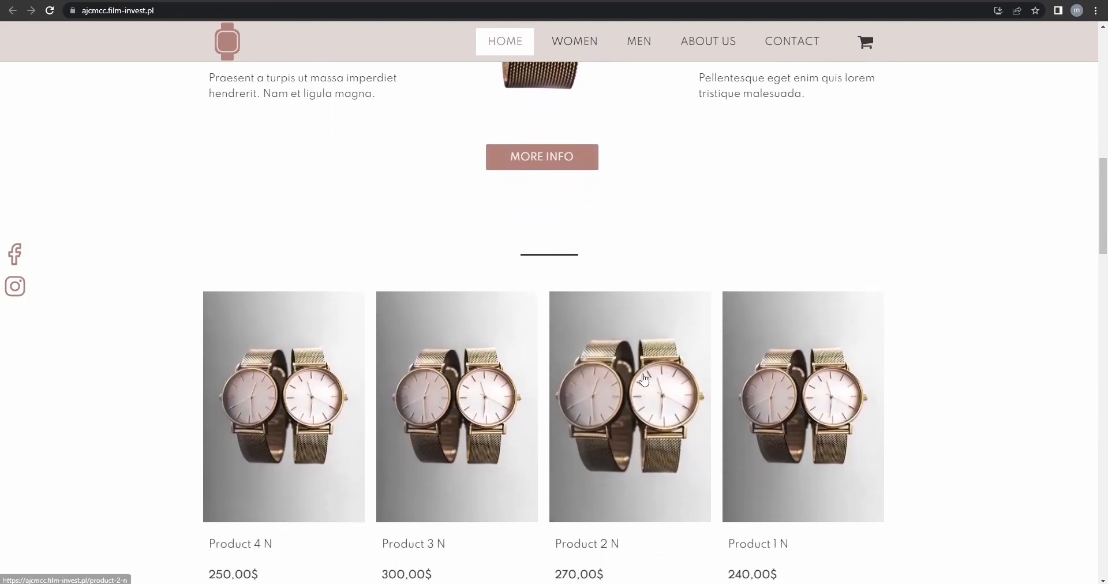
Test the pricing section by switching the card to Option 1, Option 3 and back to Option 1
scroll(608, 355, "down", 4)
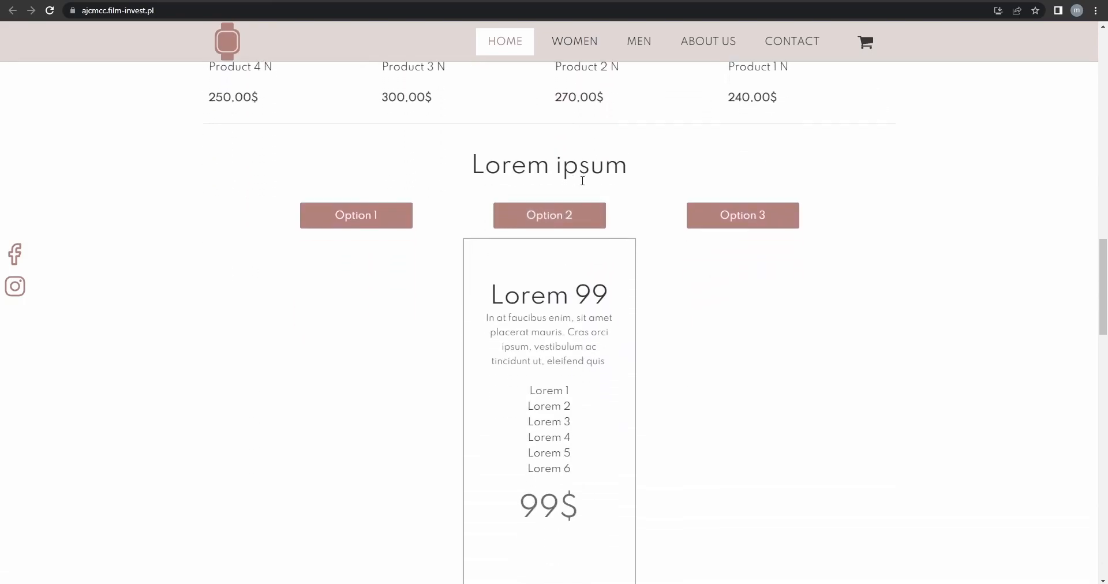
left_click(385, 174)
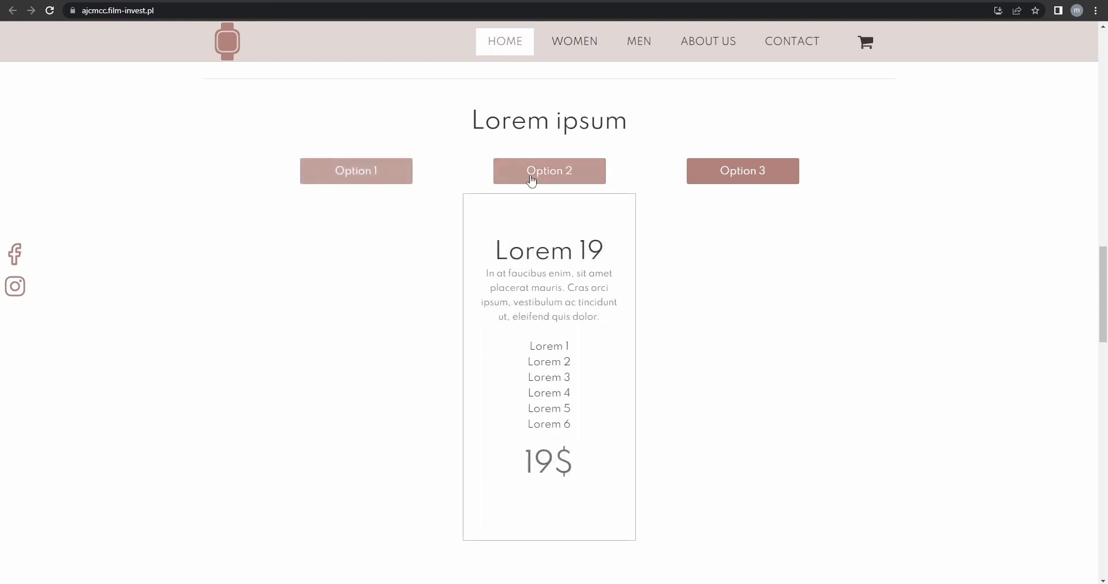
left_click(773, 172)
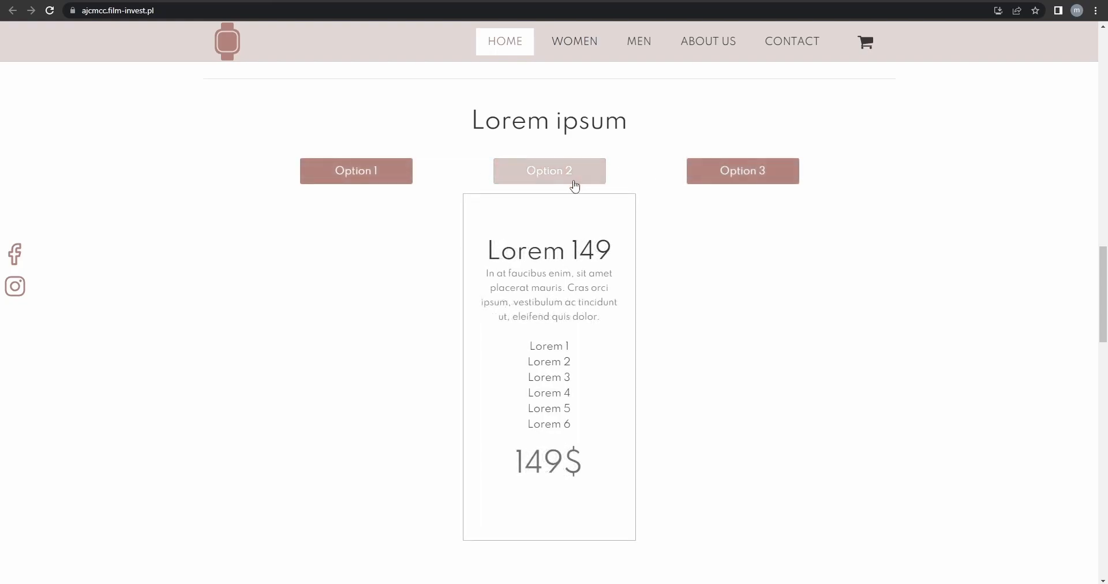
left_click(399, 184)
Examine the rest of the published Home page, including the For Him and For Her images and the bestsellers, and return to its header
scroll(399, 286, "down", 10)
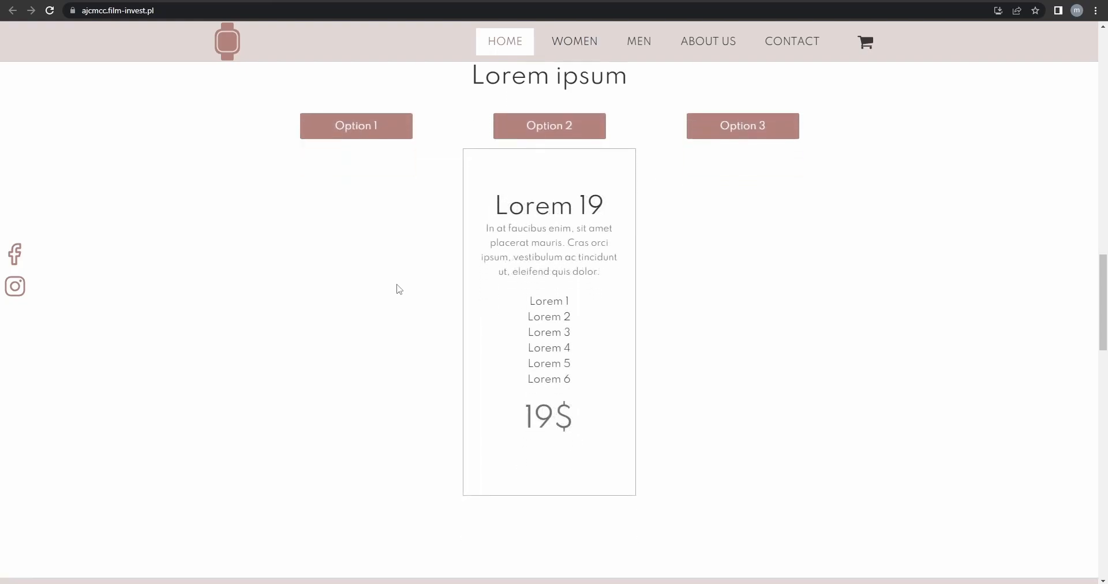
scroll(395, 293, "up", 5)
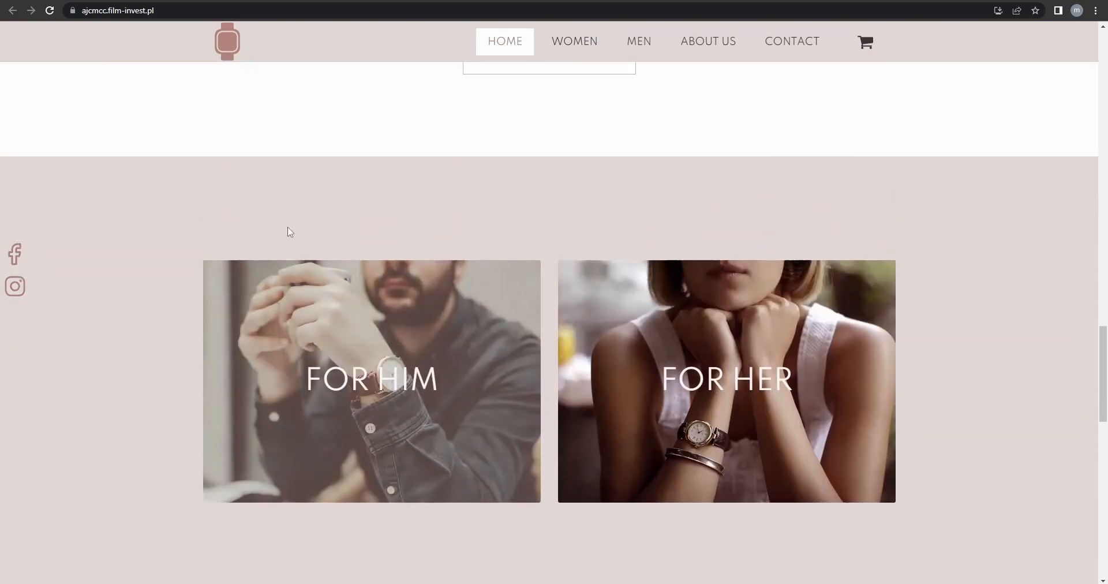
scroll(375, 202, "down", 13)
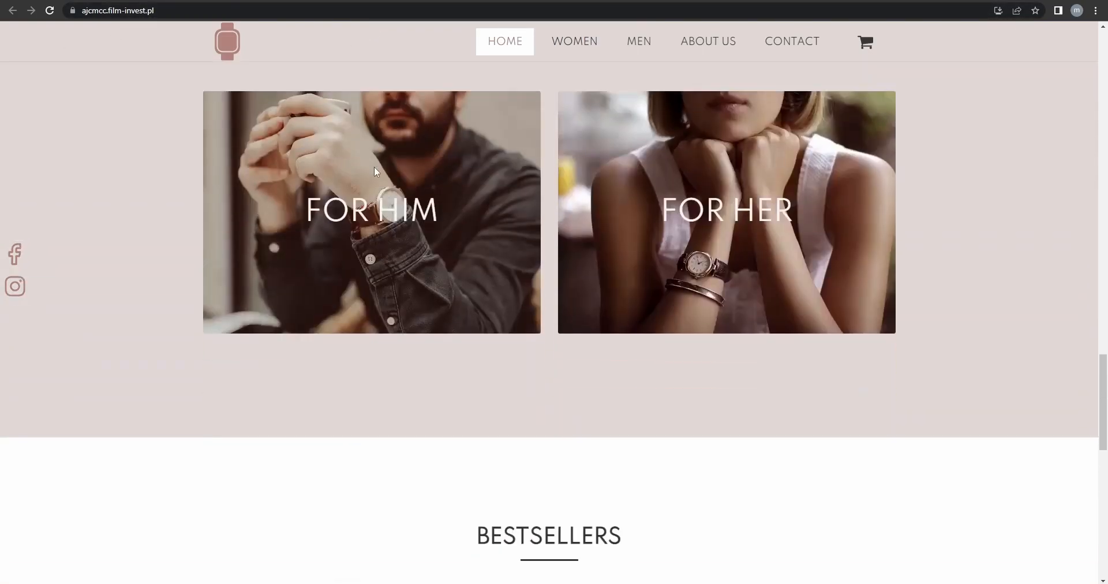
scroll(378, 226, "down", 3)
scroll(393, 242, "up", 20)
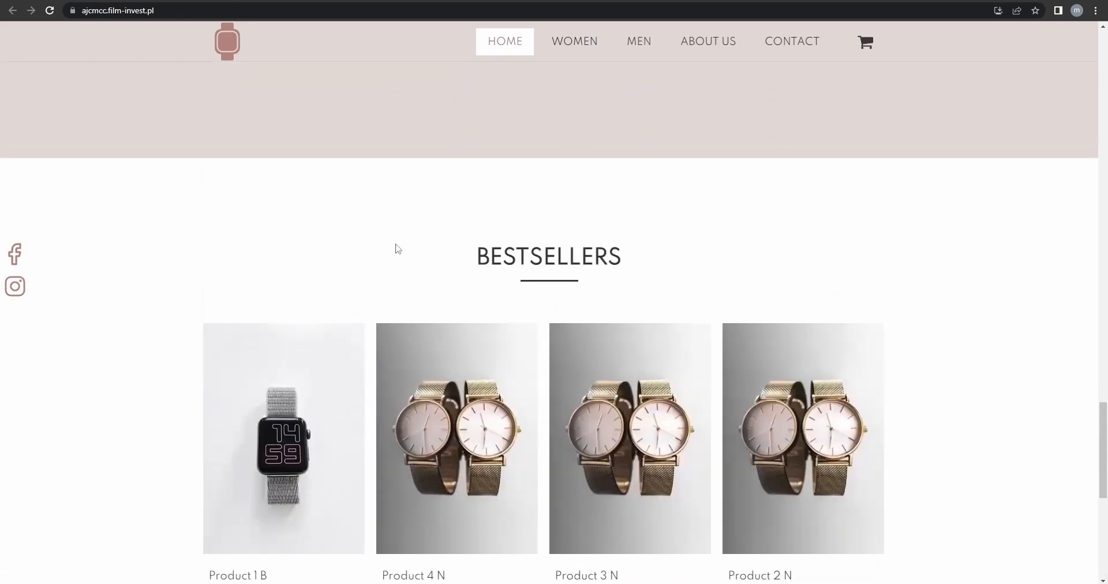
scroll(348, 163, "up", 20)
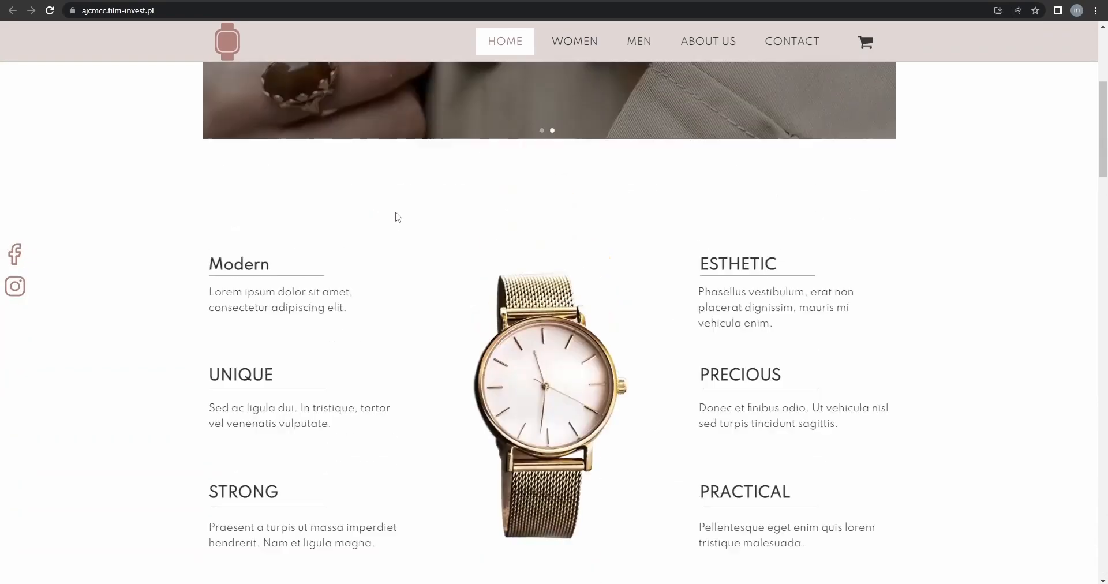
scroll(300, 81, "down", 3)
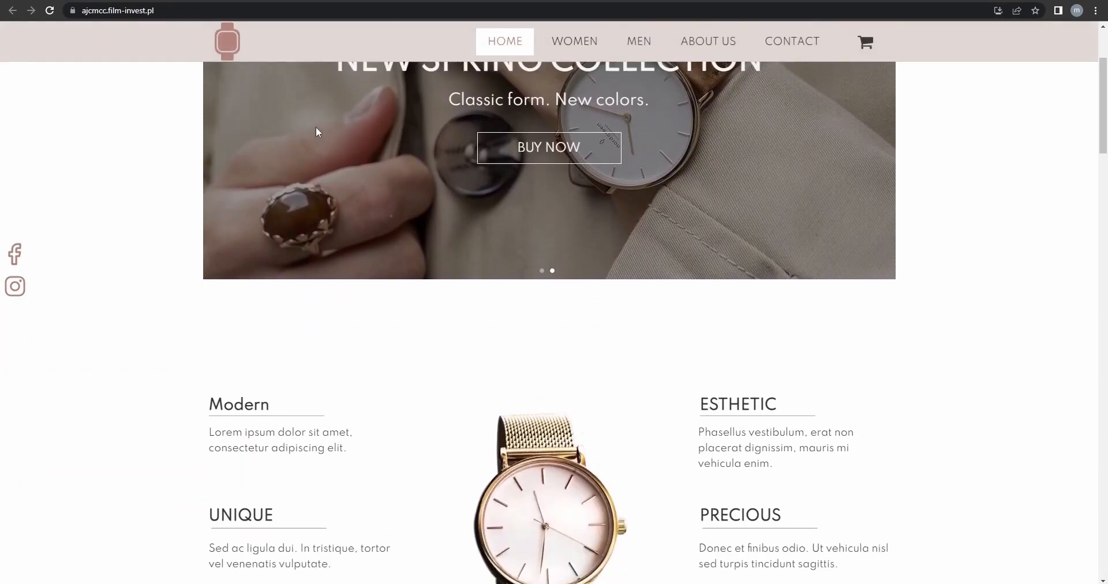
scroll(314, 127, "up", 3)
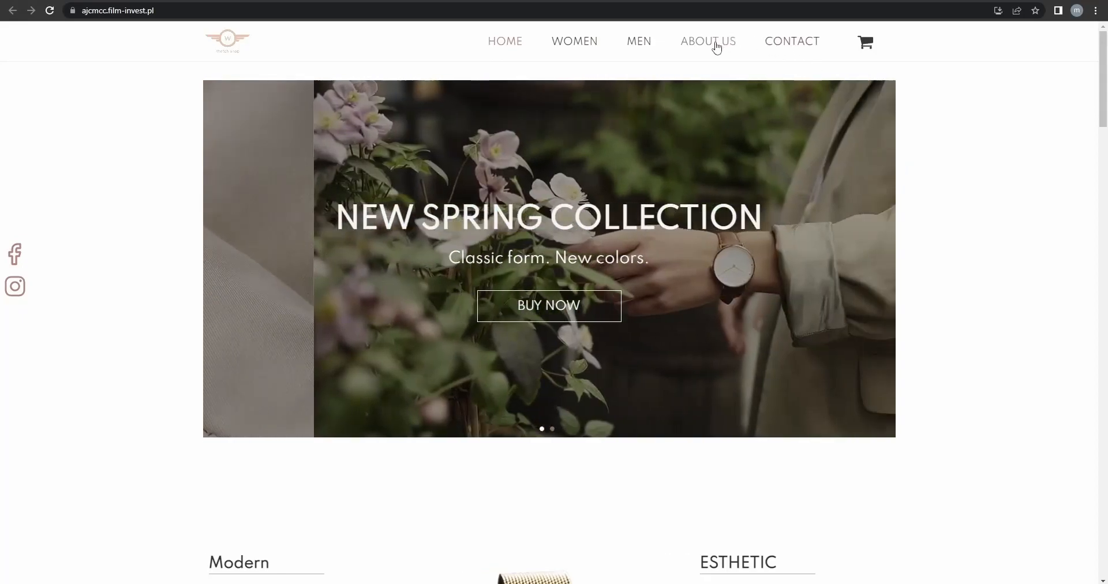
Visit the About Us page and expand the text and image box under the introduction
left_click(716, 45)
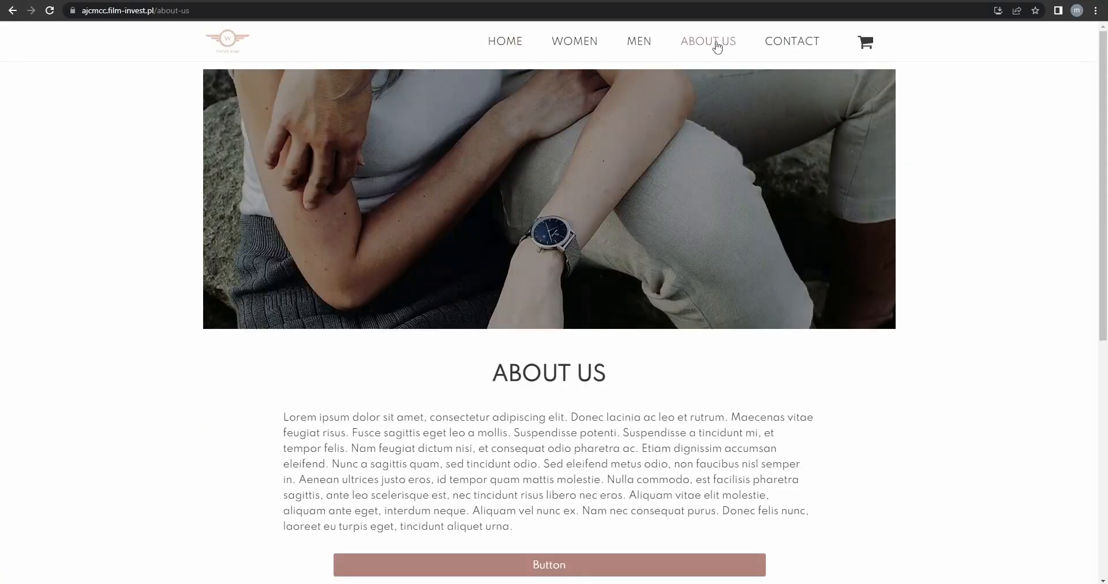
scroll(623, 231, "down", 5)
scroll(612, 222, "down", 1)
scroll(577, 259, "up", 1)
left_click(551, 305)
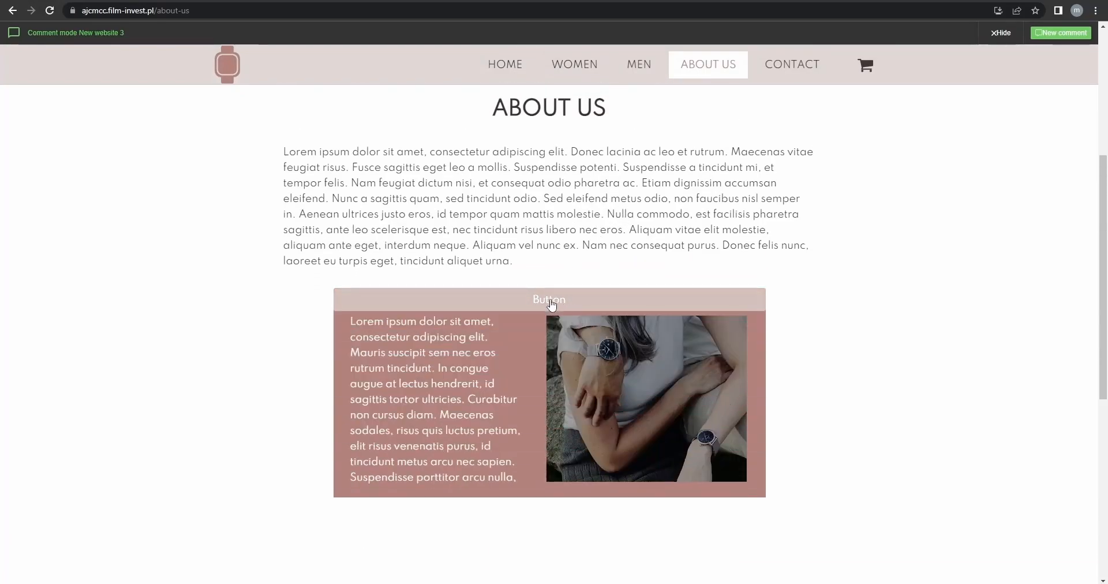
scroll(836, 339, "down", 4)
scroll(837, 342, "up", 2)
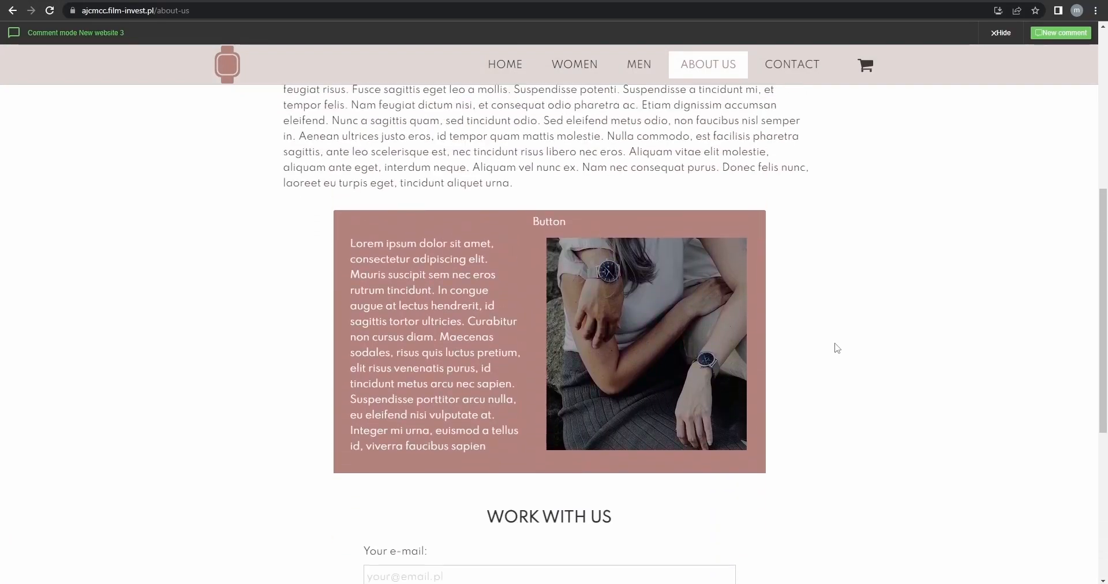
Check the Work With Us form below the expanded box, test collapsing the box, and return to the page header
scroll(596, 346, "down", 4)
scroll(856, 366, "up", 6)
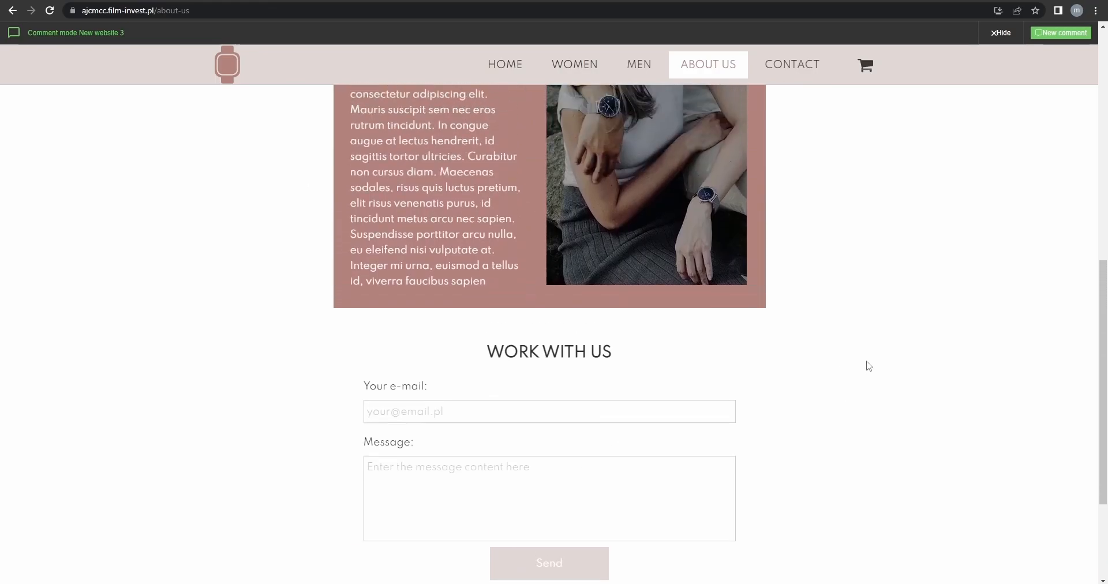
left_click(551, 300)
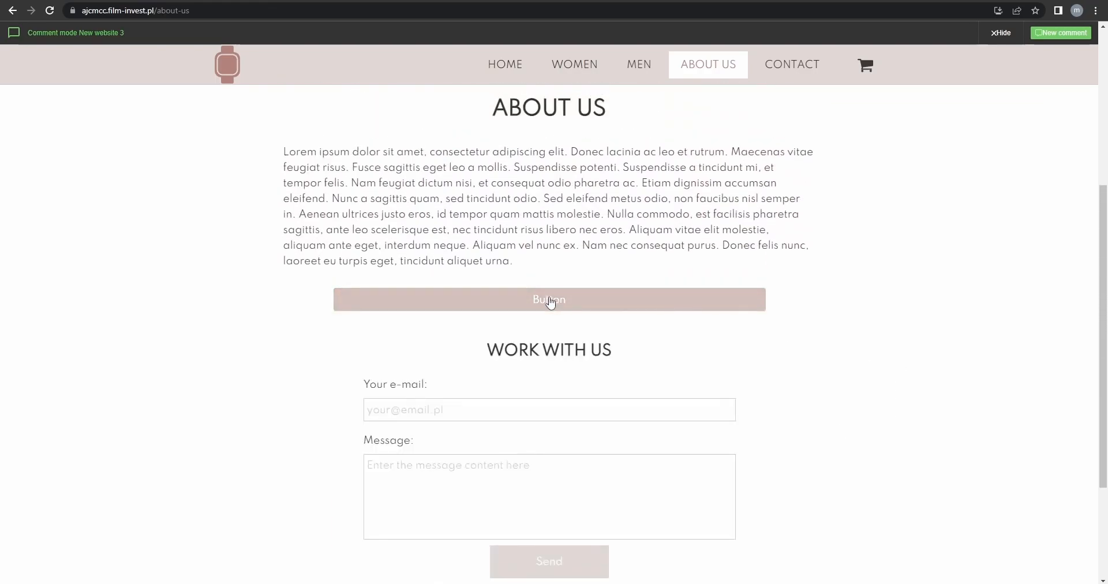
double_click(550, 300)
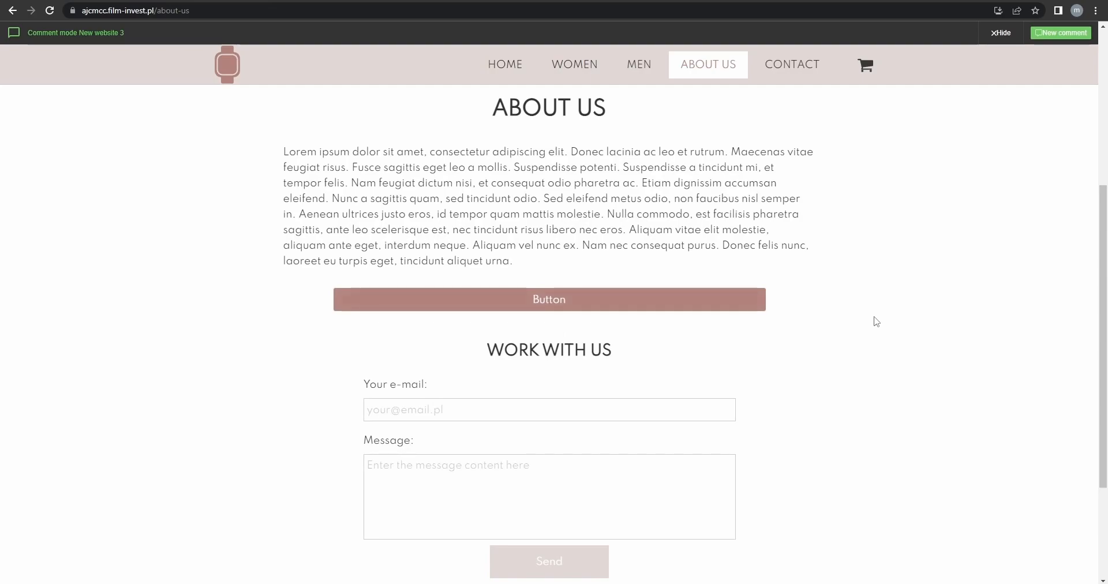
scroll(861, 329, "up", 1)
scroll(860, 328, "up", 5)
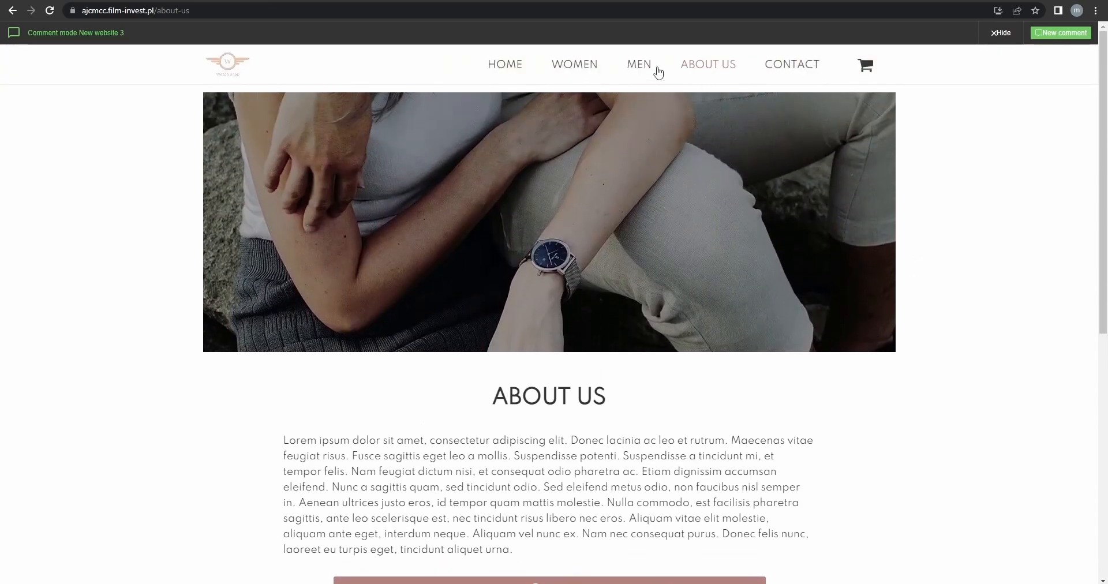
Visit the Men page, go back to Home, and check the fixed social icons while moving through the page
left_click(638, 68)
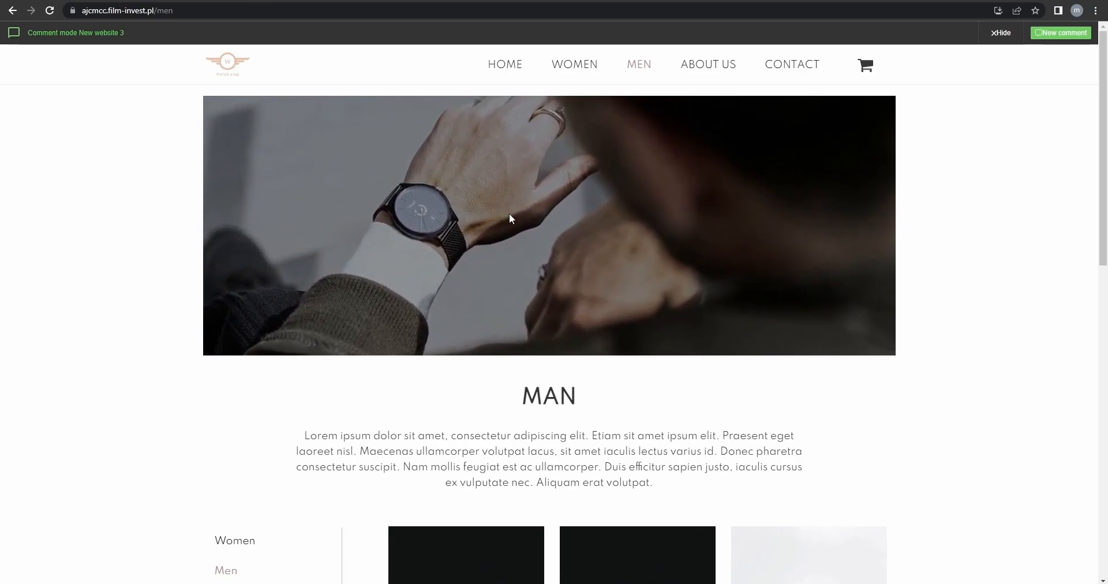
left_click(512, 66)
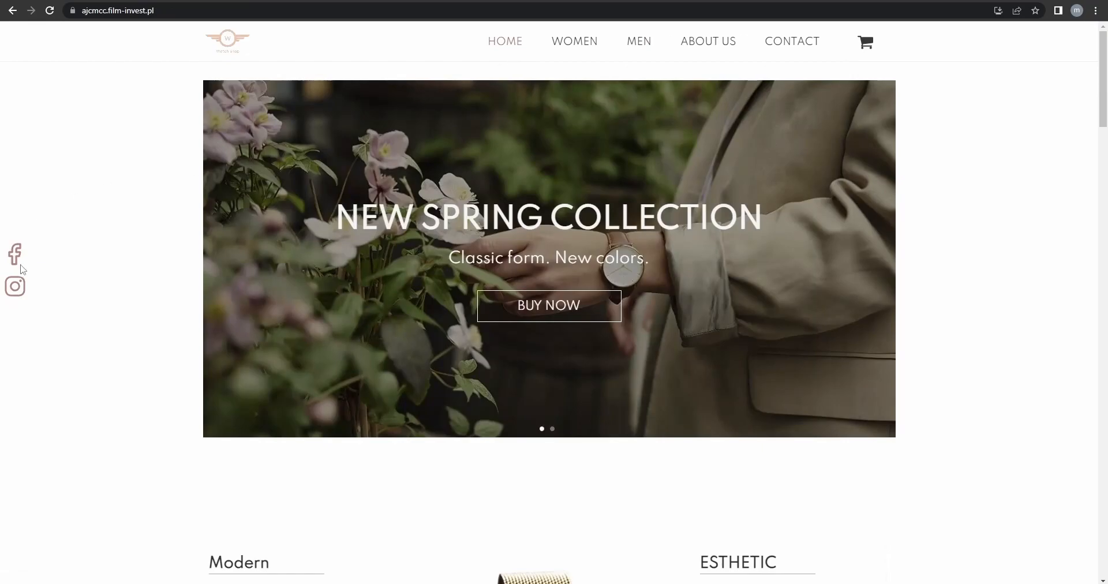
scroll(22, 269, "down", 6)
scroll(33, 279, "up", 6)
scroll(33, 278, "down", 8)
scroll(29, 288, "up", 6)
scroll(35, 285, "up", 2)
Inspect the Home page in the browser's developer tools and test the social icons by widening the responsive preview to 1157 px
right_click(130, 286)
left_click(176, 451)
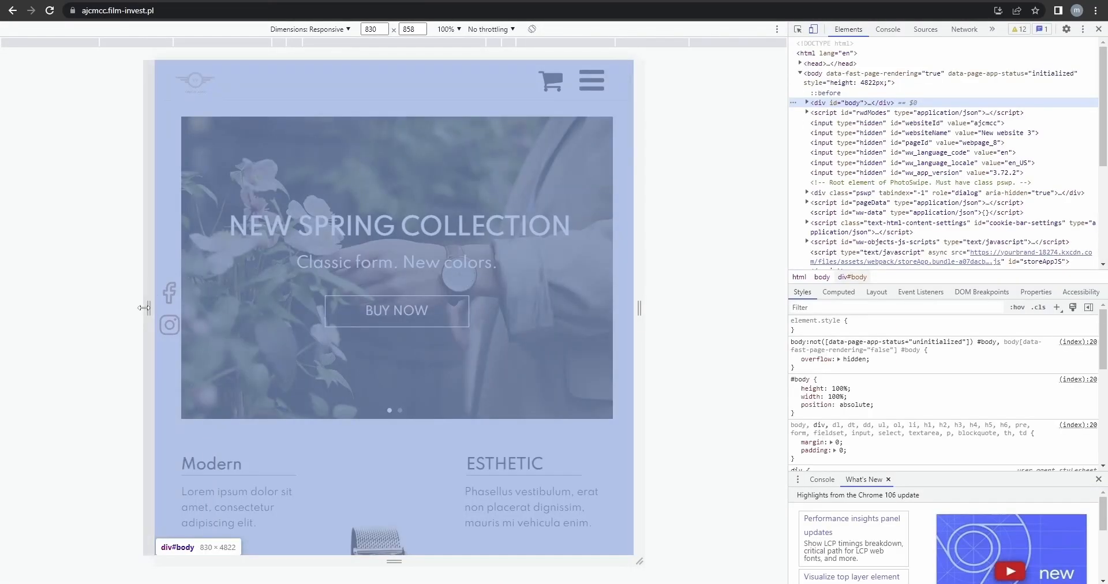
left_click_drag(147, 300, 60, 320)
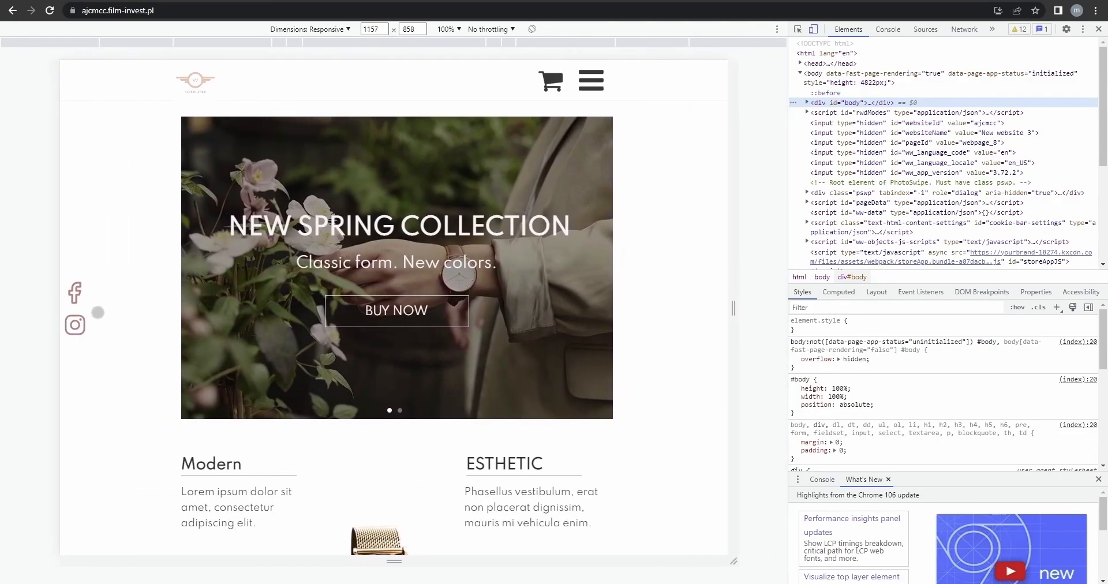